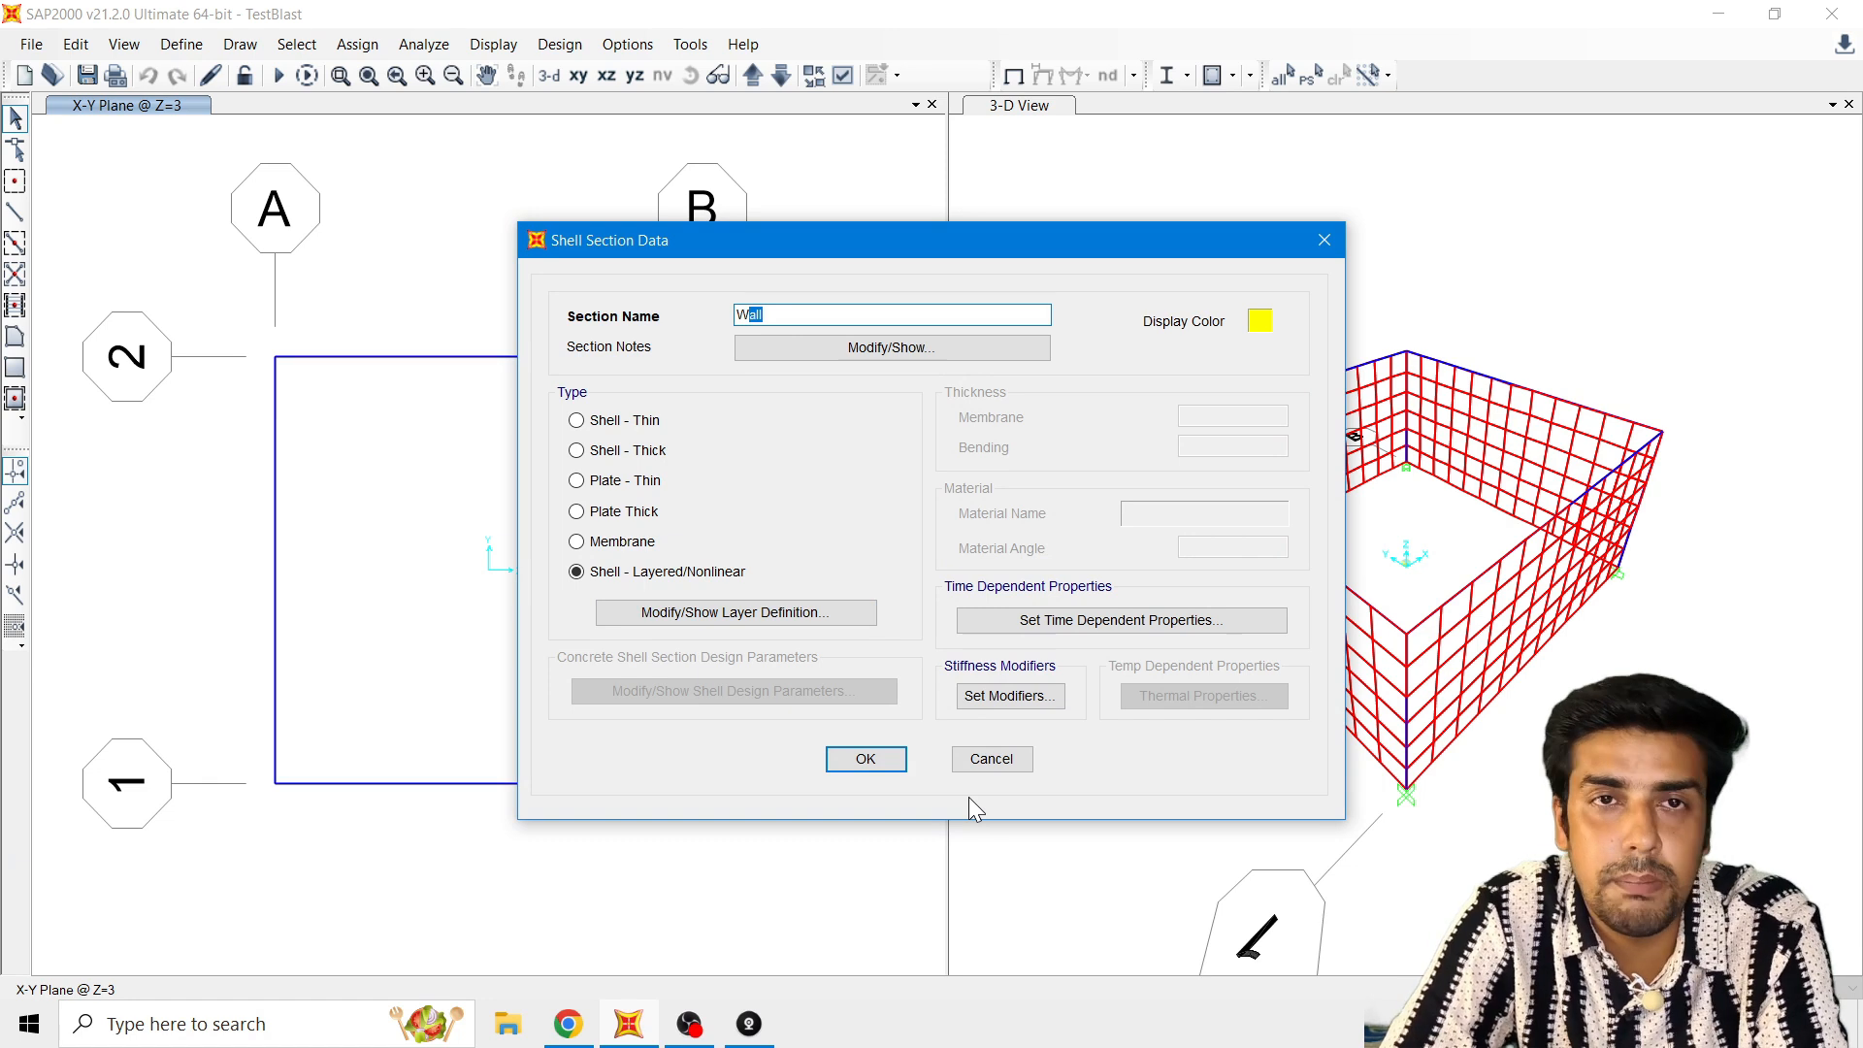
Step: Close the Wall shell section data and the area sections list without applying changes
left_click(979, 762)
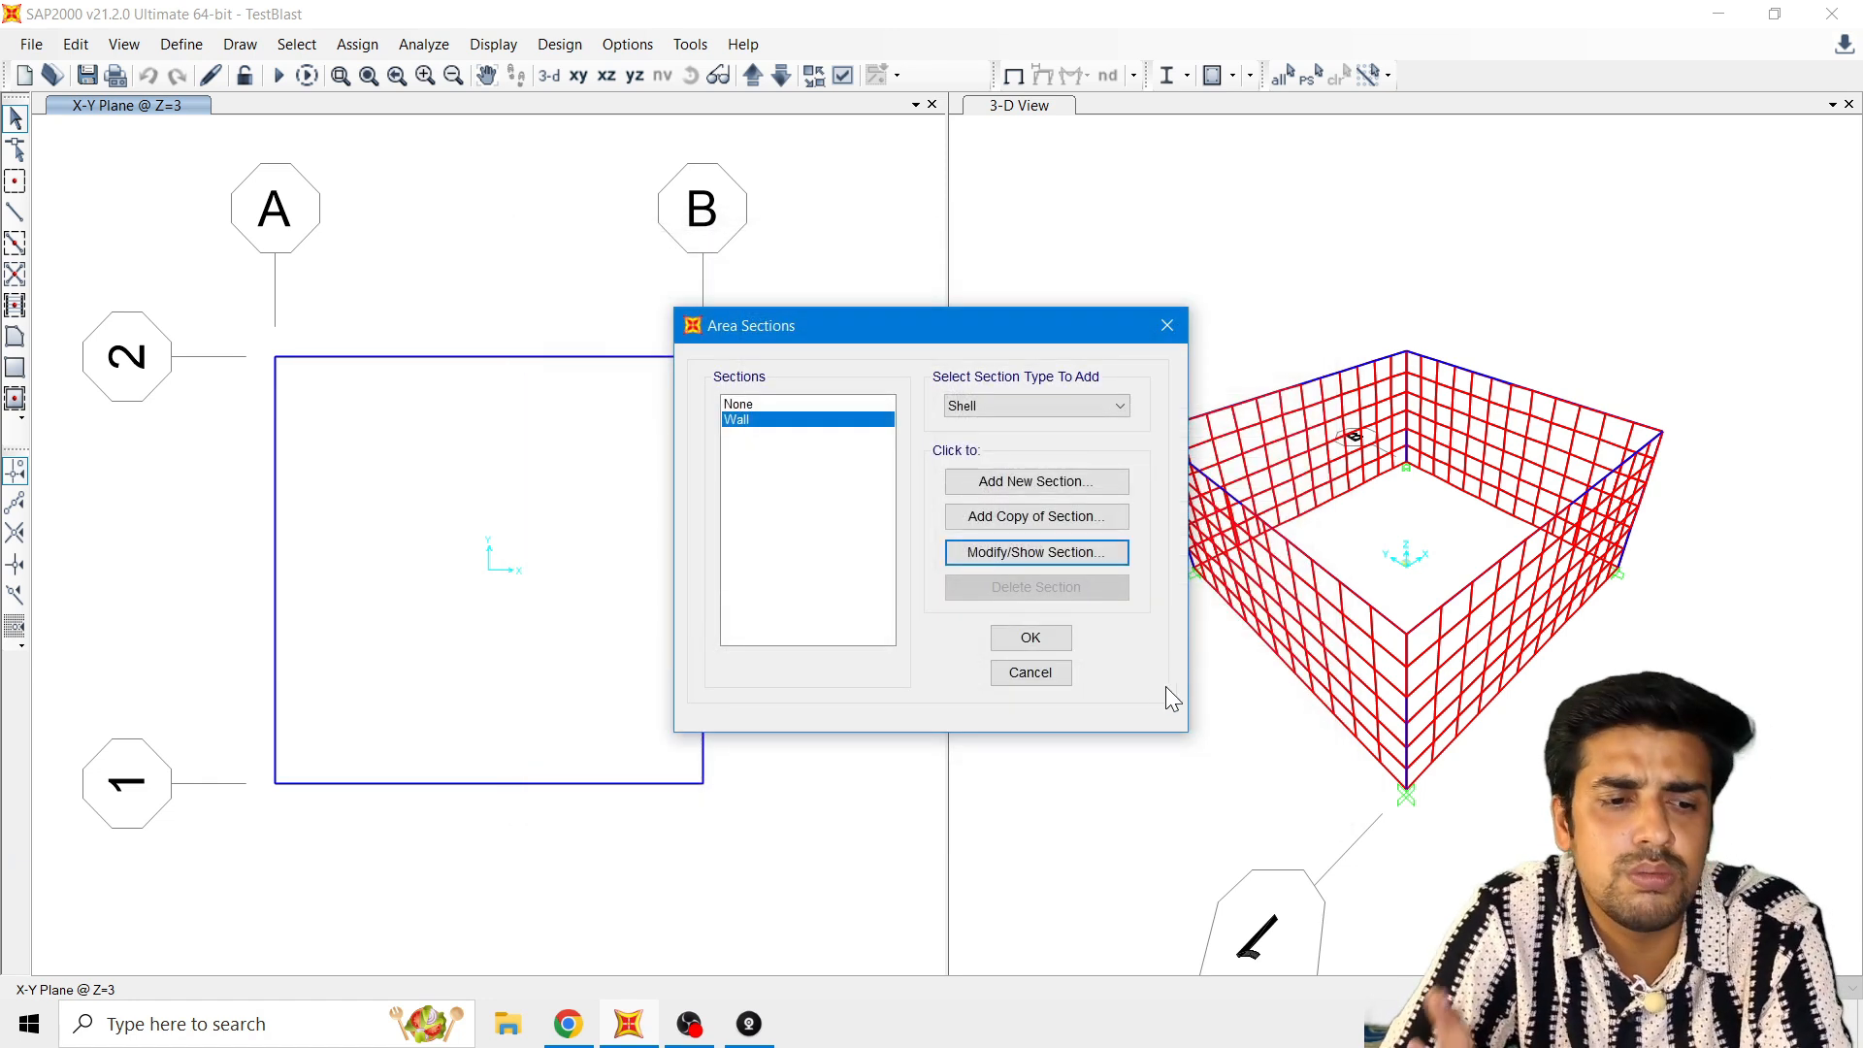
left_click(1016, 675)
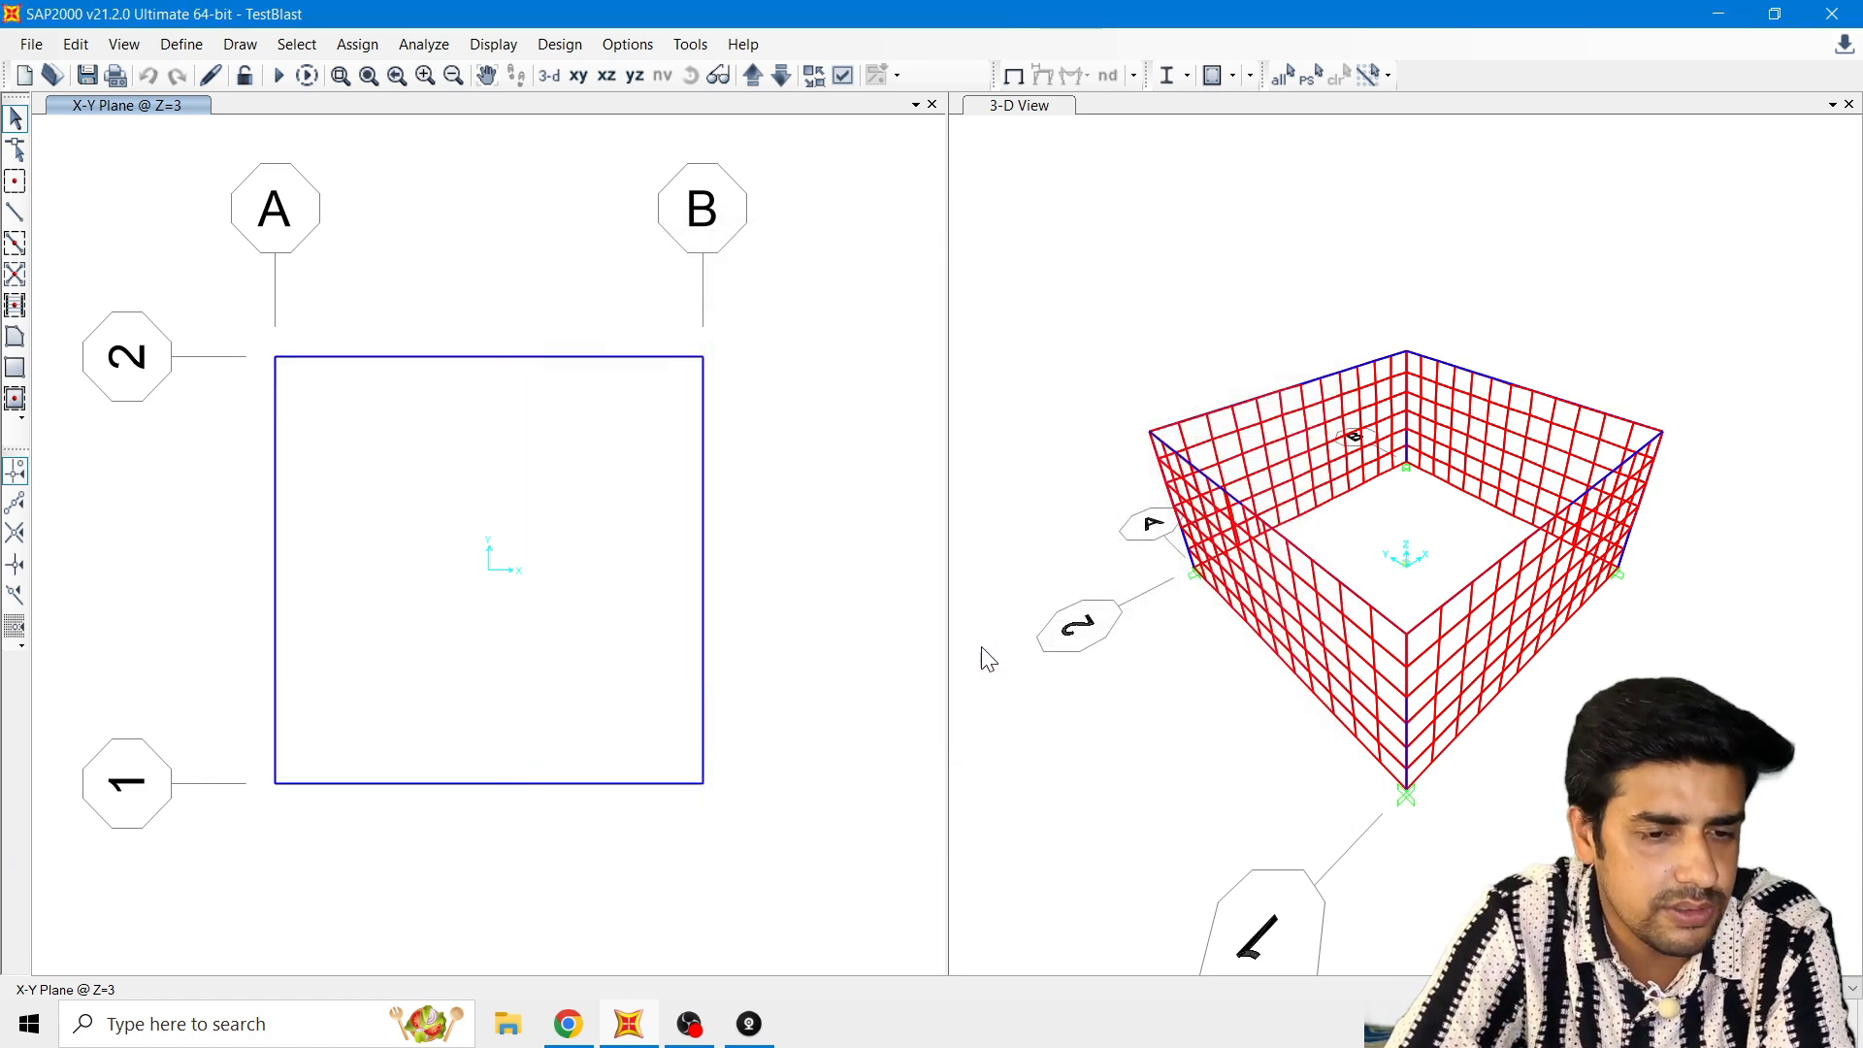
Step: Open the definition of the Blast_Function time history function and inspect its time and value entries
left_click(195, 49)
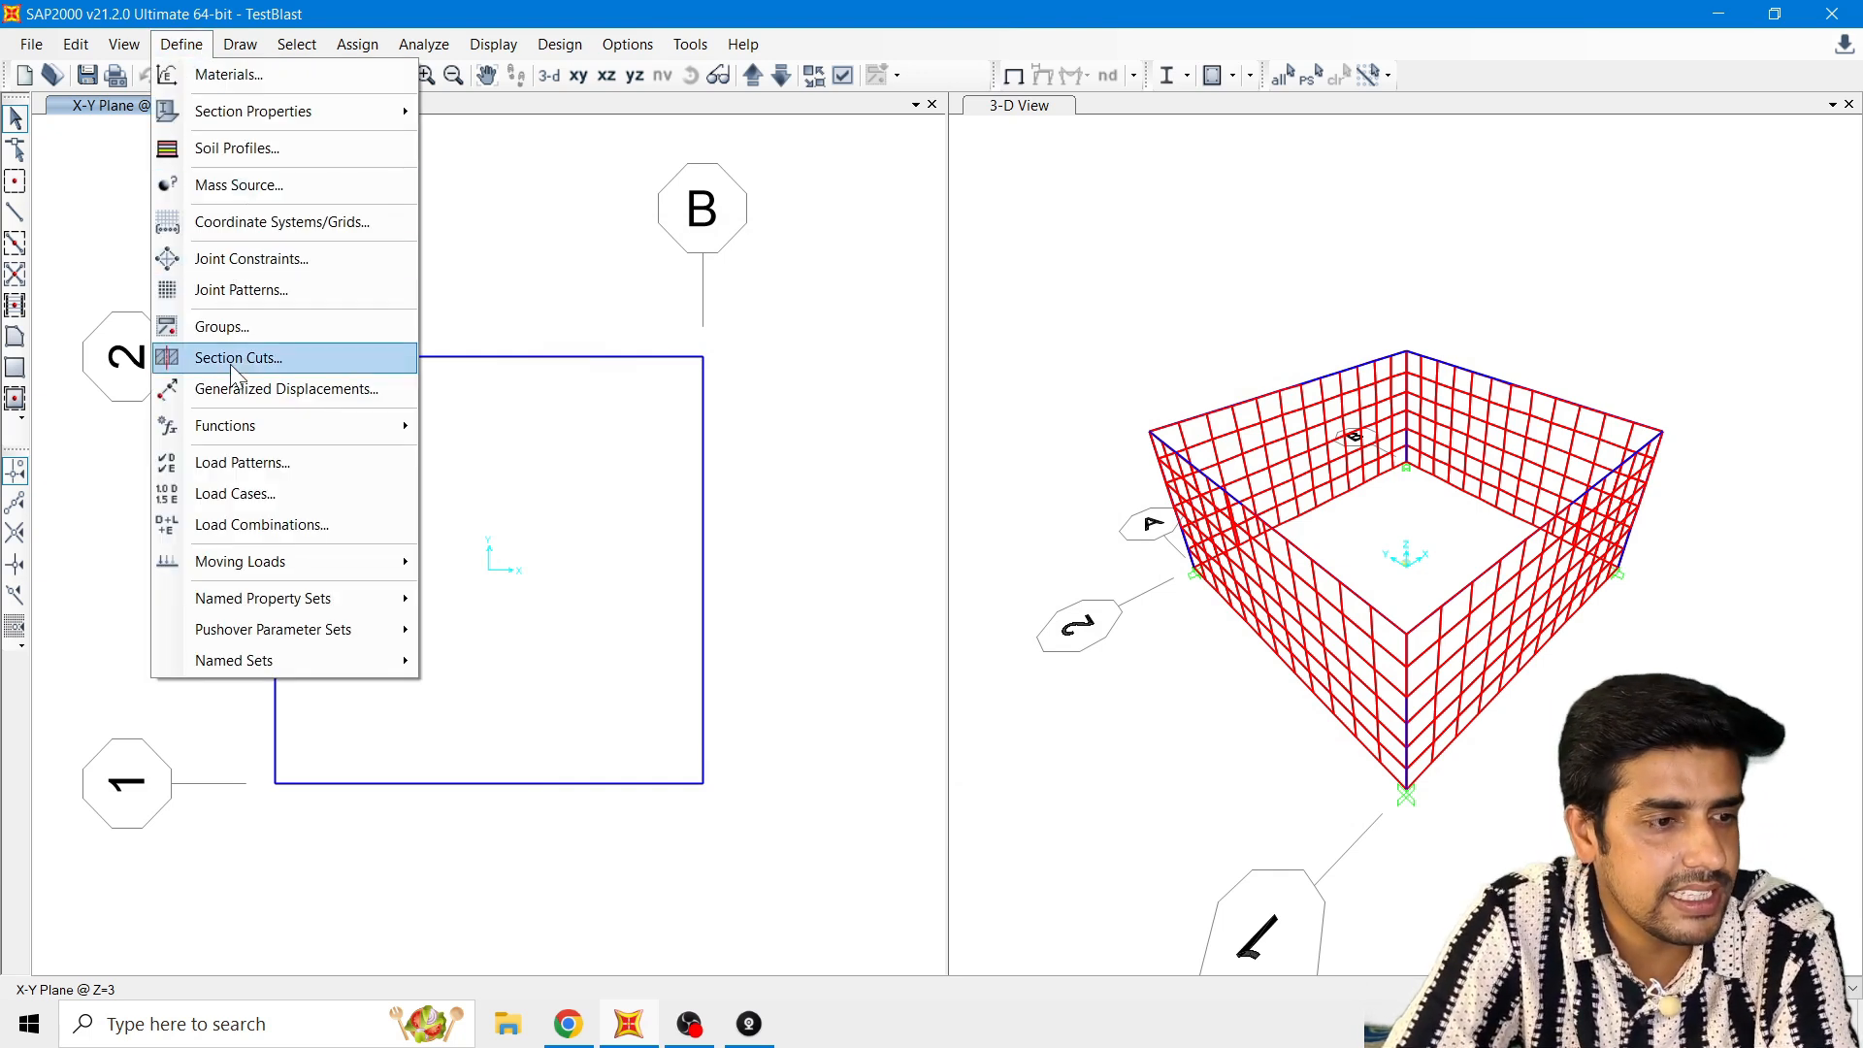
mouse_move(306, 432)
left_click(507, 460)
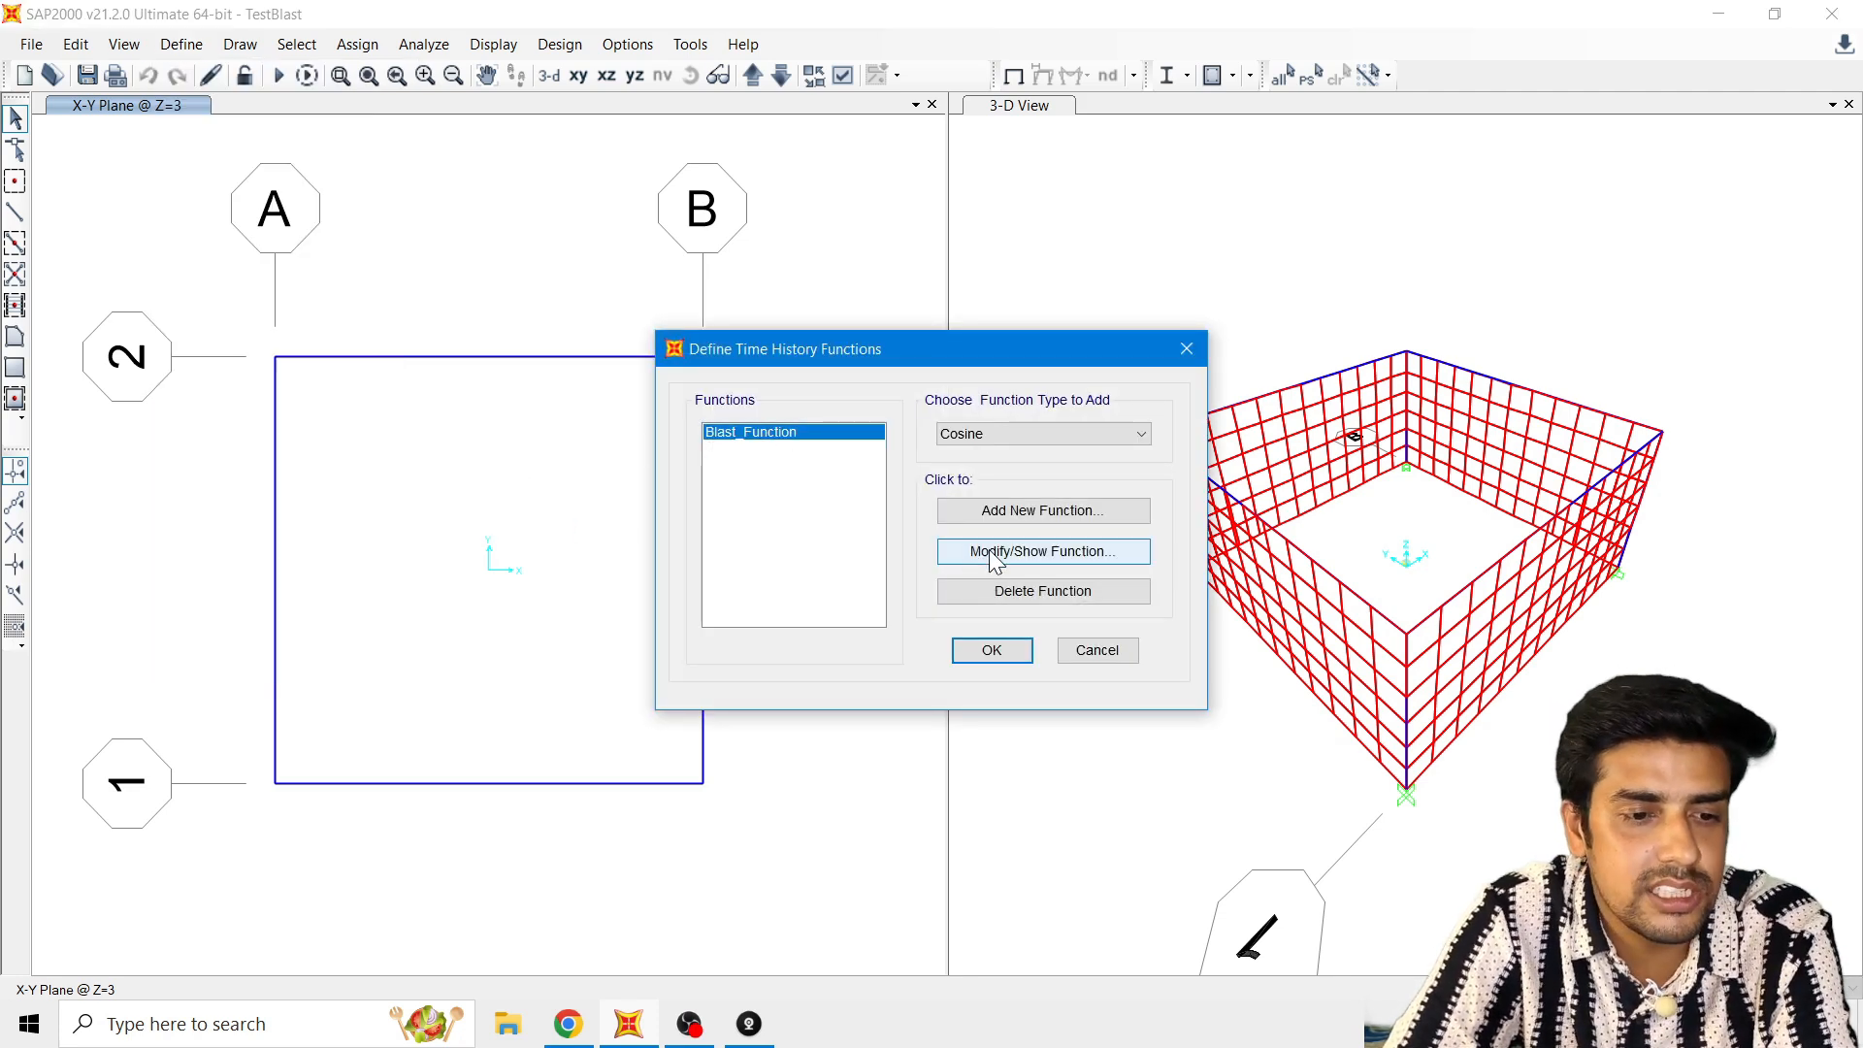
left_click(985, 445)
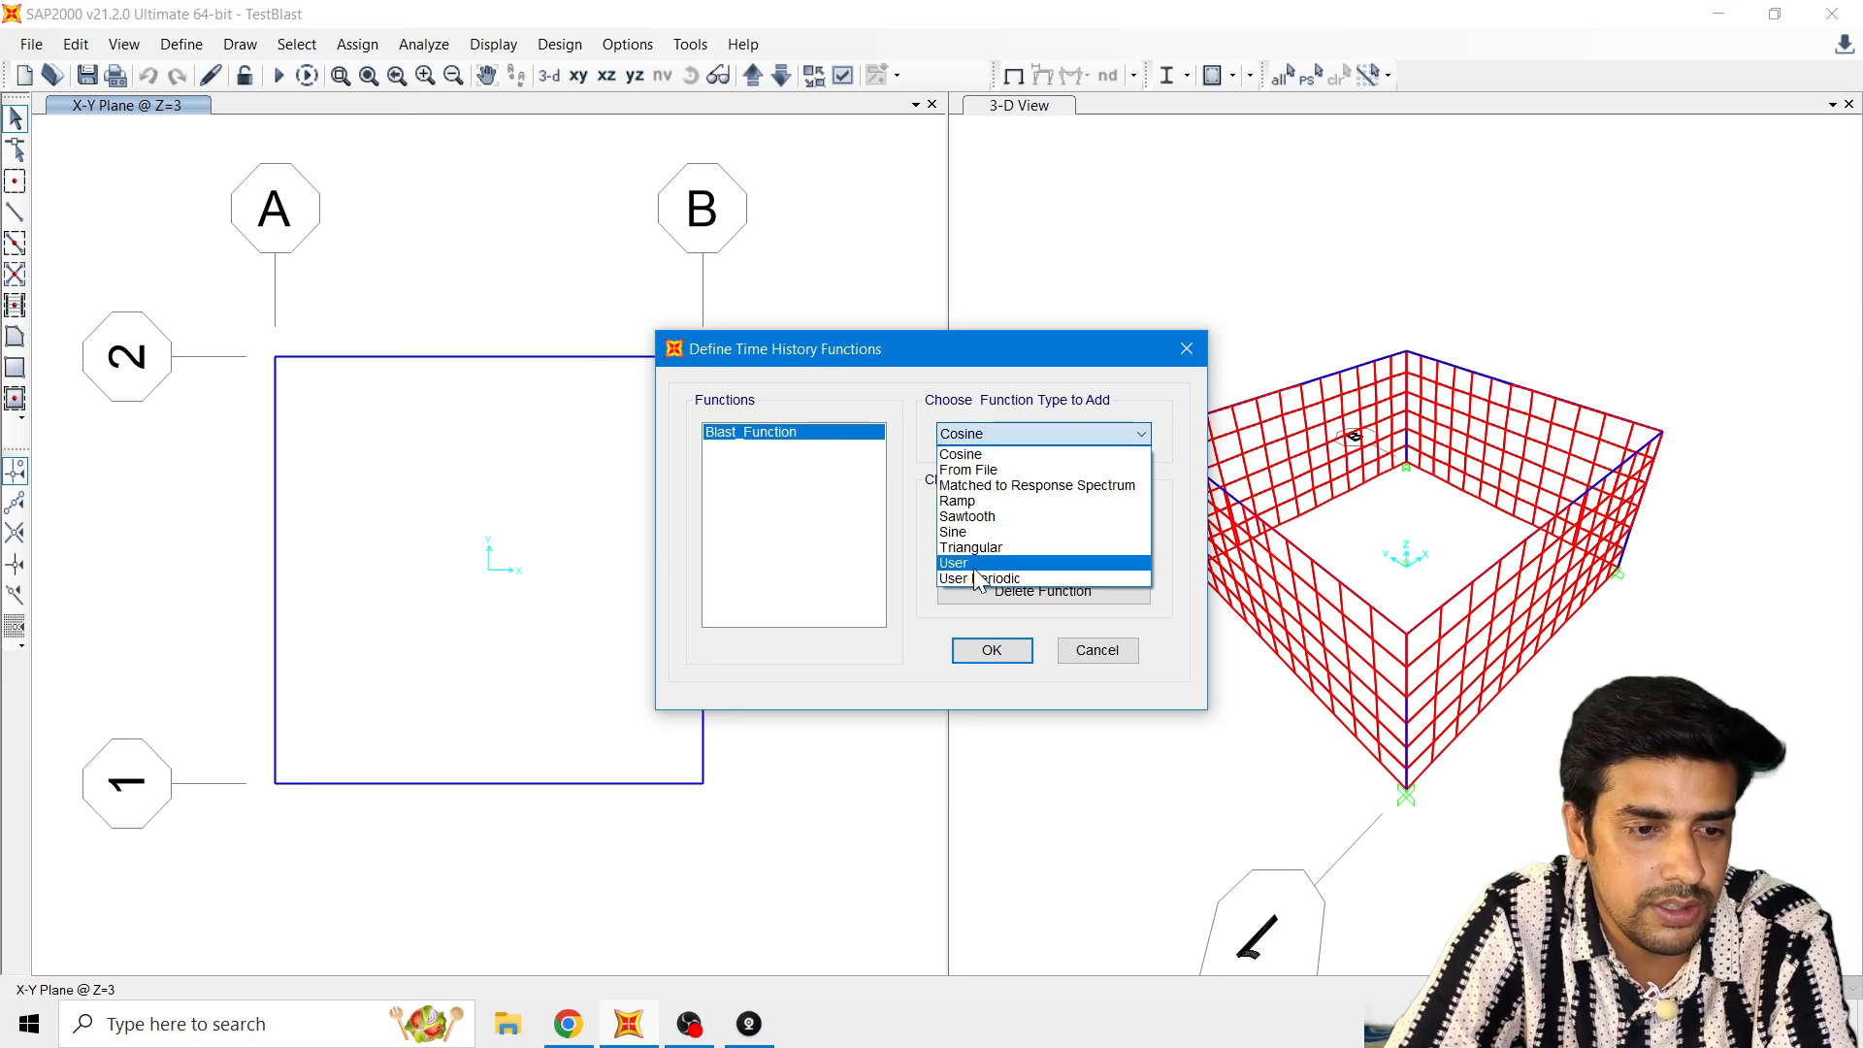
left_click(872, 537)
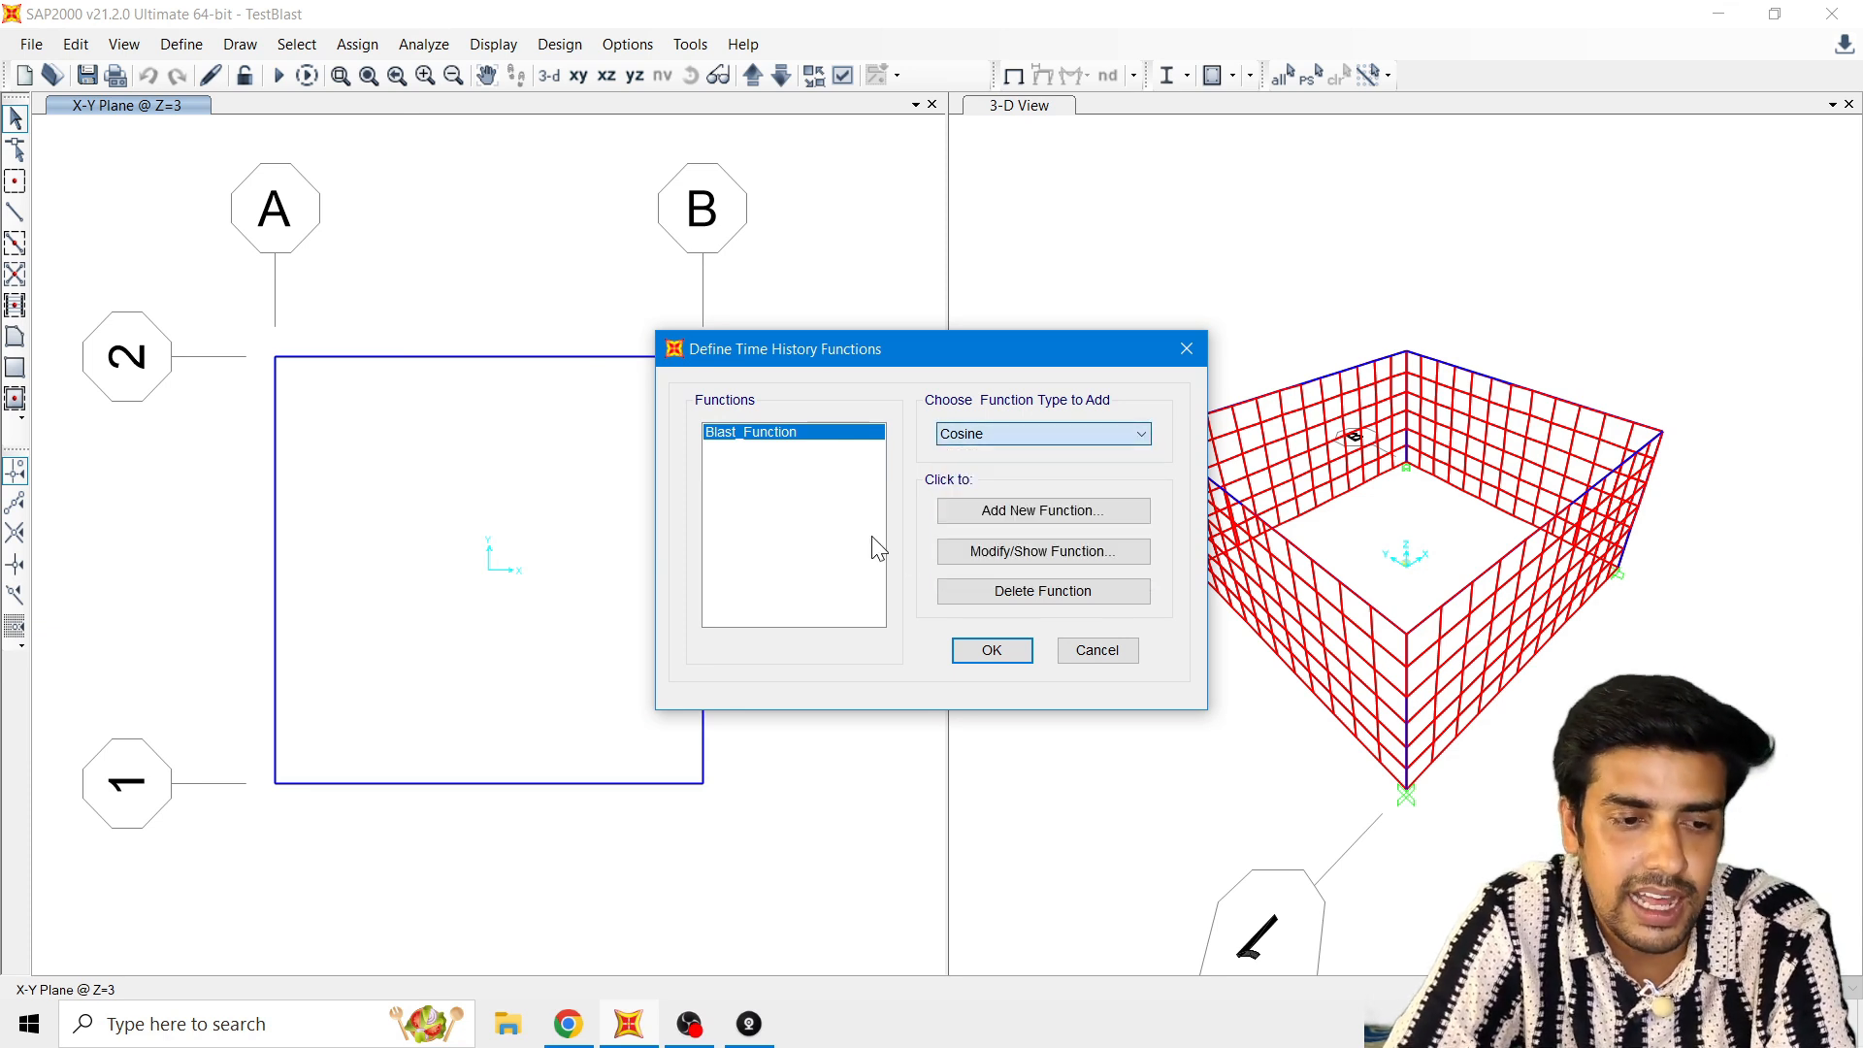
left_click(996, 560)
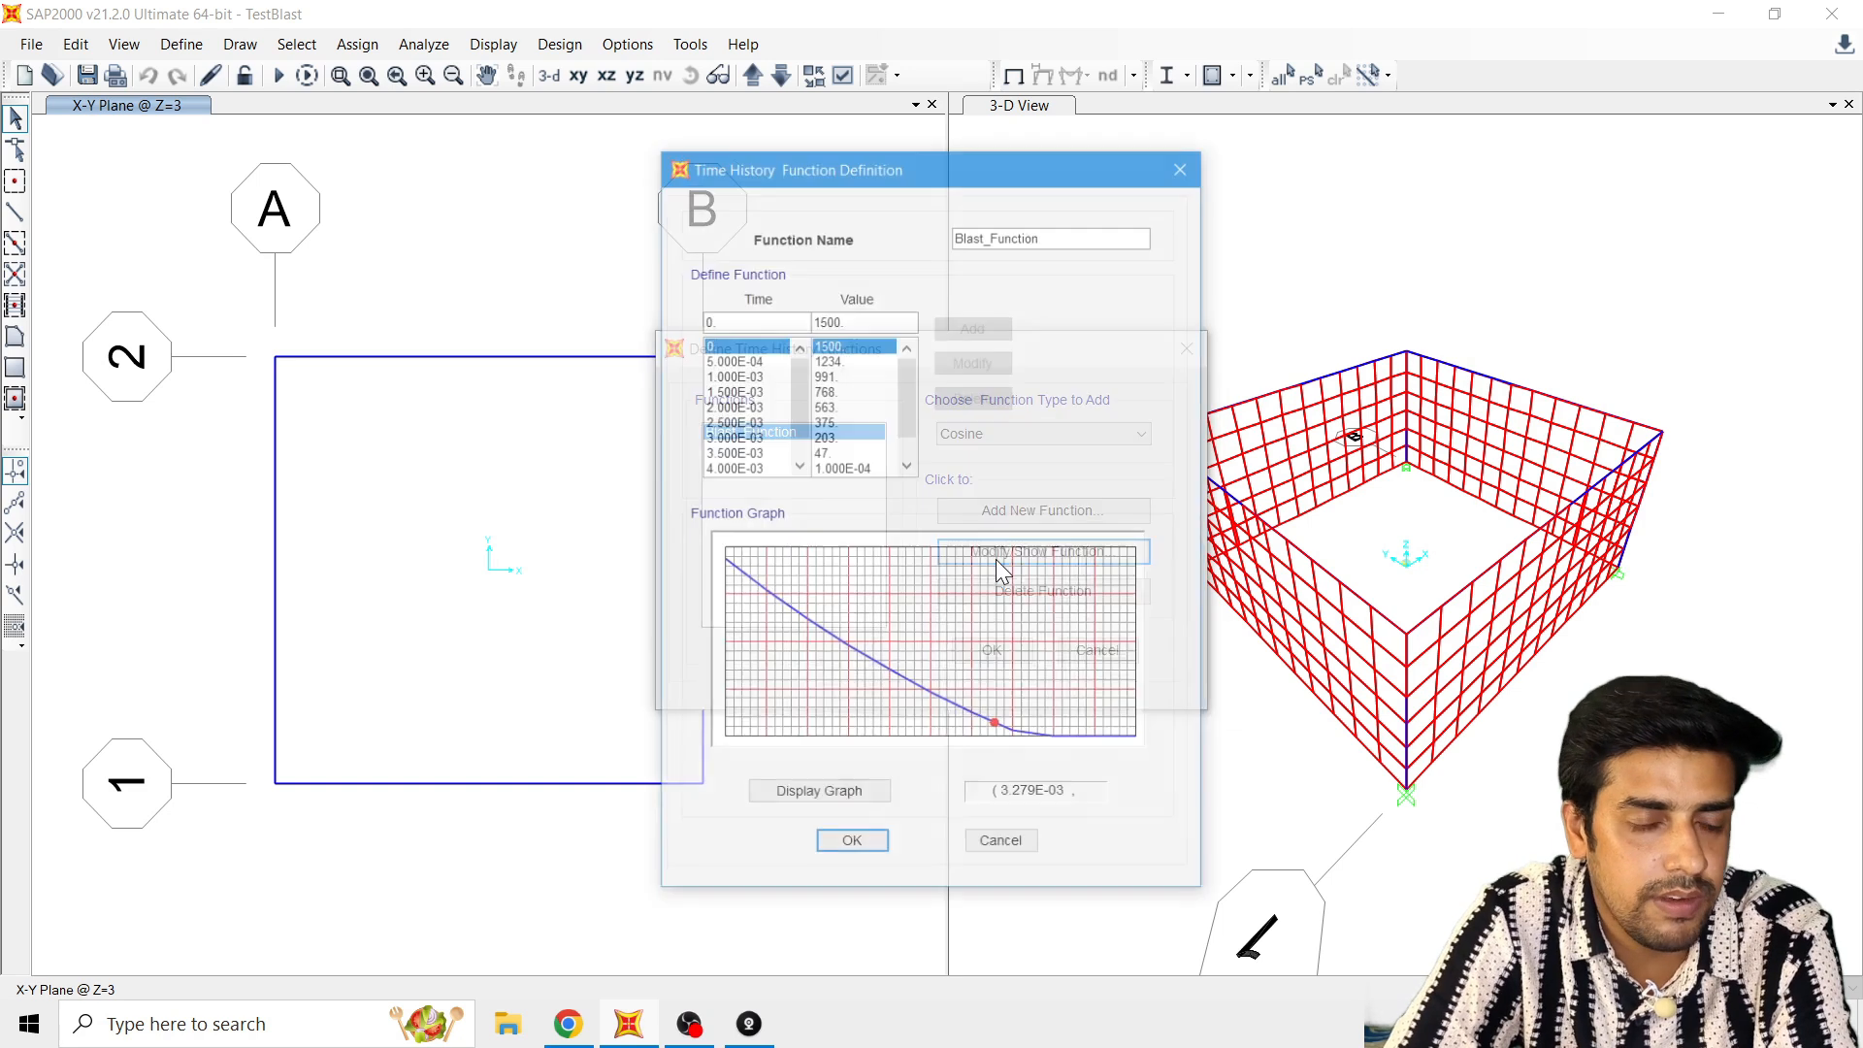
left_click_drag(957, 167, 952, 124)
left_click_drag(738, 277, 678, 278)
left_click_drag(863, 276, 811, 279)
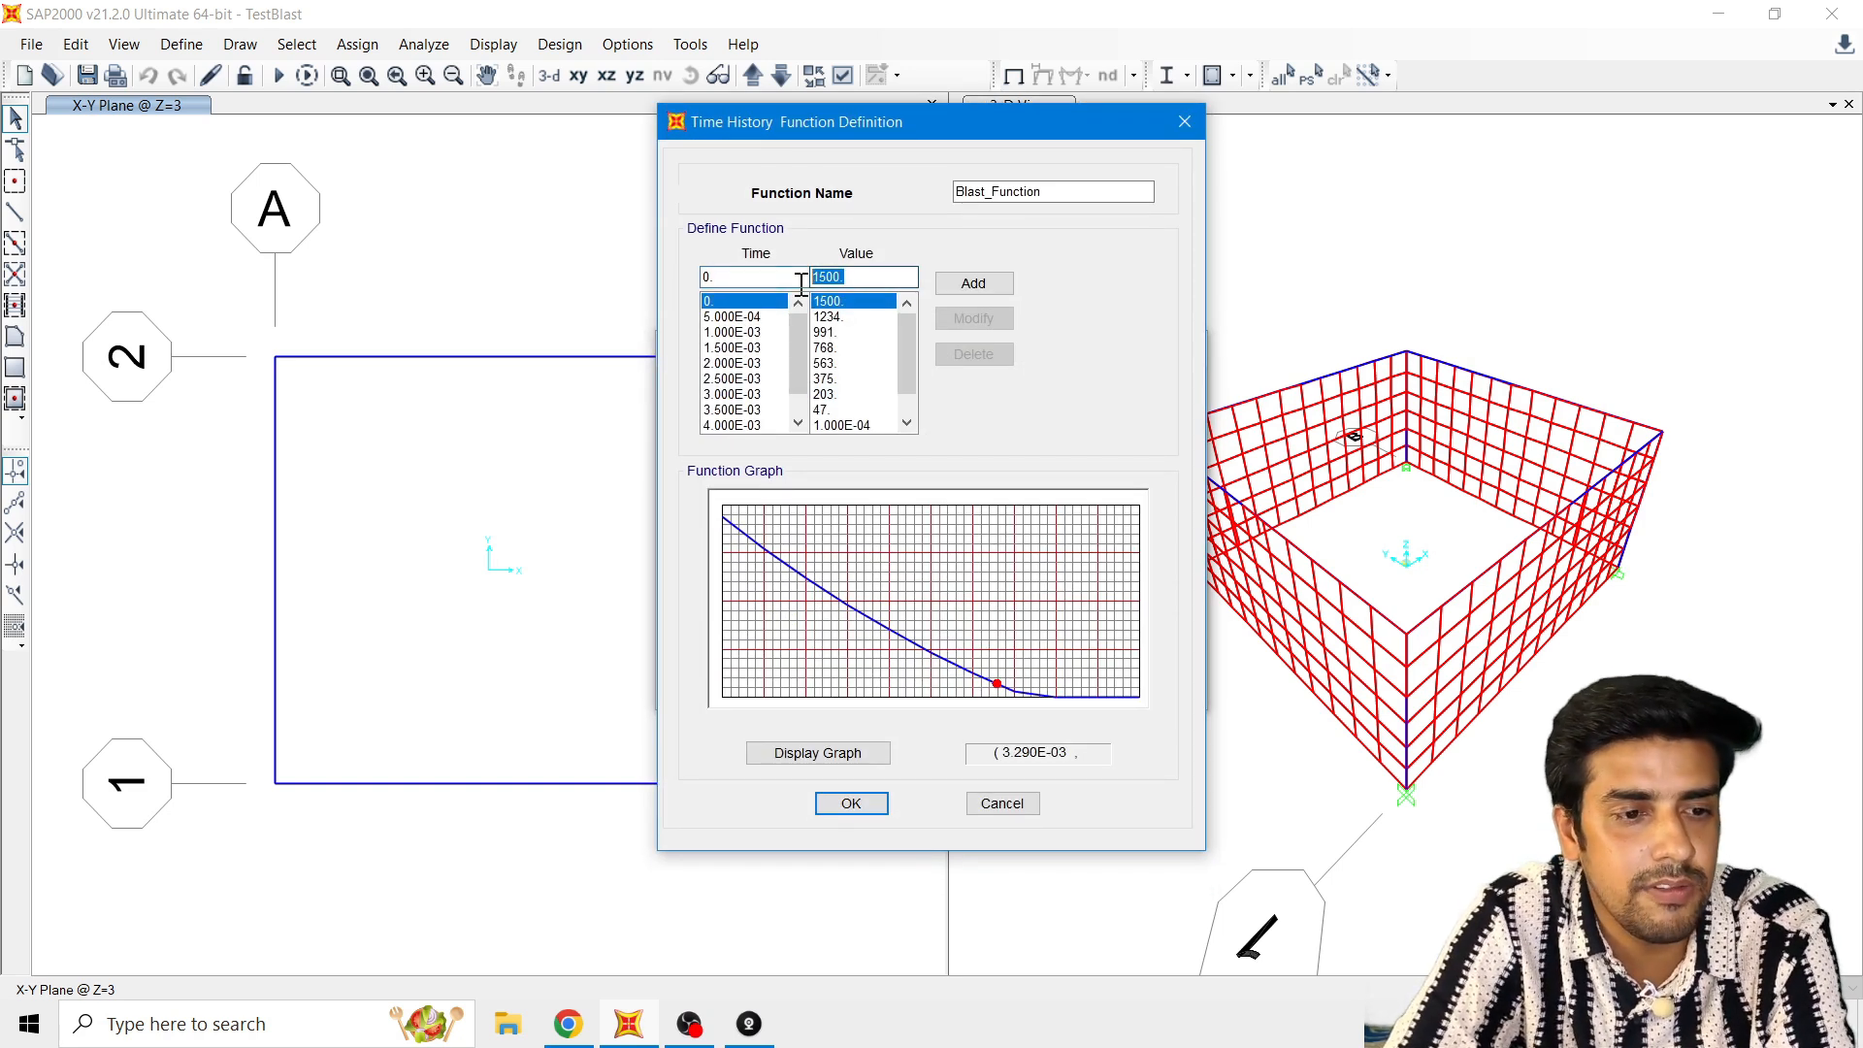
Step: Compare the Blast_Function values with the pressure-time table on page 12 of the Canva presentation in Chrome, then accept the function in SAP2000
left_click(573, 1022)
left_click(791, 917)
left_click(968, 912)
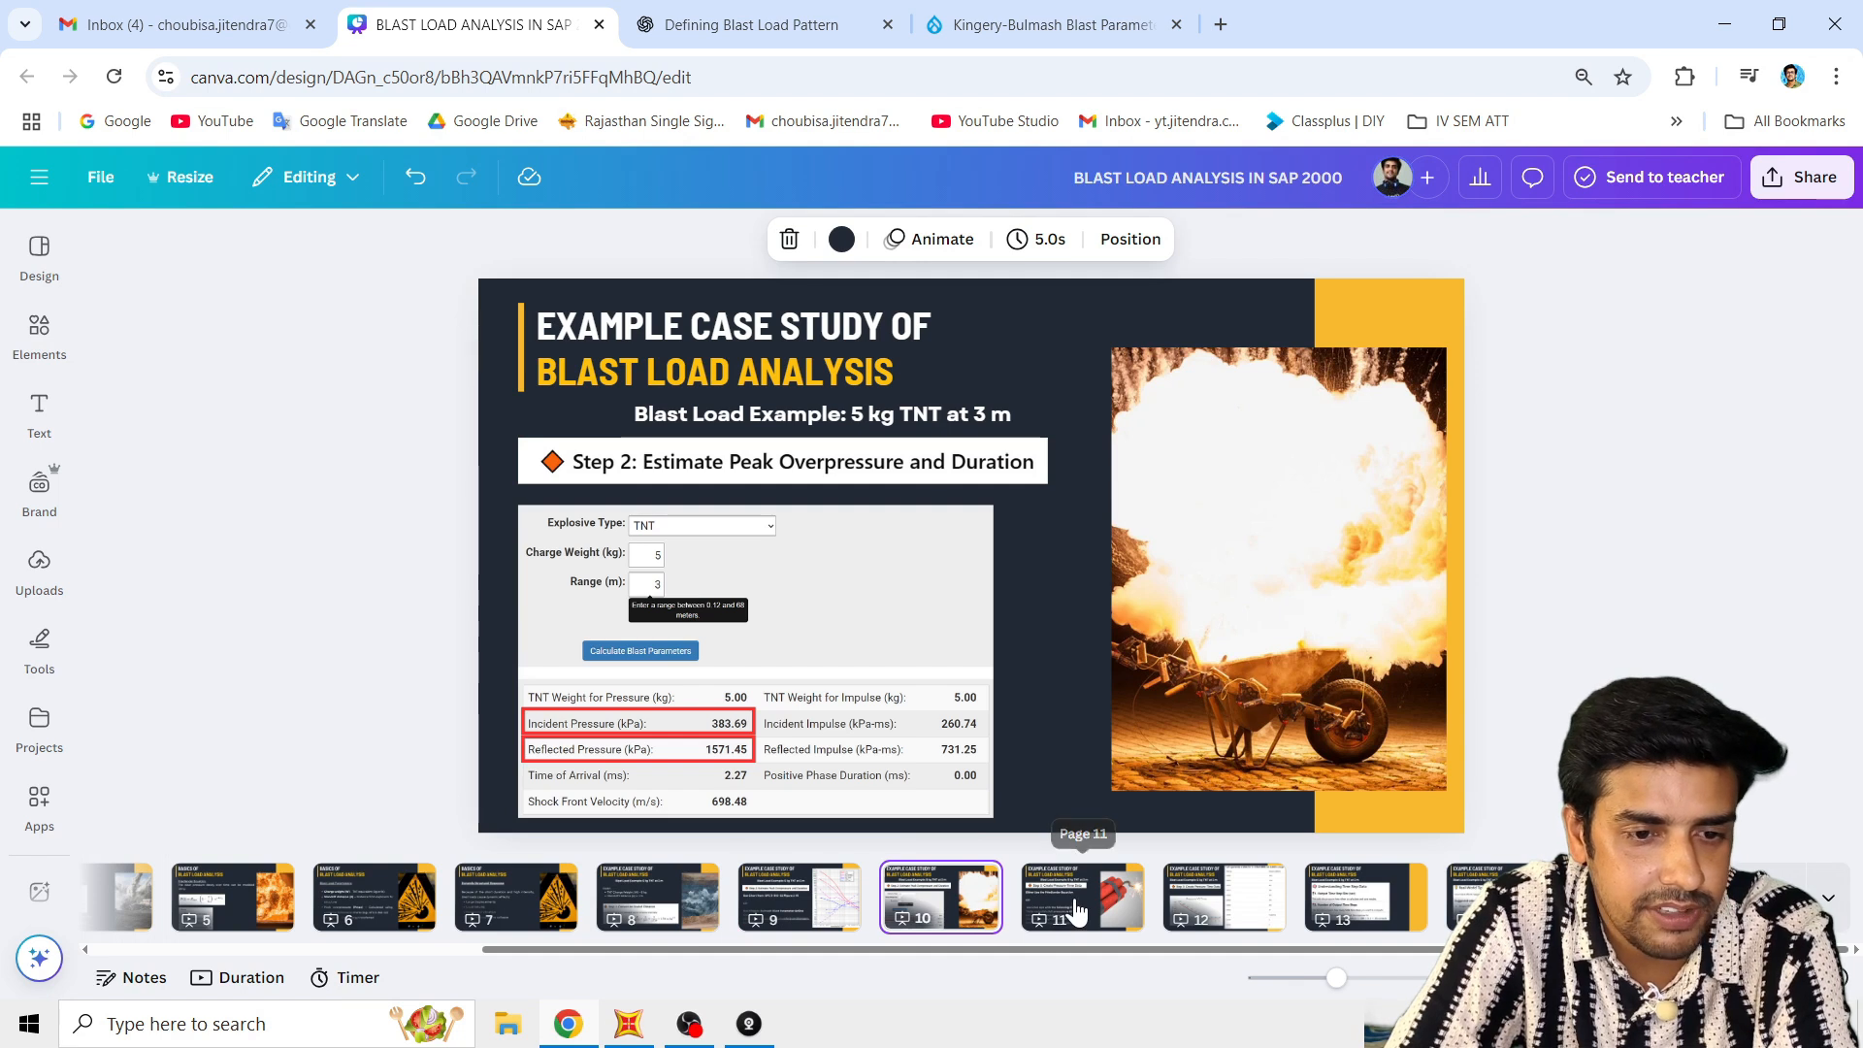
left_click(1077, 914)
left_click(1224, 912)
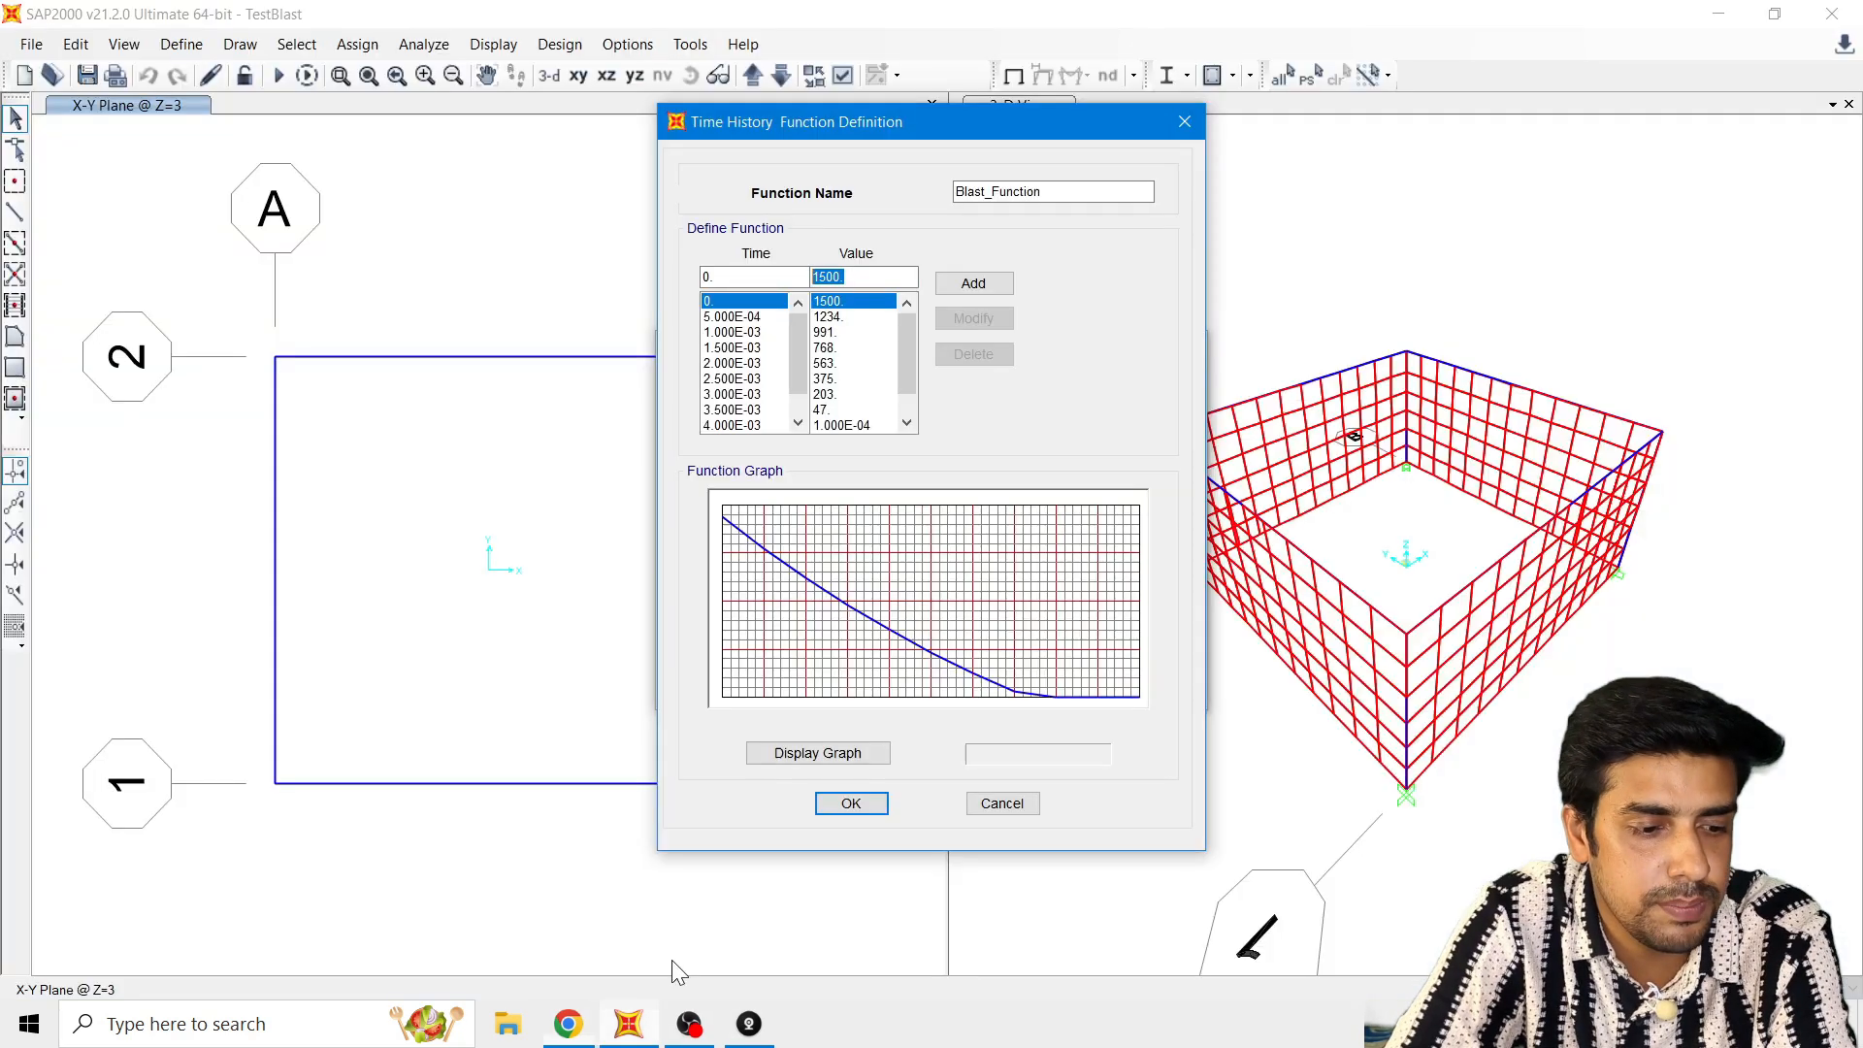
left_click(628, 1024)
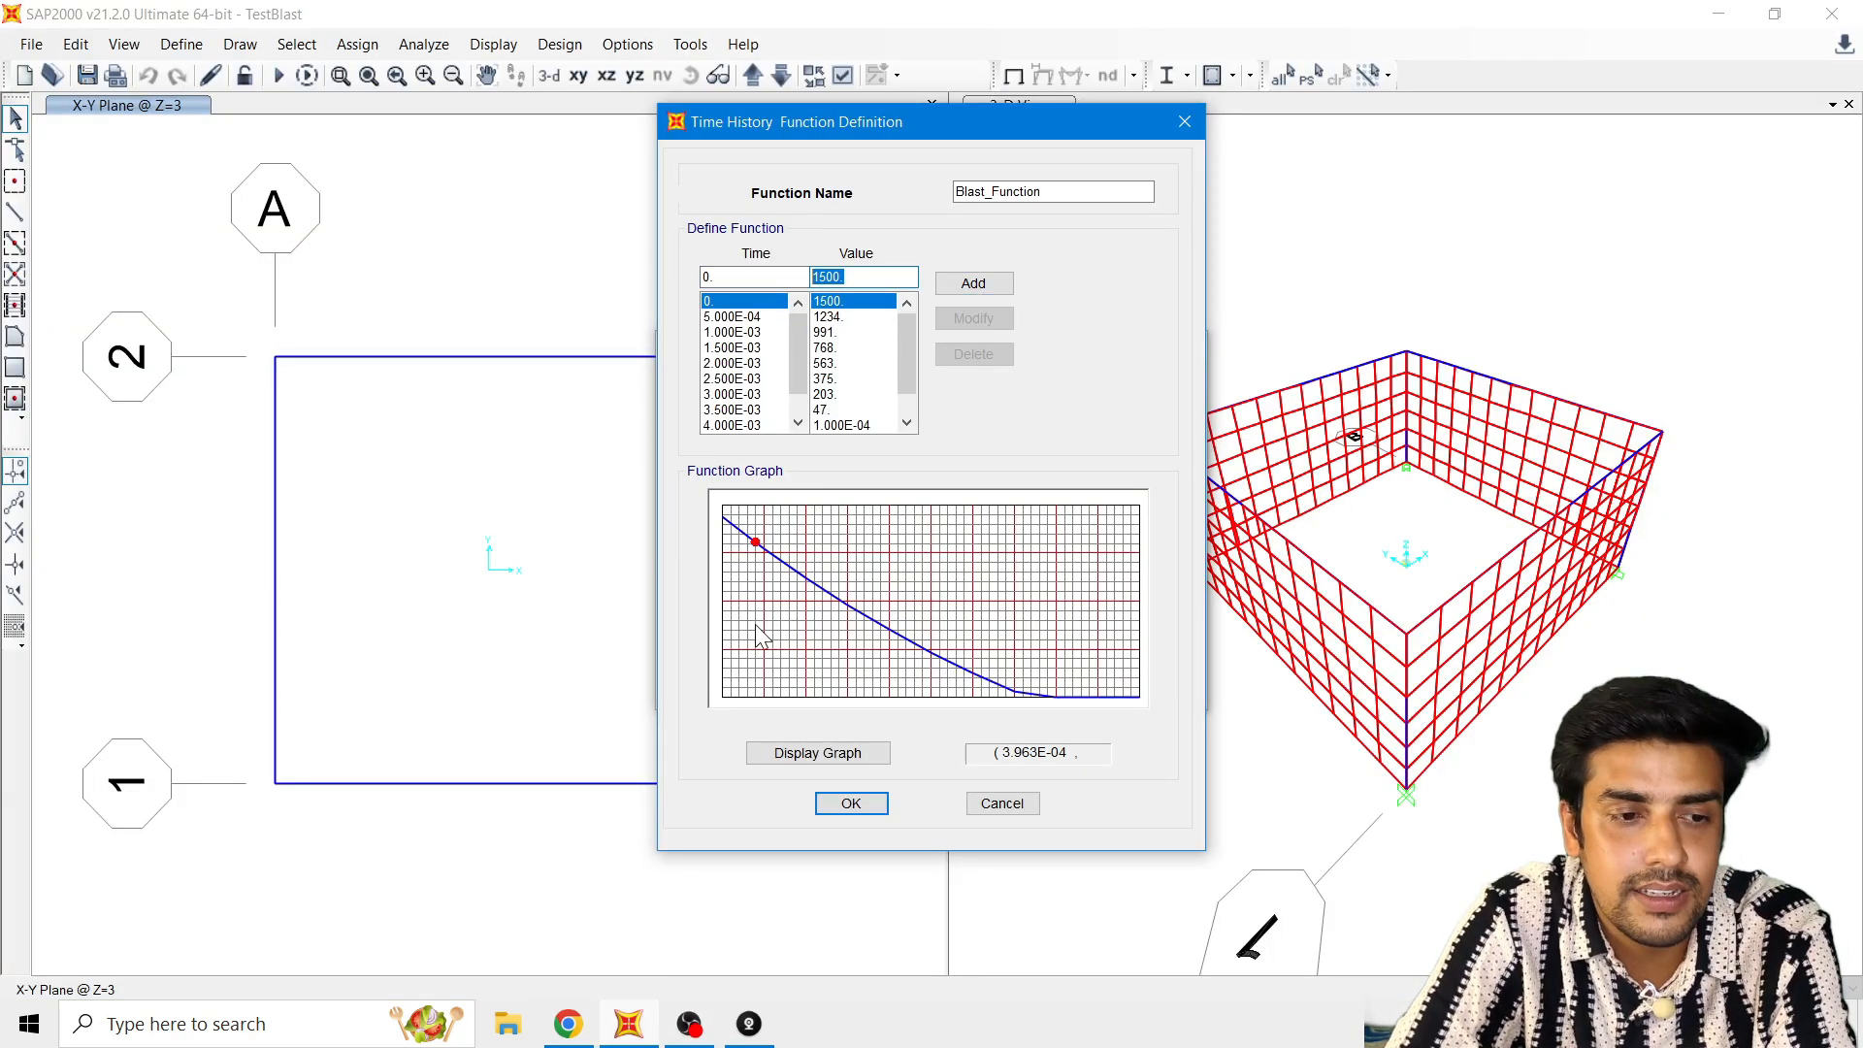
left_click(569, 1024)
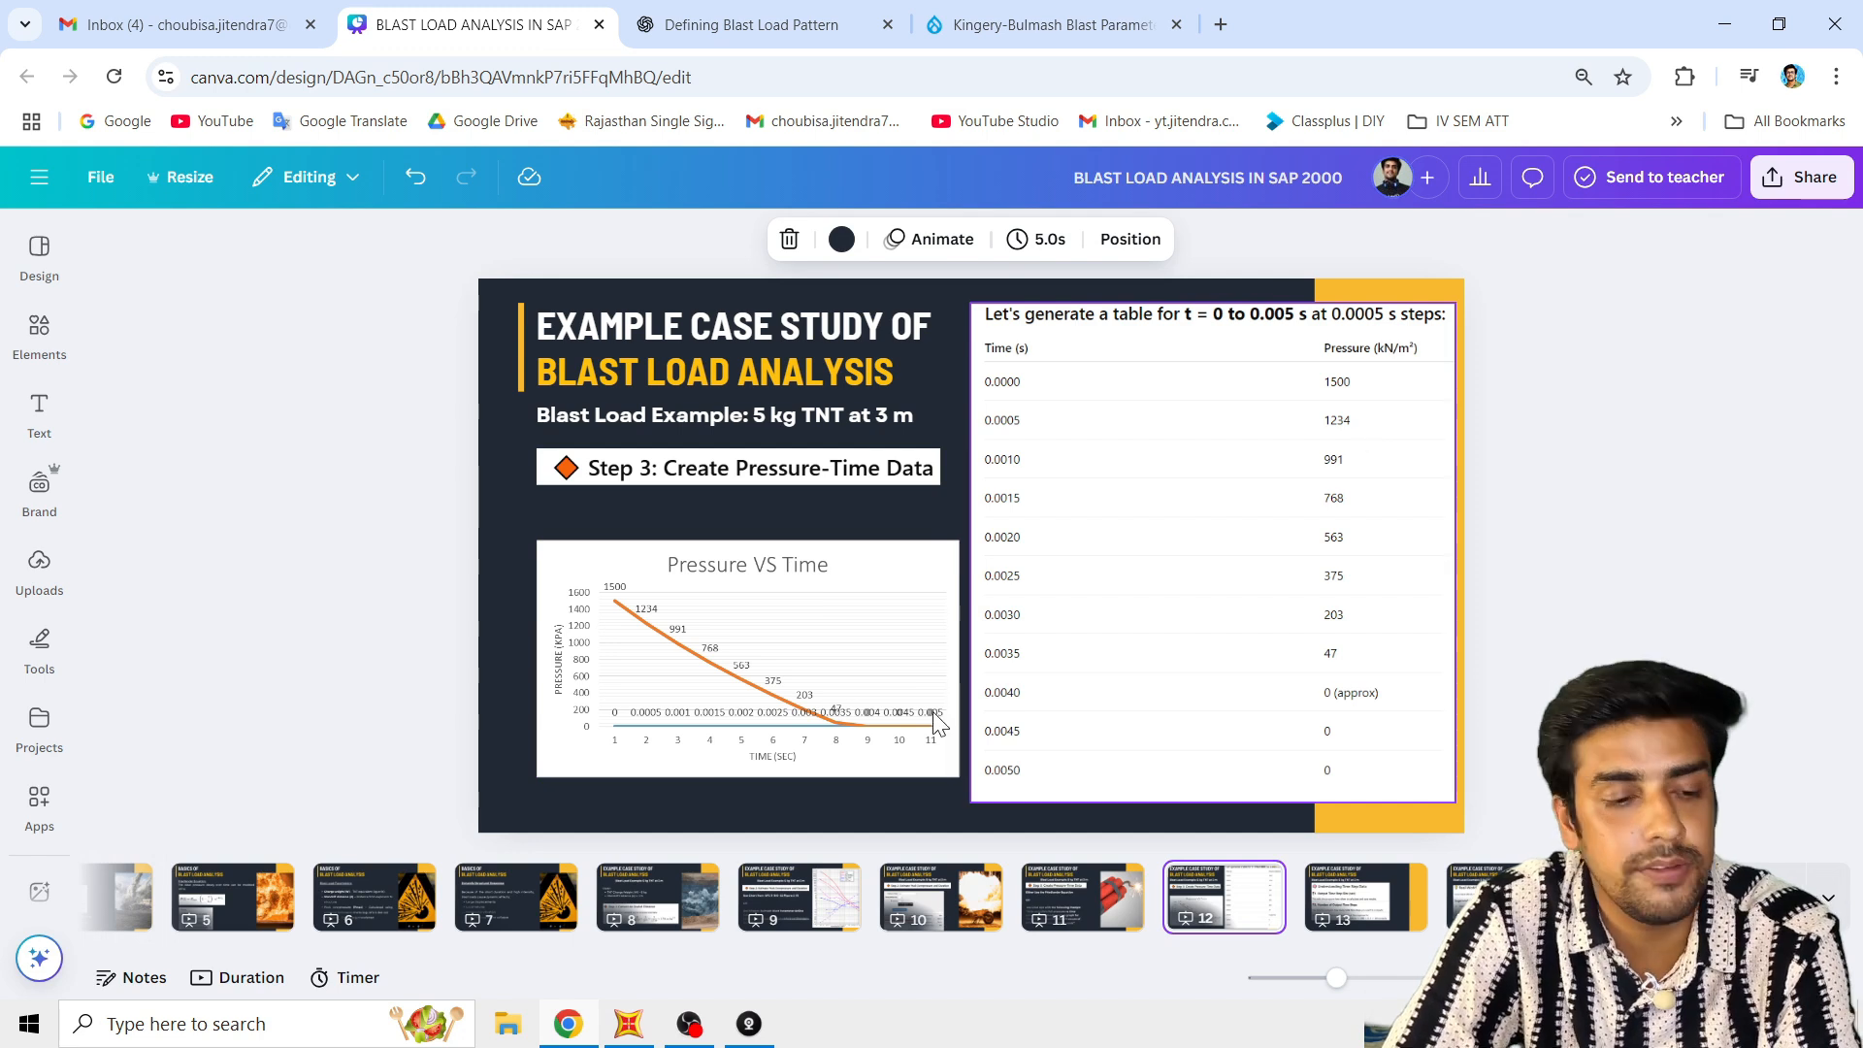
left_click(630, 1025)
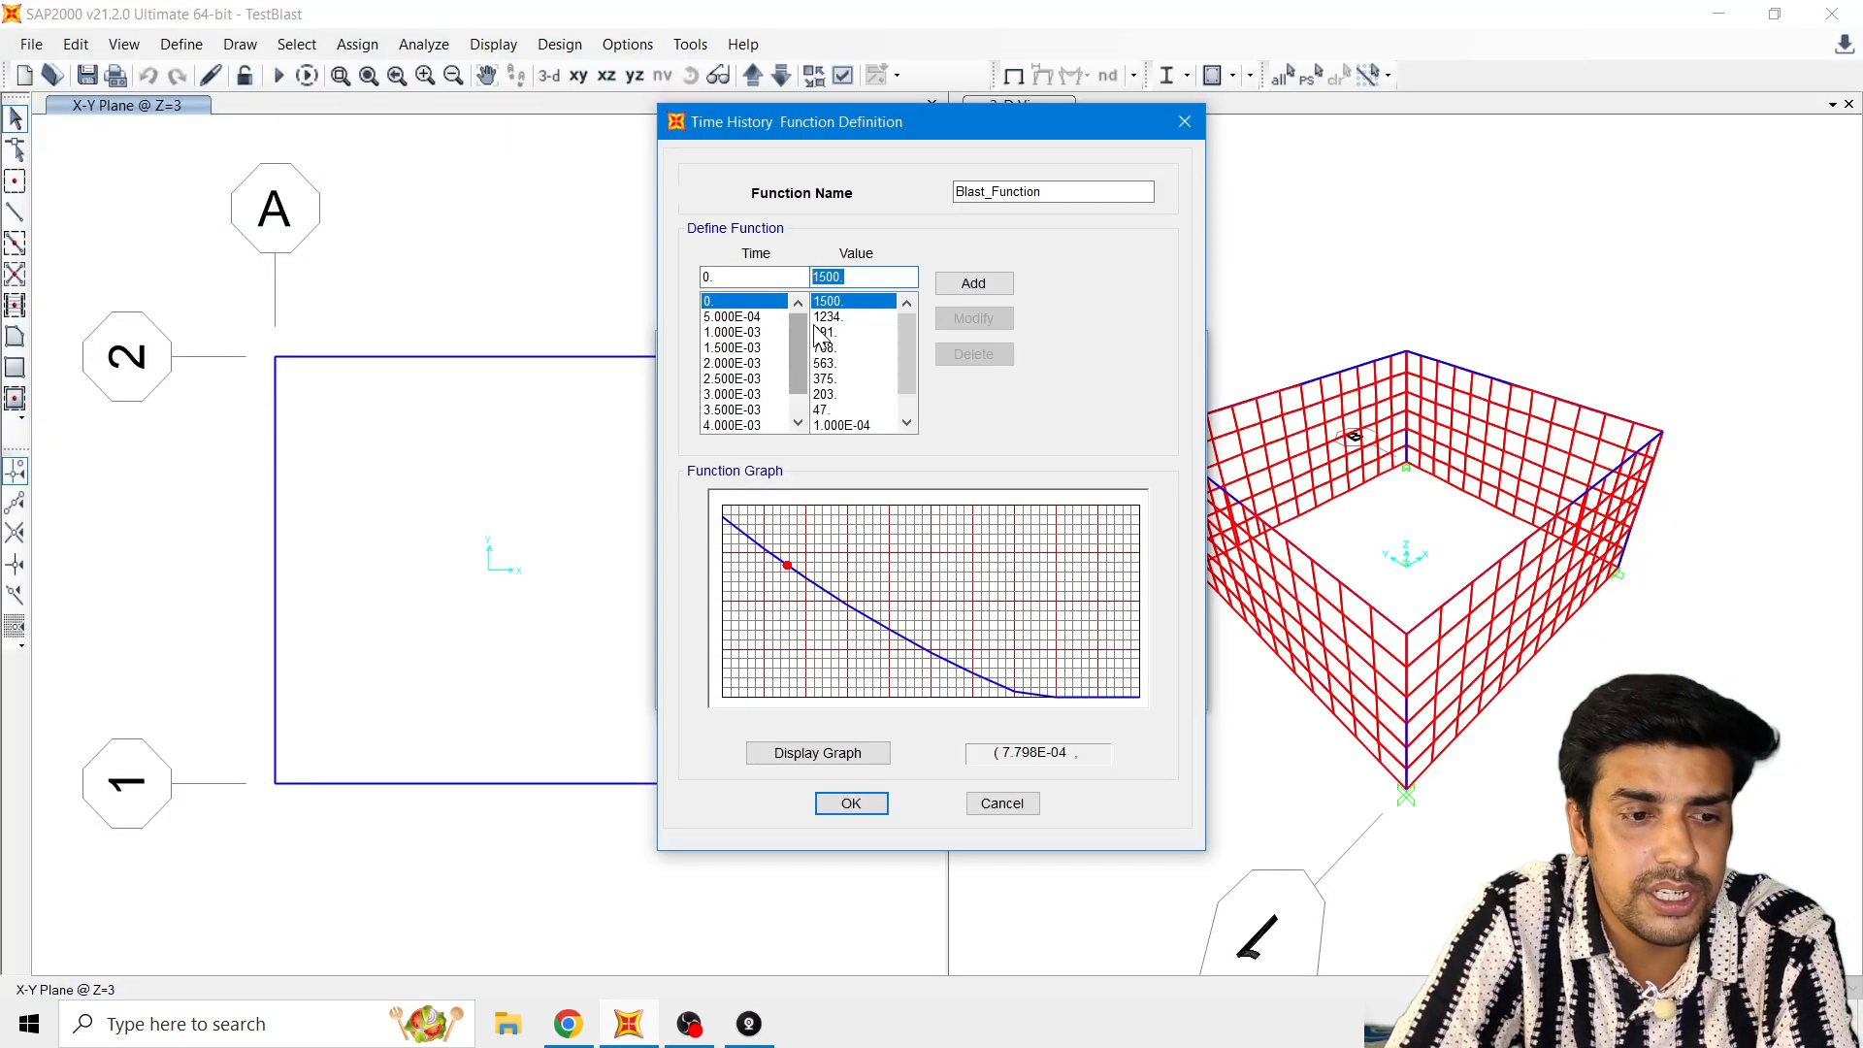
scroll(844, 364, "down", 2)
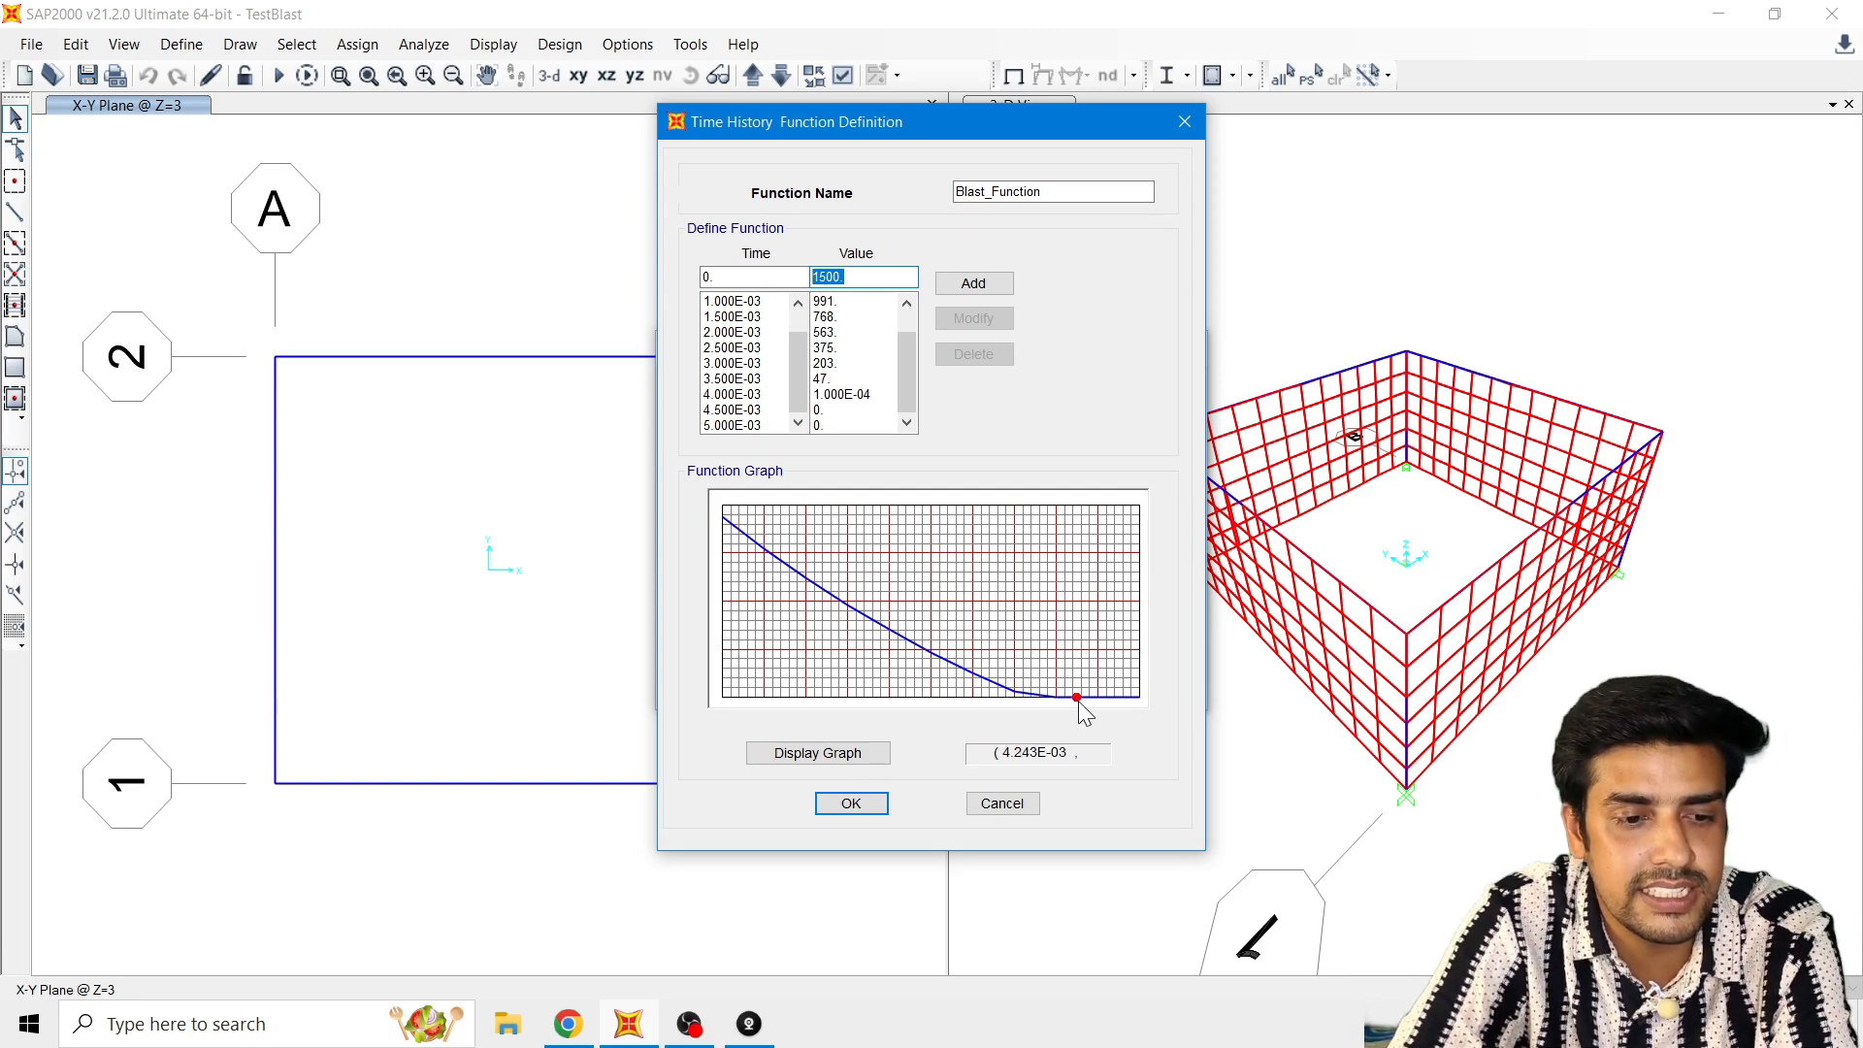
left_click(851, 805)
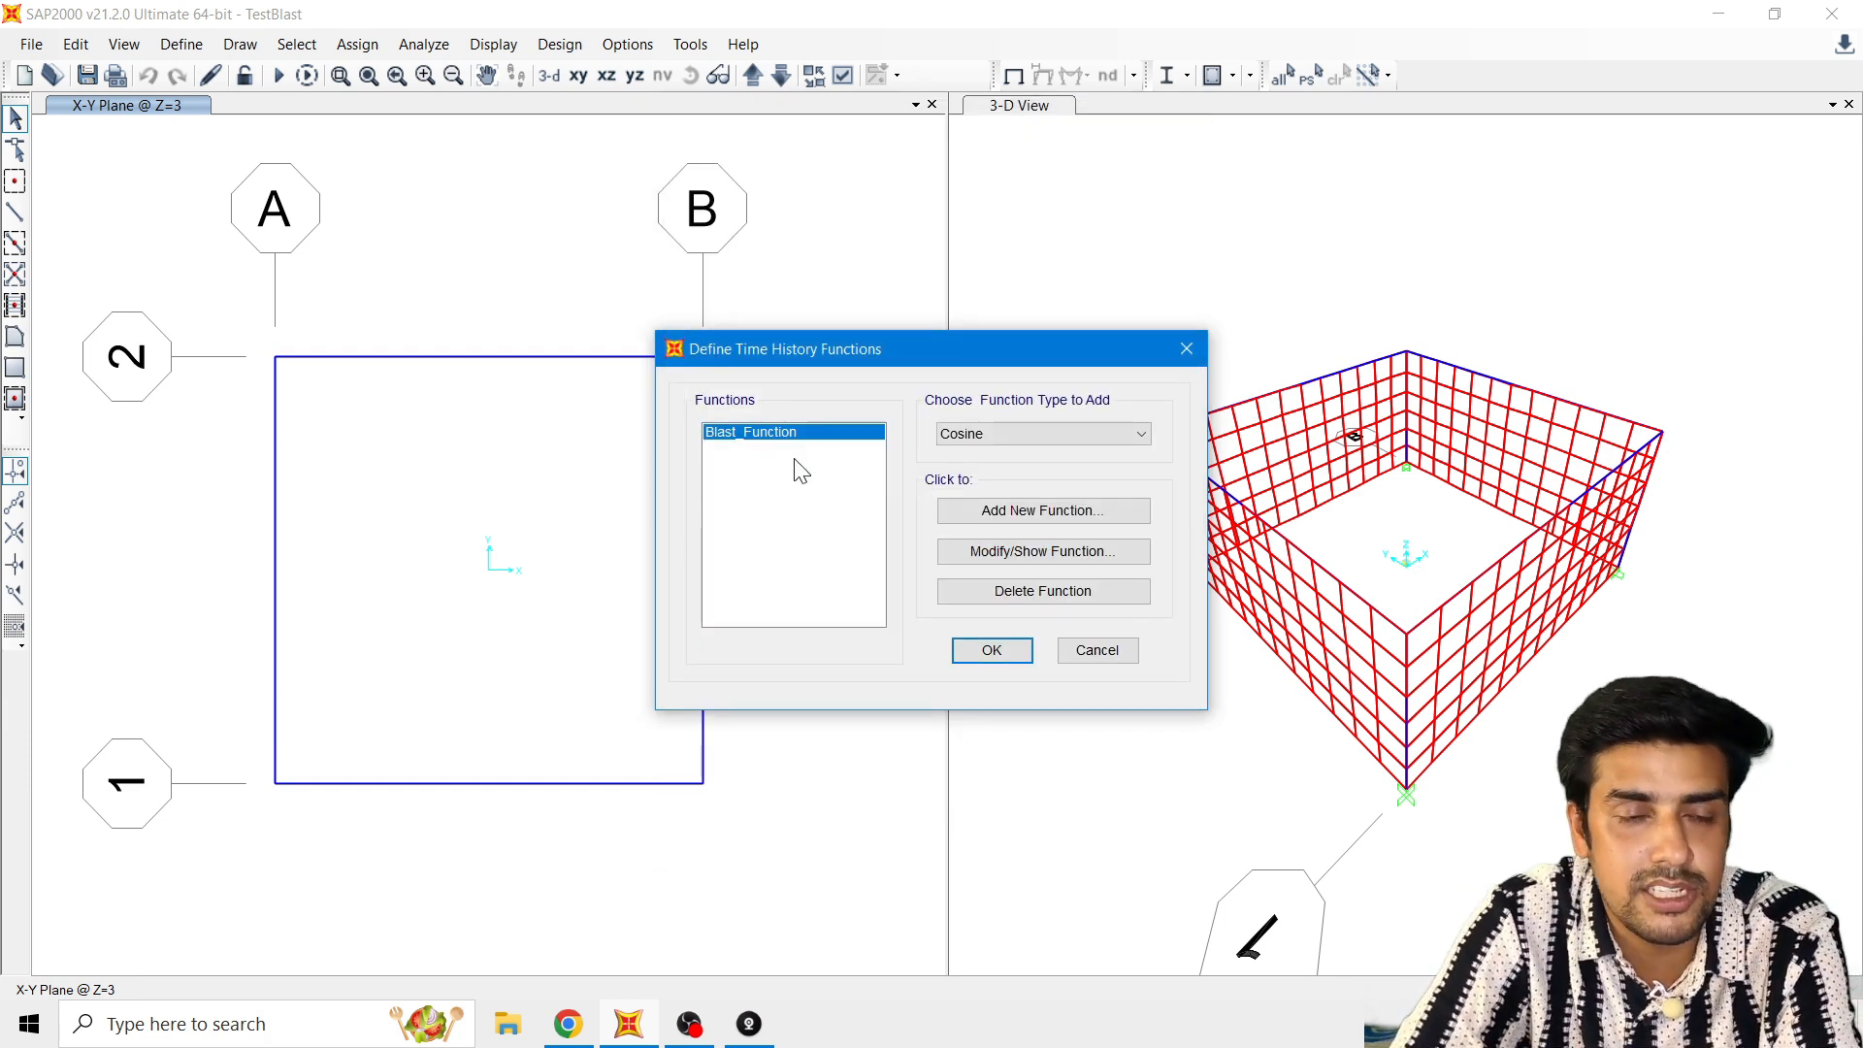
left_click(992, 650)
Step: Review the Blast_Load_Pattern entry in the load pattern definitions and accept them
left_click(181, 44)
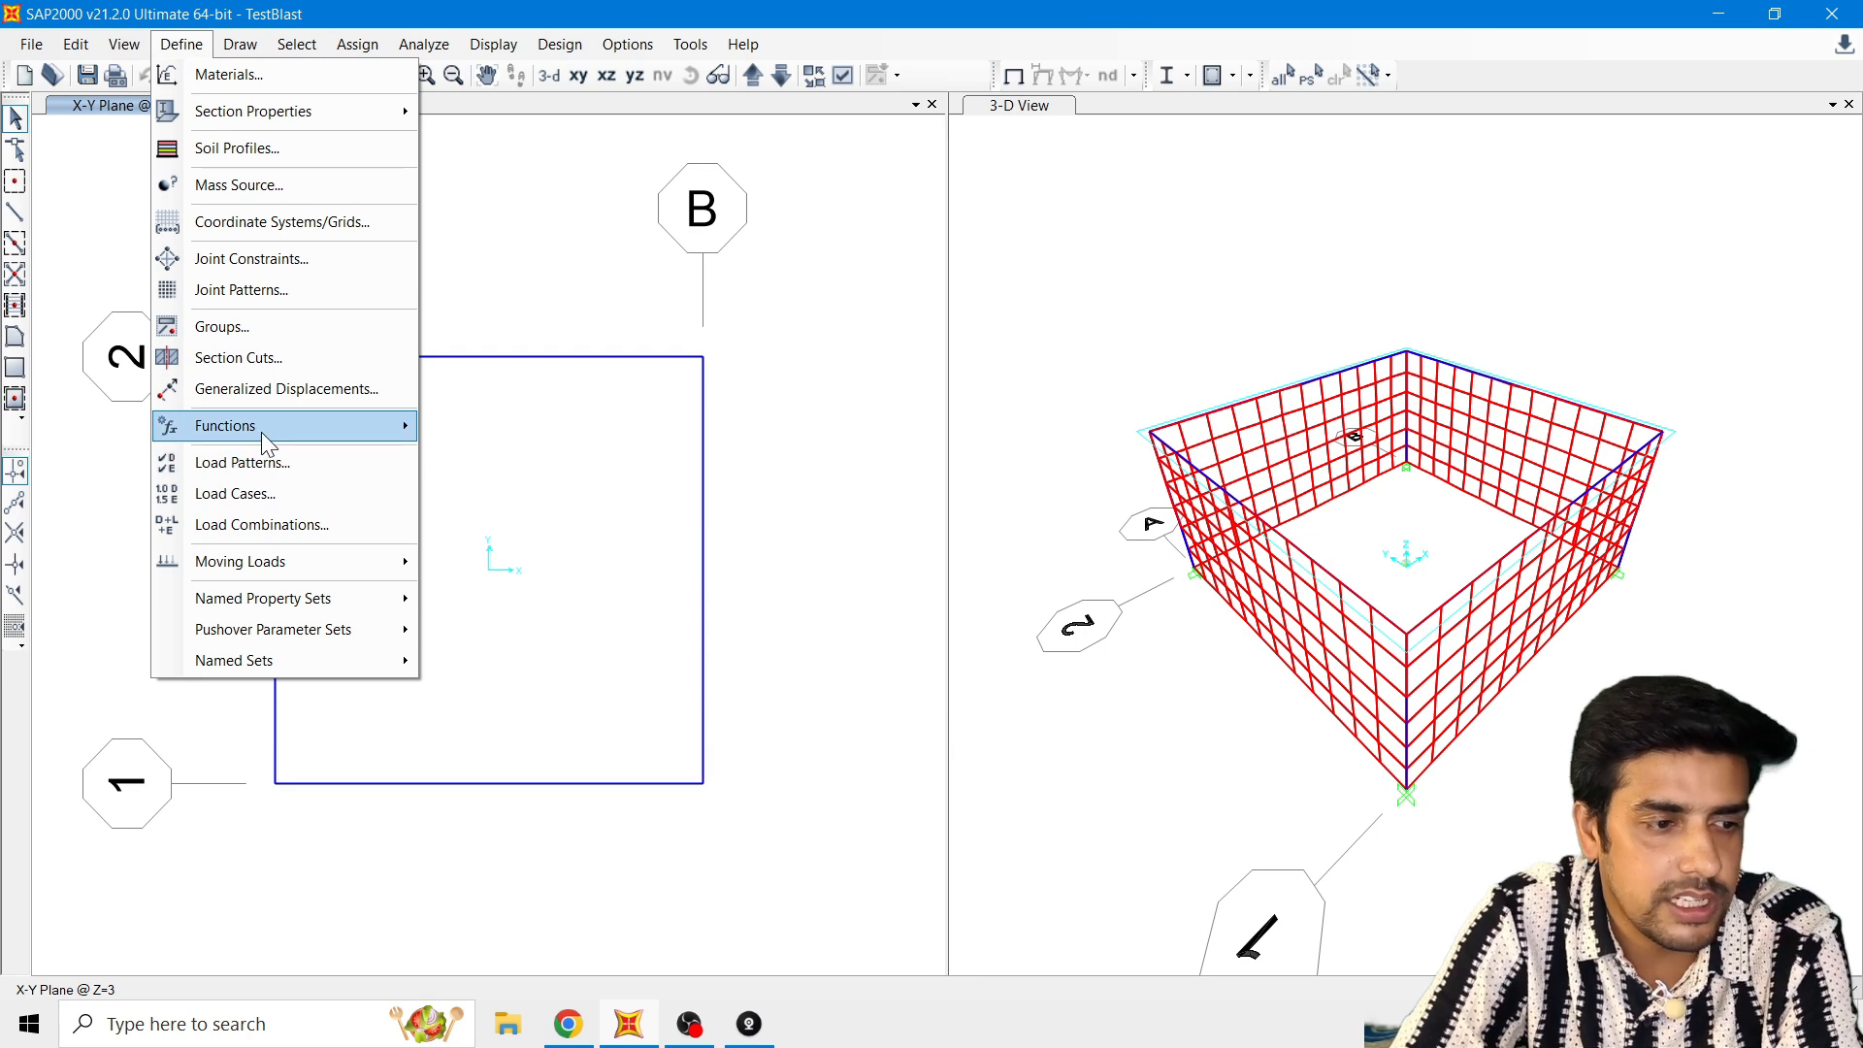
left_click(260, 465)
left_click(529, 495)
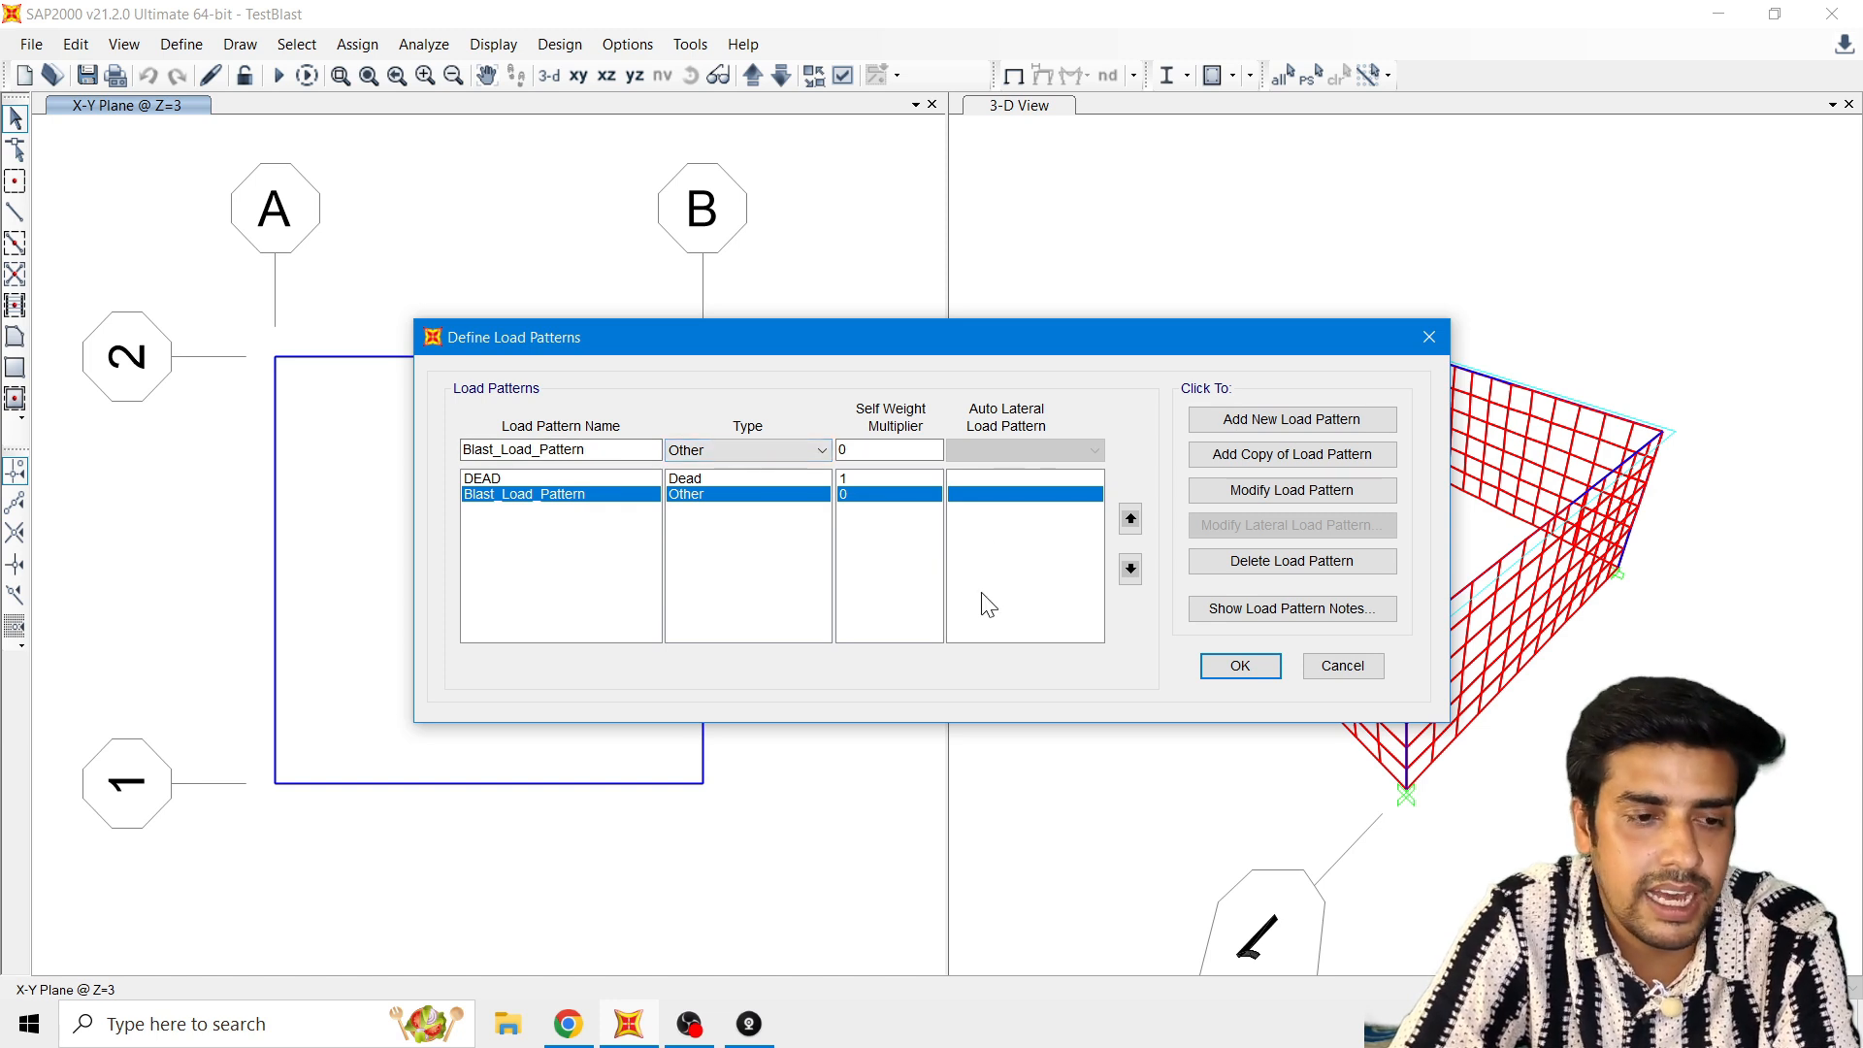
left_click(1239, 668)
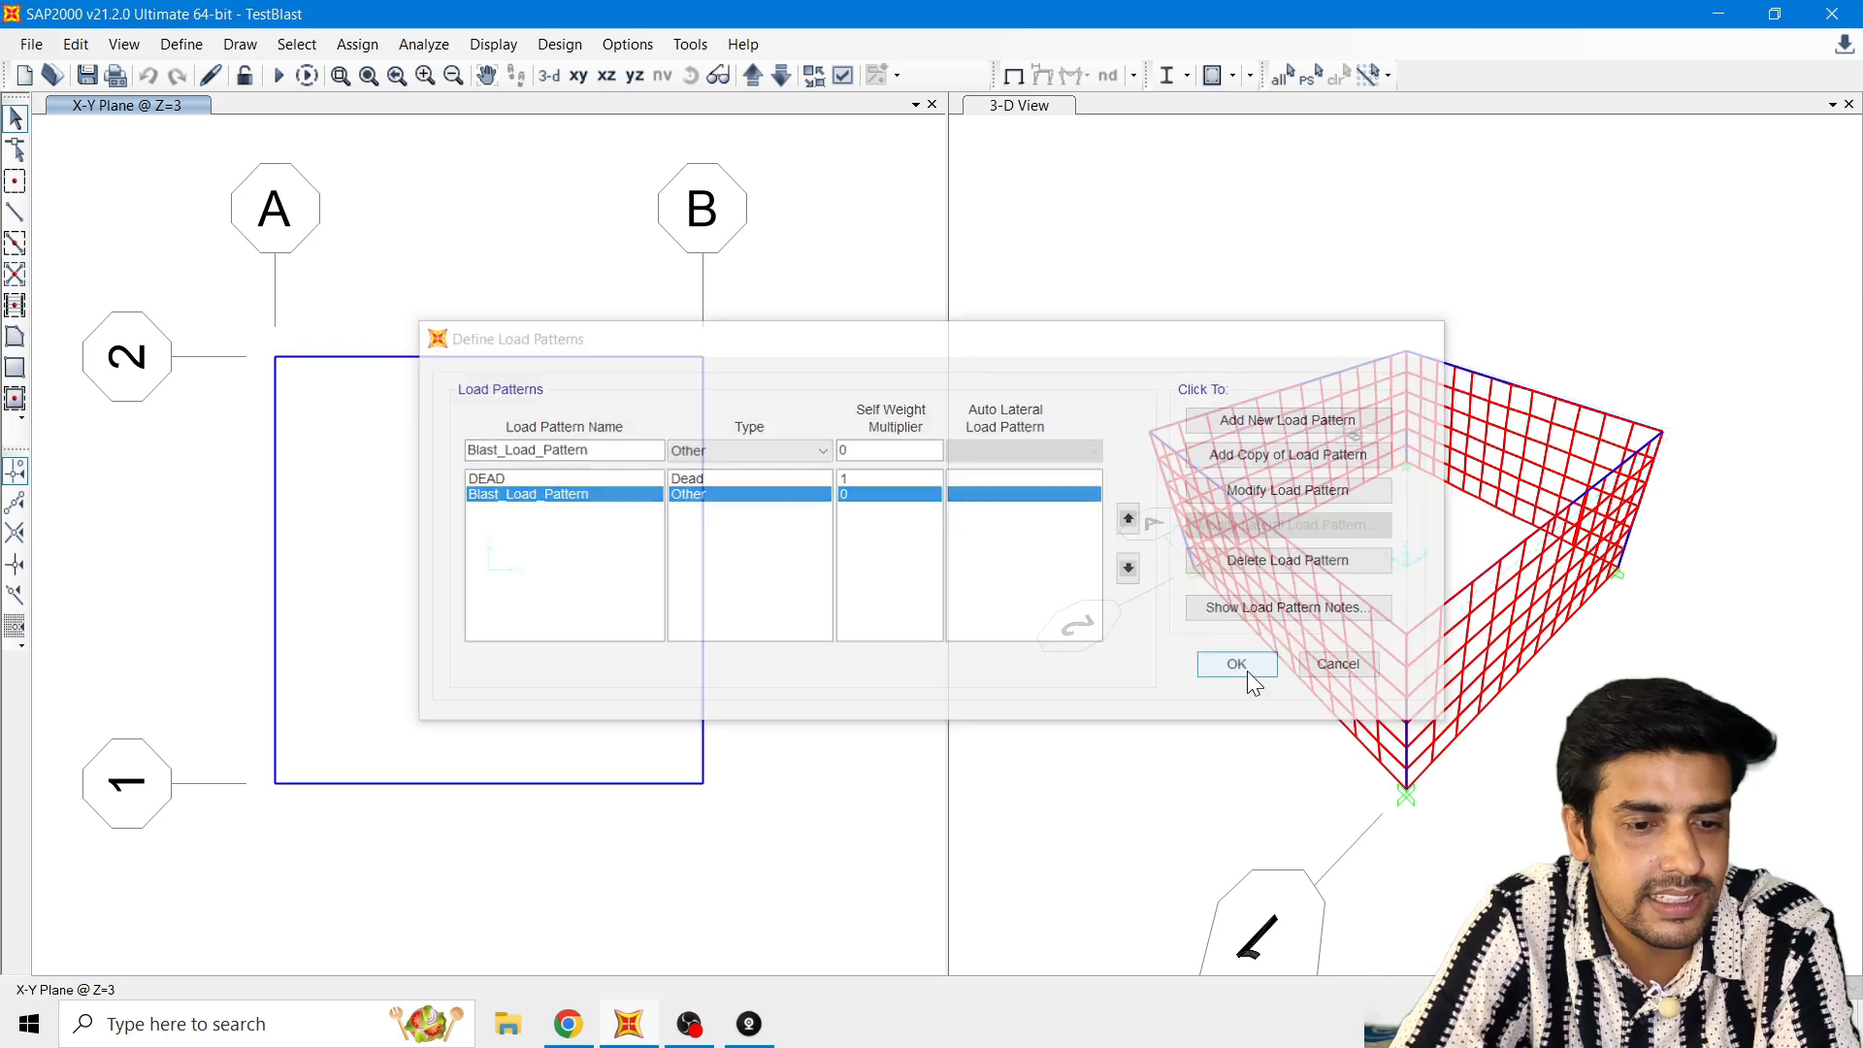
Step: Open the Blast_Load_Case load case for editing and check that its type is Time History
left_click(201, 48)
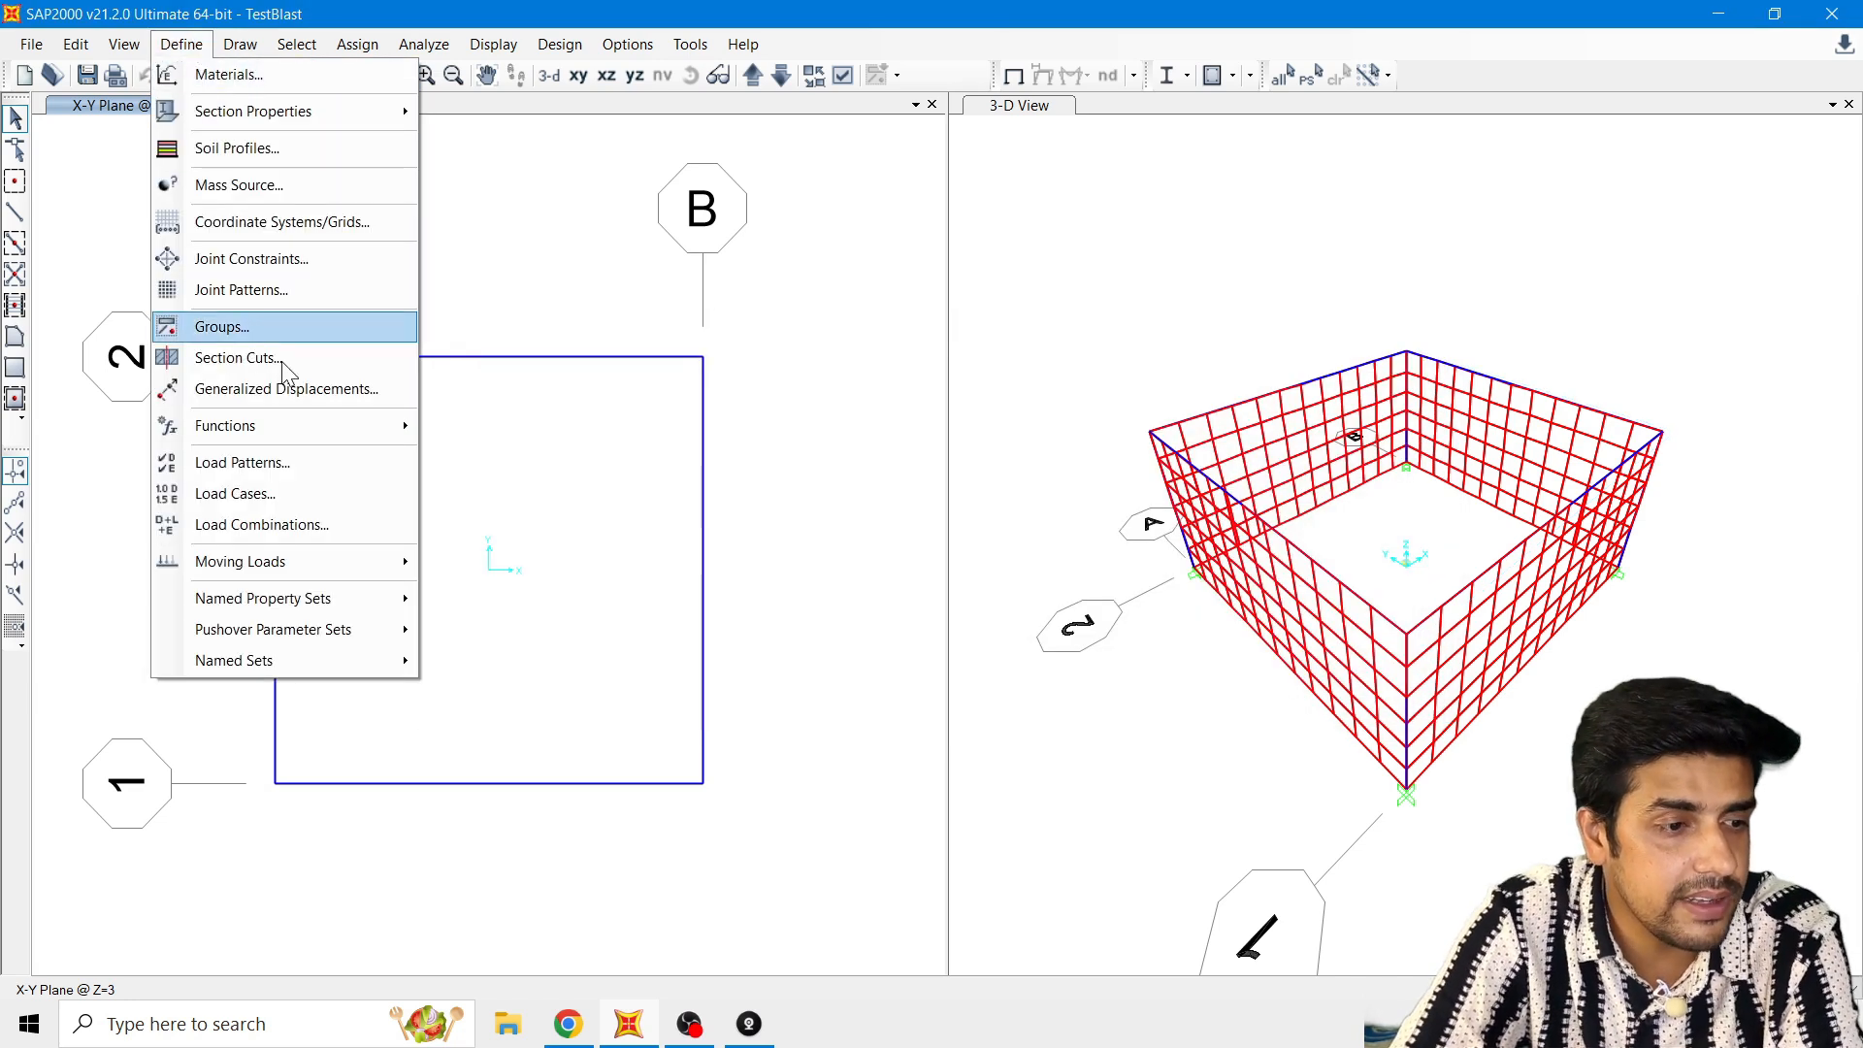
left_click(282, 495)
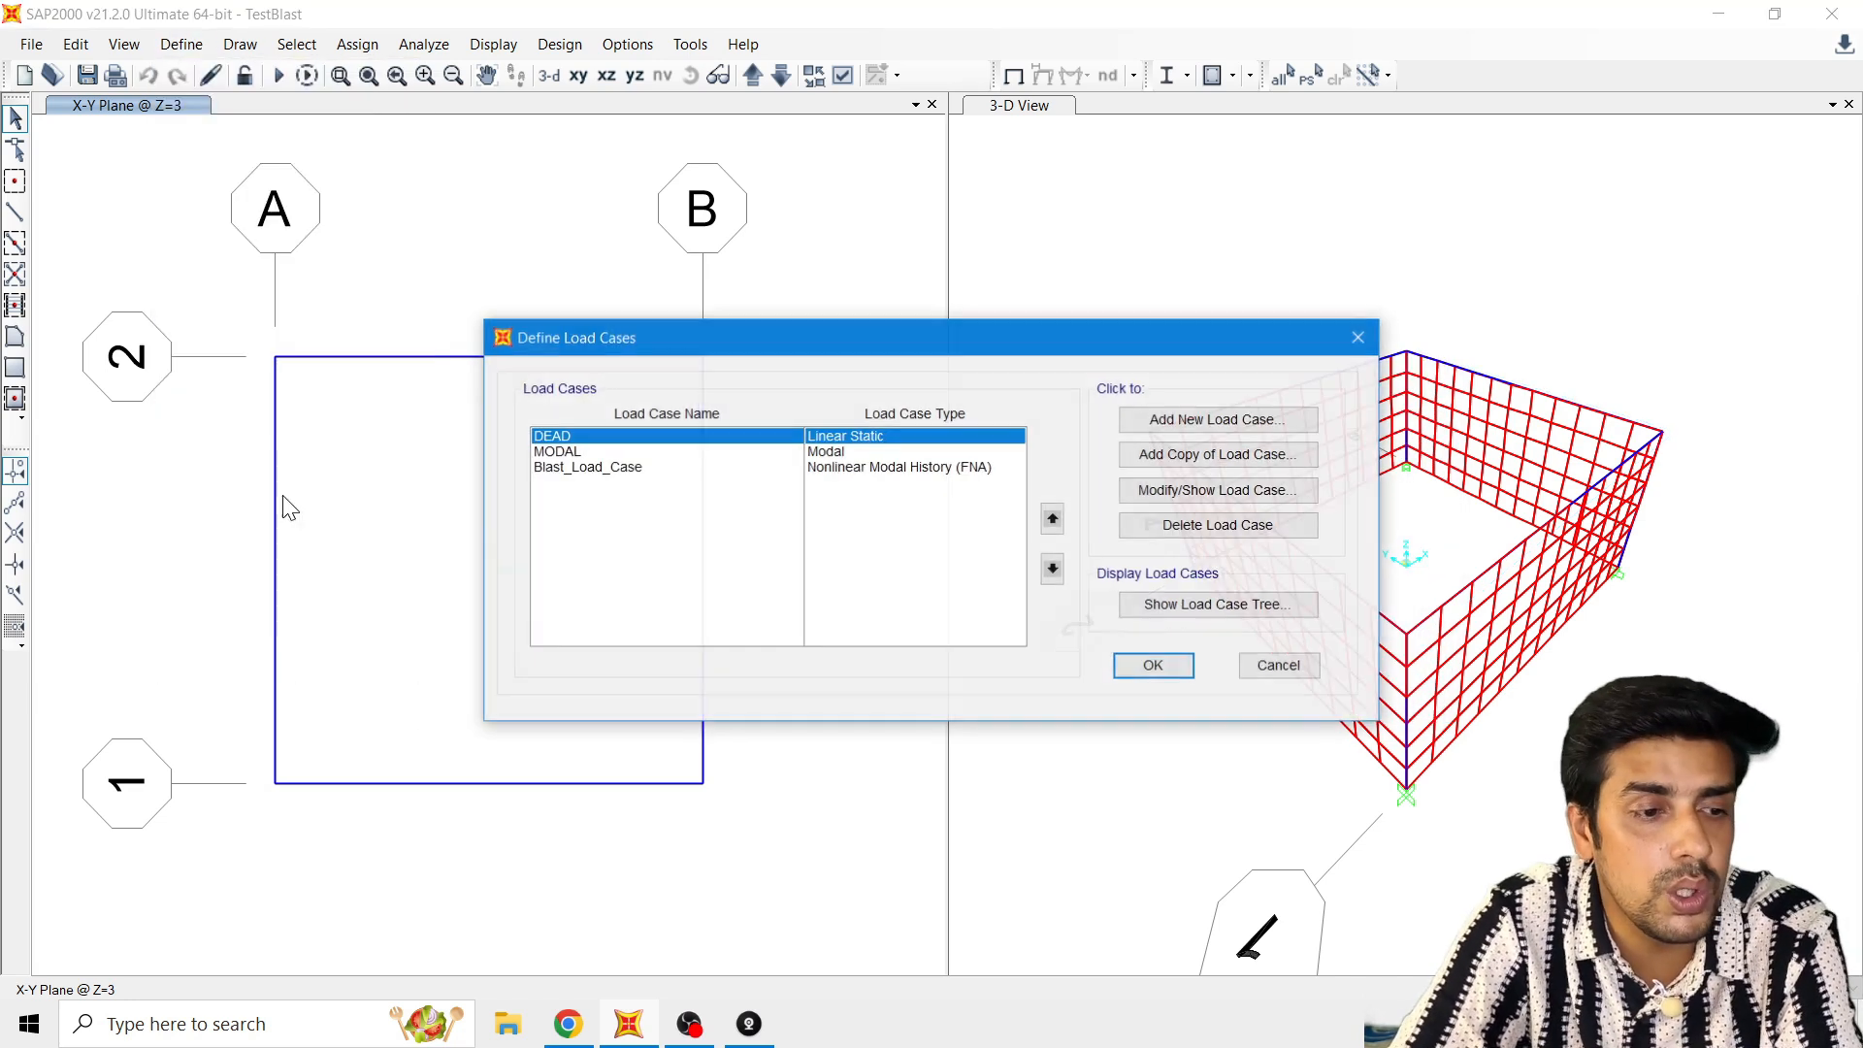
left_click(628, 474)
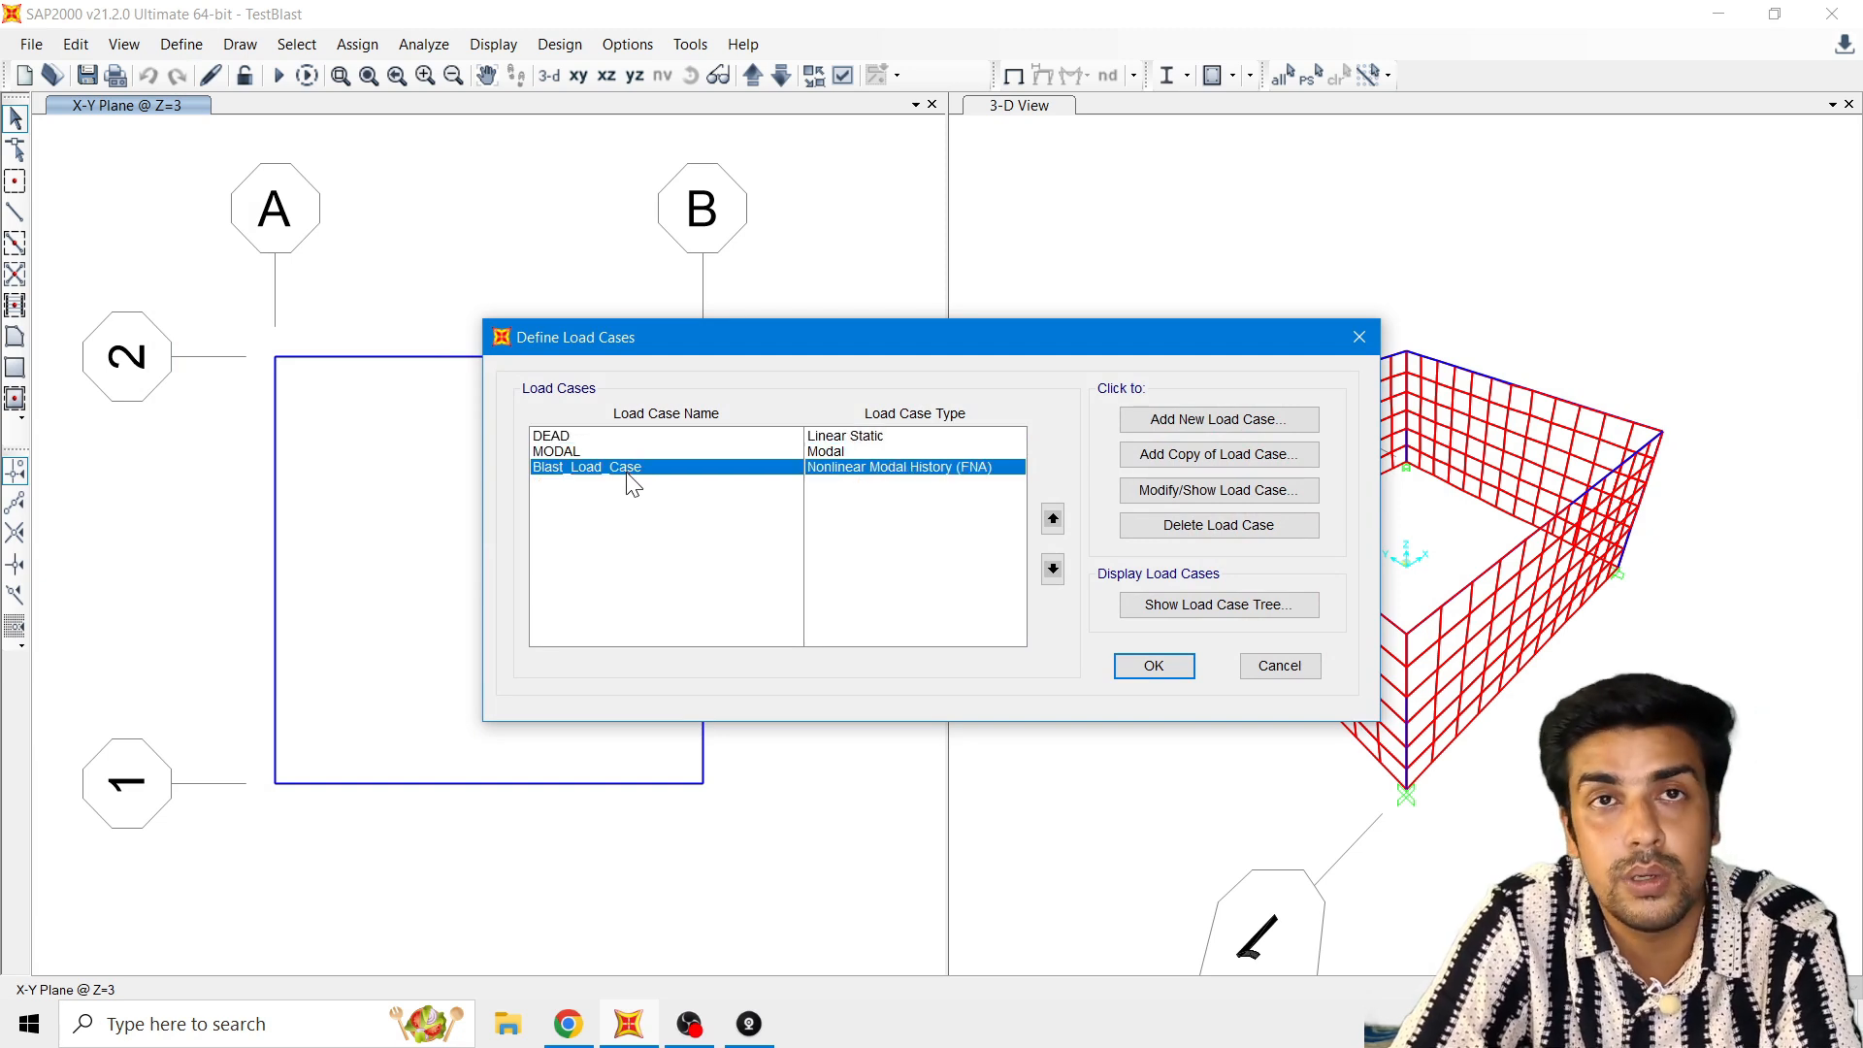
left_click(1145, 489)
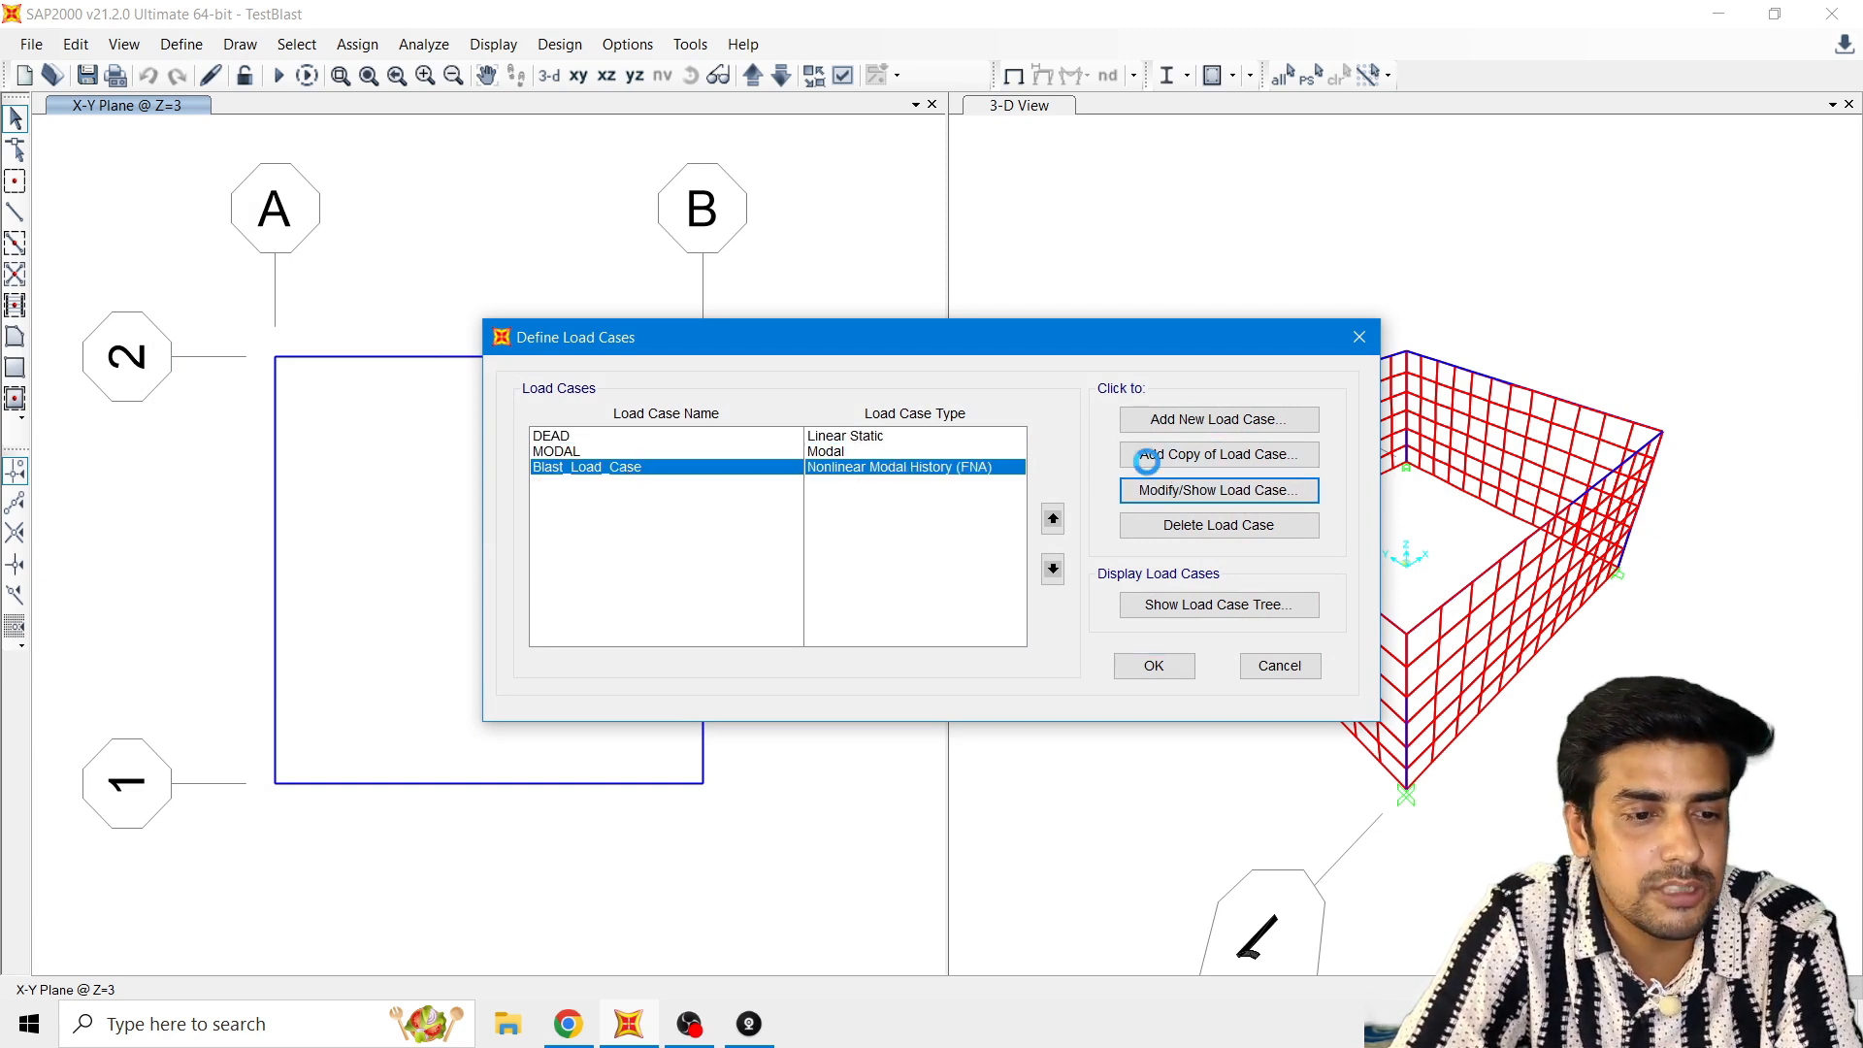
left_click_drag(1007, 166, 997, 66)
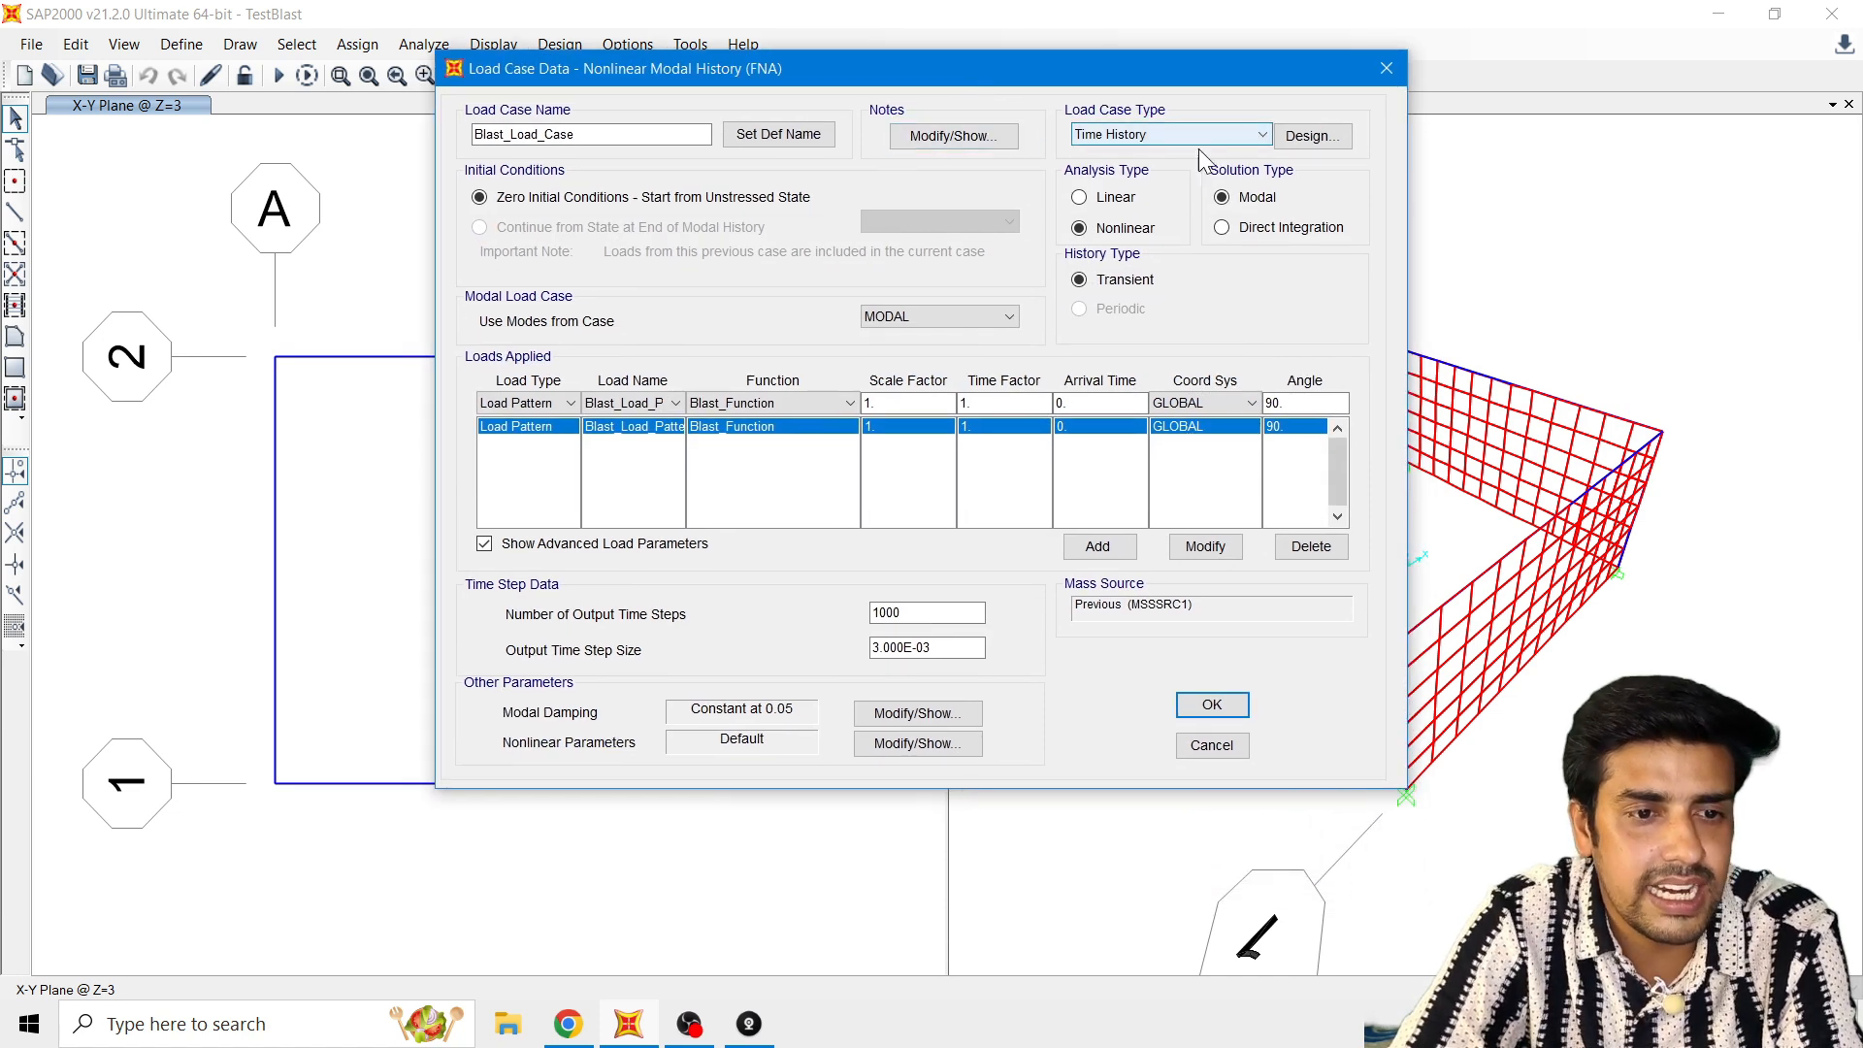
left_click(1145, 137)
left_click(1145, 137)
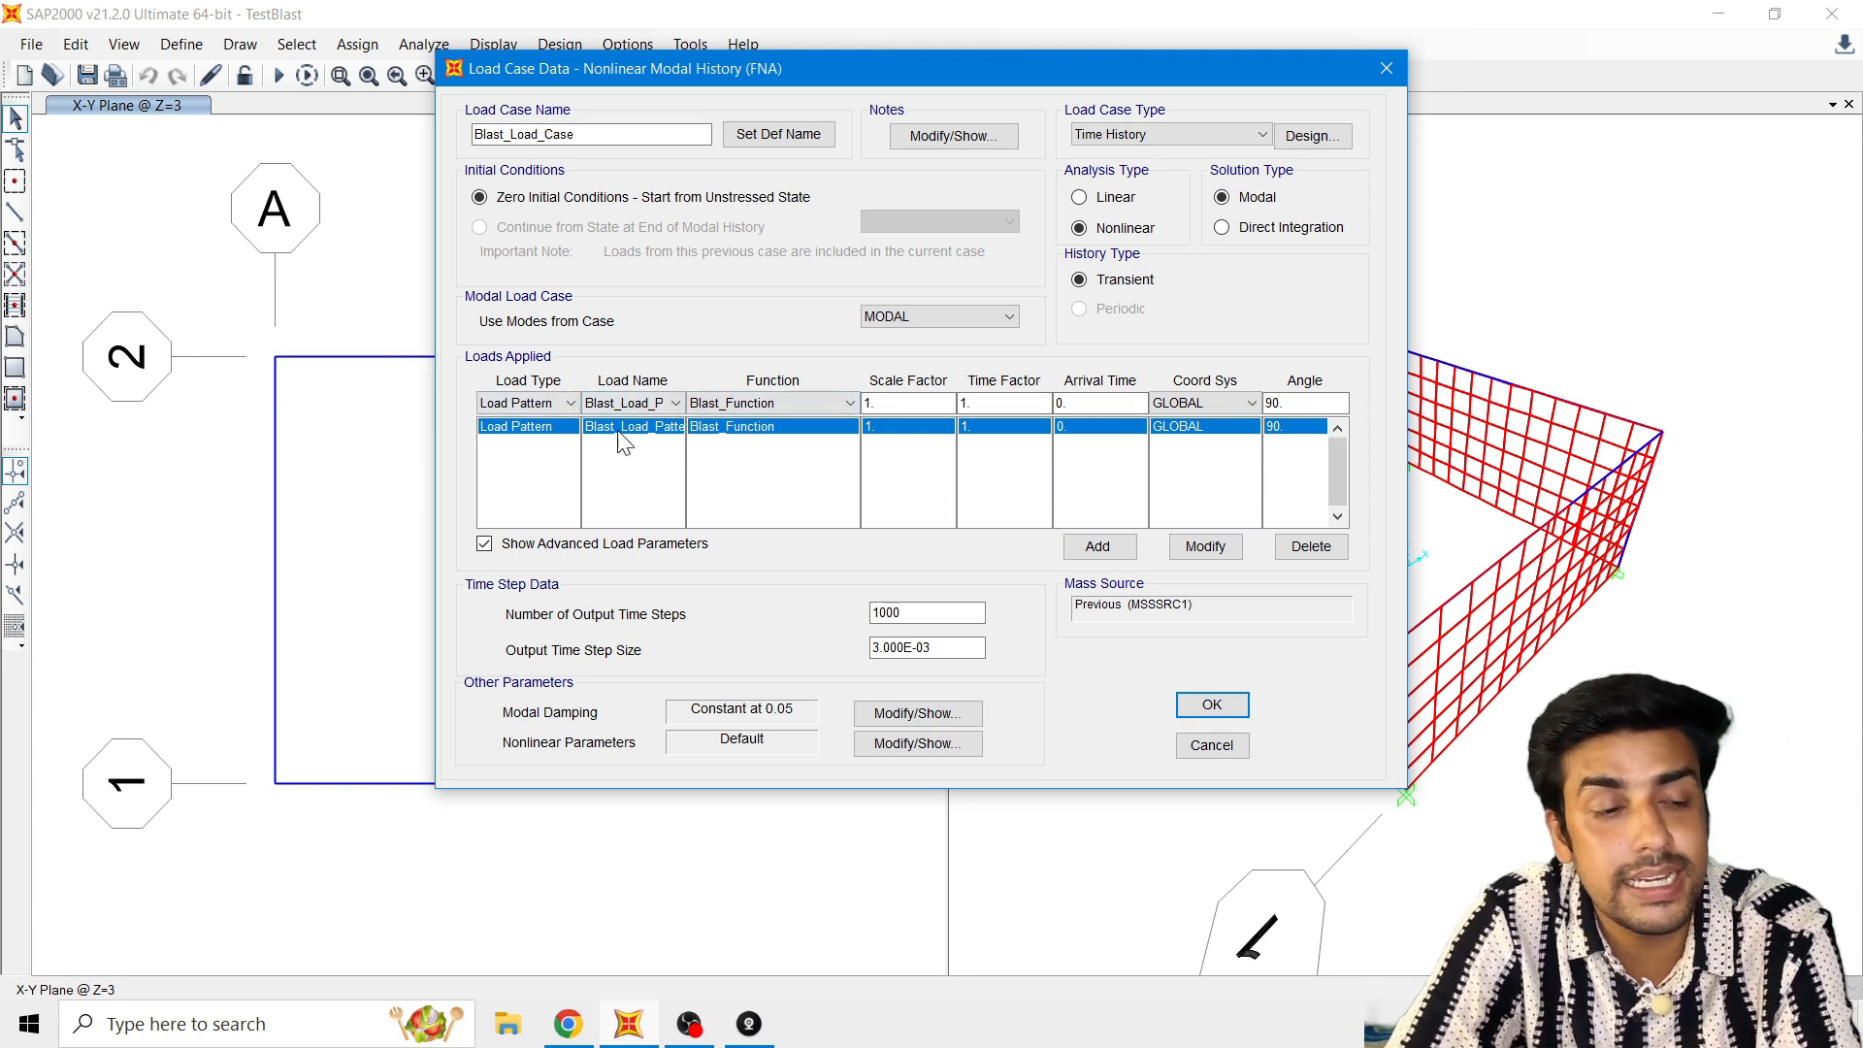
Step: Choose Blast_Load_Pattern as the applied load's name and Blast_Function as its function, with Load Pattern as the load type
left_click(500, 405)
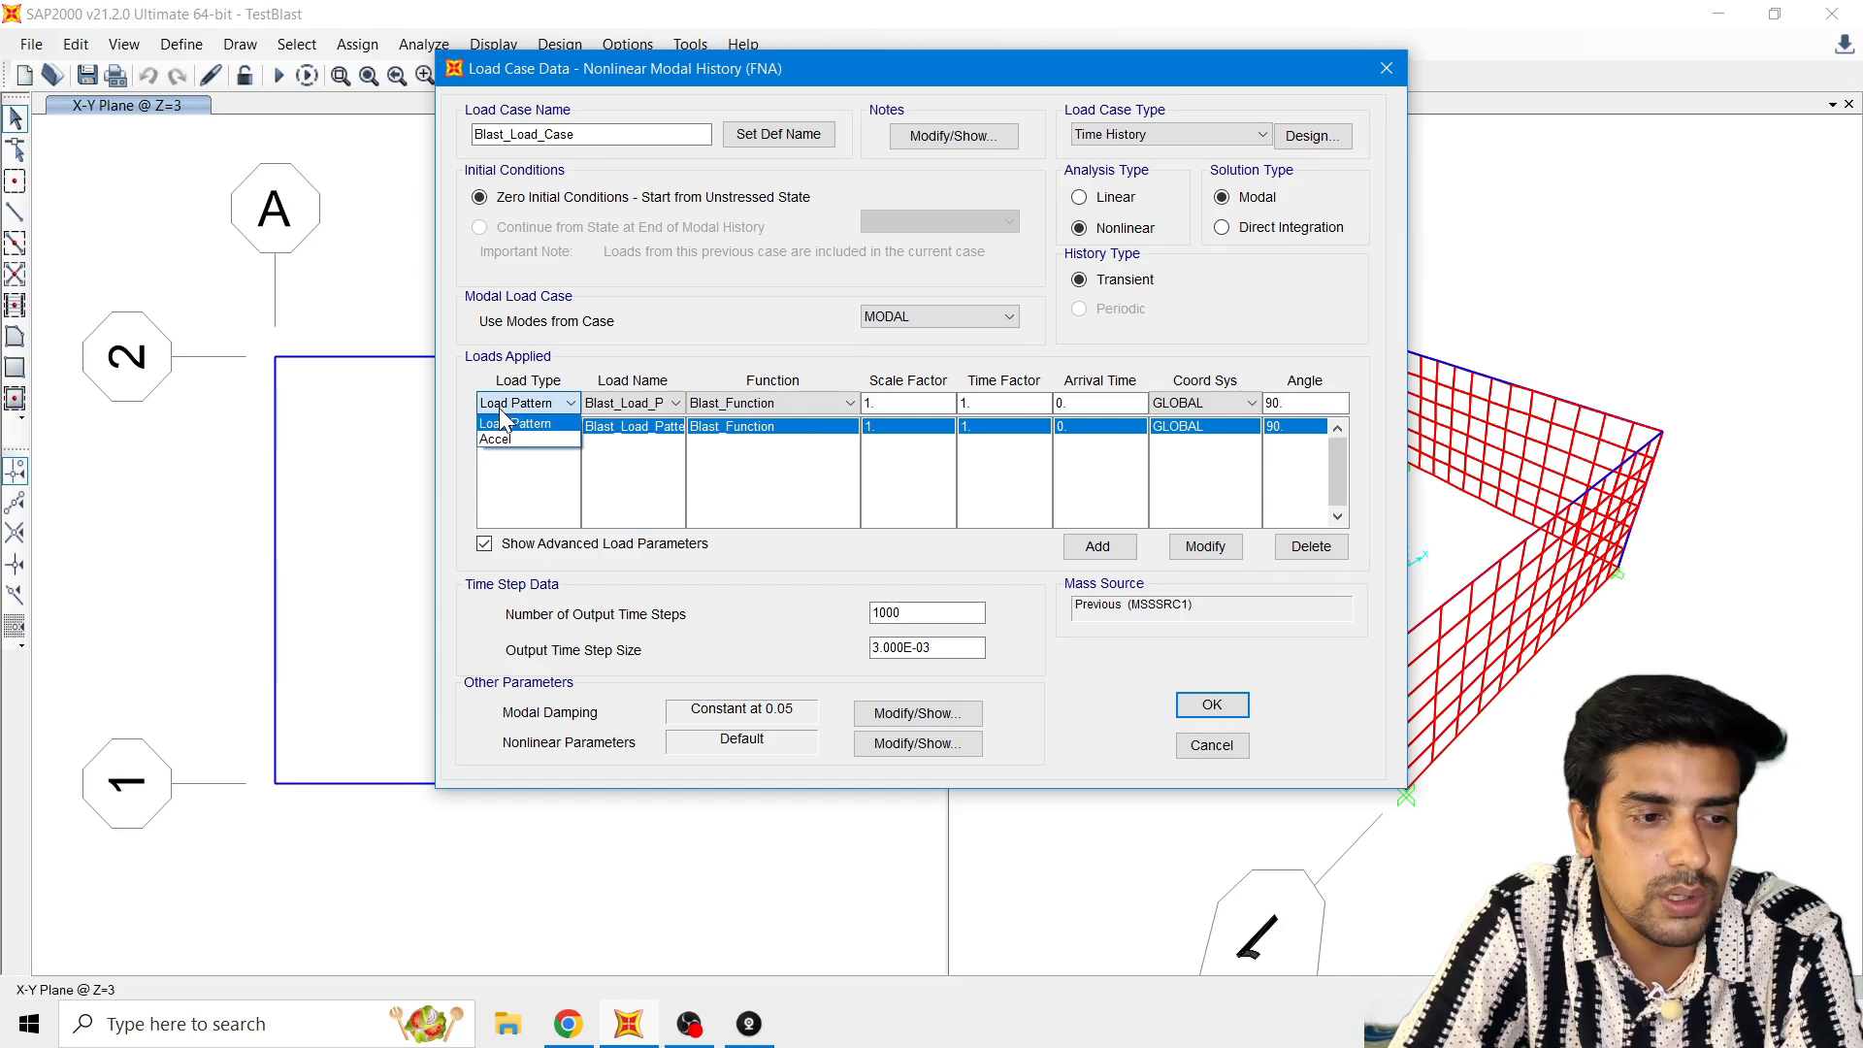
left_click(503, 403)
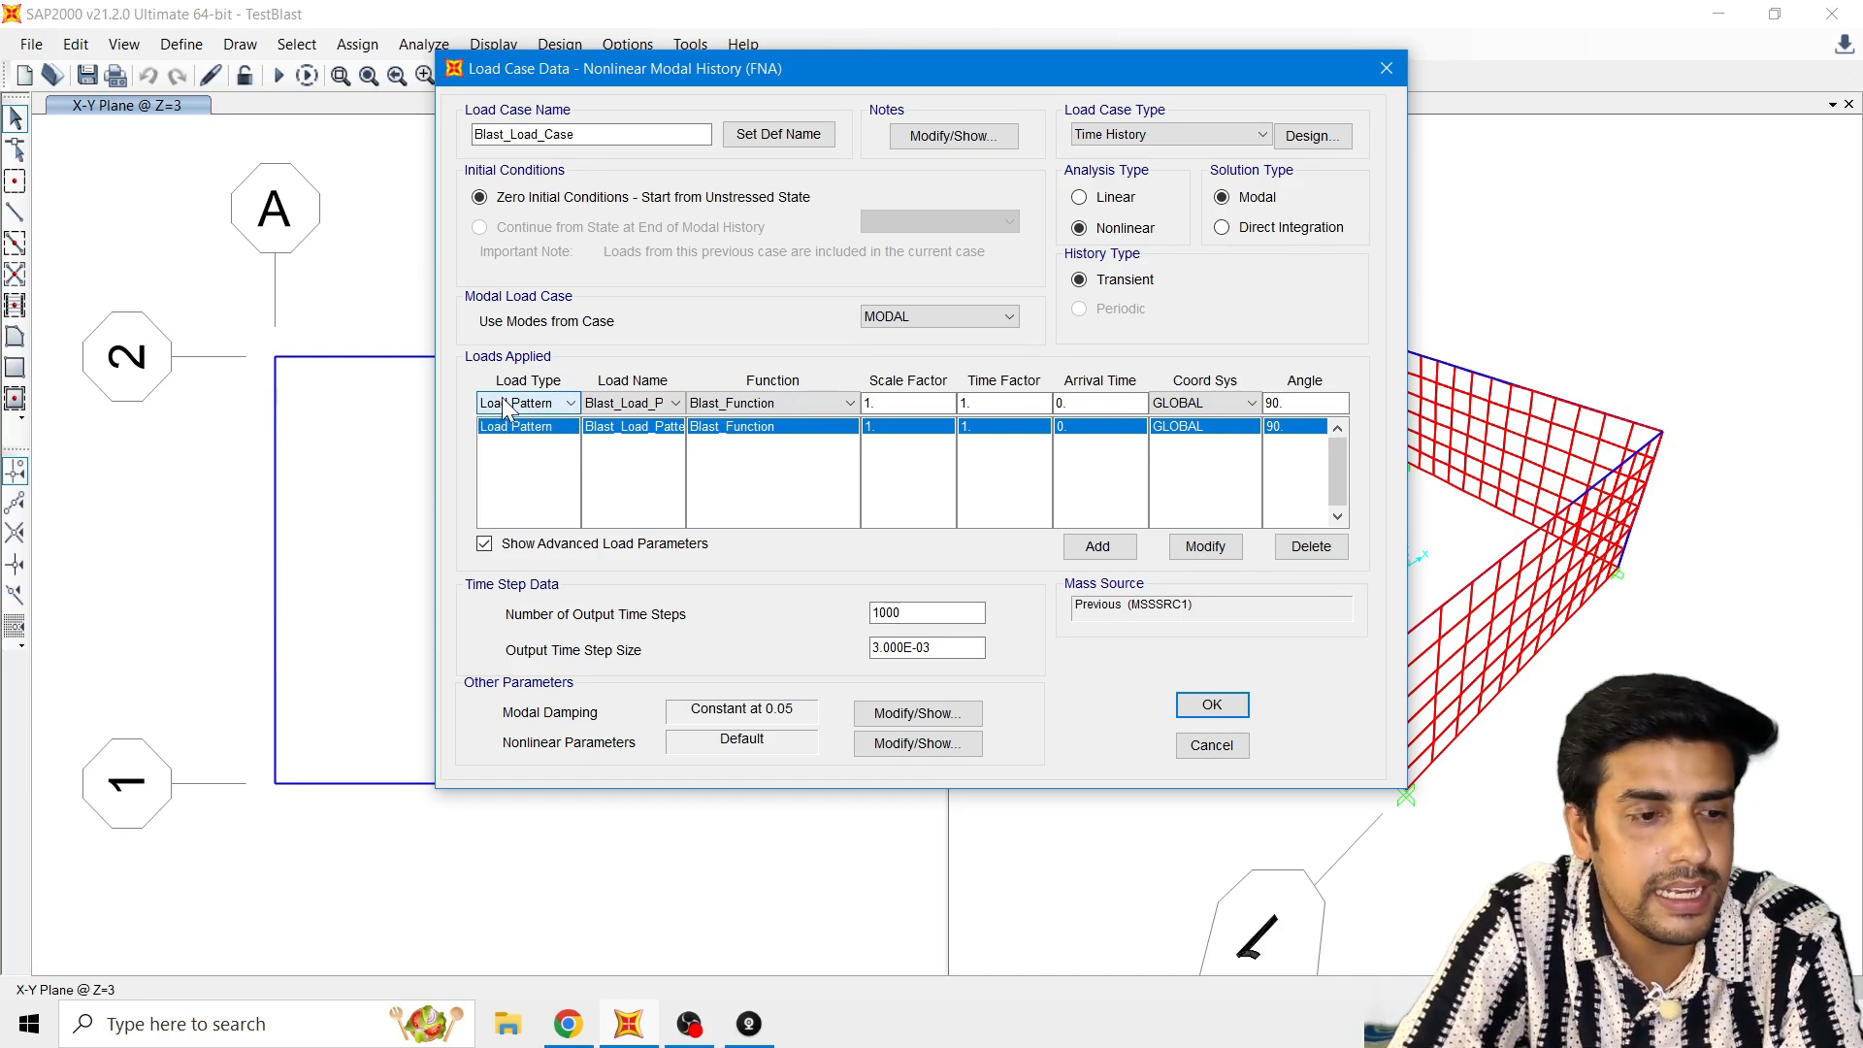
left_click(651, 402)
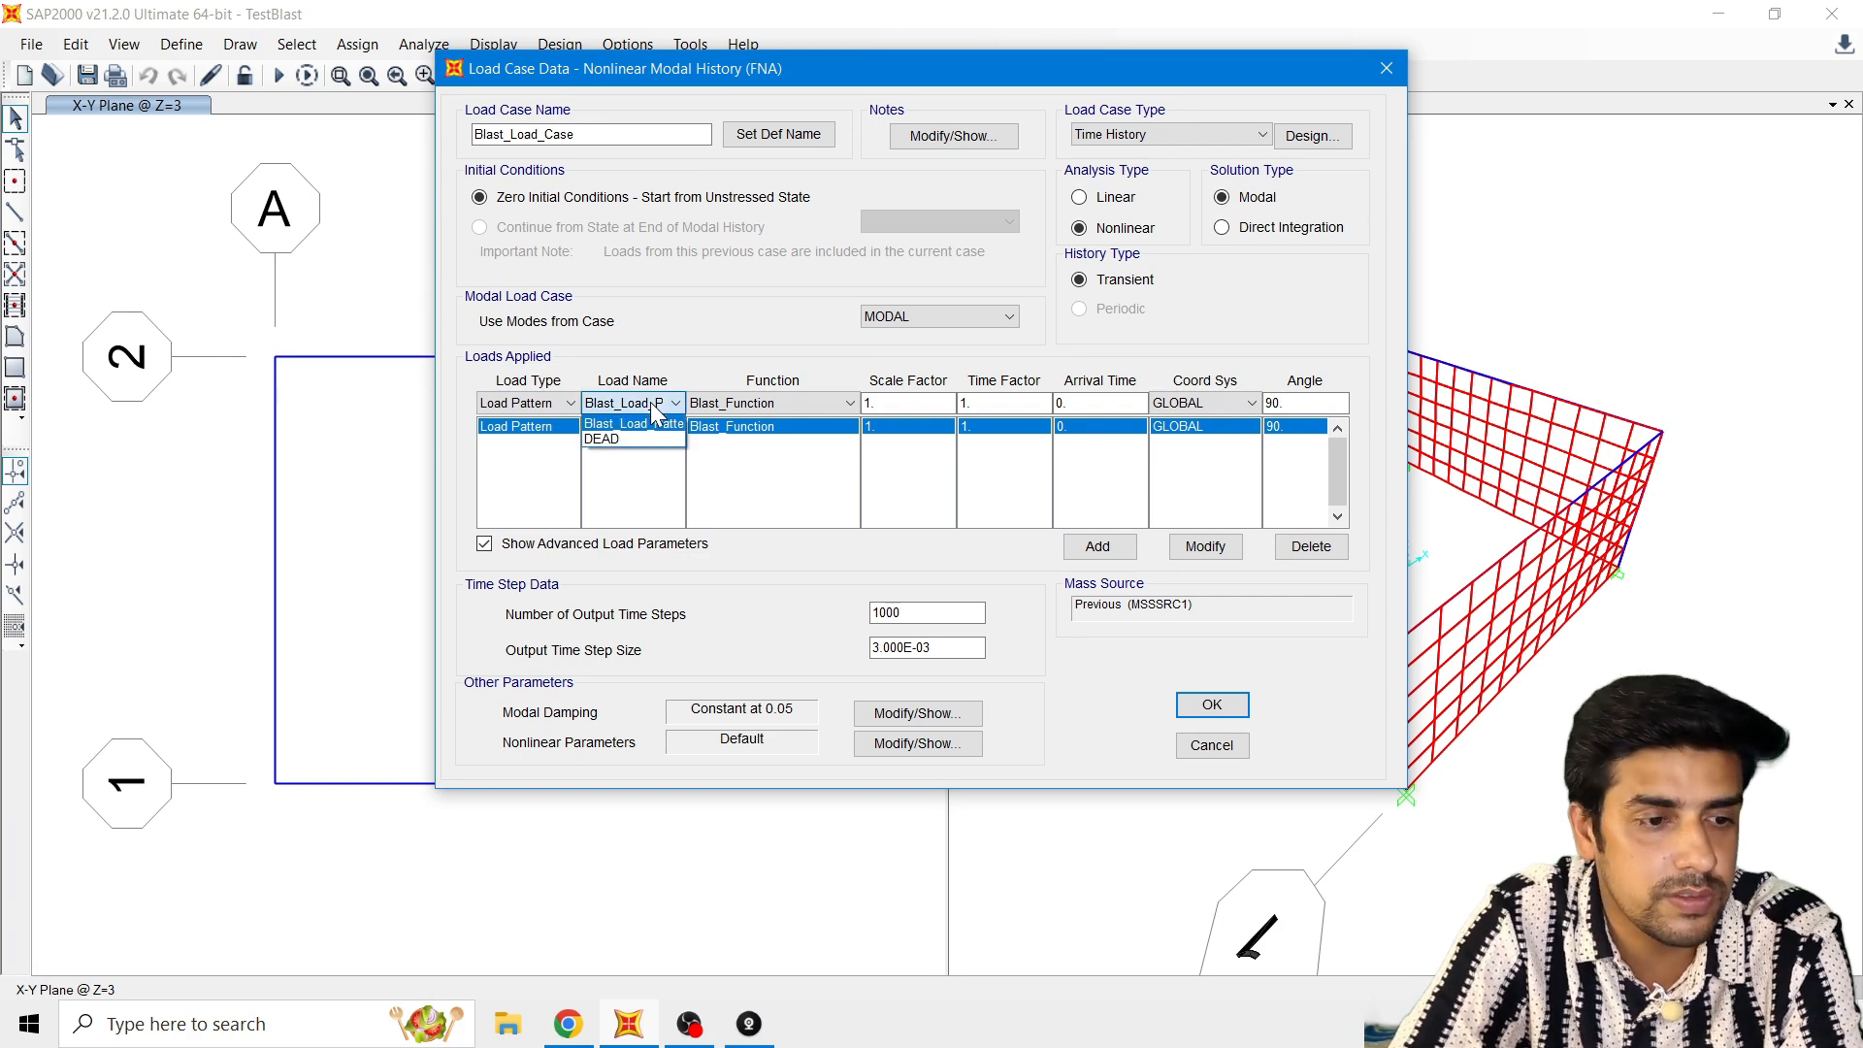
left_click(652, 424)
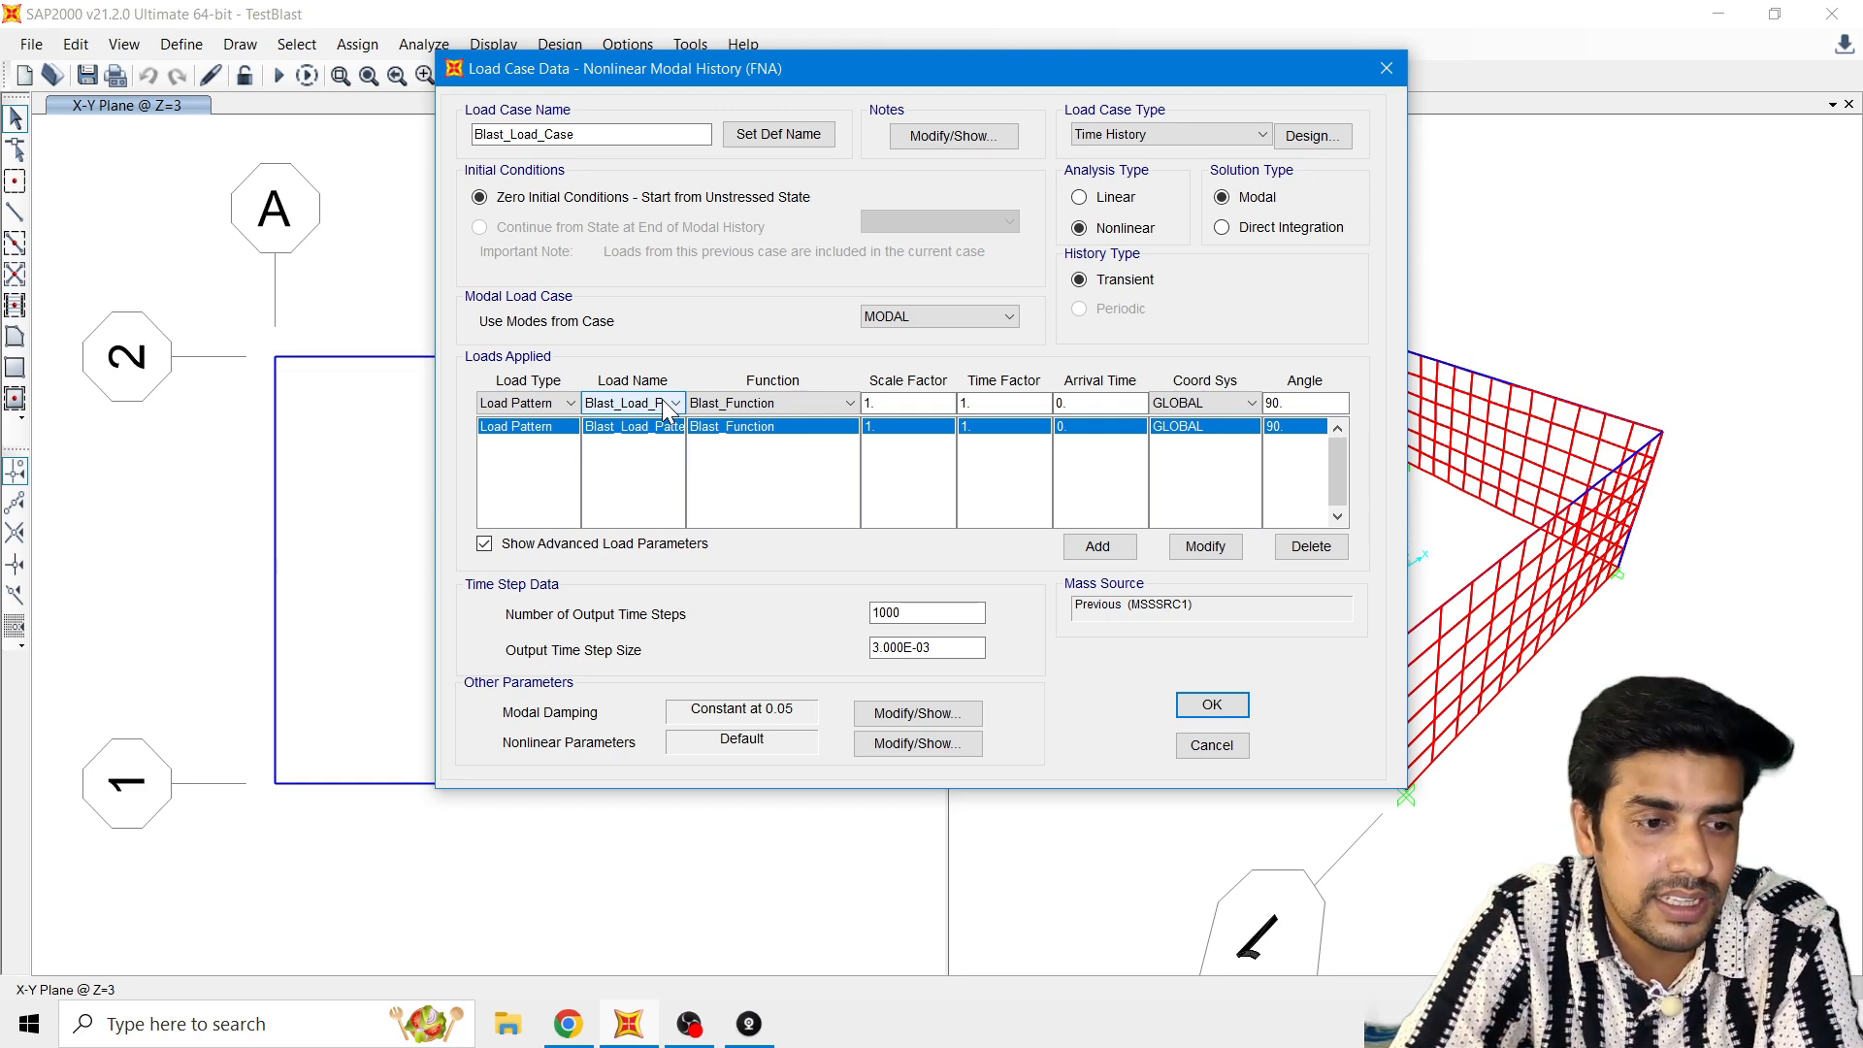
left_click(759, 404)
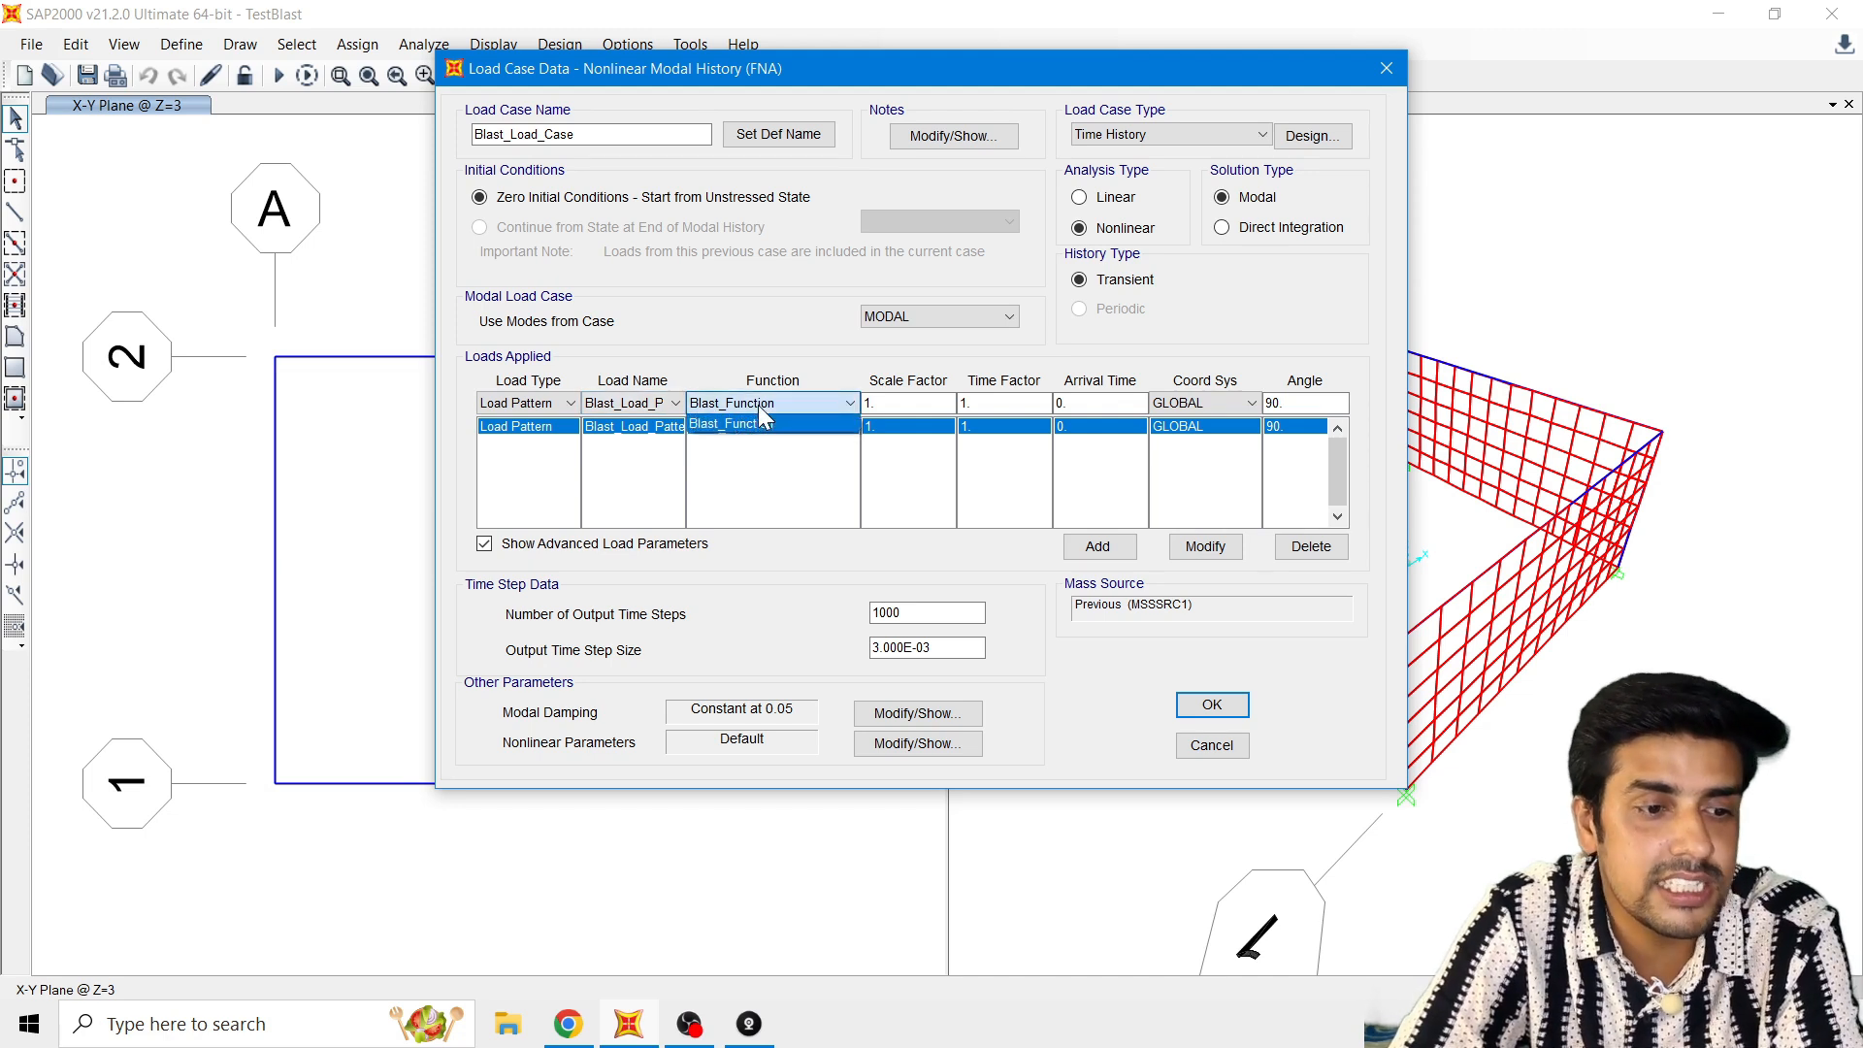
left_click(759, 424)
Step: Set the applied blast load's angle to 0 and update its entry in the applied loads
left_click(873, 405)
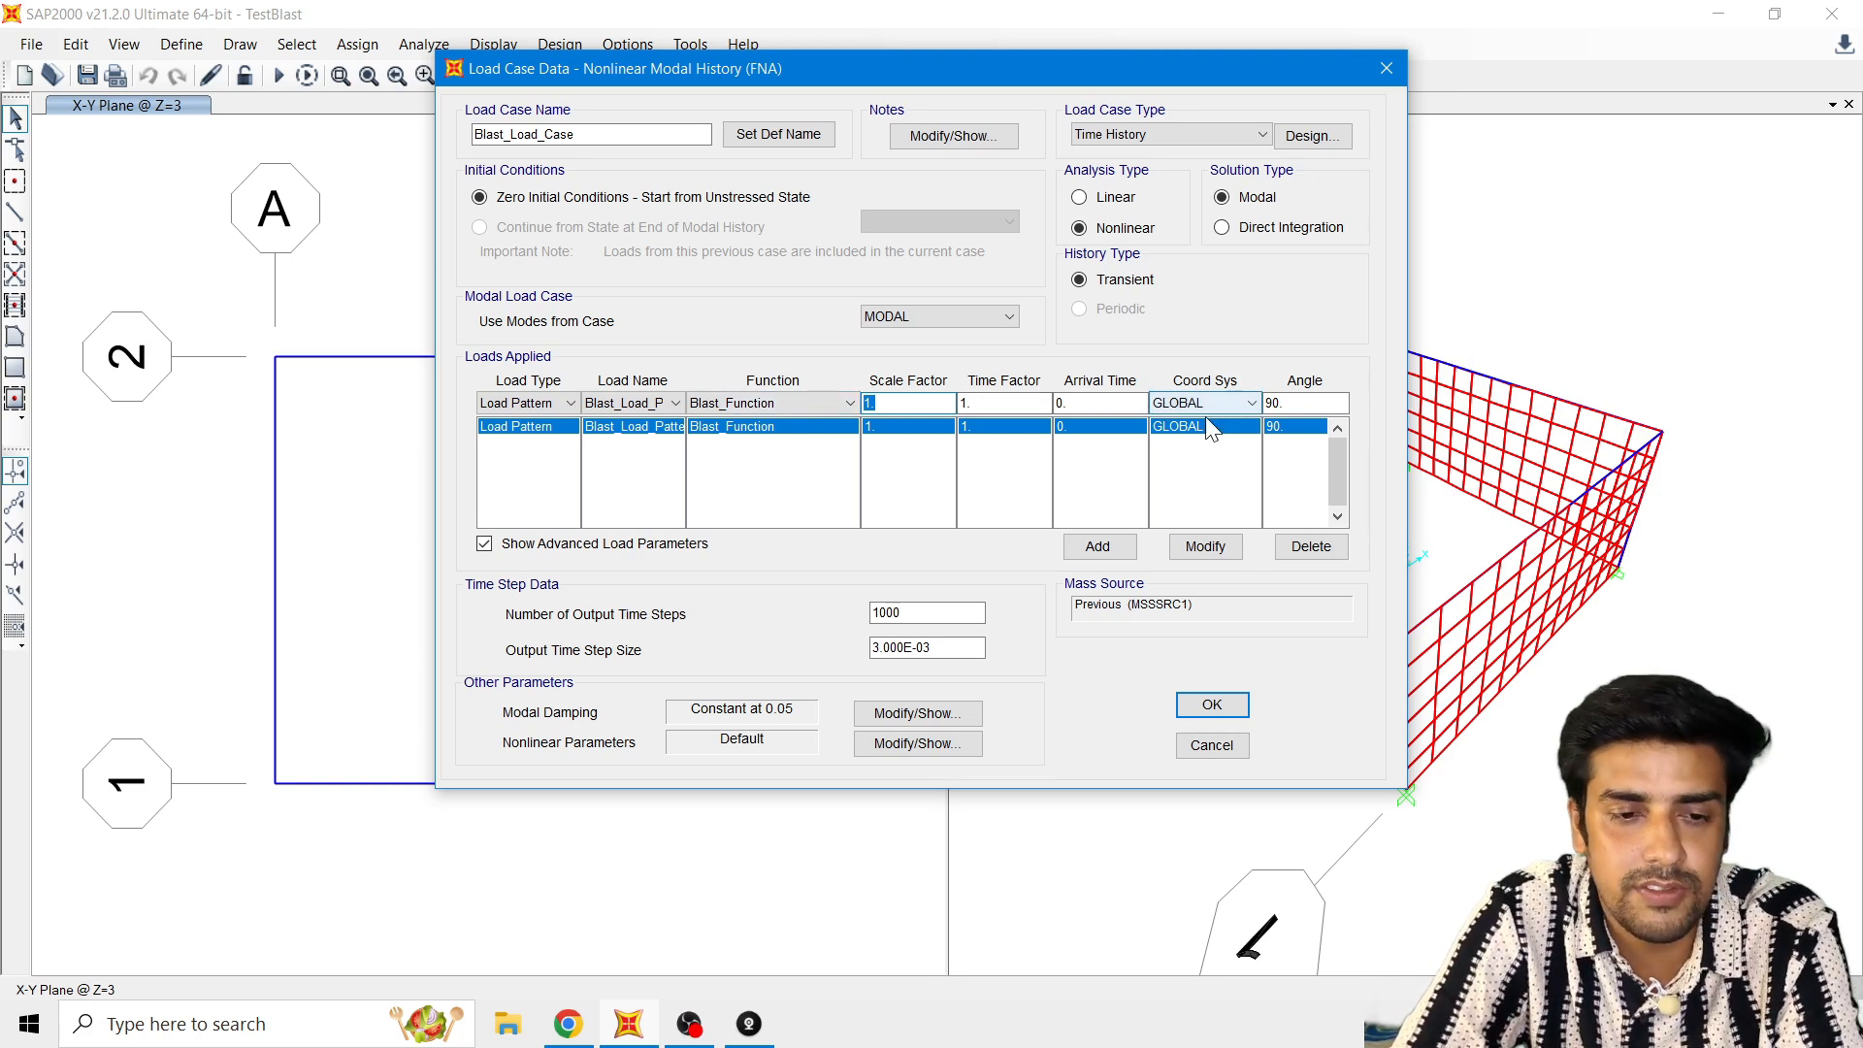
left_click(1301, 403)
type("0")
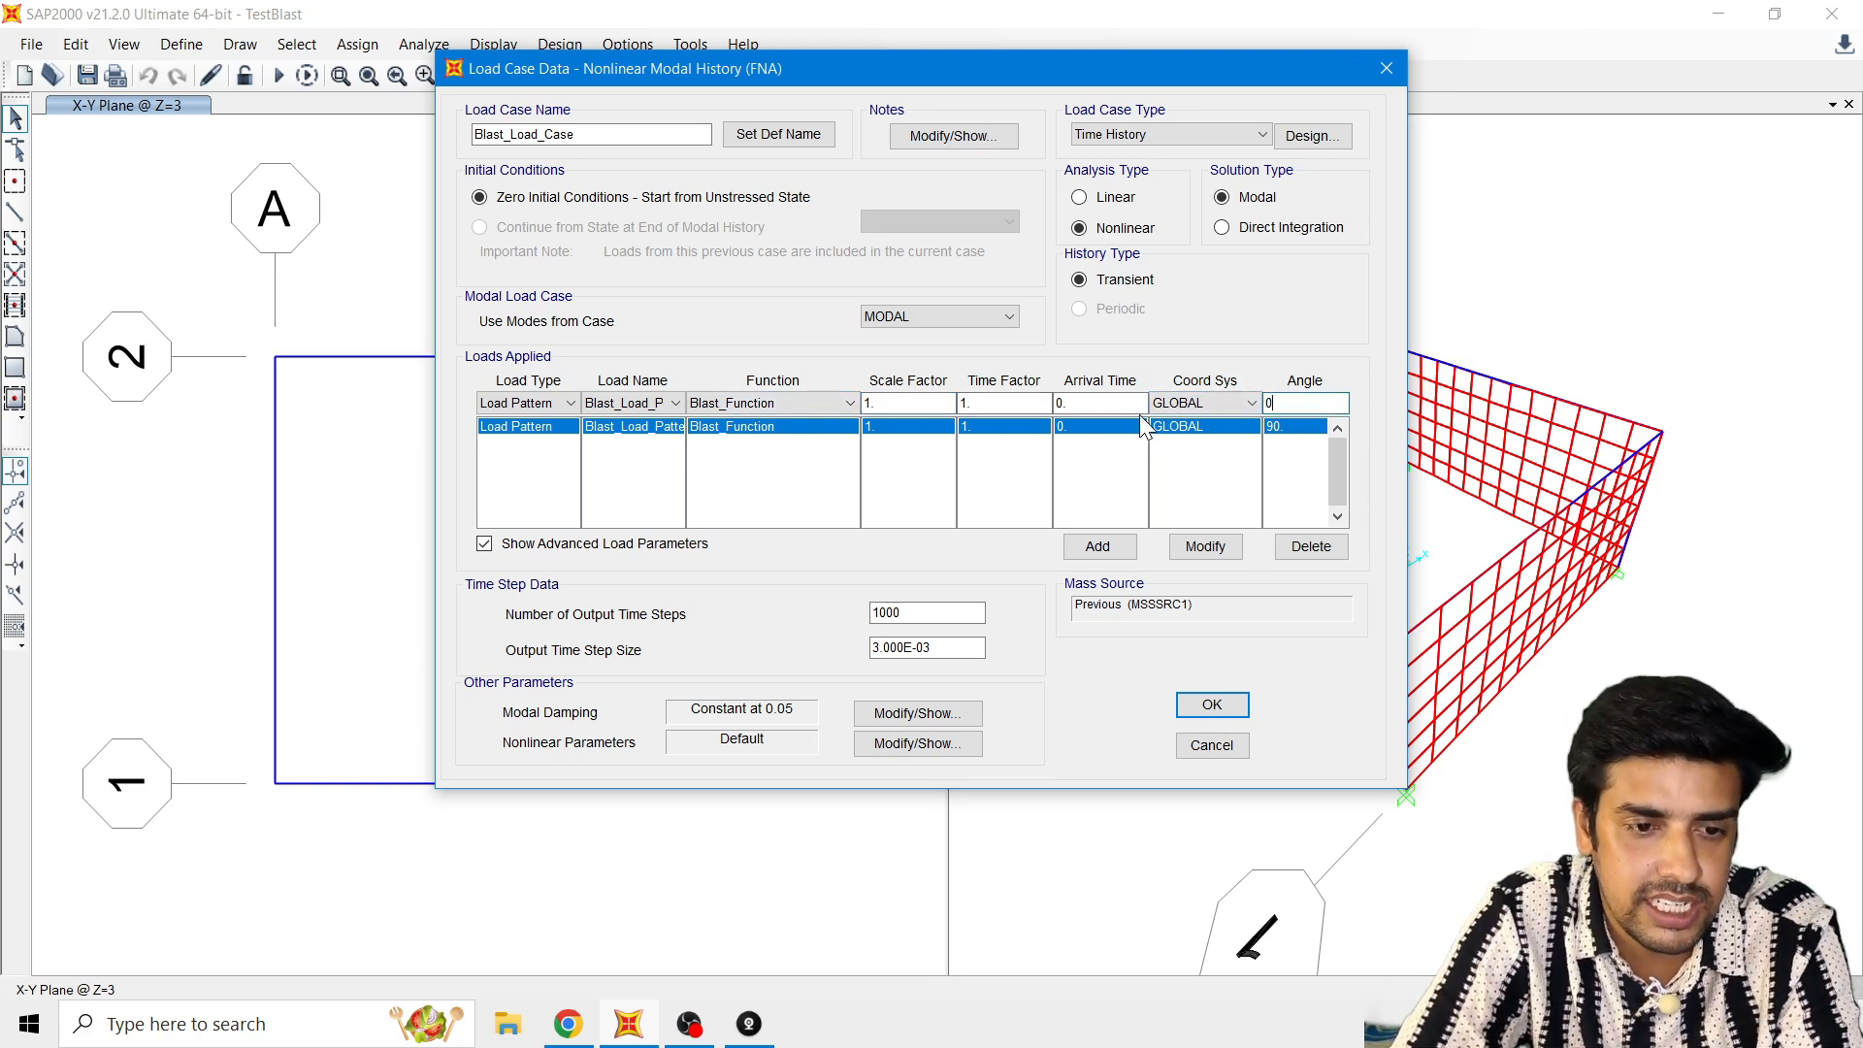
left_click(1201, 546)
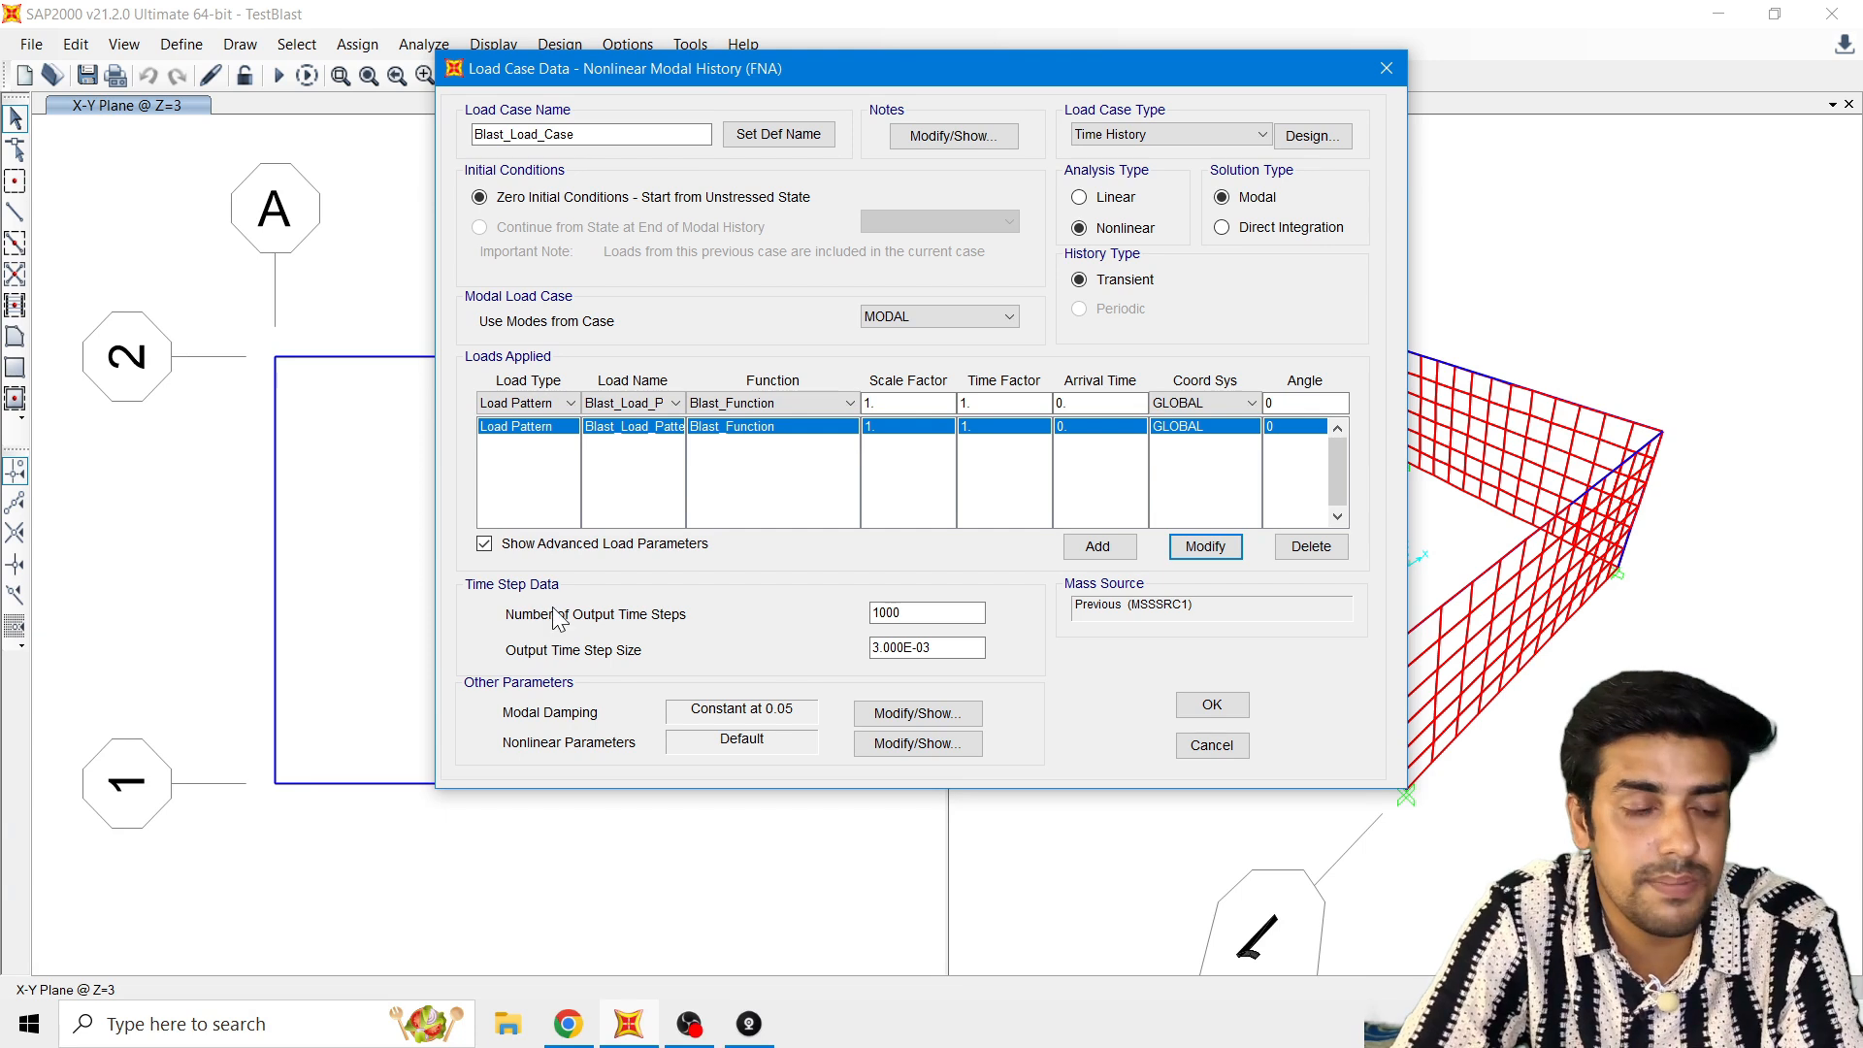
Step: Set the output time step size of the blast load case to 0.0005
double_click(871, 619)
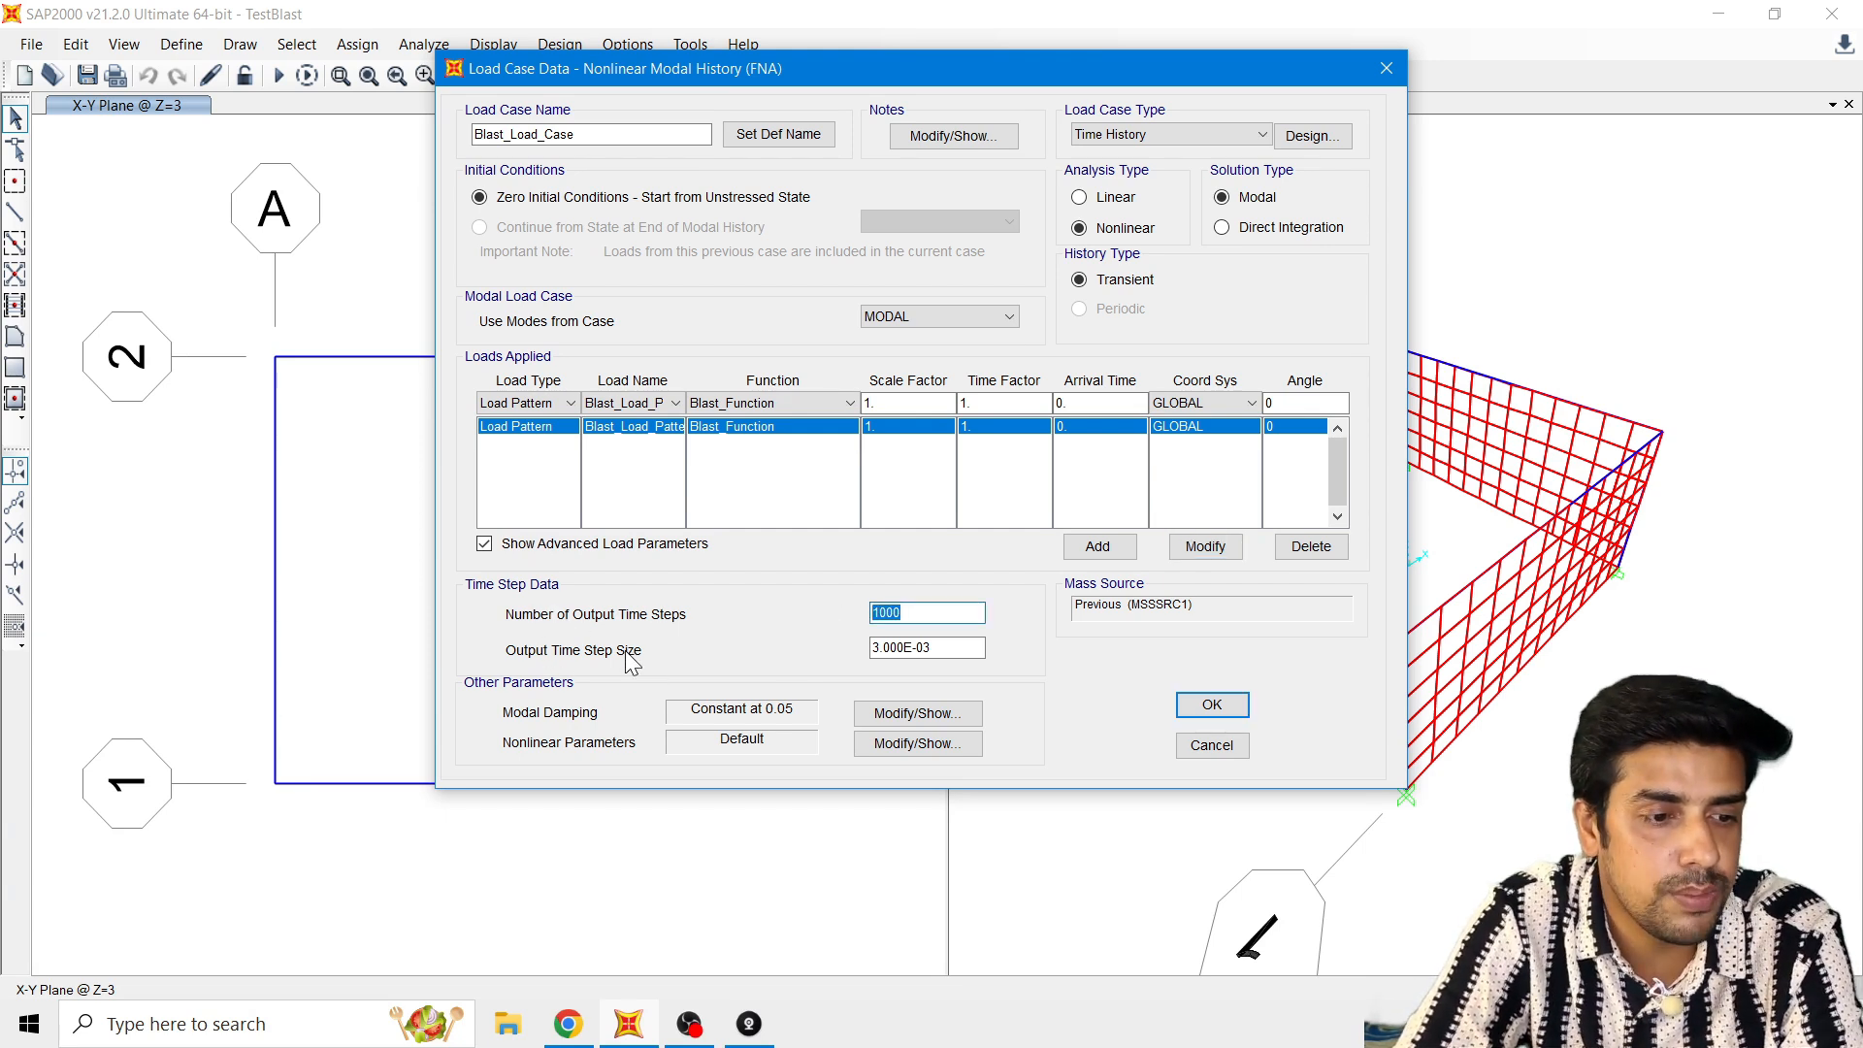
left_click_drag(964, 650, 823, 659)
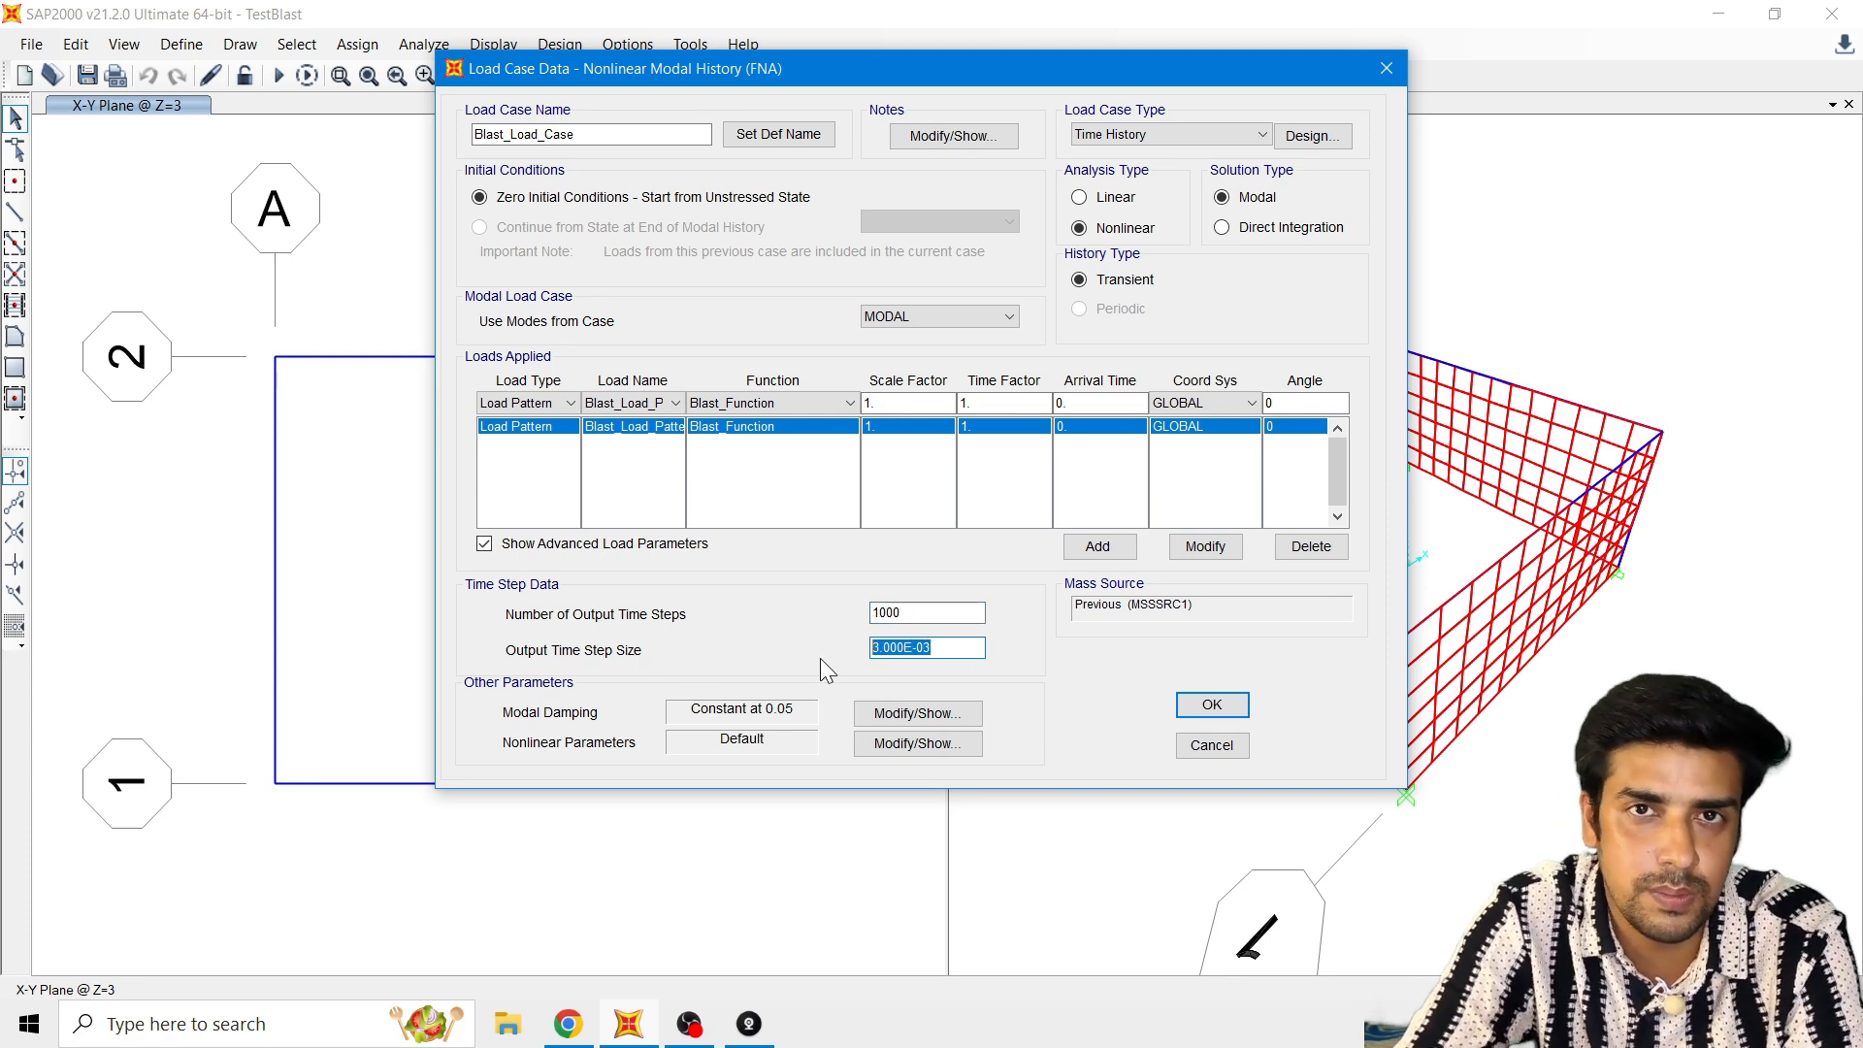
type("0.0005")
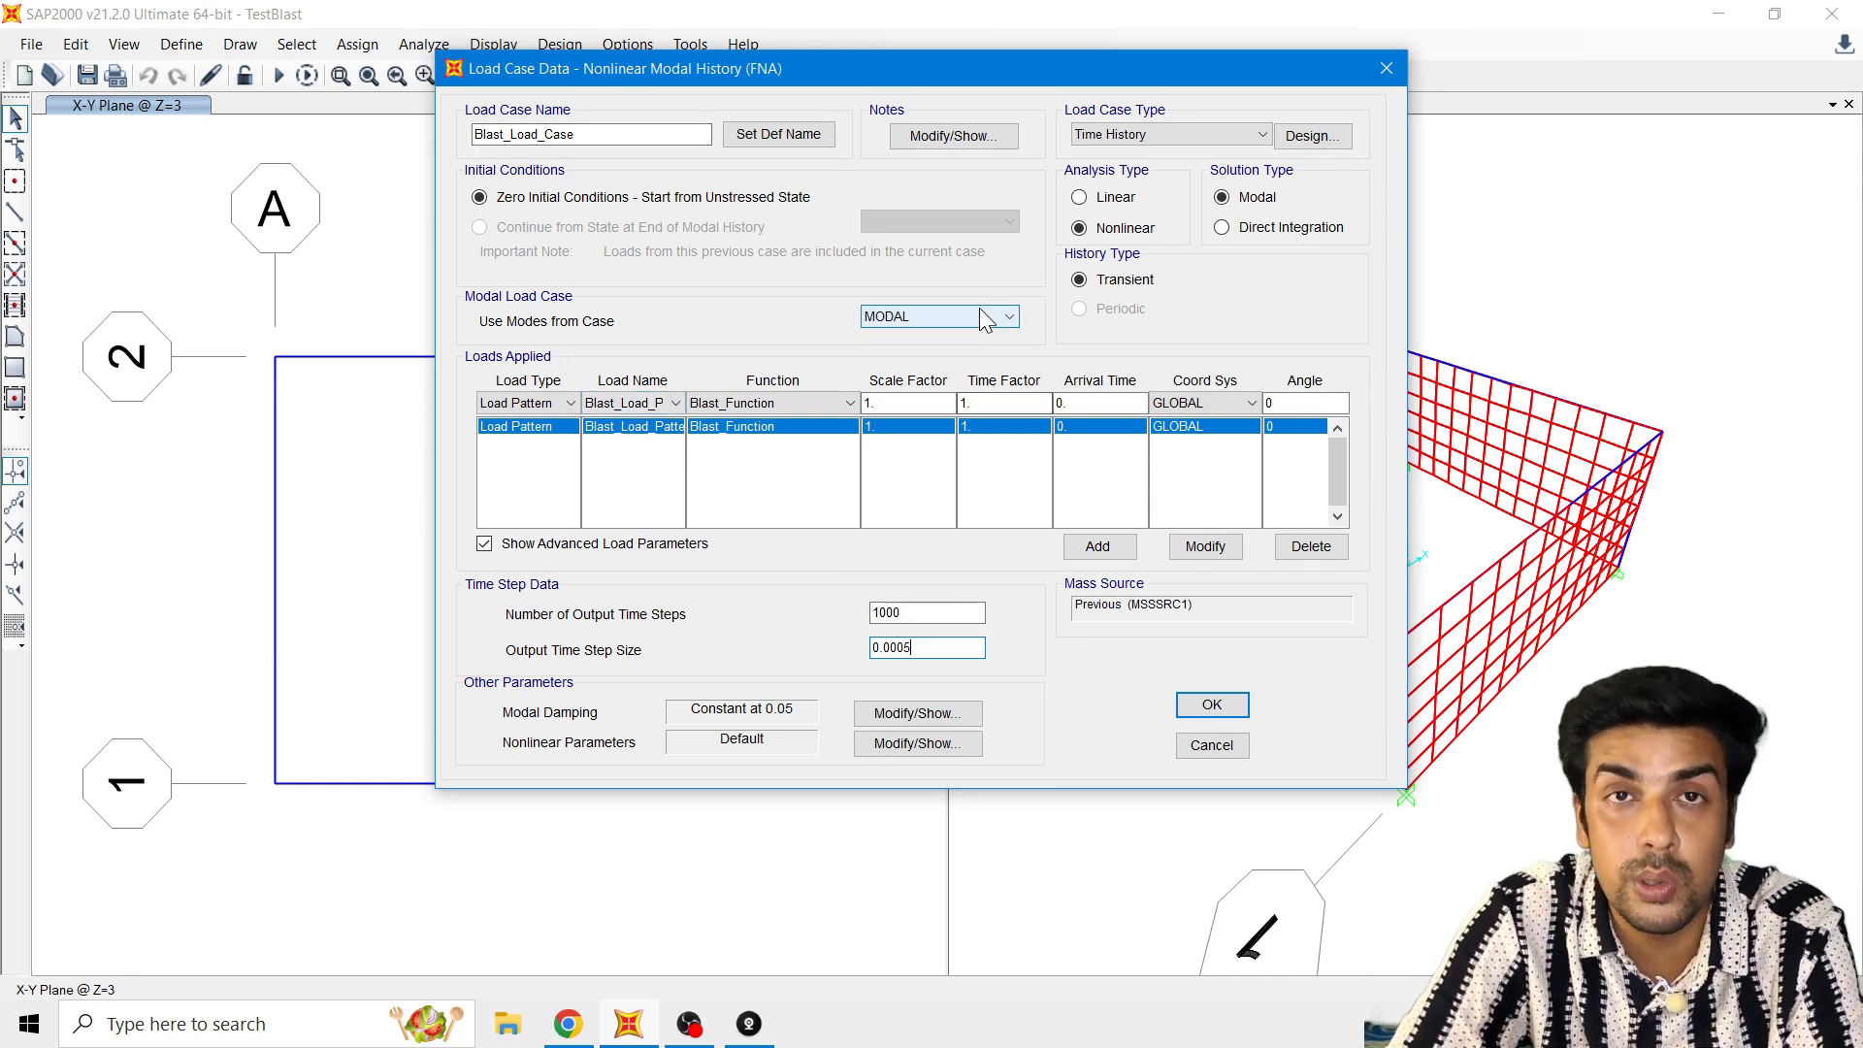
Step: Accept the blast load case settings and close the load case definitions
left_click(1208, 705)
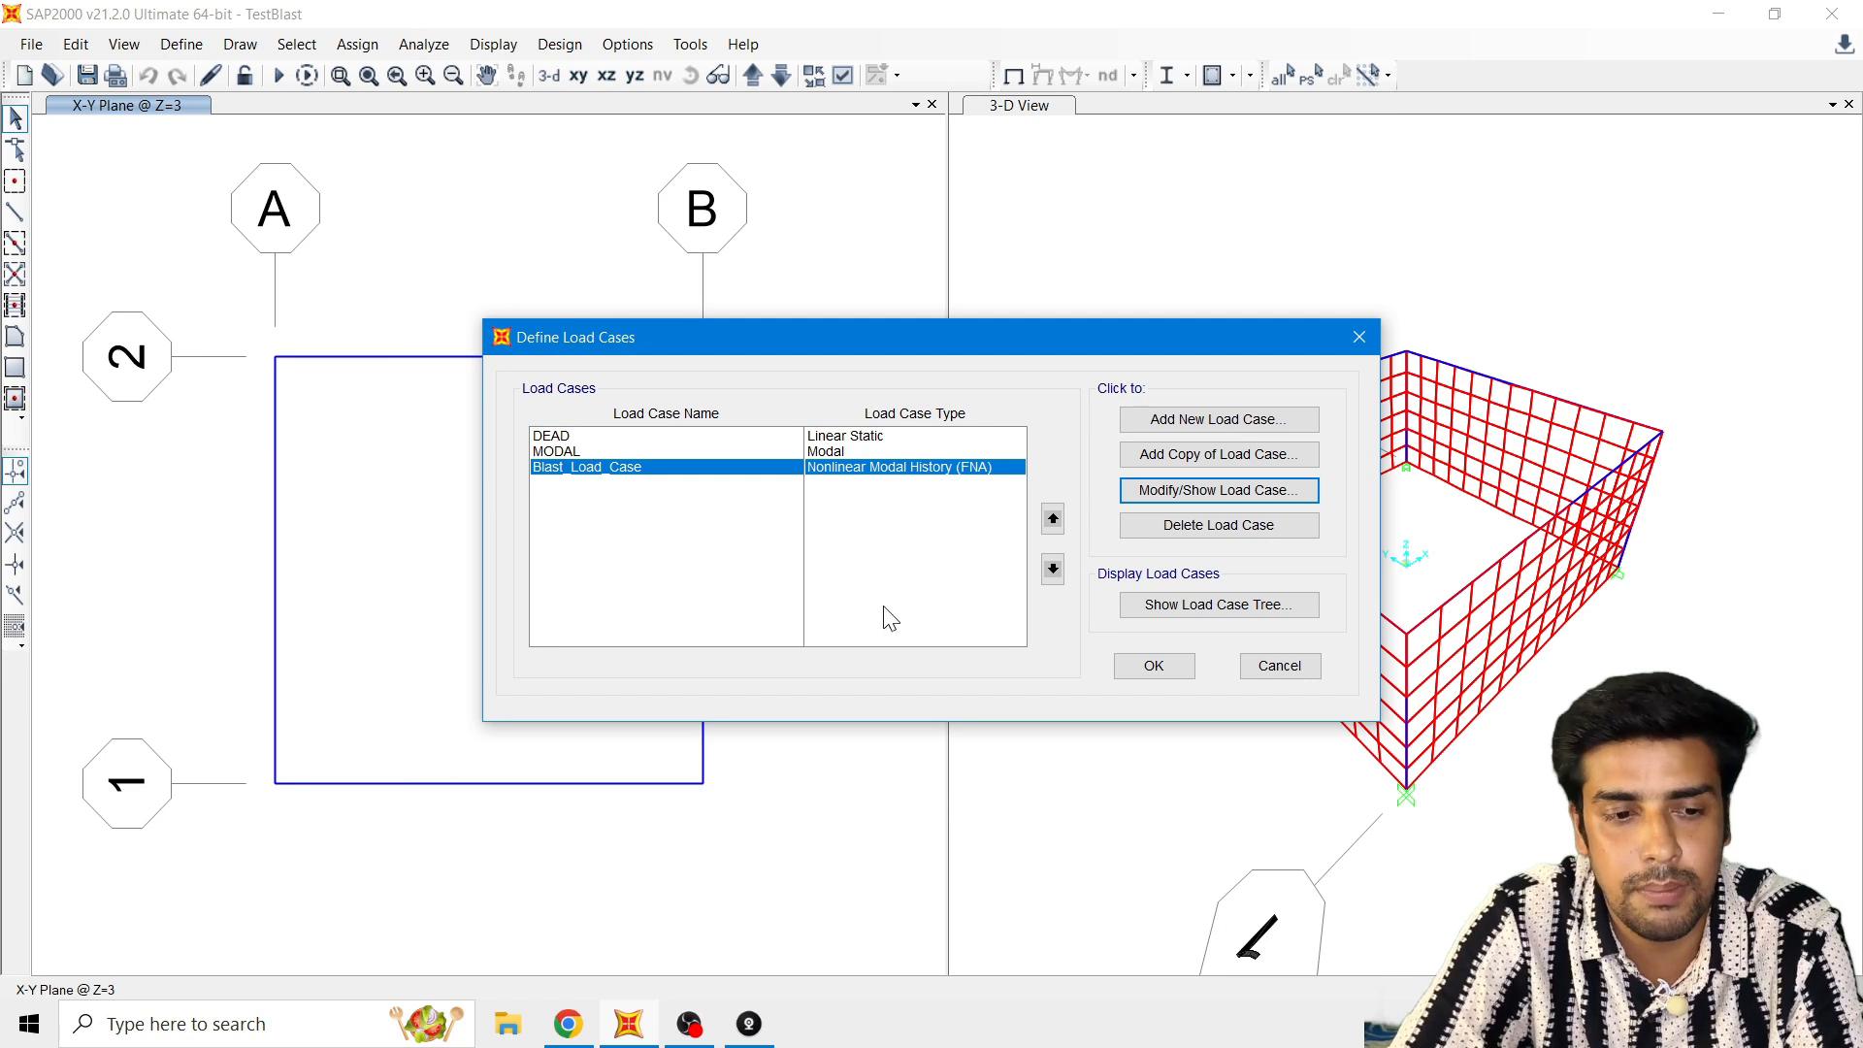
left_click(1149, 673)
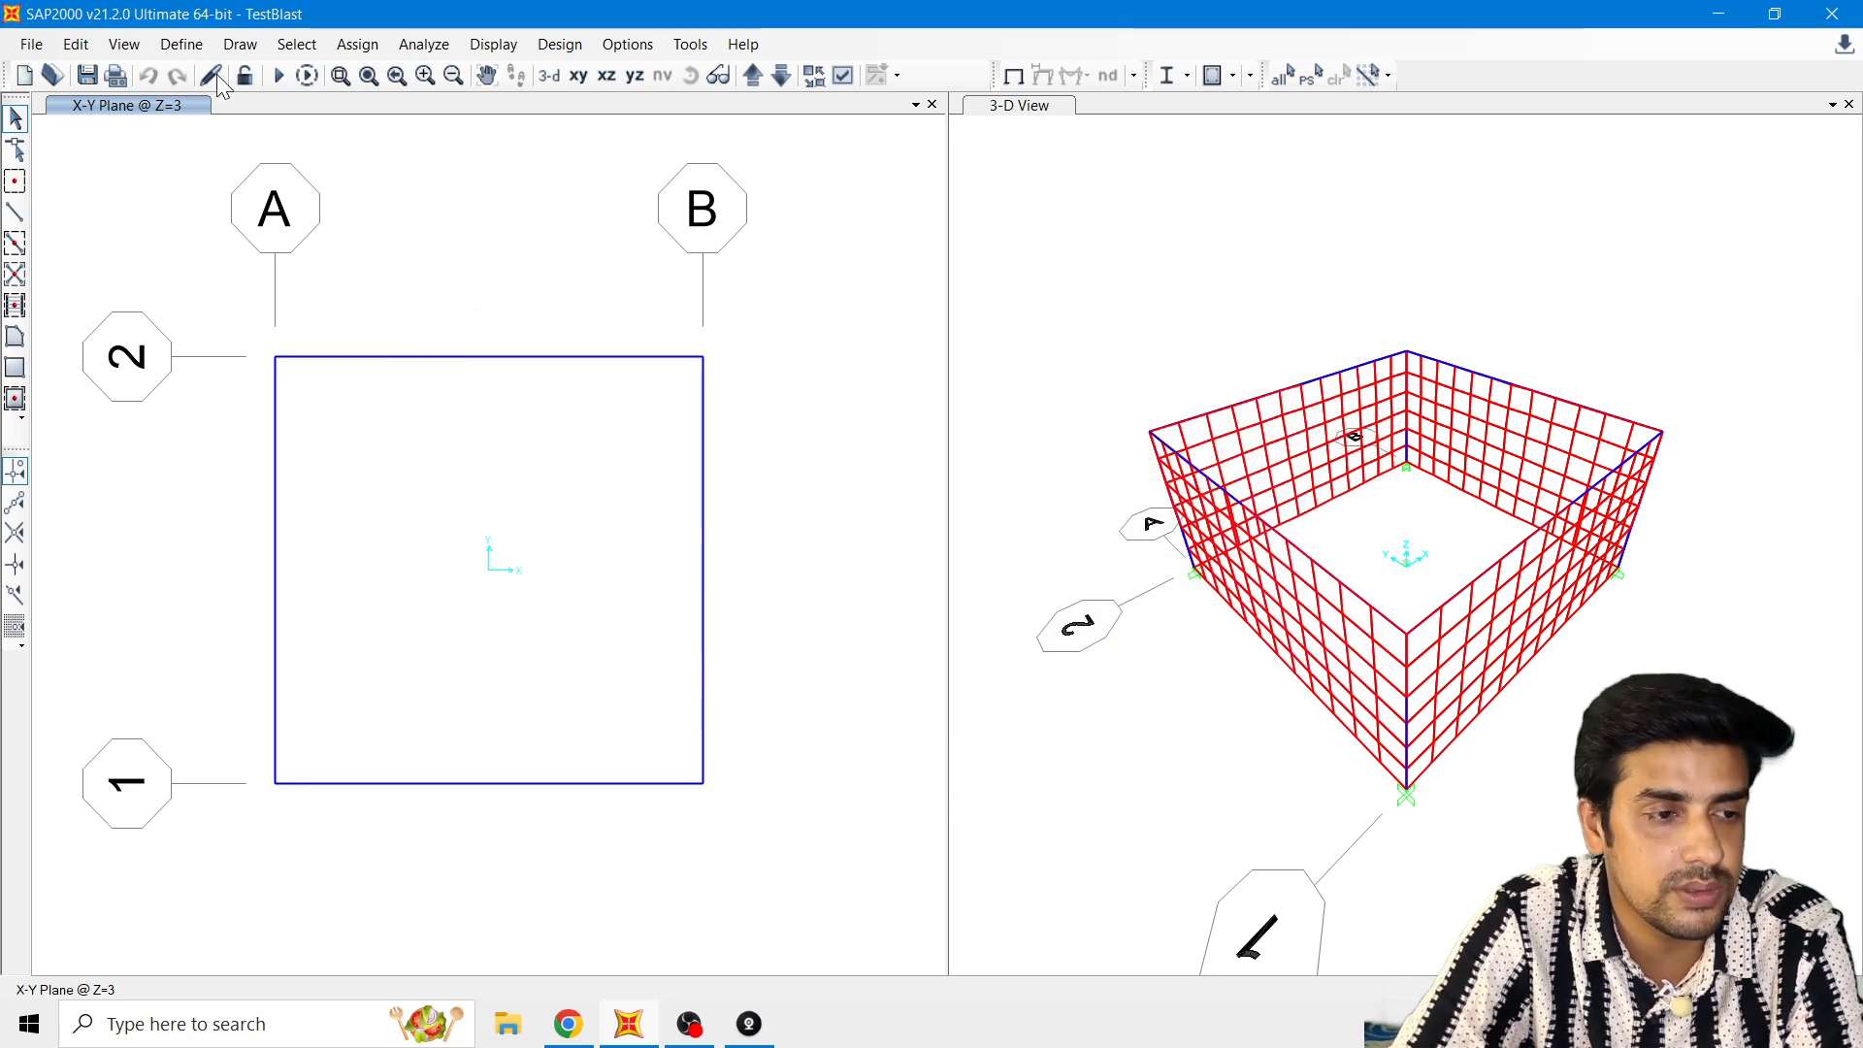
Step: Create a new load combination named DL+BL
left_click(194, 48)
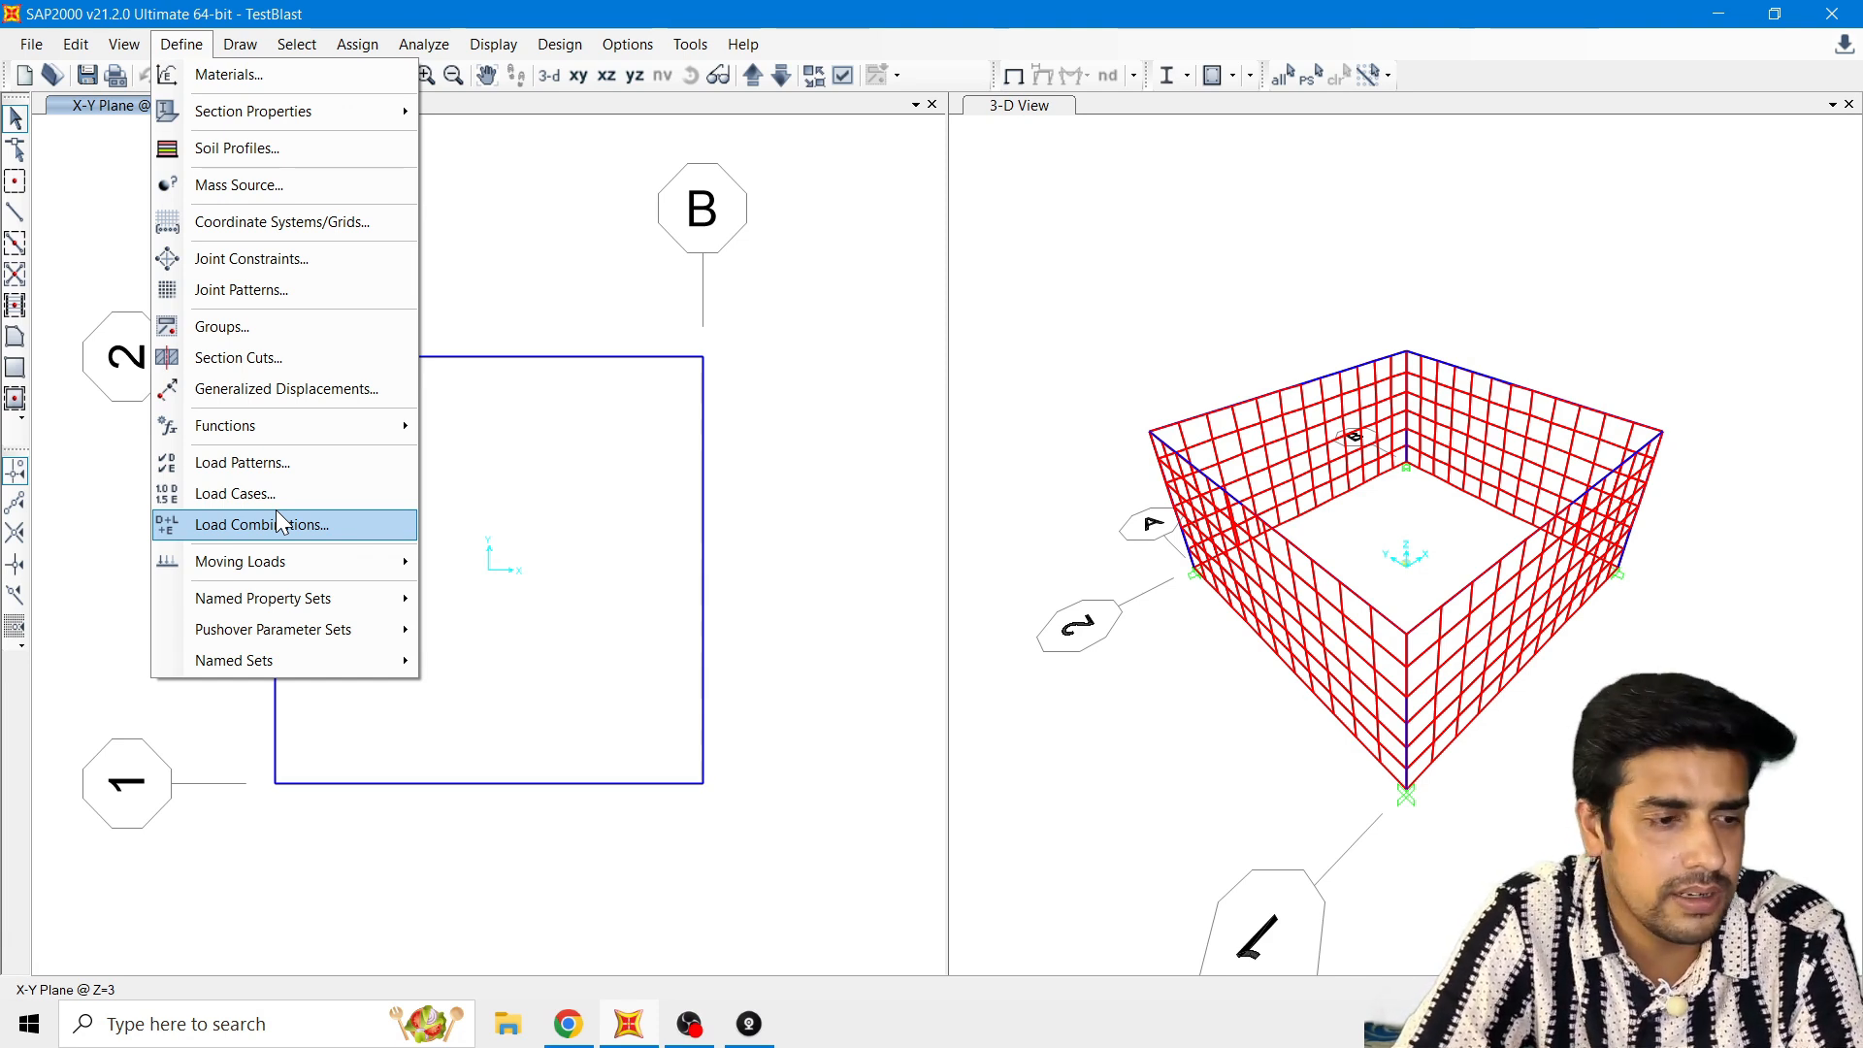
left_click(278, 515)
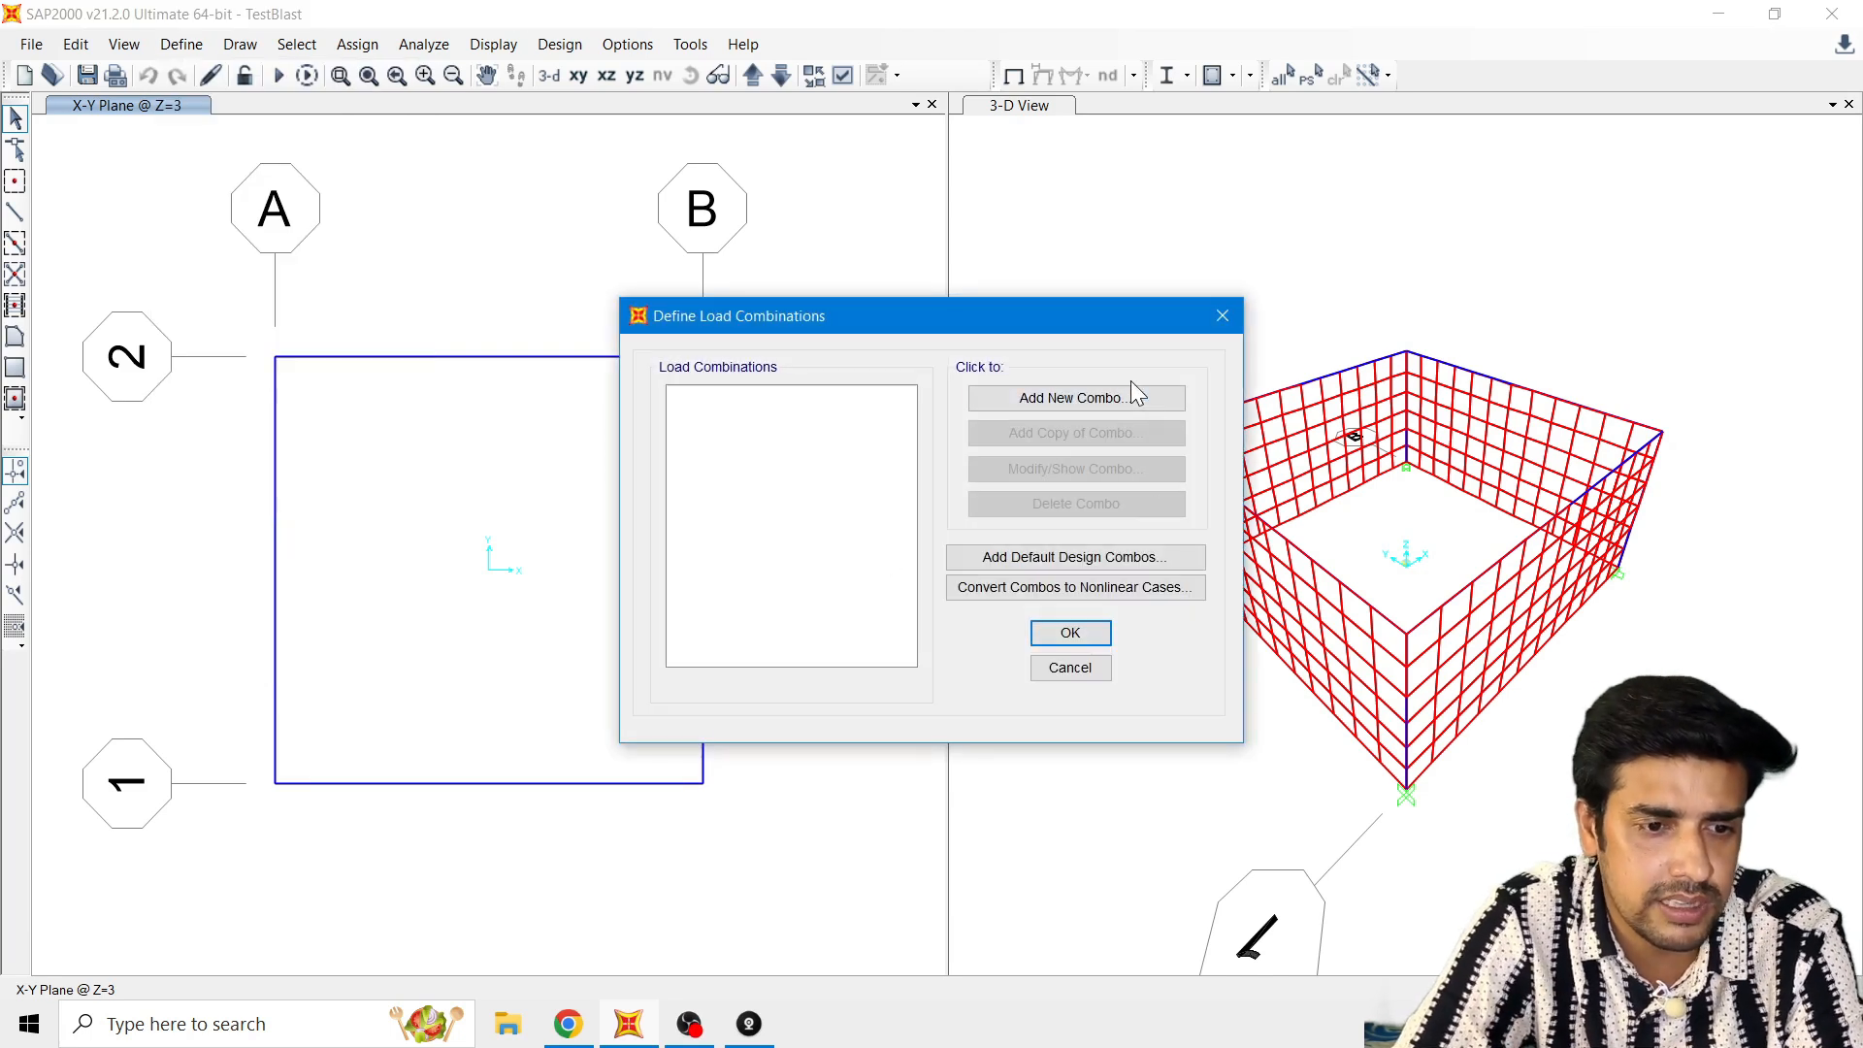
left_click(1126, 400)
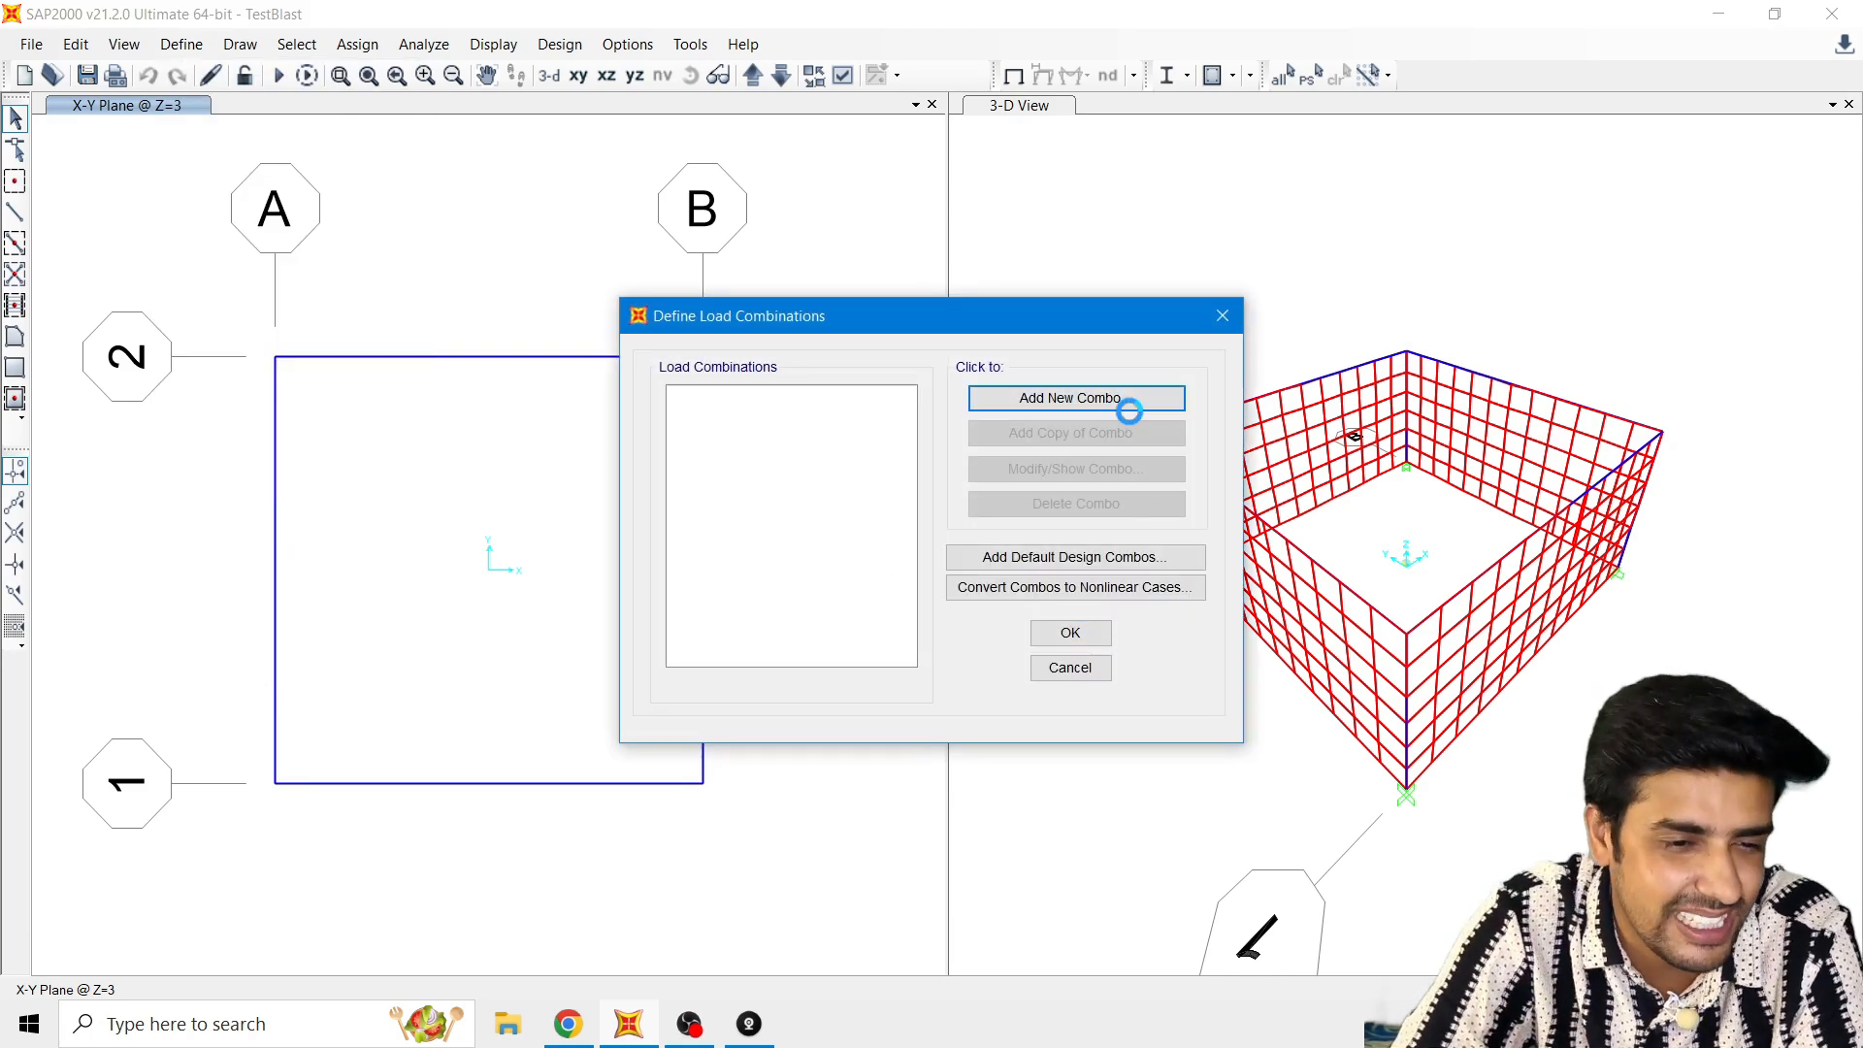
double_click(1106, 295)
type("DL")
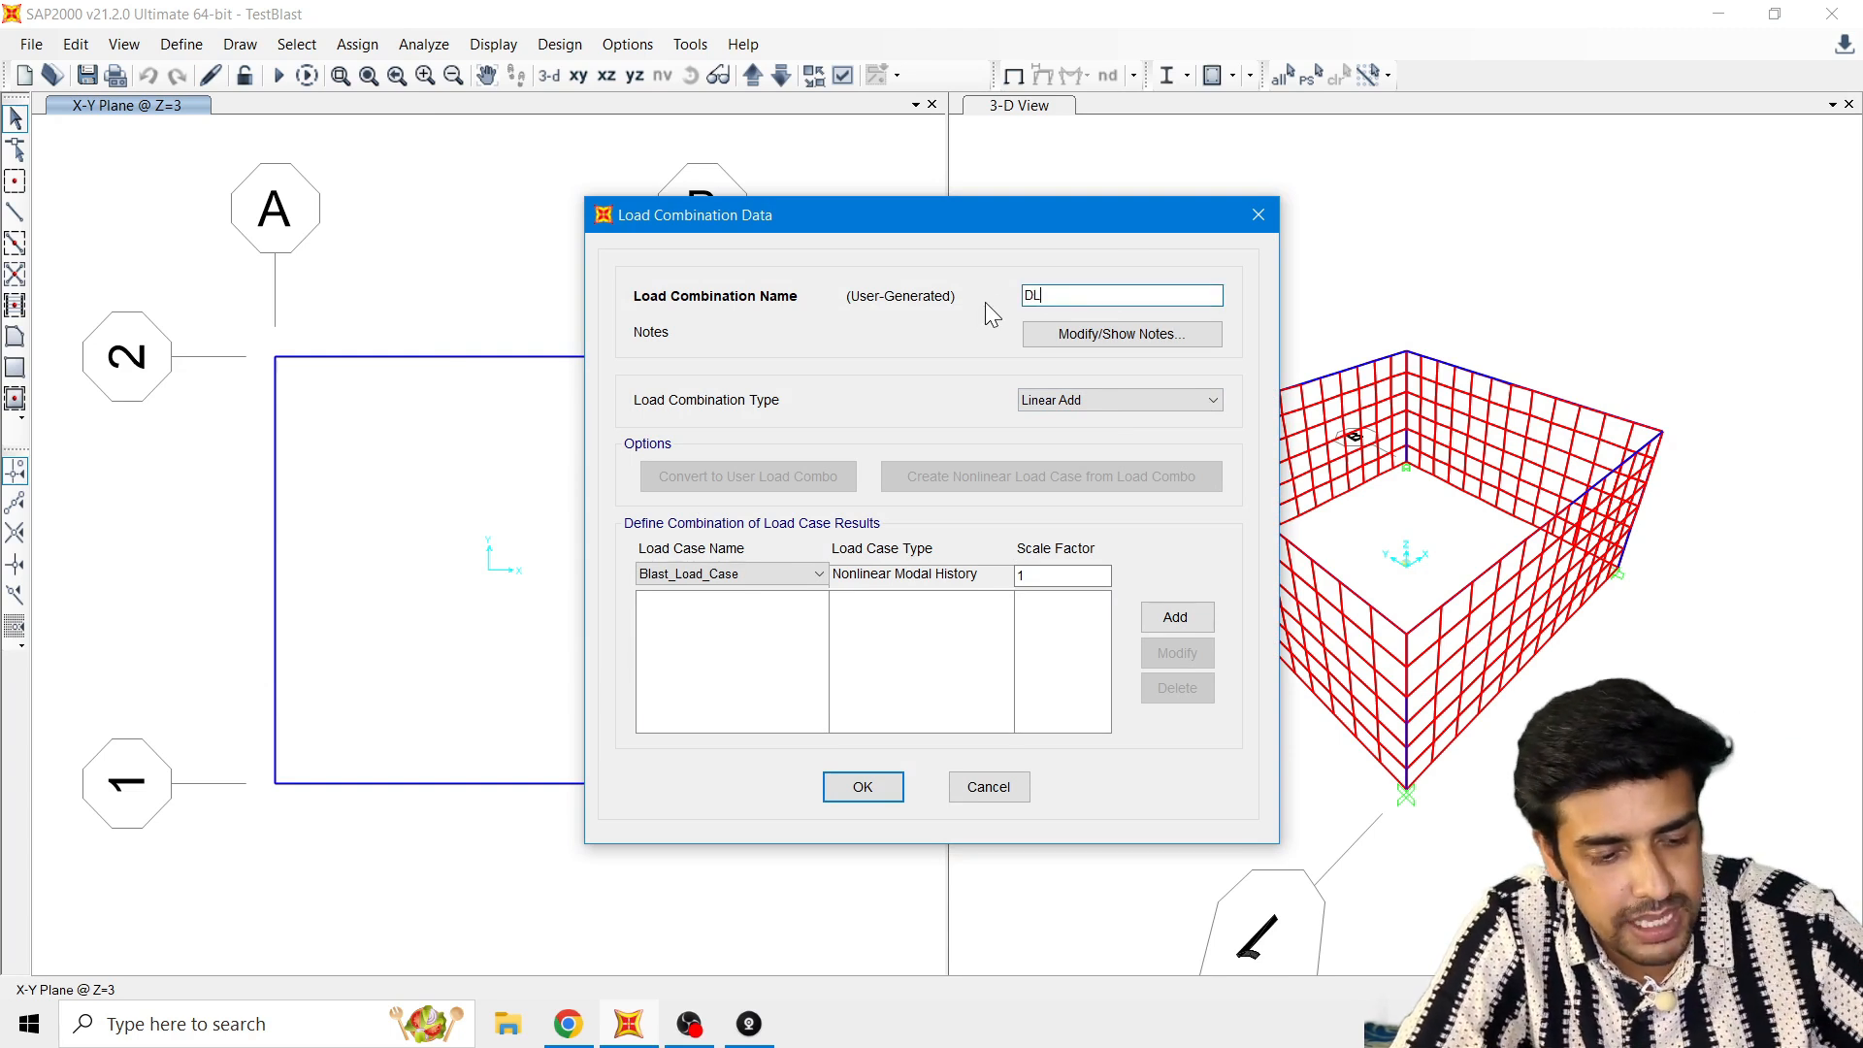
type("+BL")
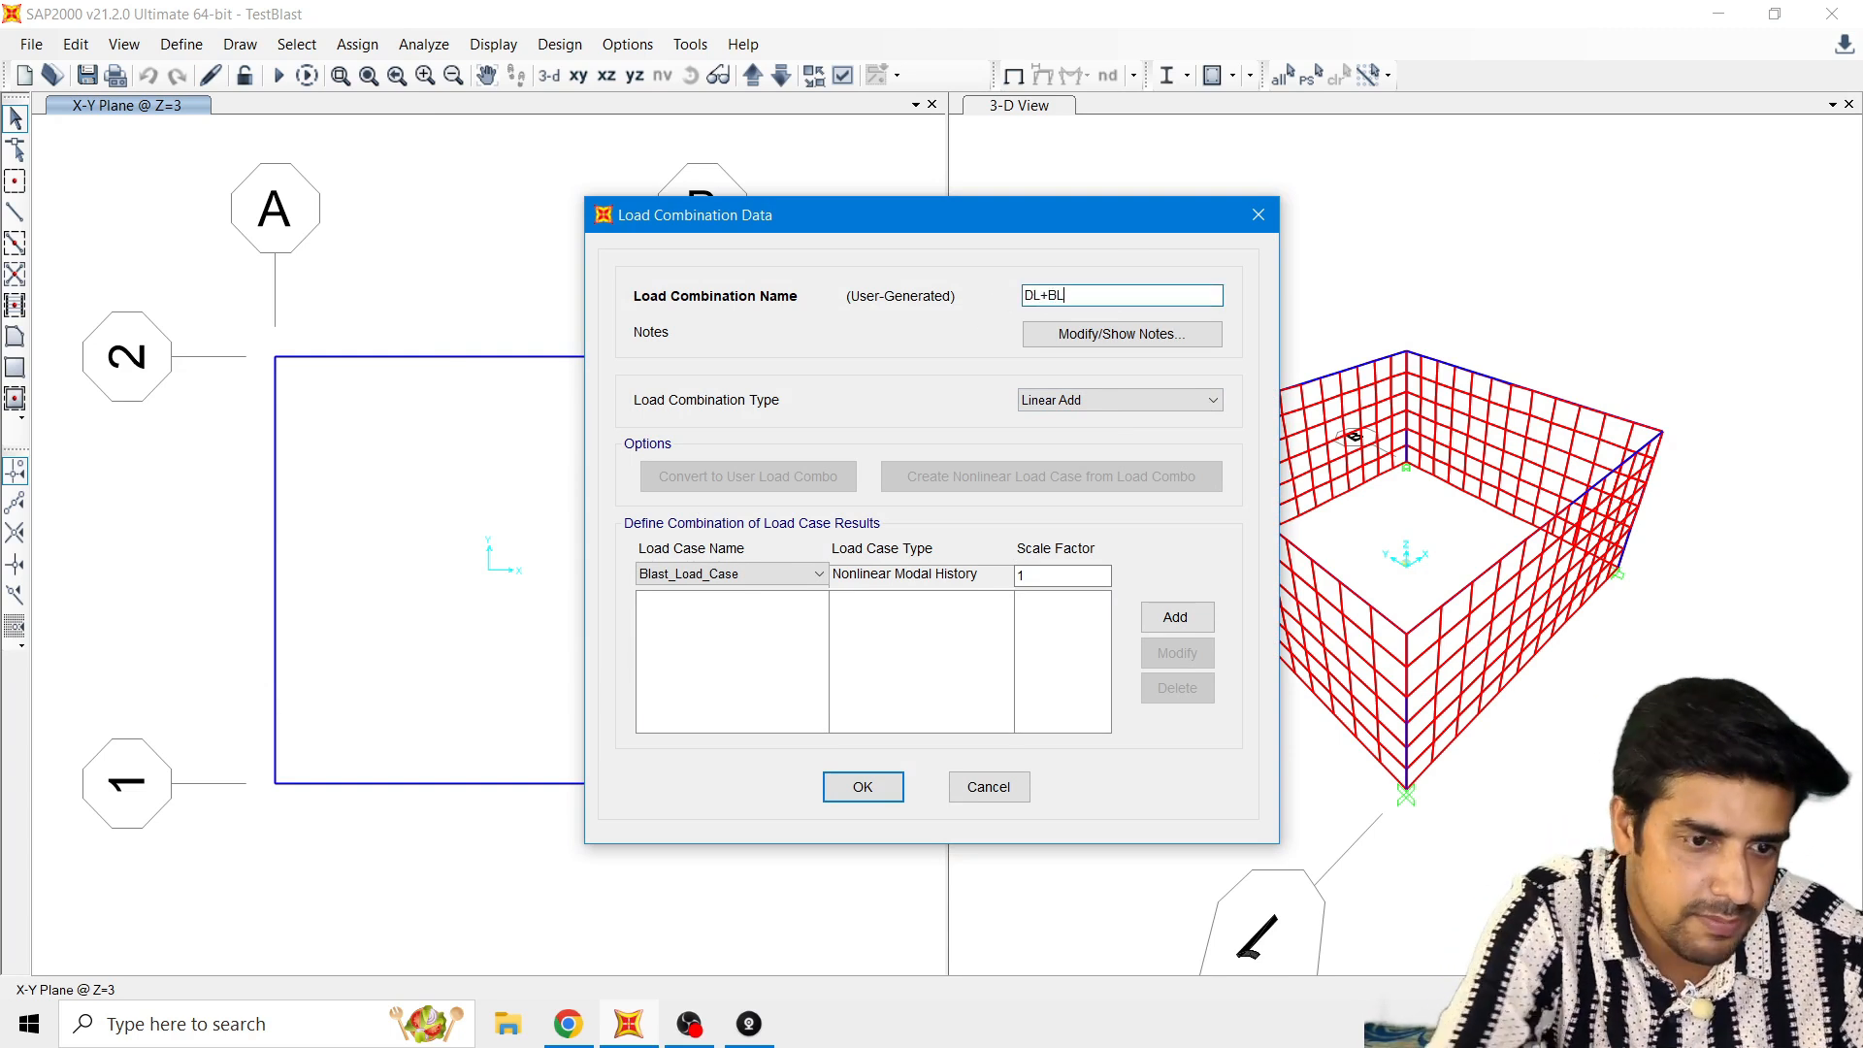
Step: Add DEAD and Blast_Load_Case to the DL+BL combination with scale factor 1 each, and accept the combination
left_click(732, 573)
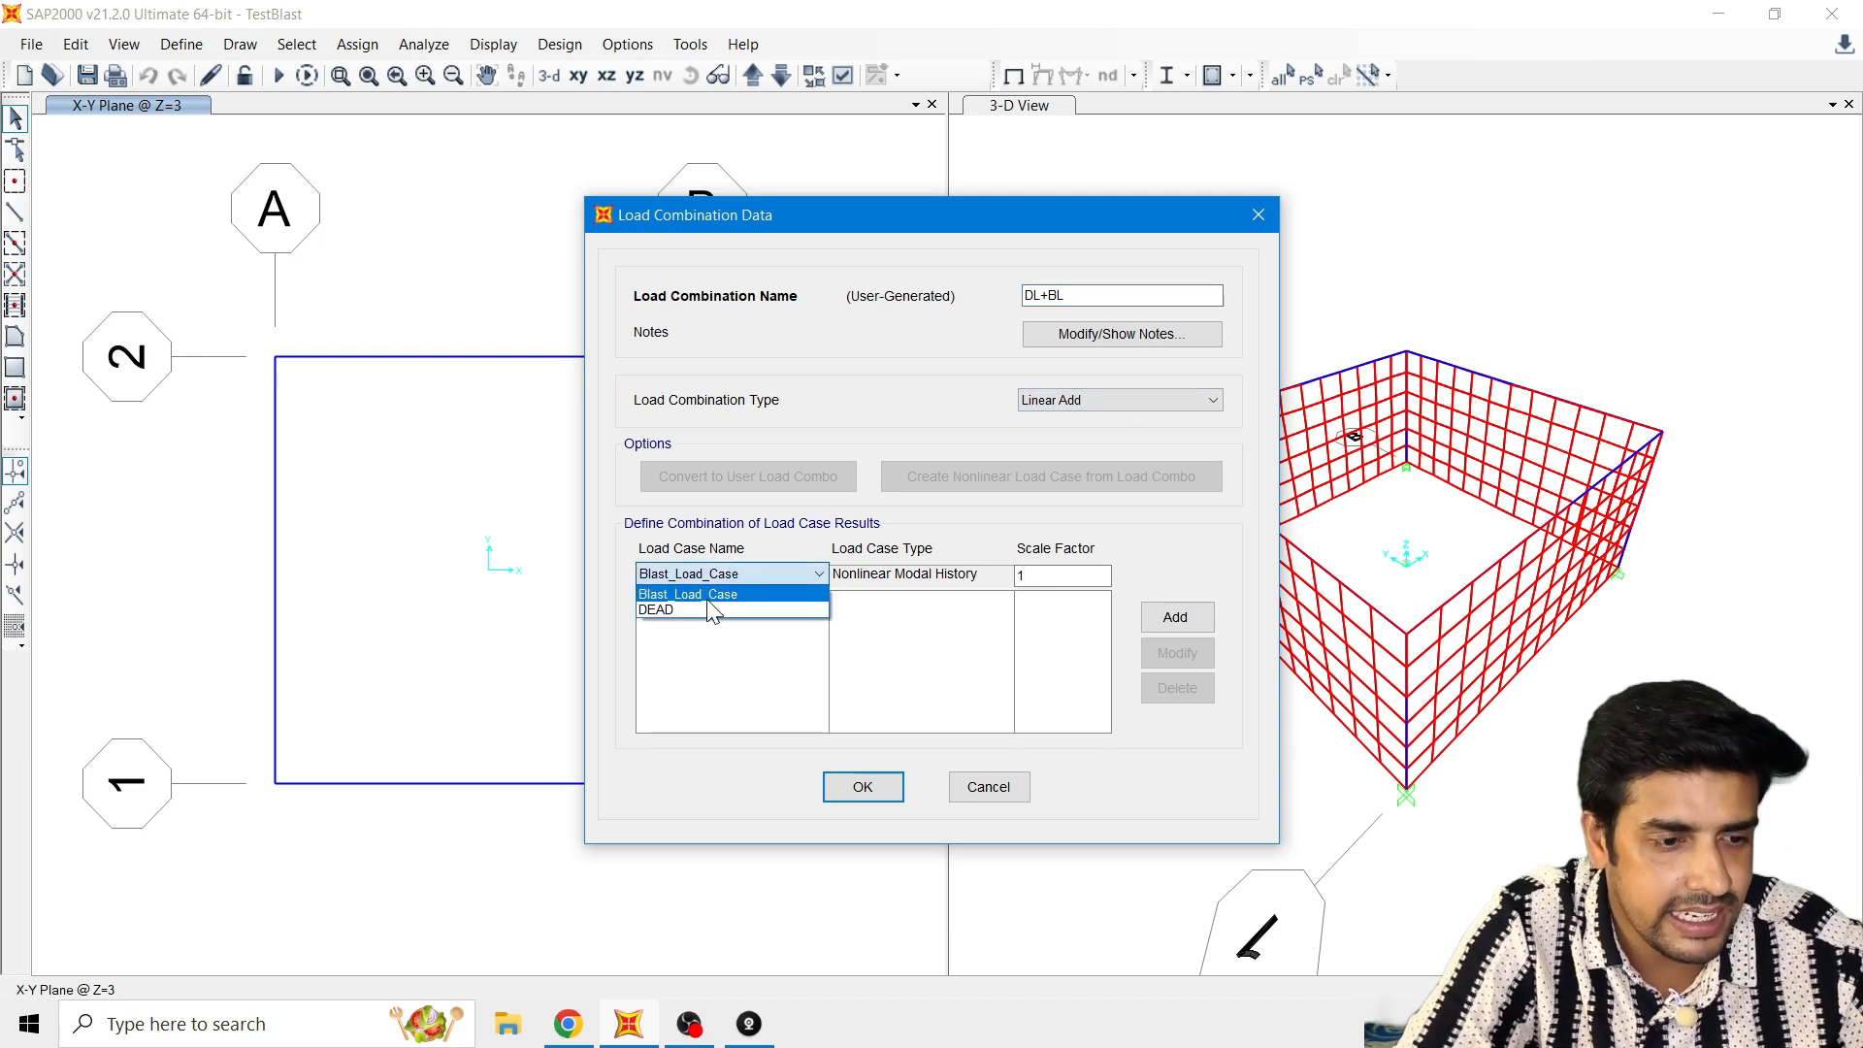
left_click(713, 609)
left_click(1175, 617)
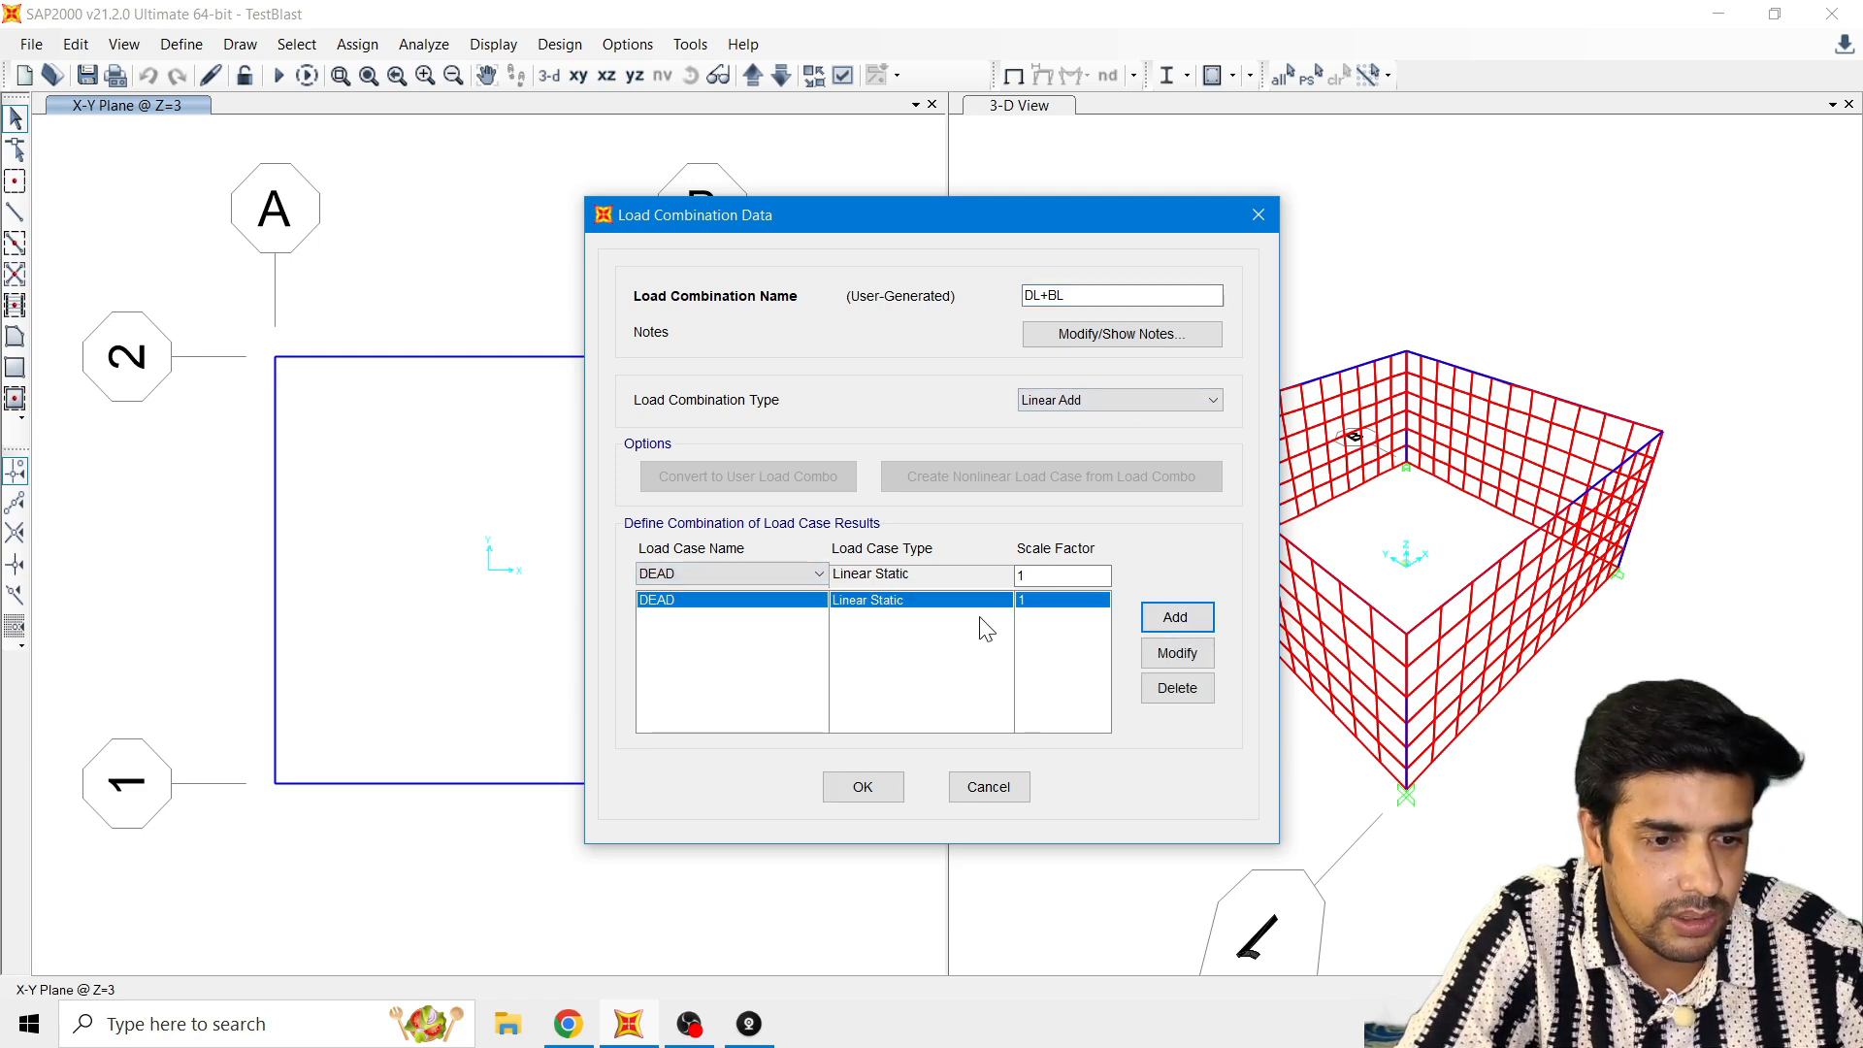
left_click(749, 573)
left_click(720, 594)
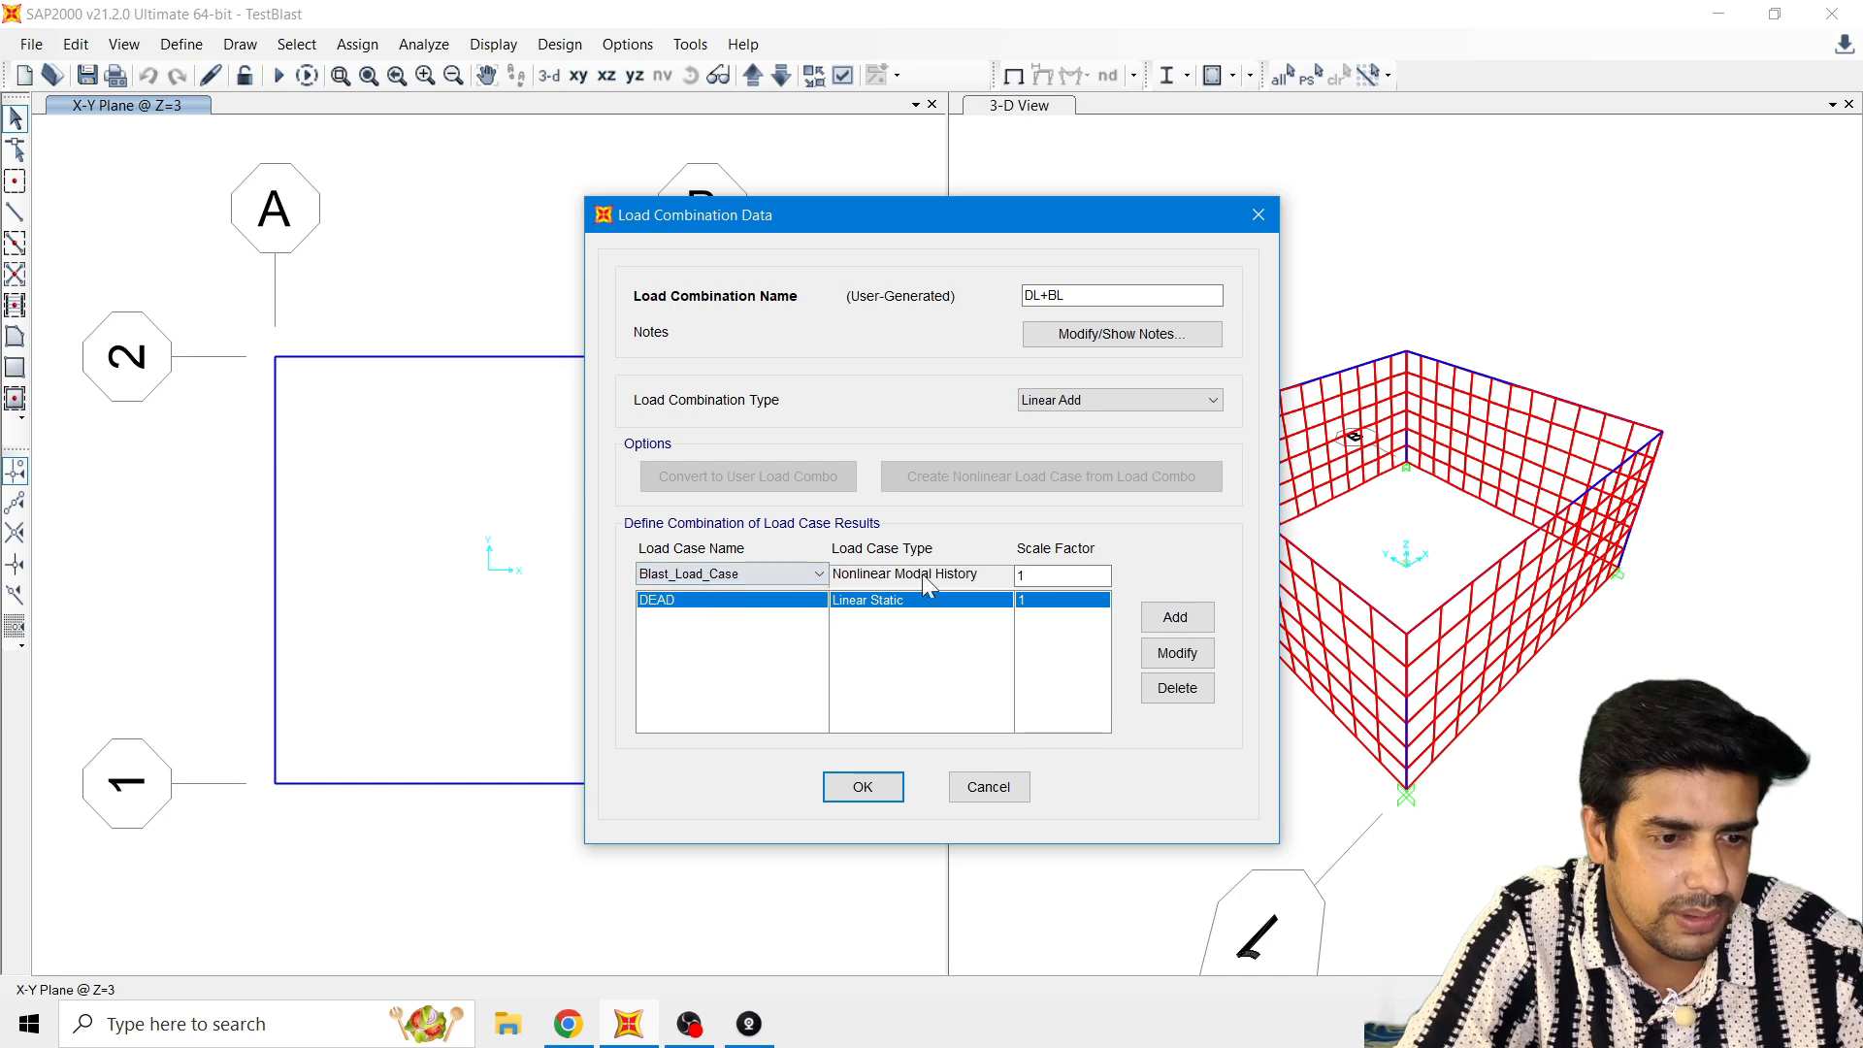
left_click(1171, 617)
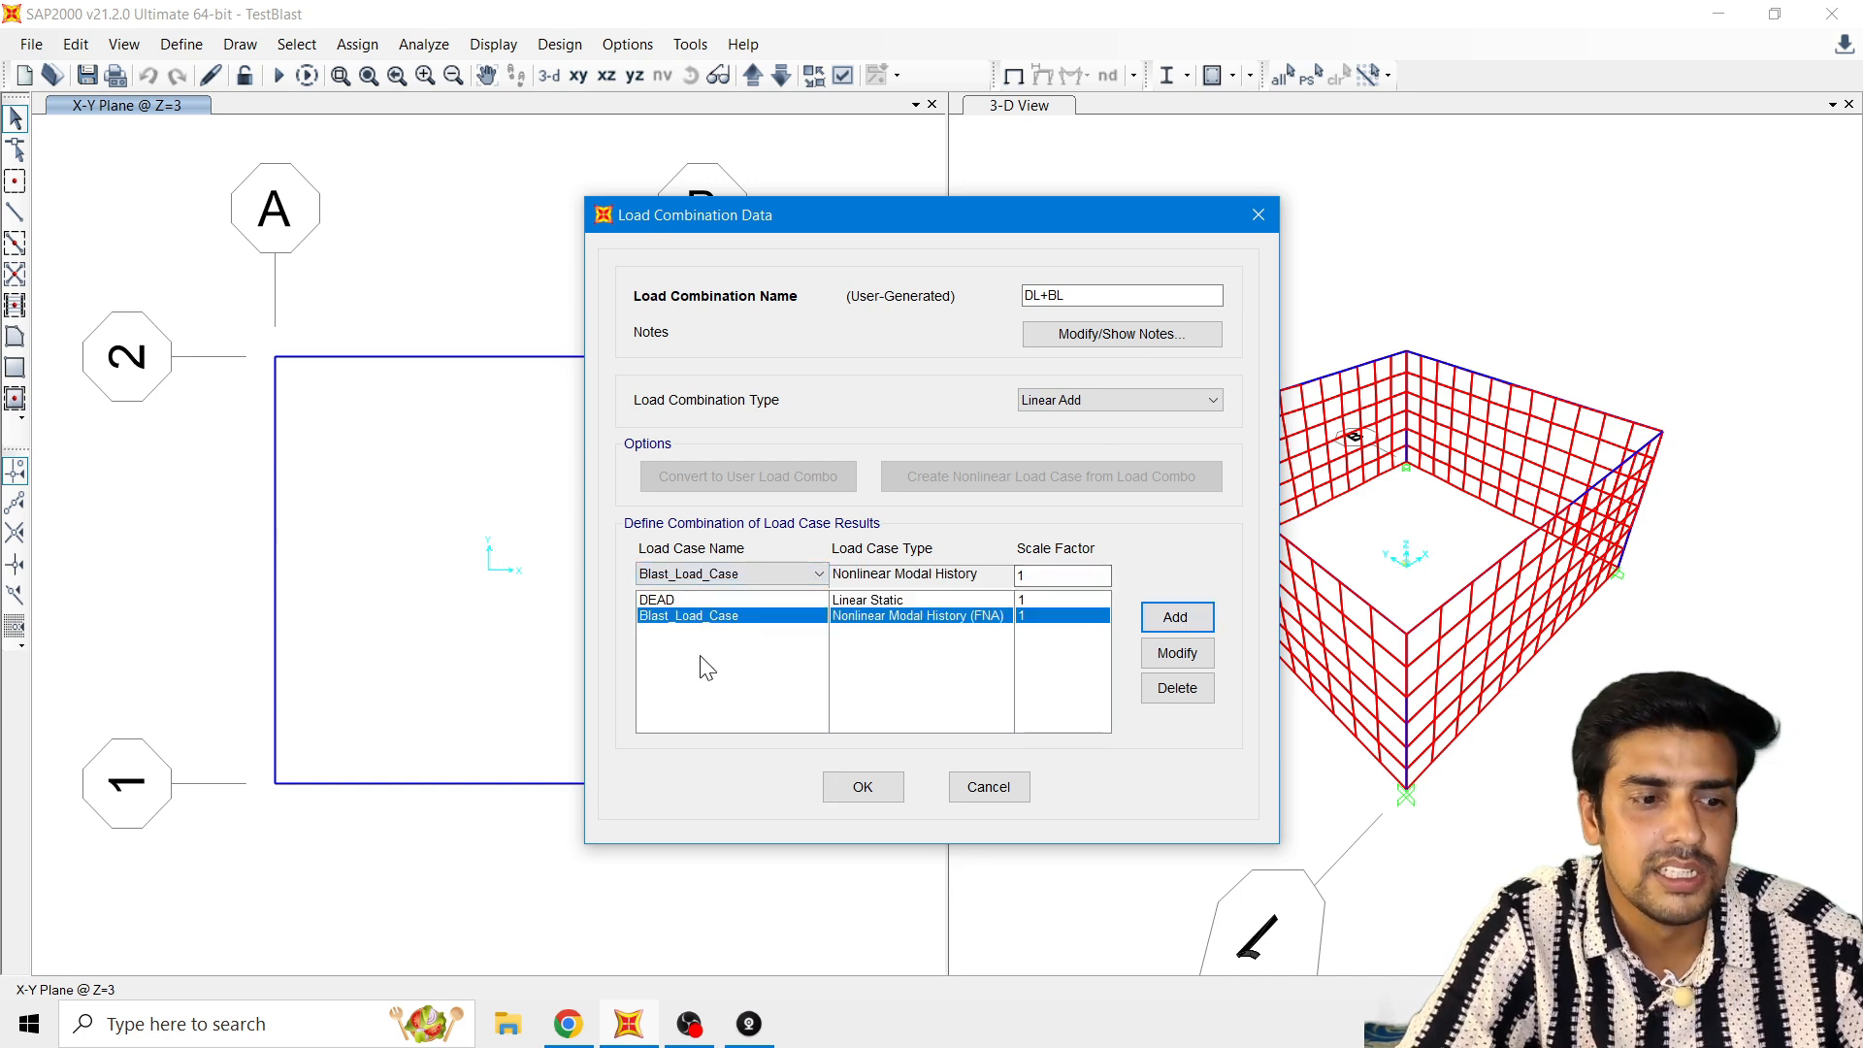
left_click(862, 787)
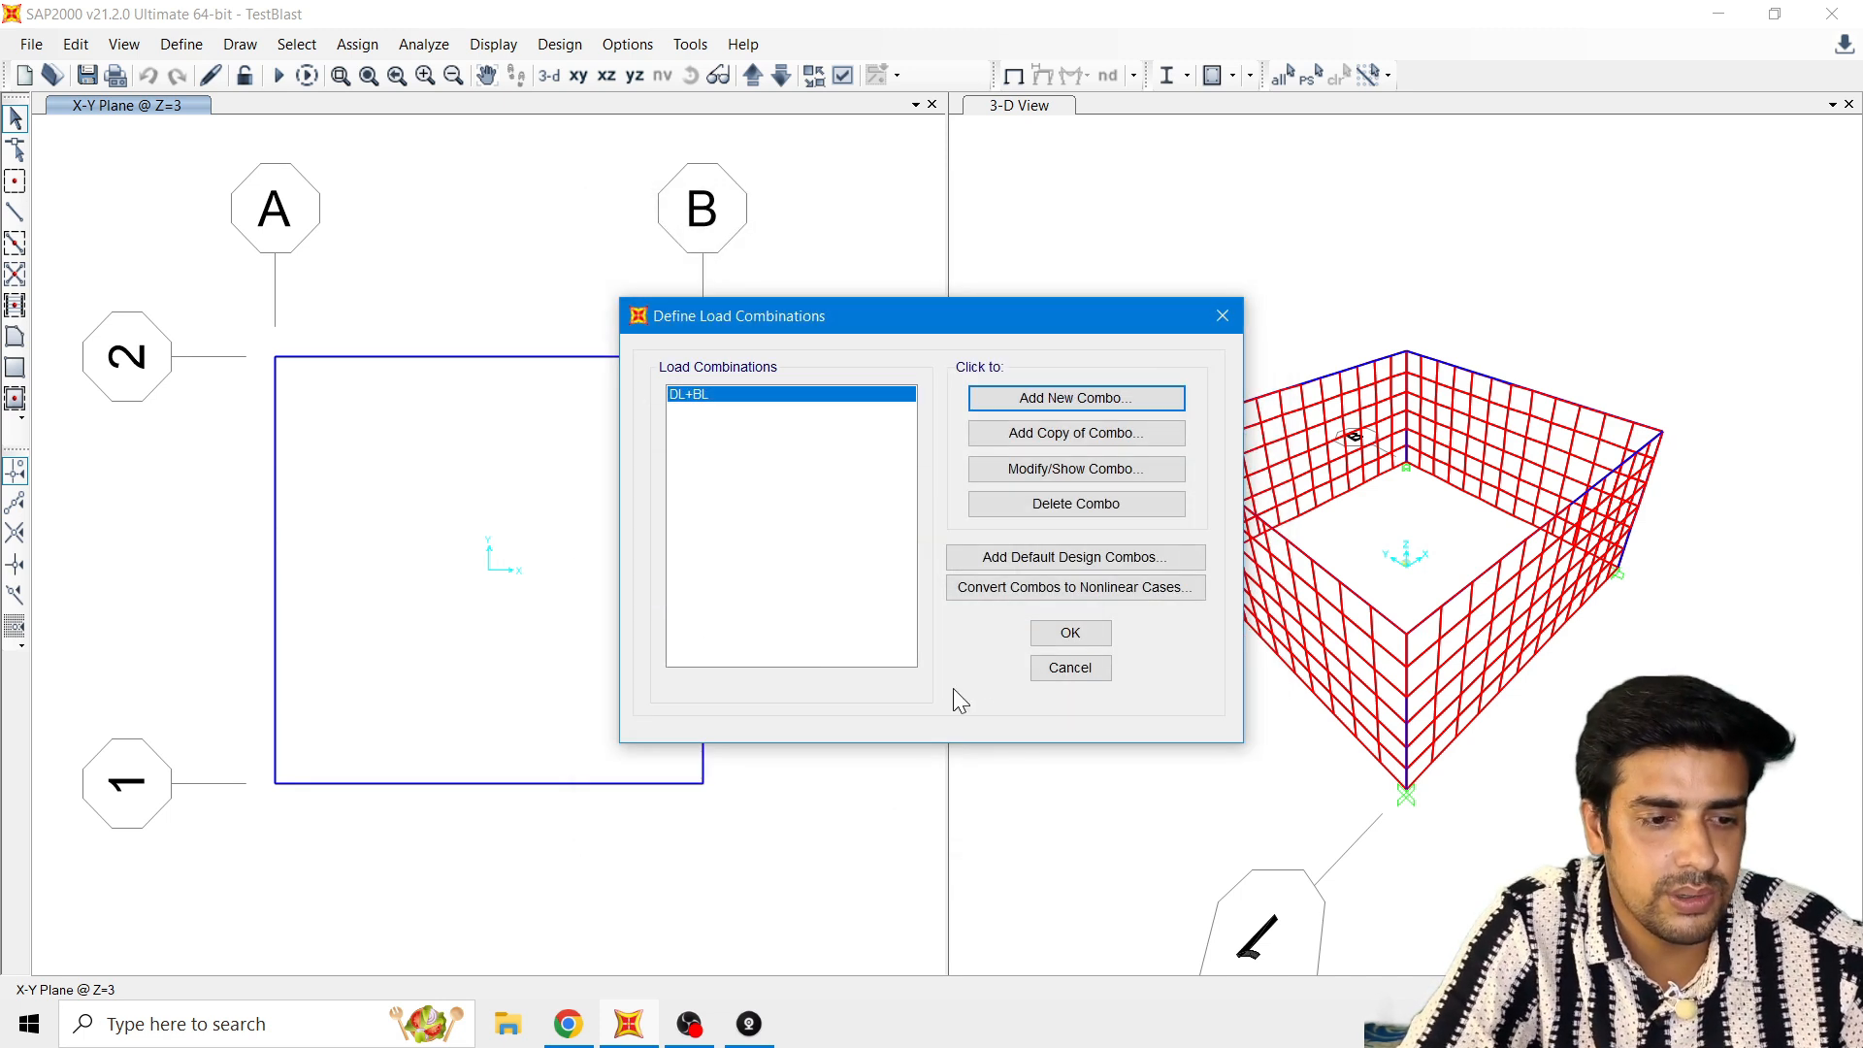
left_click(1071, 636)
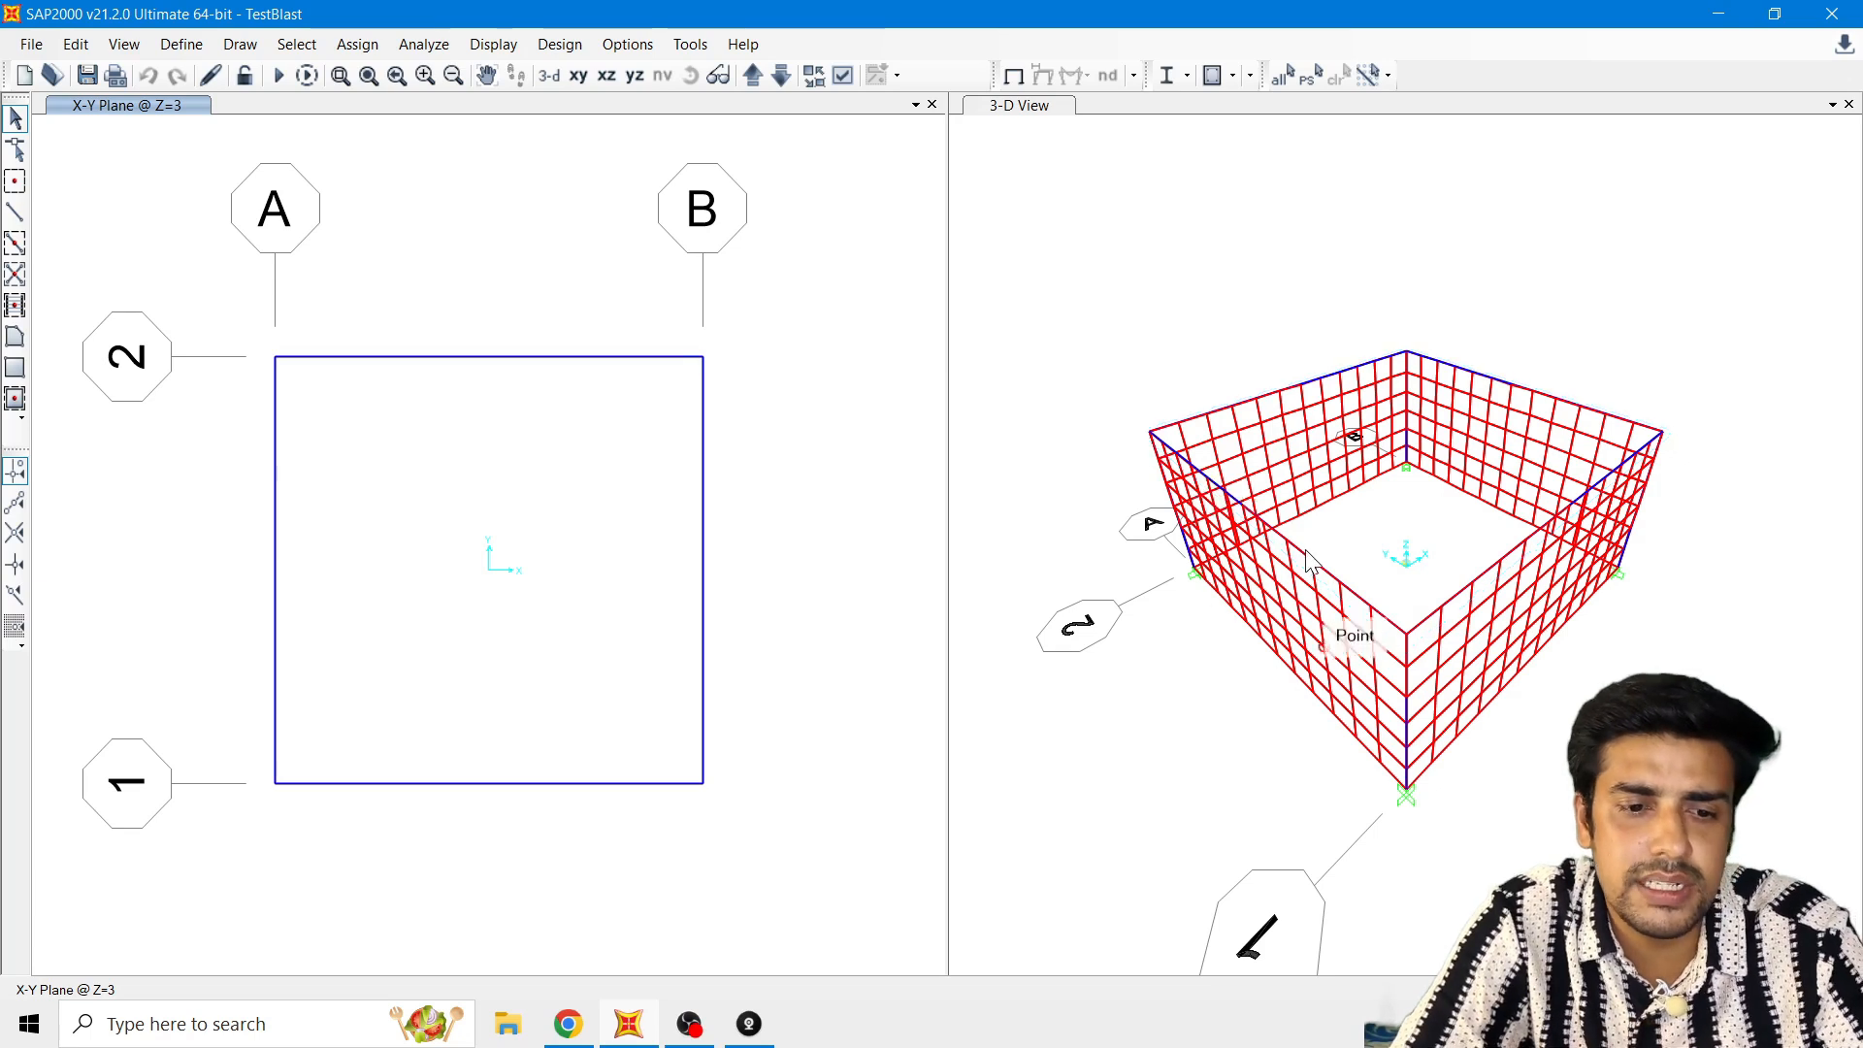
Step: Run the analysis of the load cases and dismiss the analysis messages
left_click(453, 52)
left_click(454, 209)
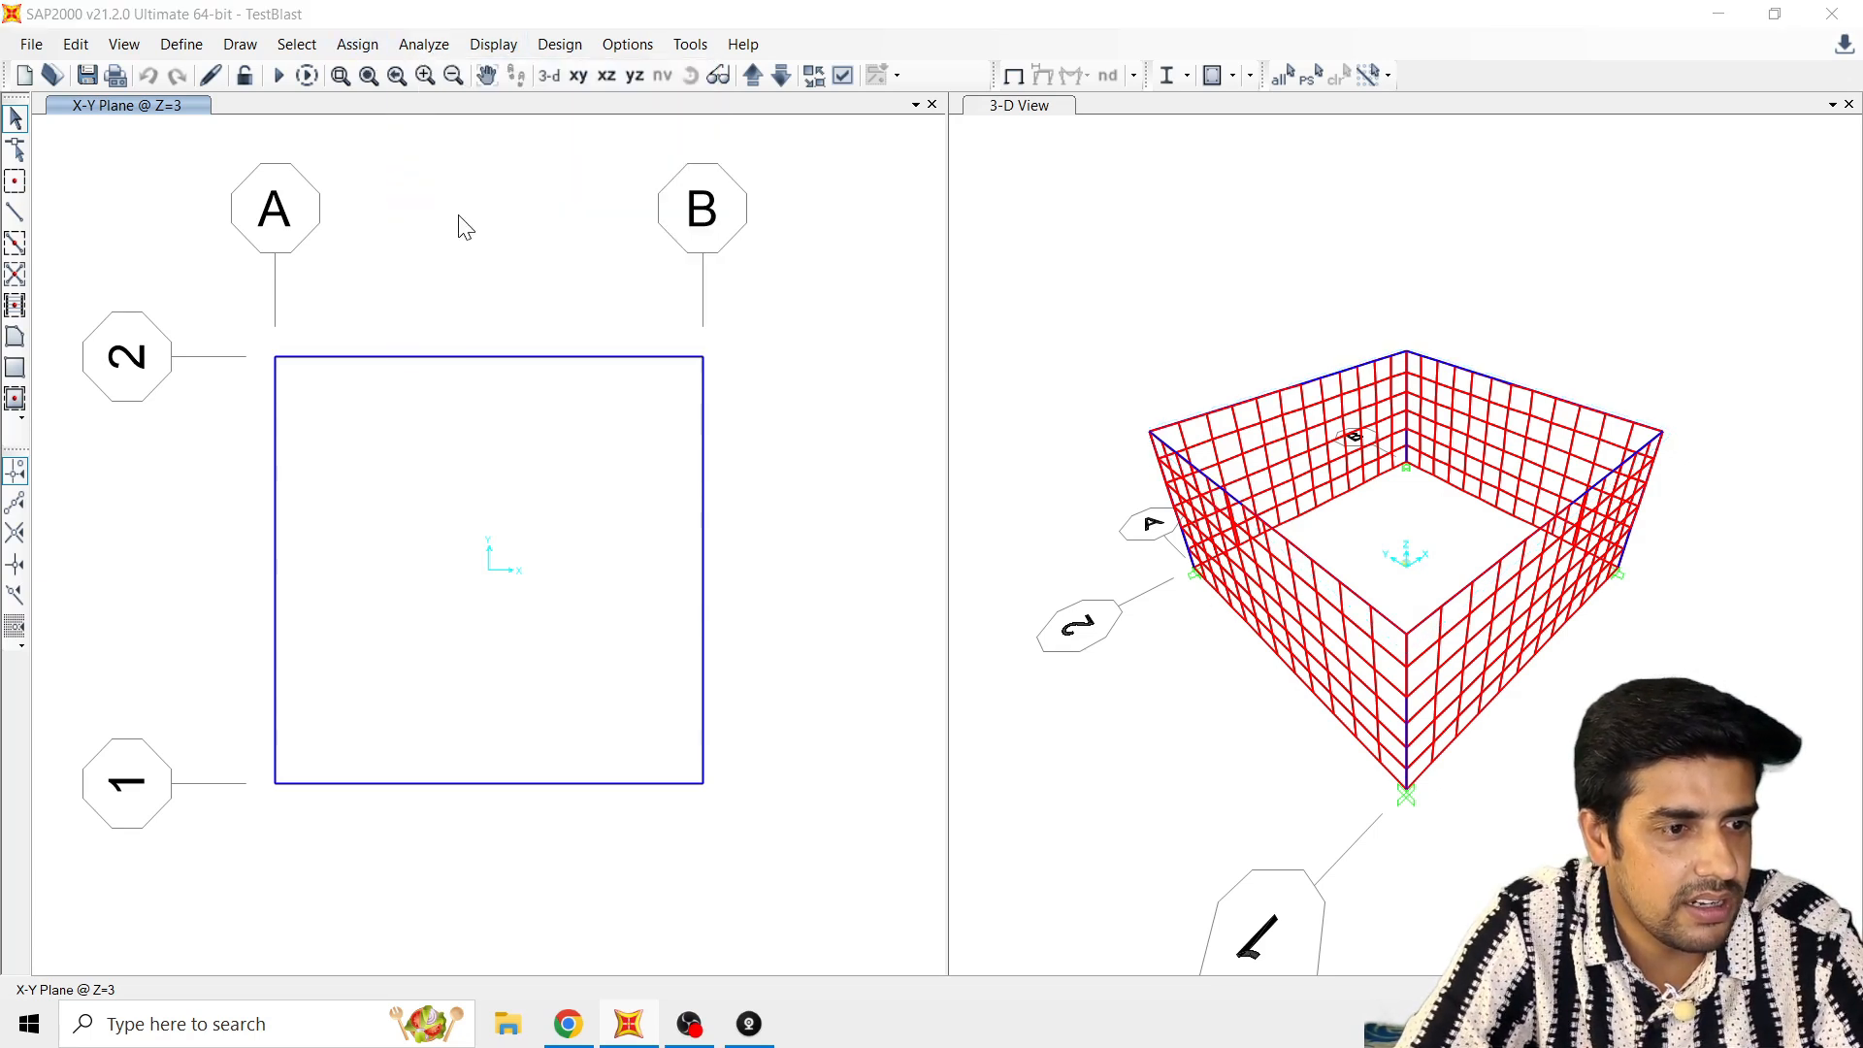
left_click(1231, 652)
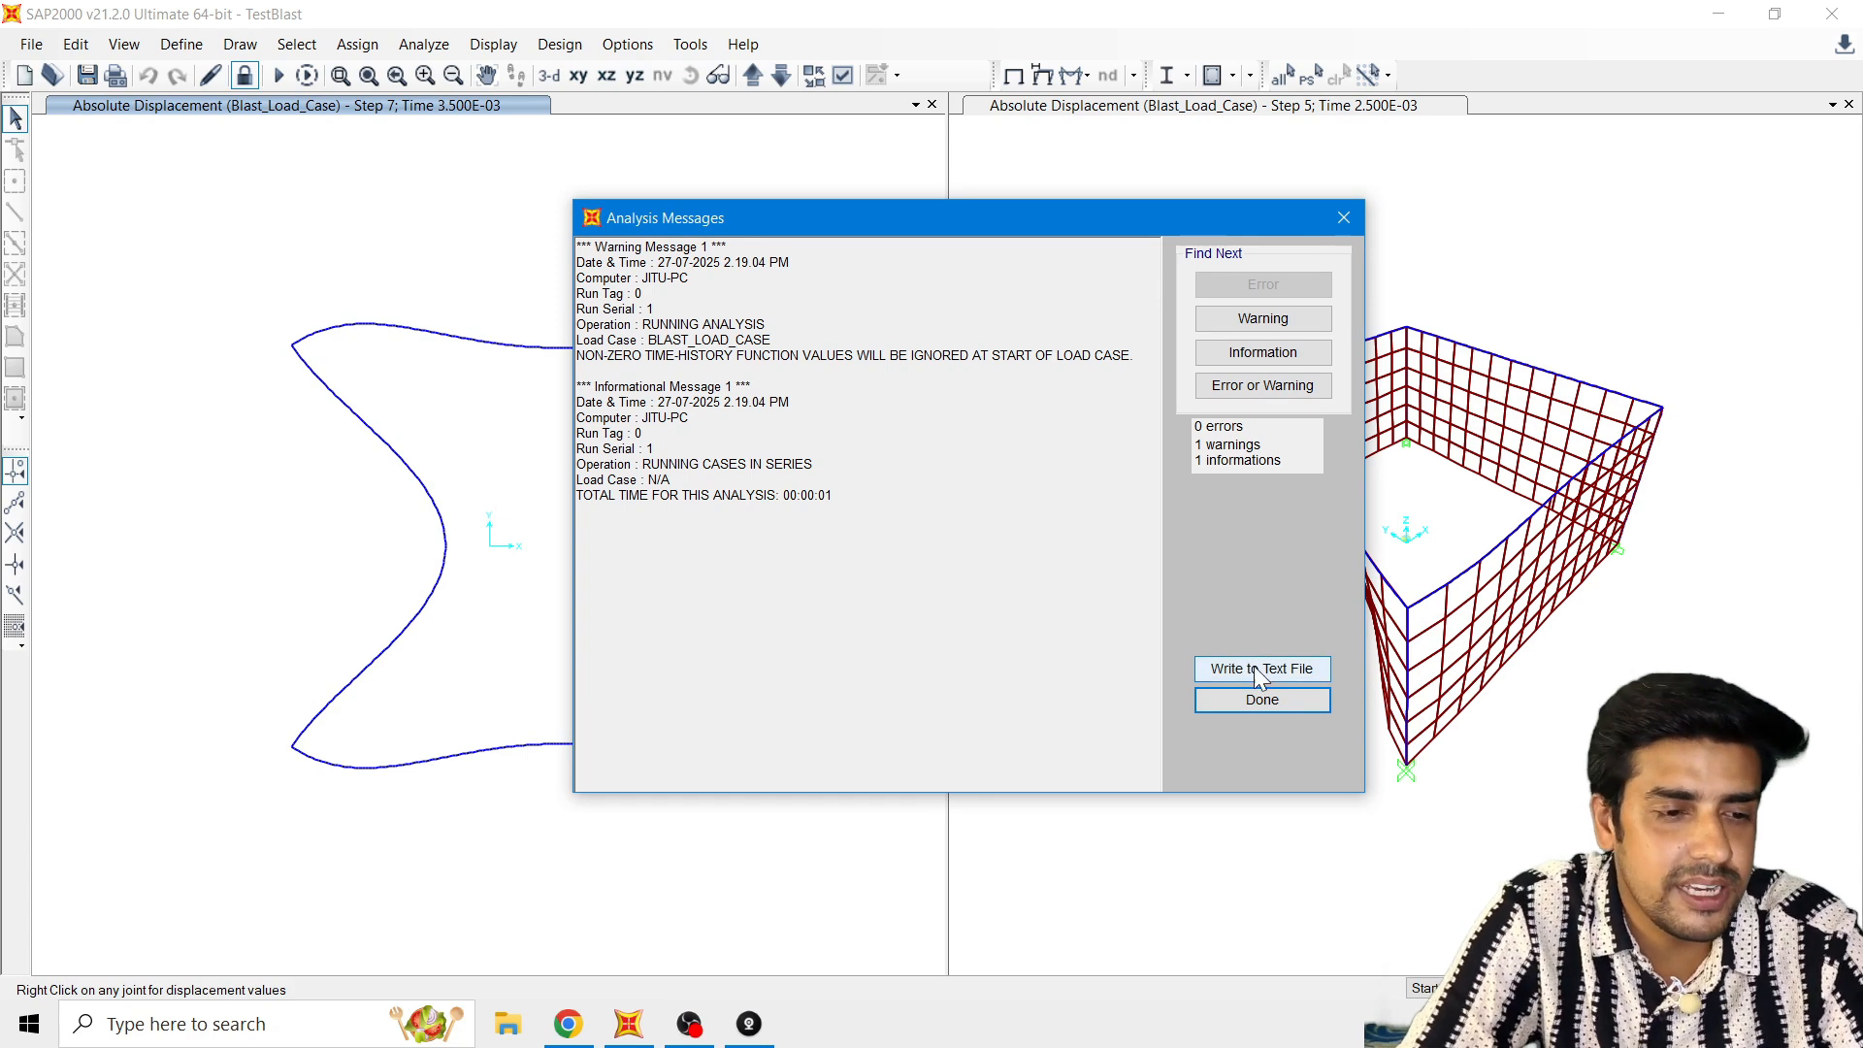
left_click(1301, 705)
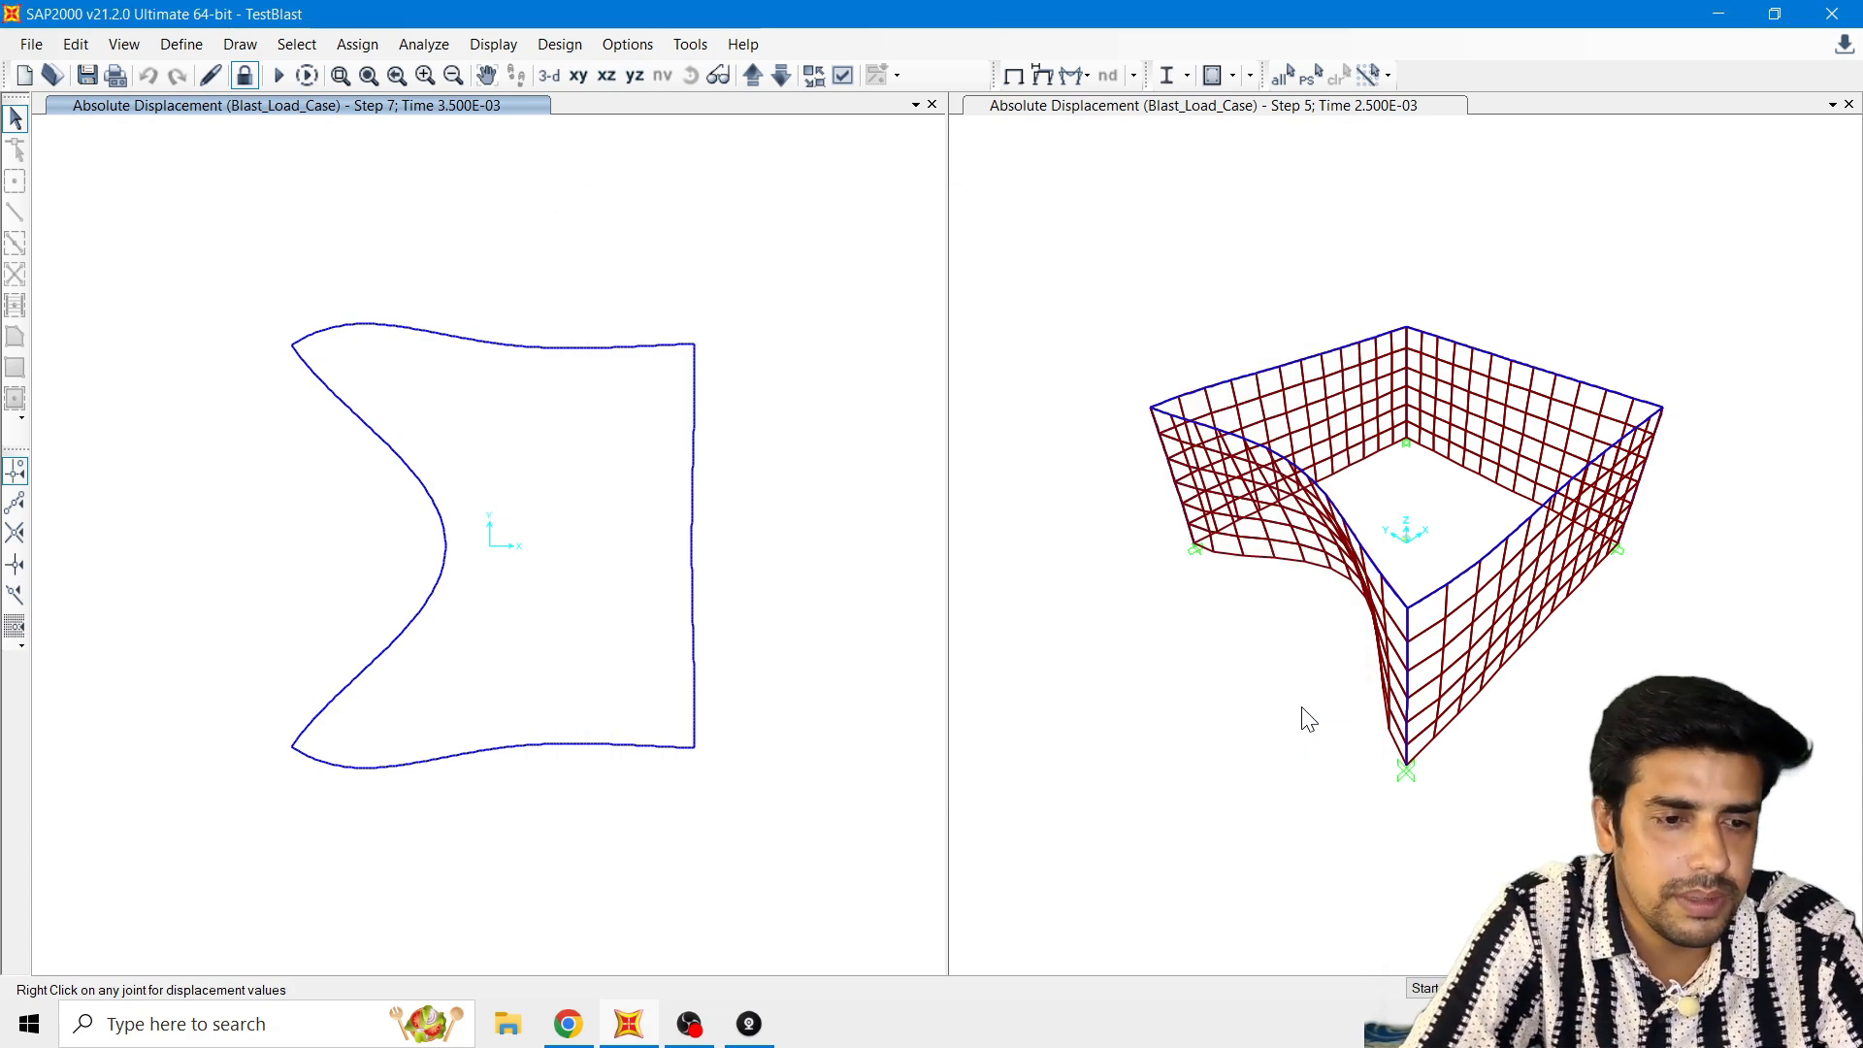
Step: Switch the plan view of the deformed structure to the XZ elevation
left_click(1034, 308)
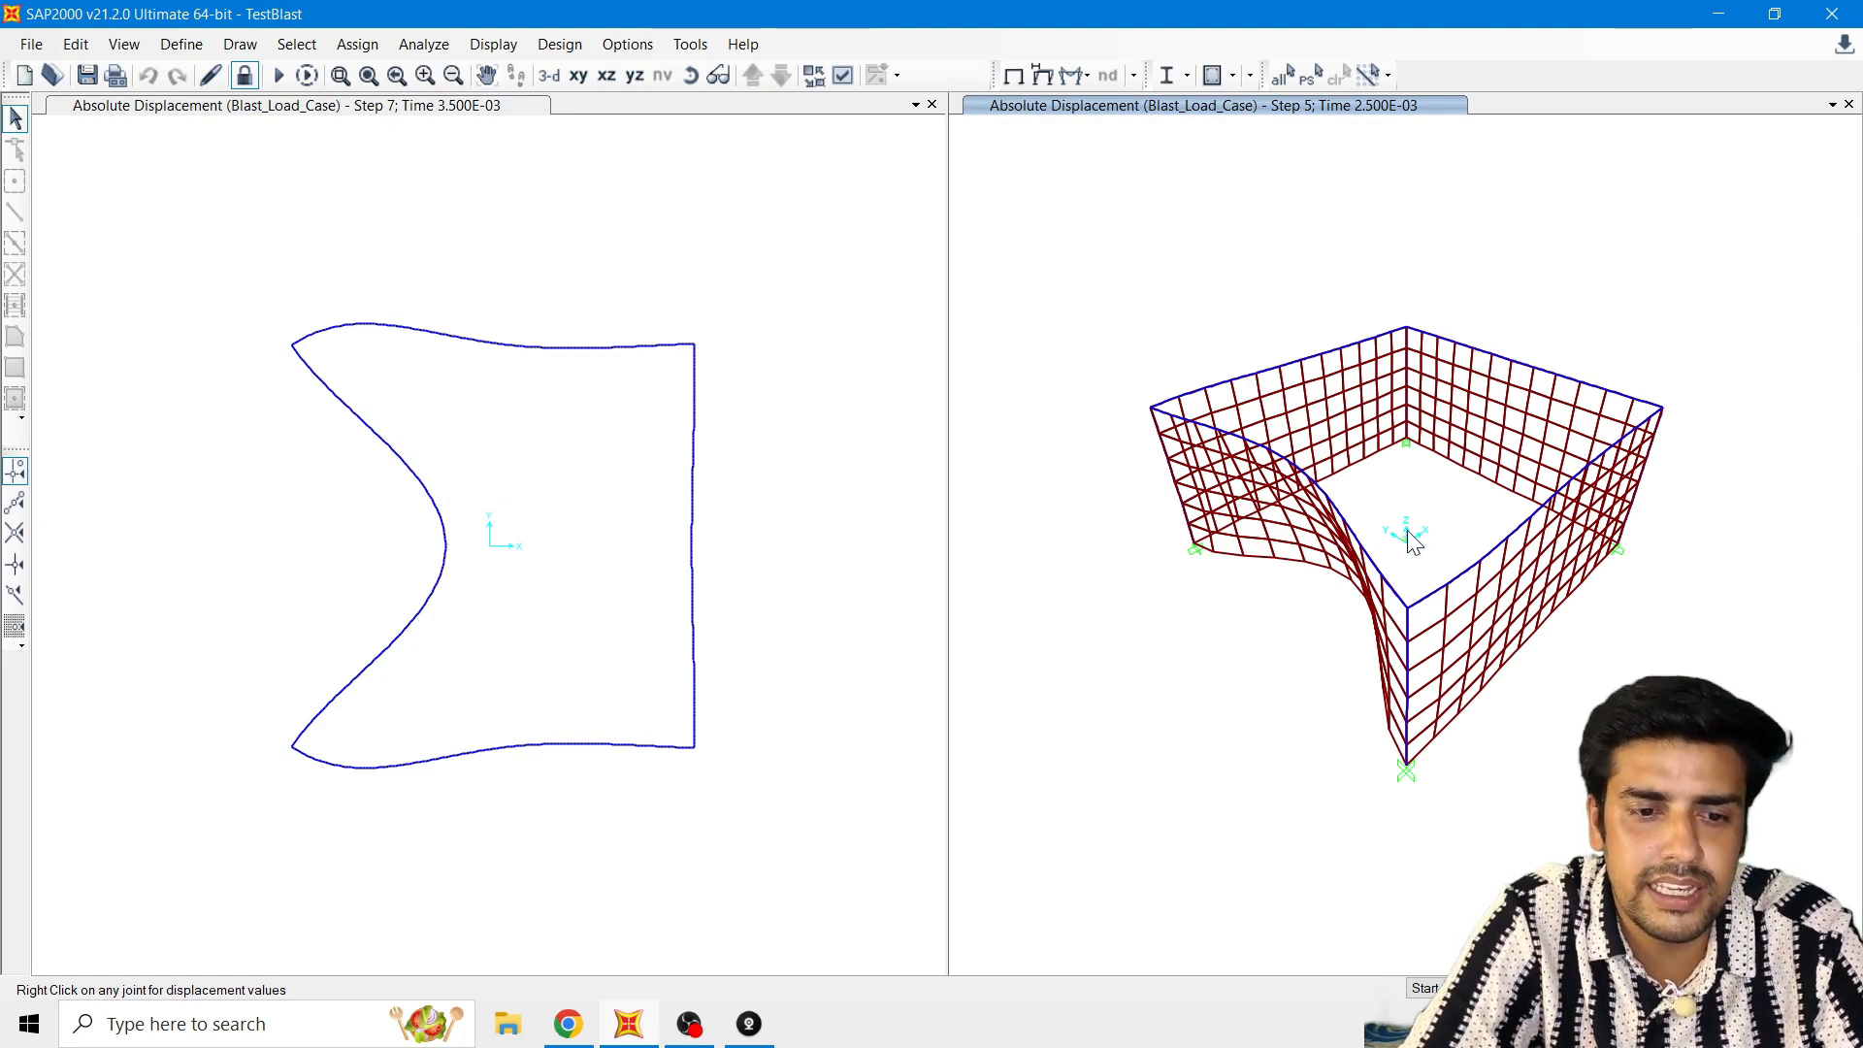
left_click(229, 169)
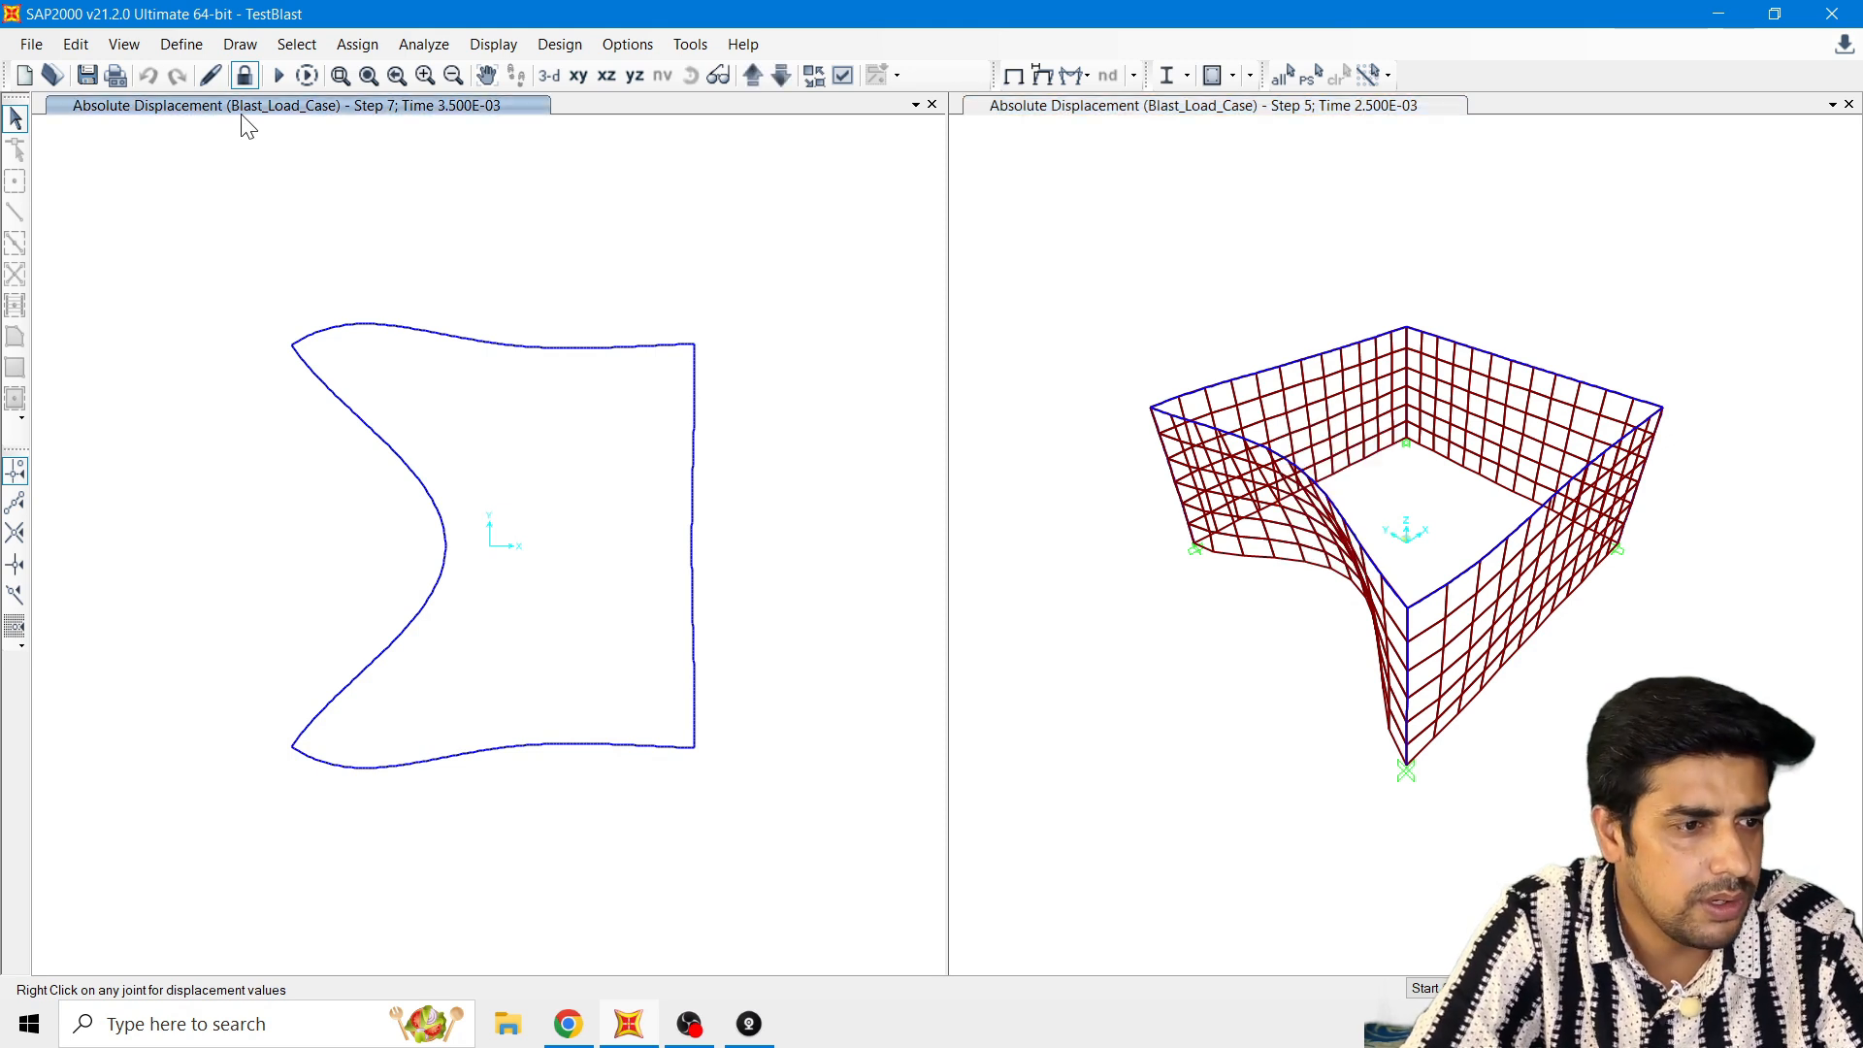
left_click(605, 77)
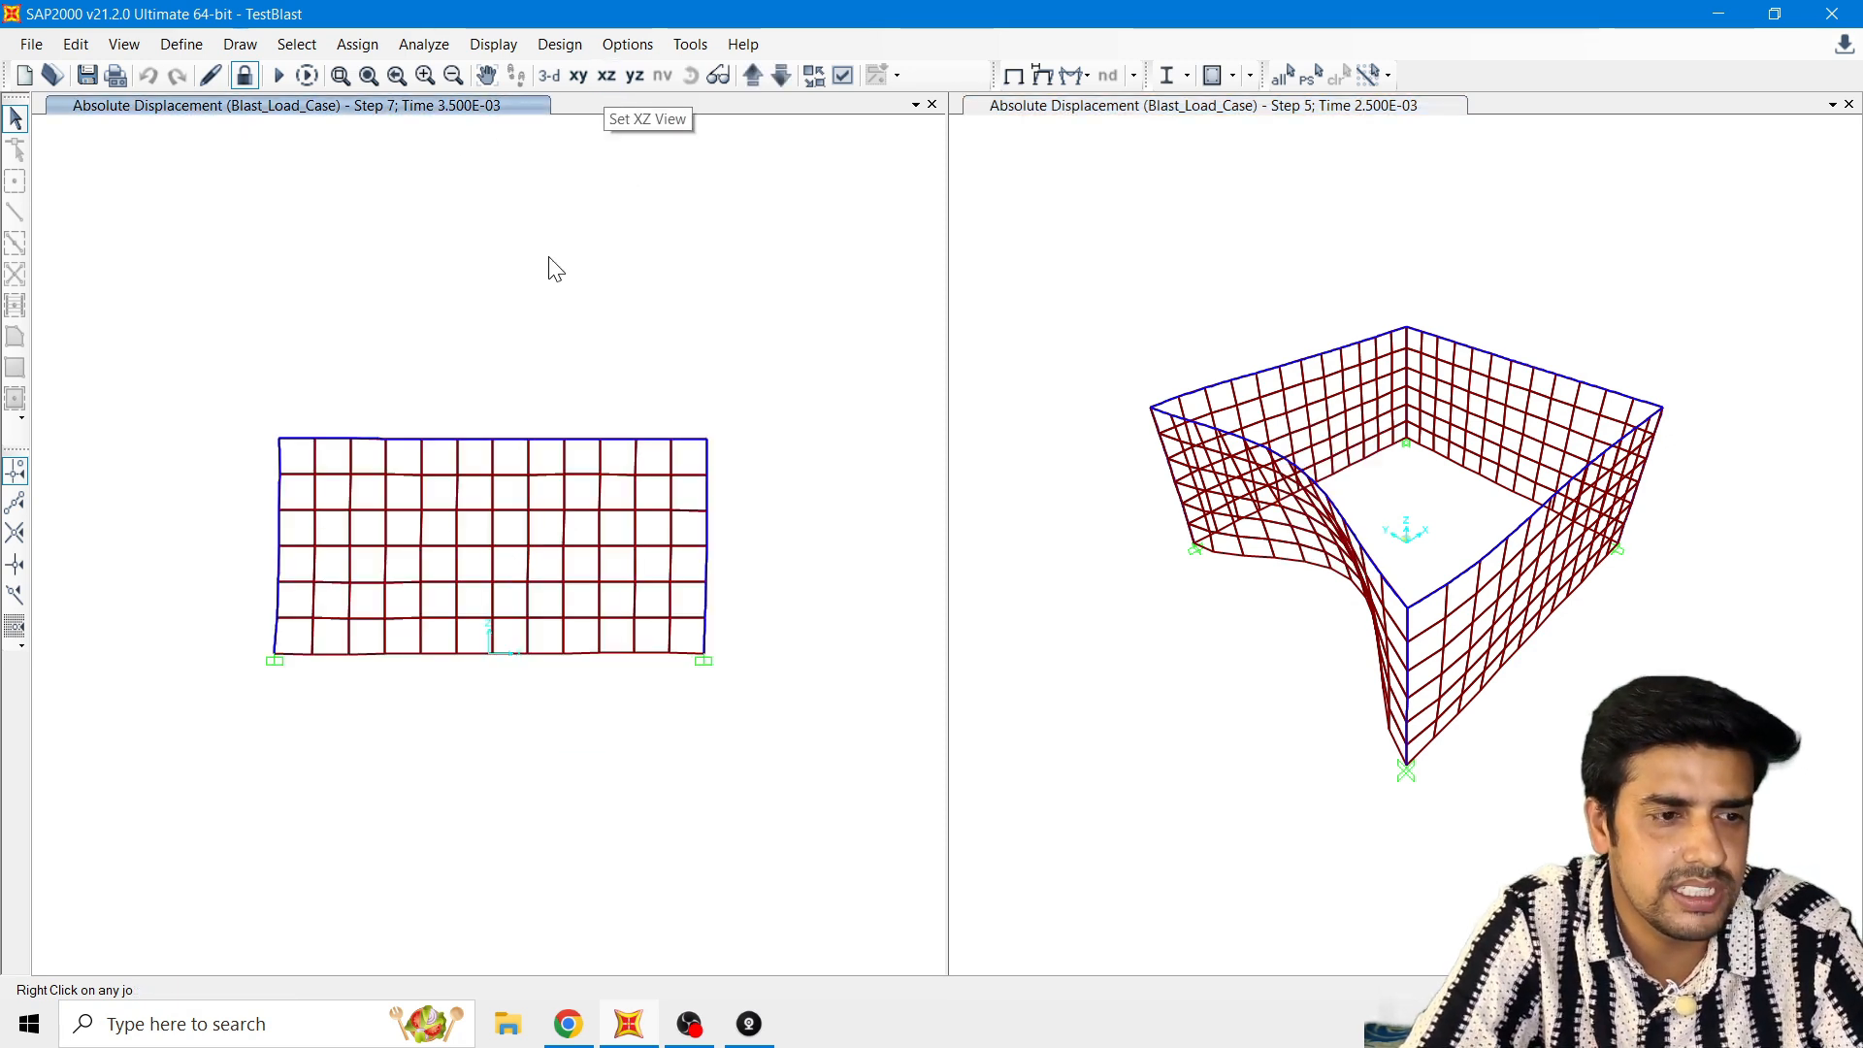
Step: Display the deformed shape of the DL+BL combination at step 1 with a user-defined scale of 1 in the XZ view
left_click(1041, 77)
left_click_drag(928, 57, 1175, 54)
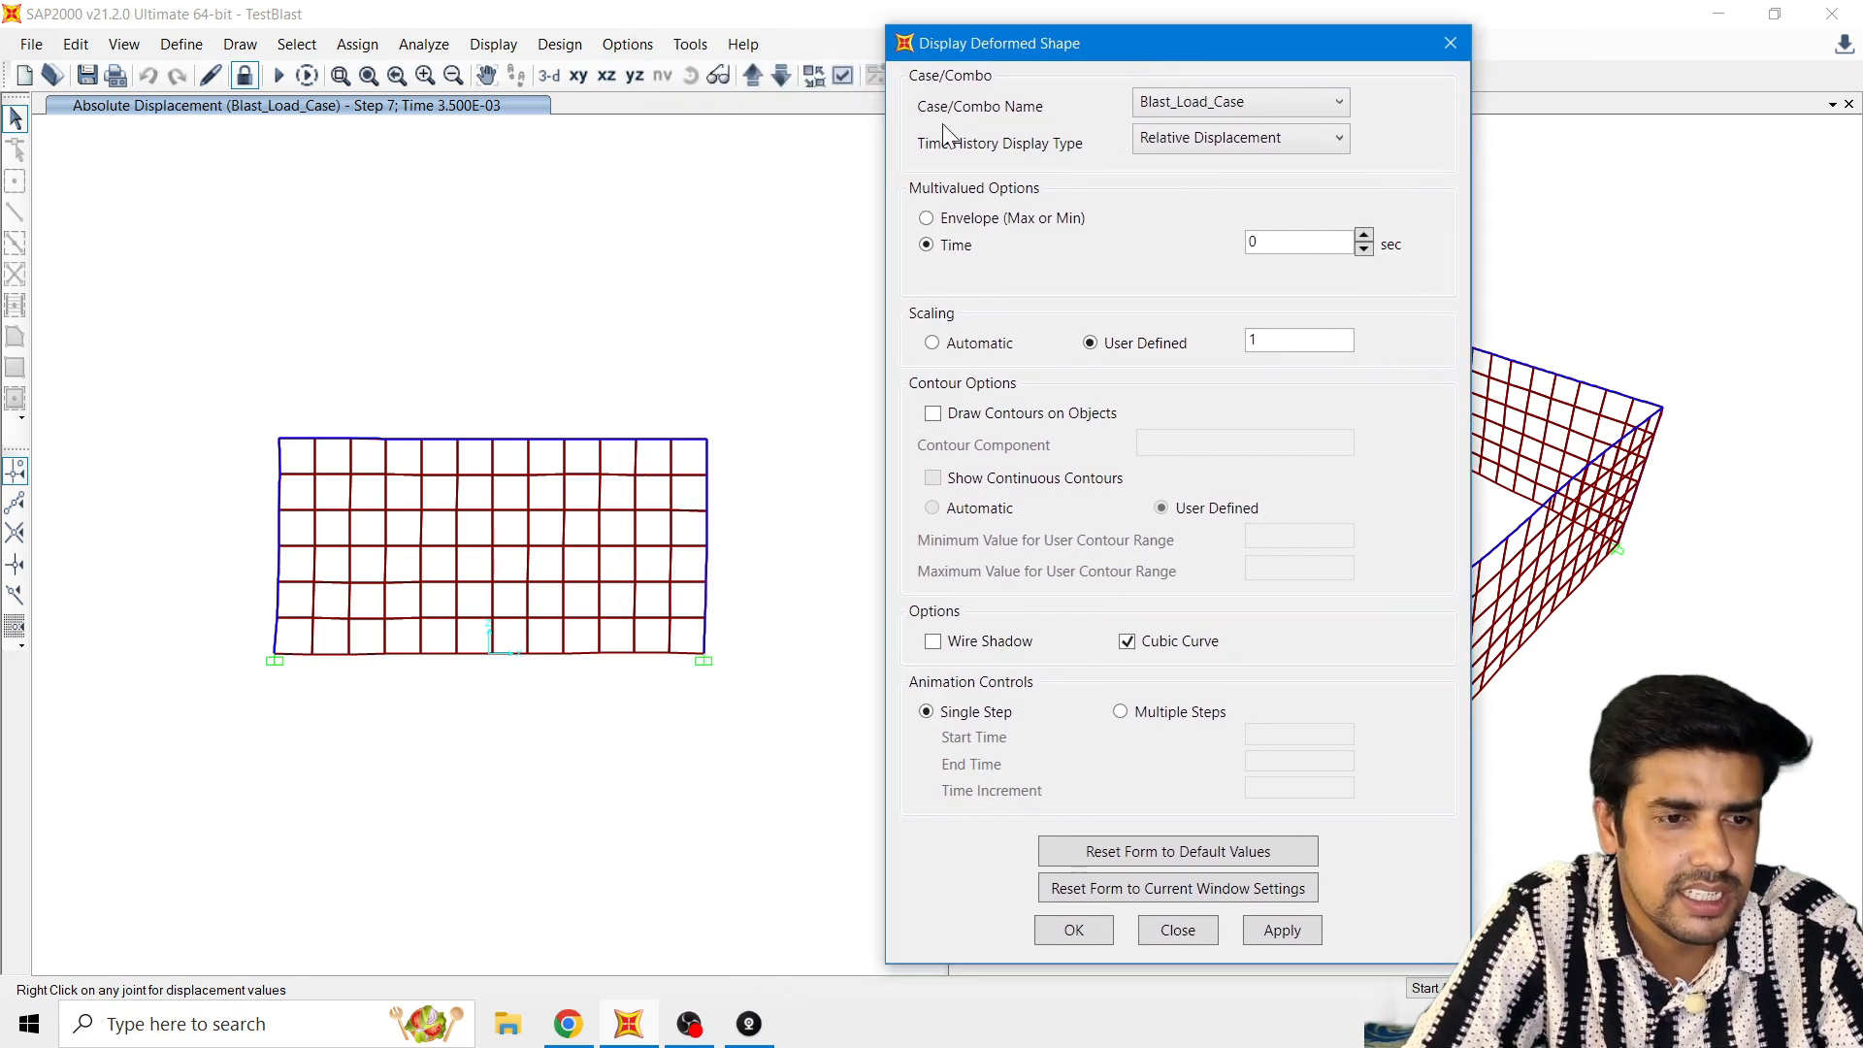
left_click(1194, 111)
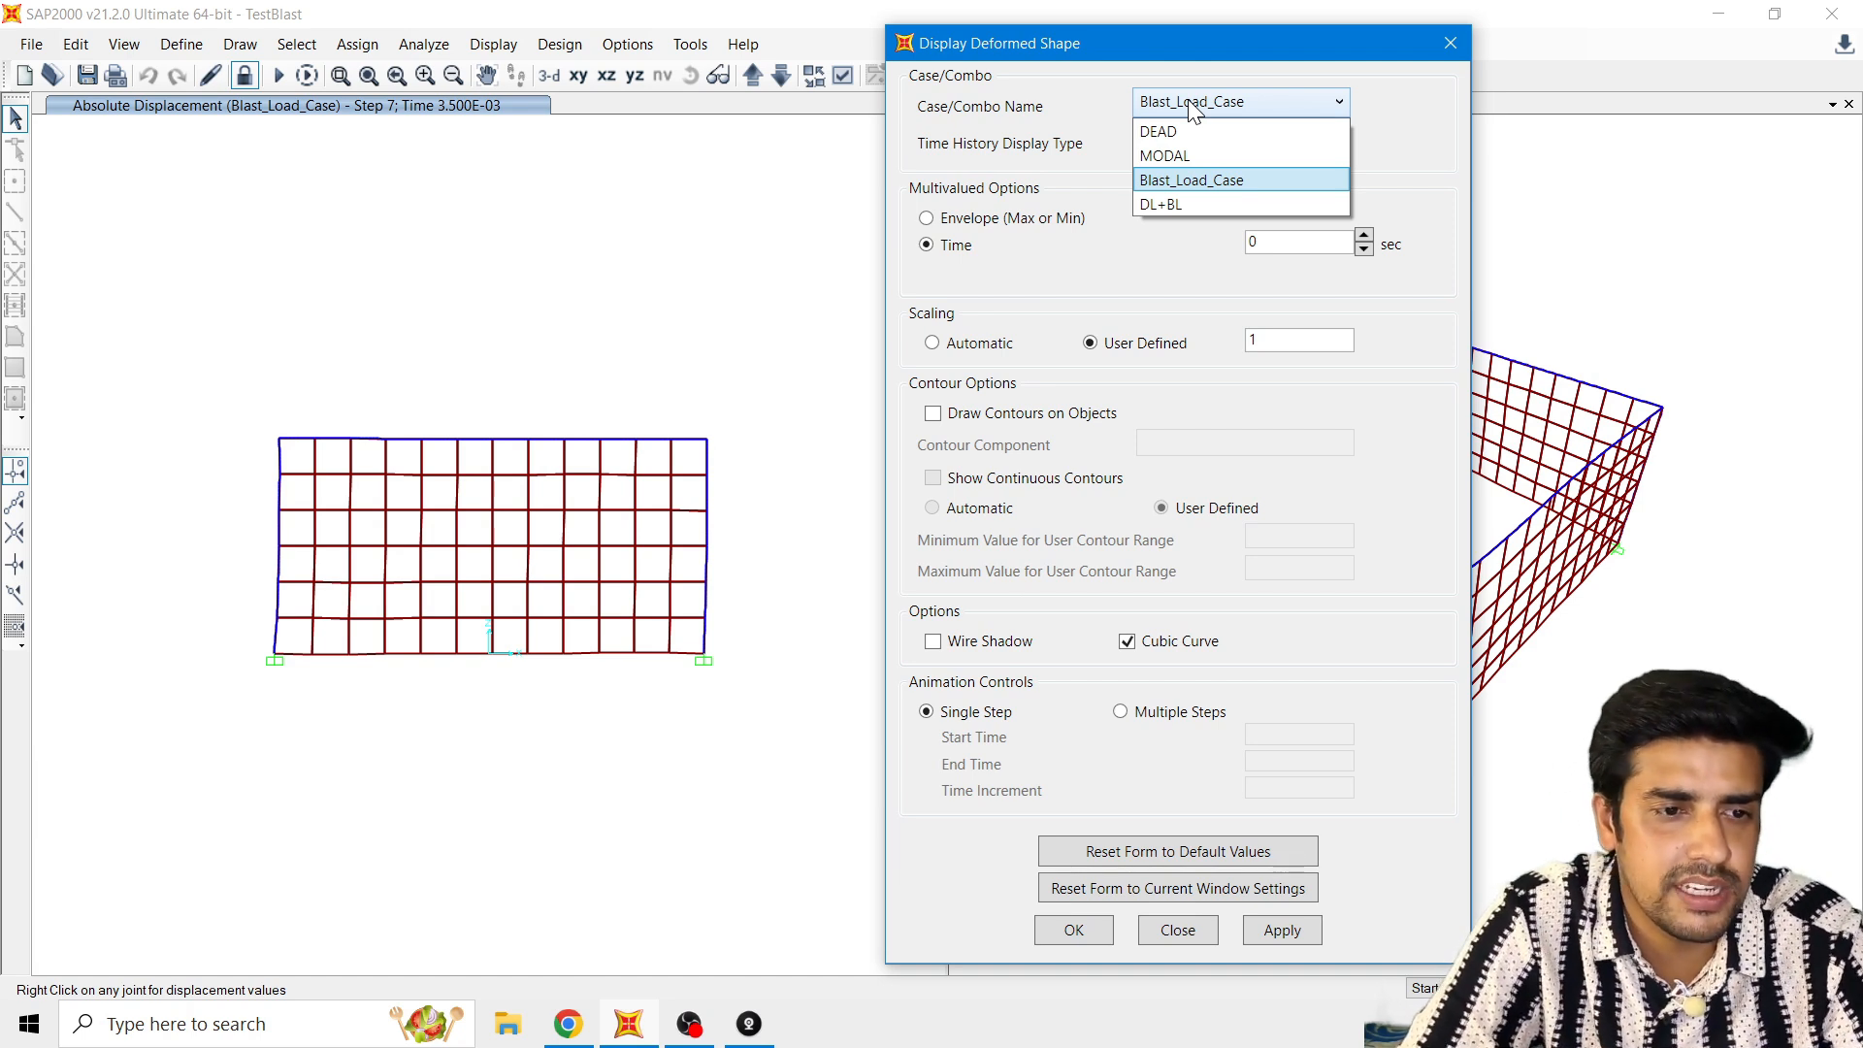
left_click(1164, 206)
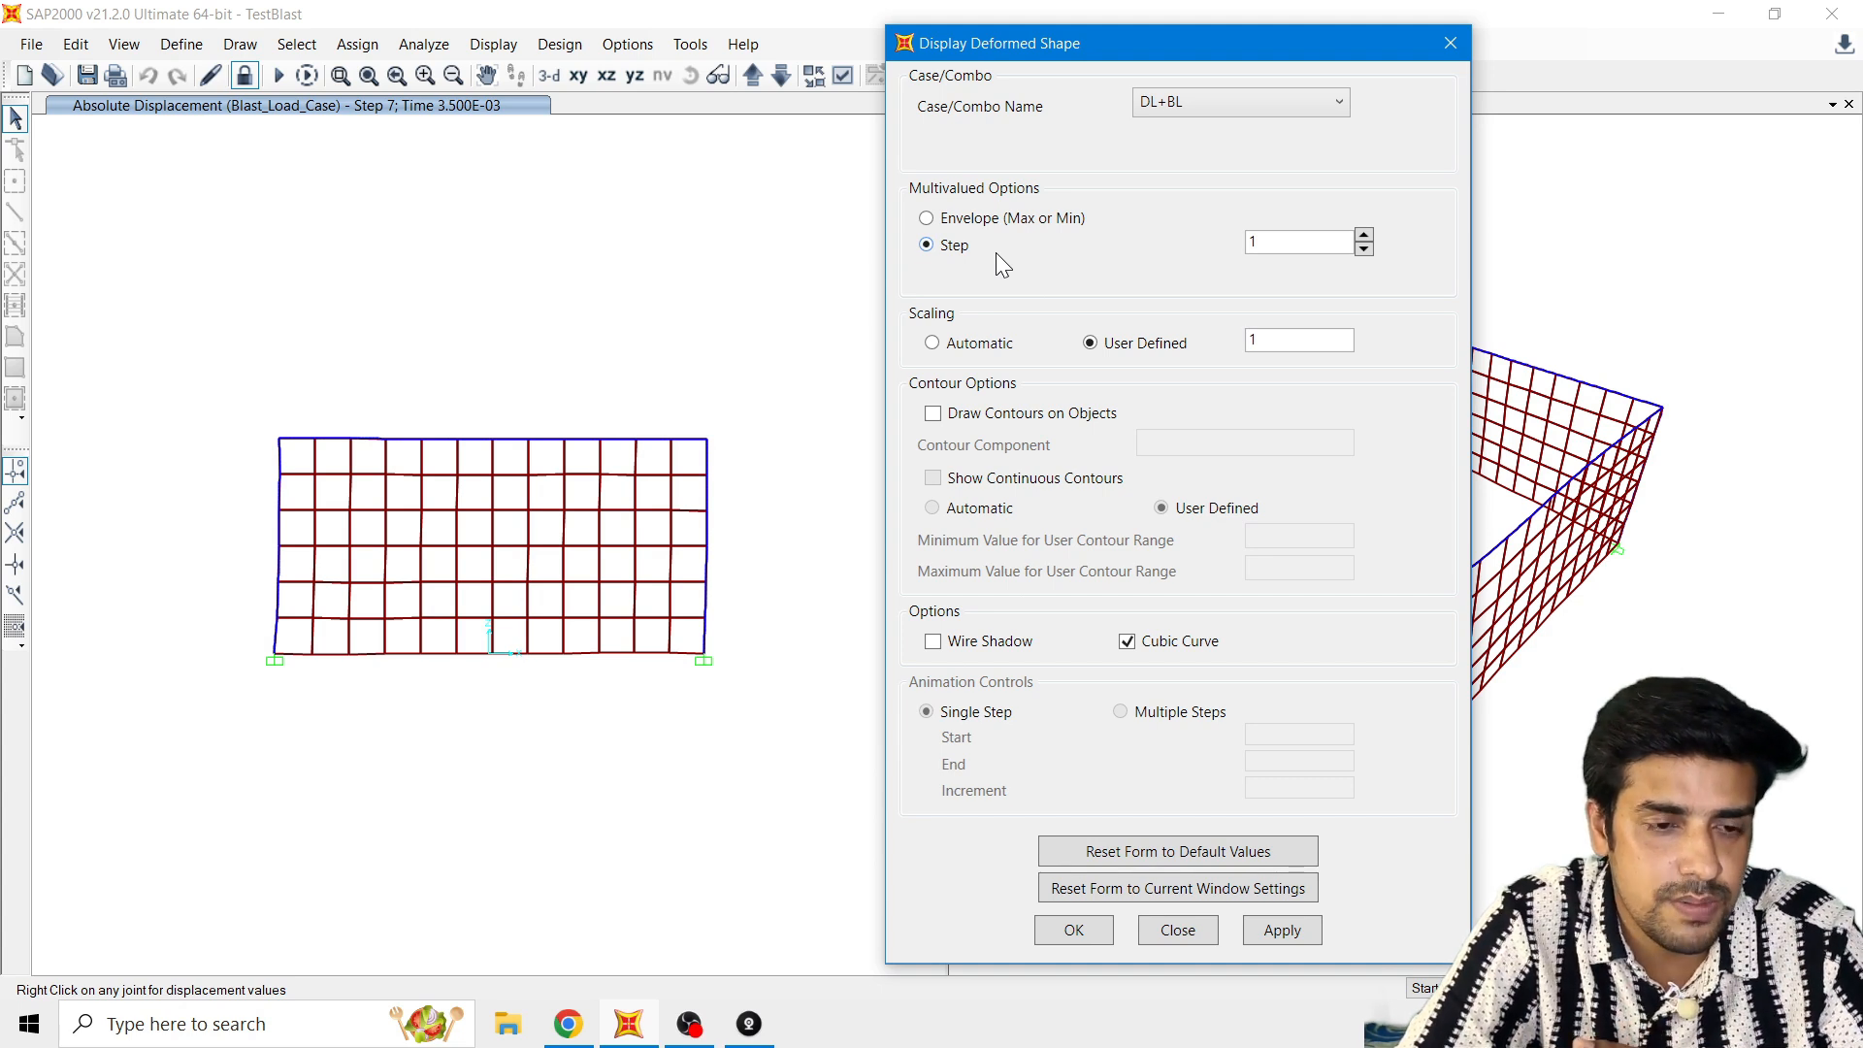
double_click(1279, 340)
left_click_drag(1141, 36, 1100, 26)
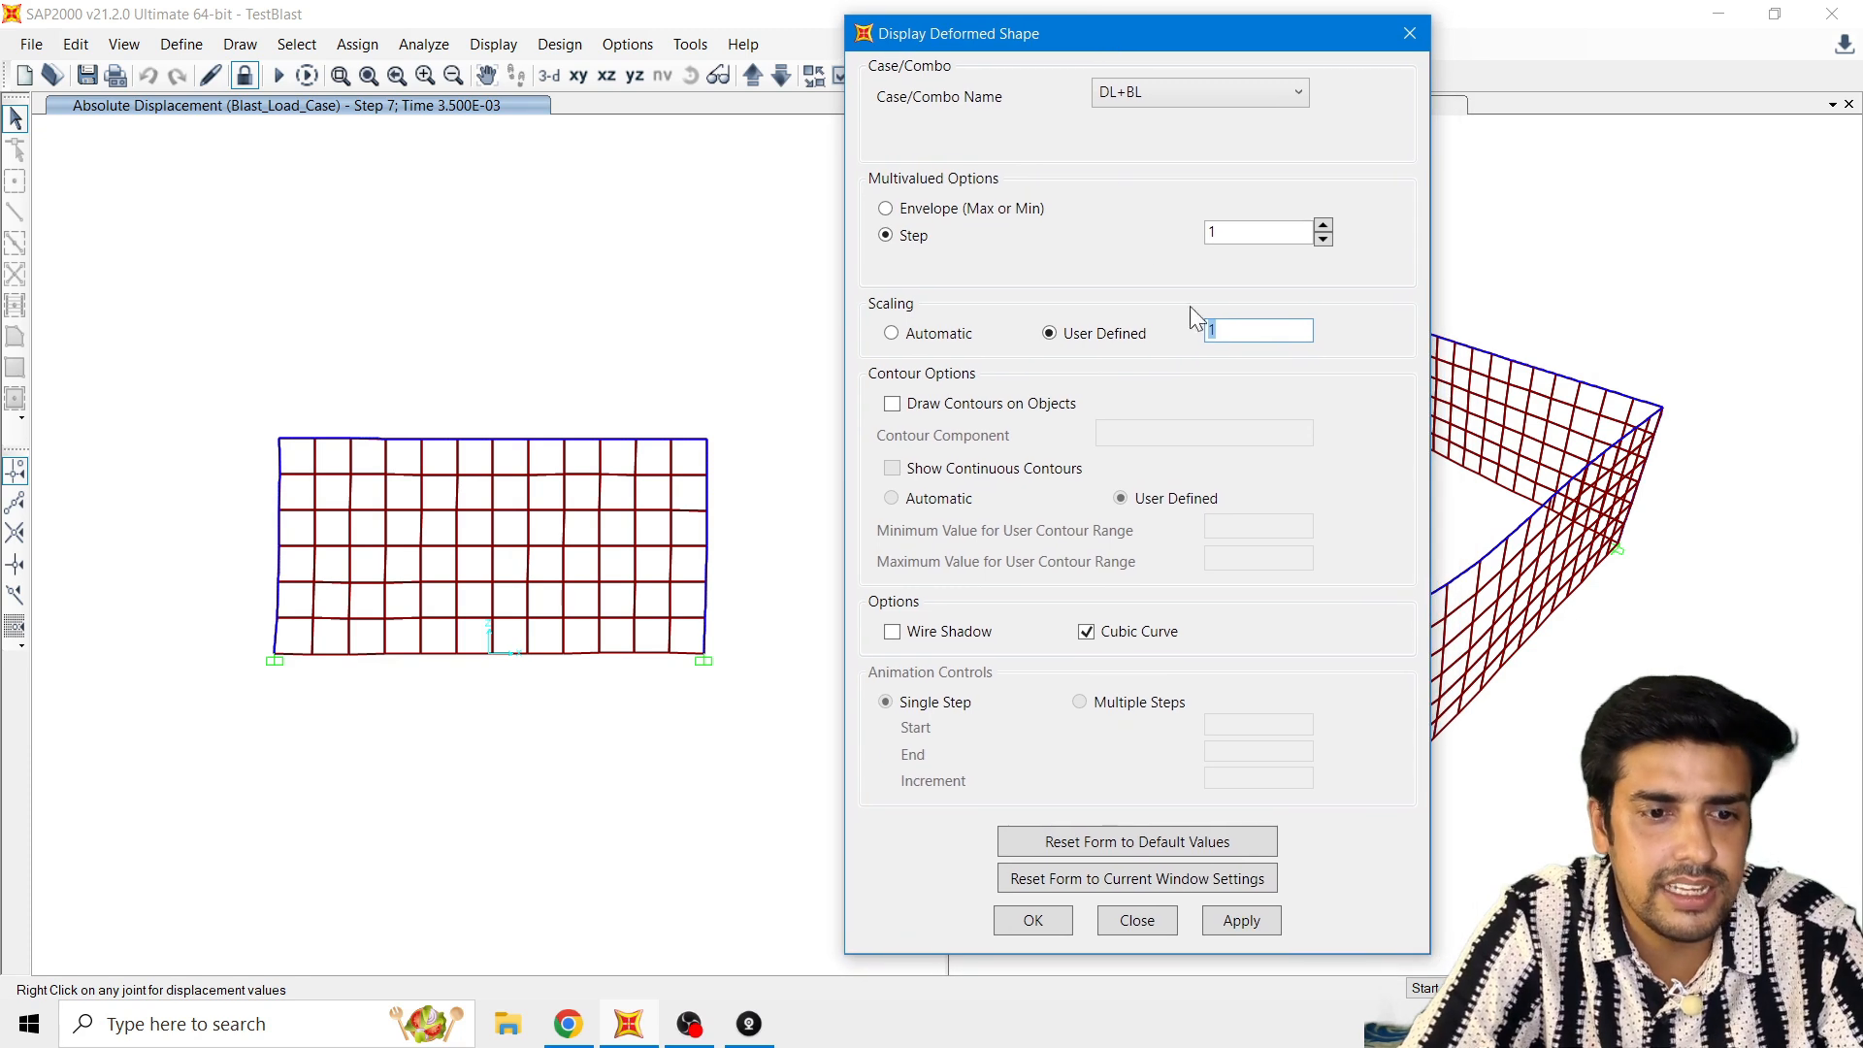
left_click(1234, 328)
double_click(1235, 328)
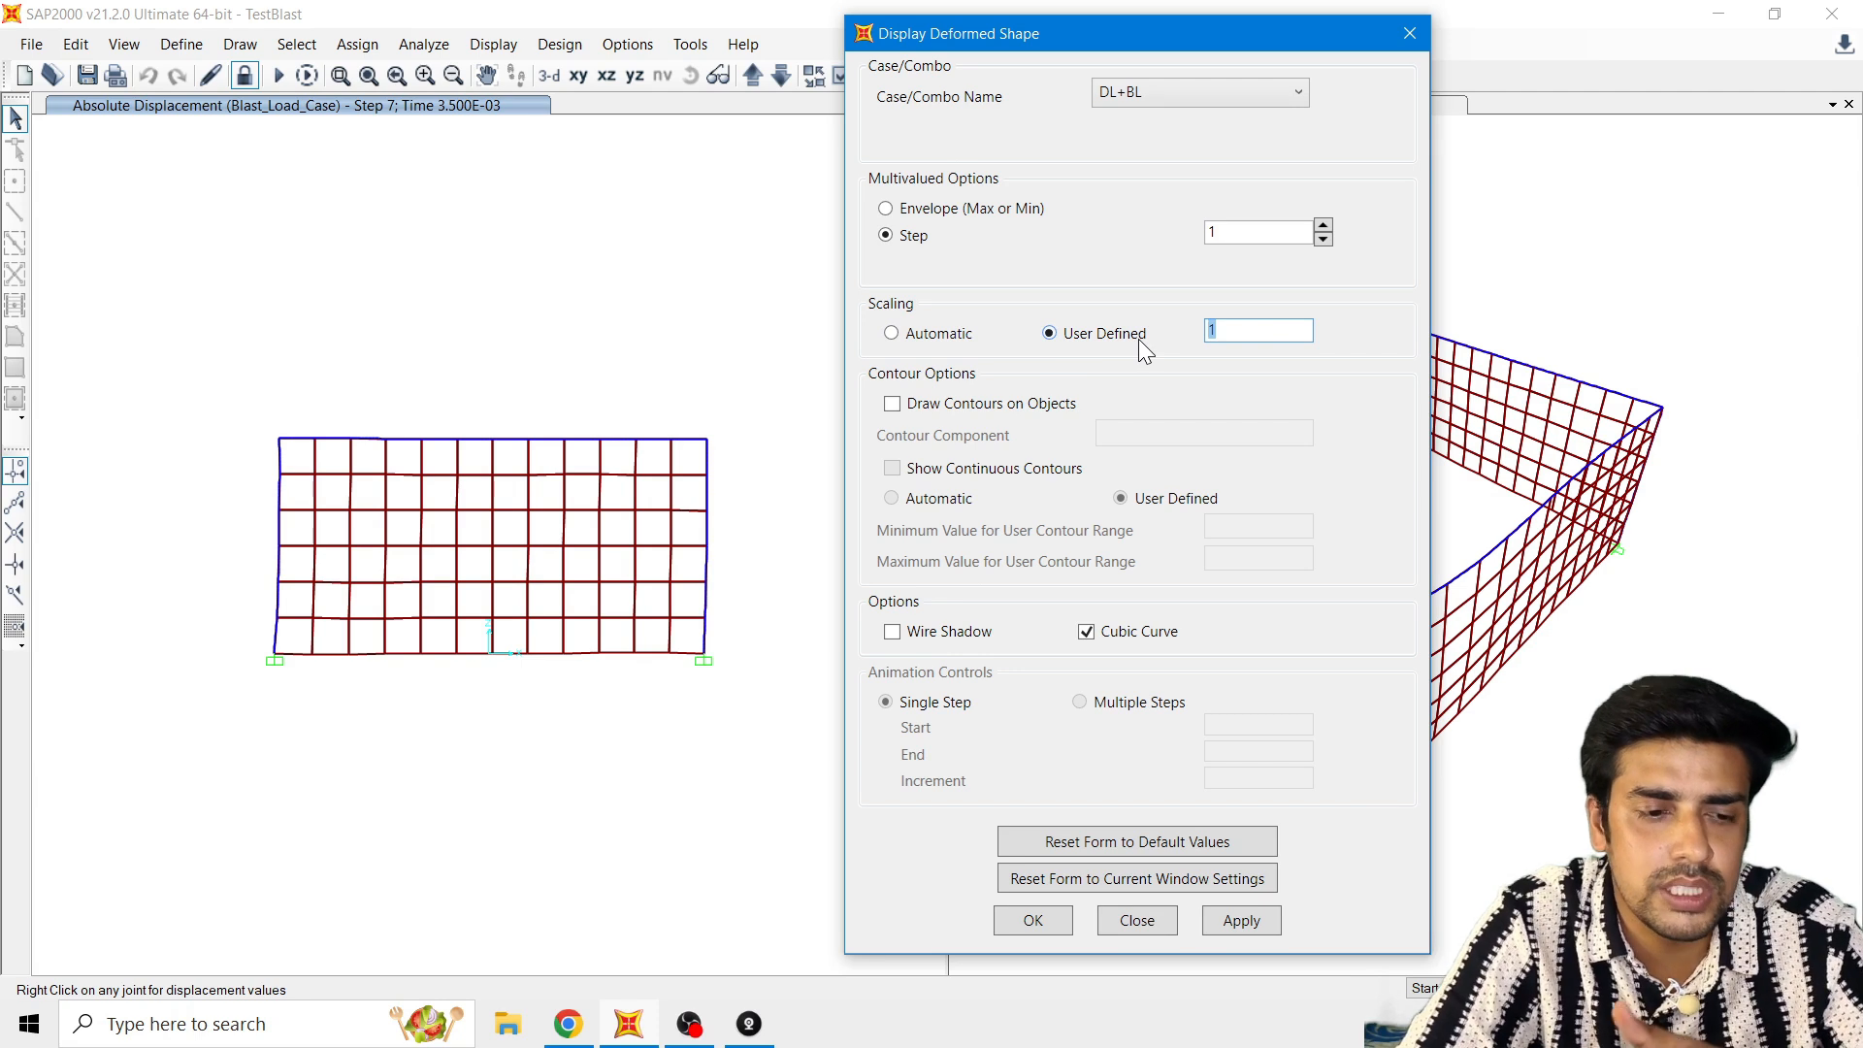
left_click(1230, 922)
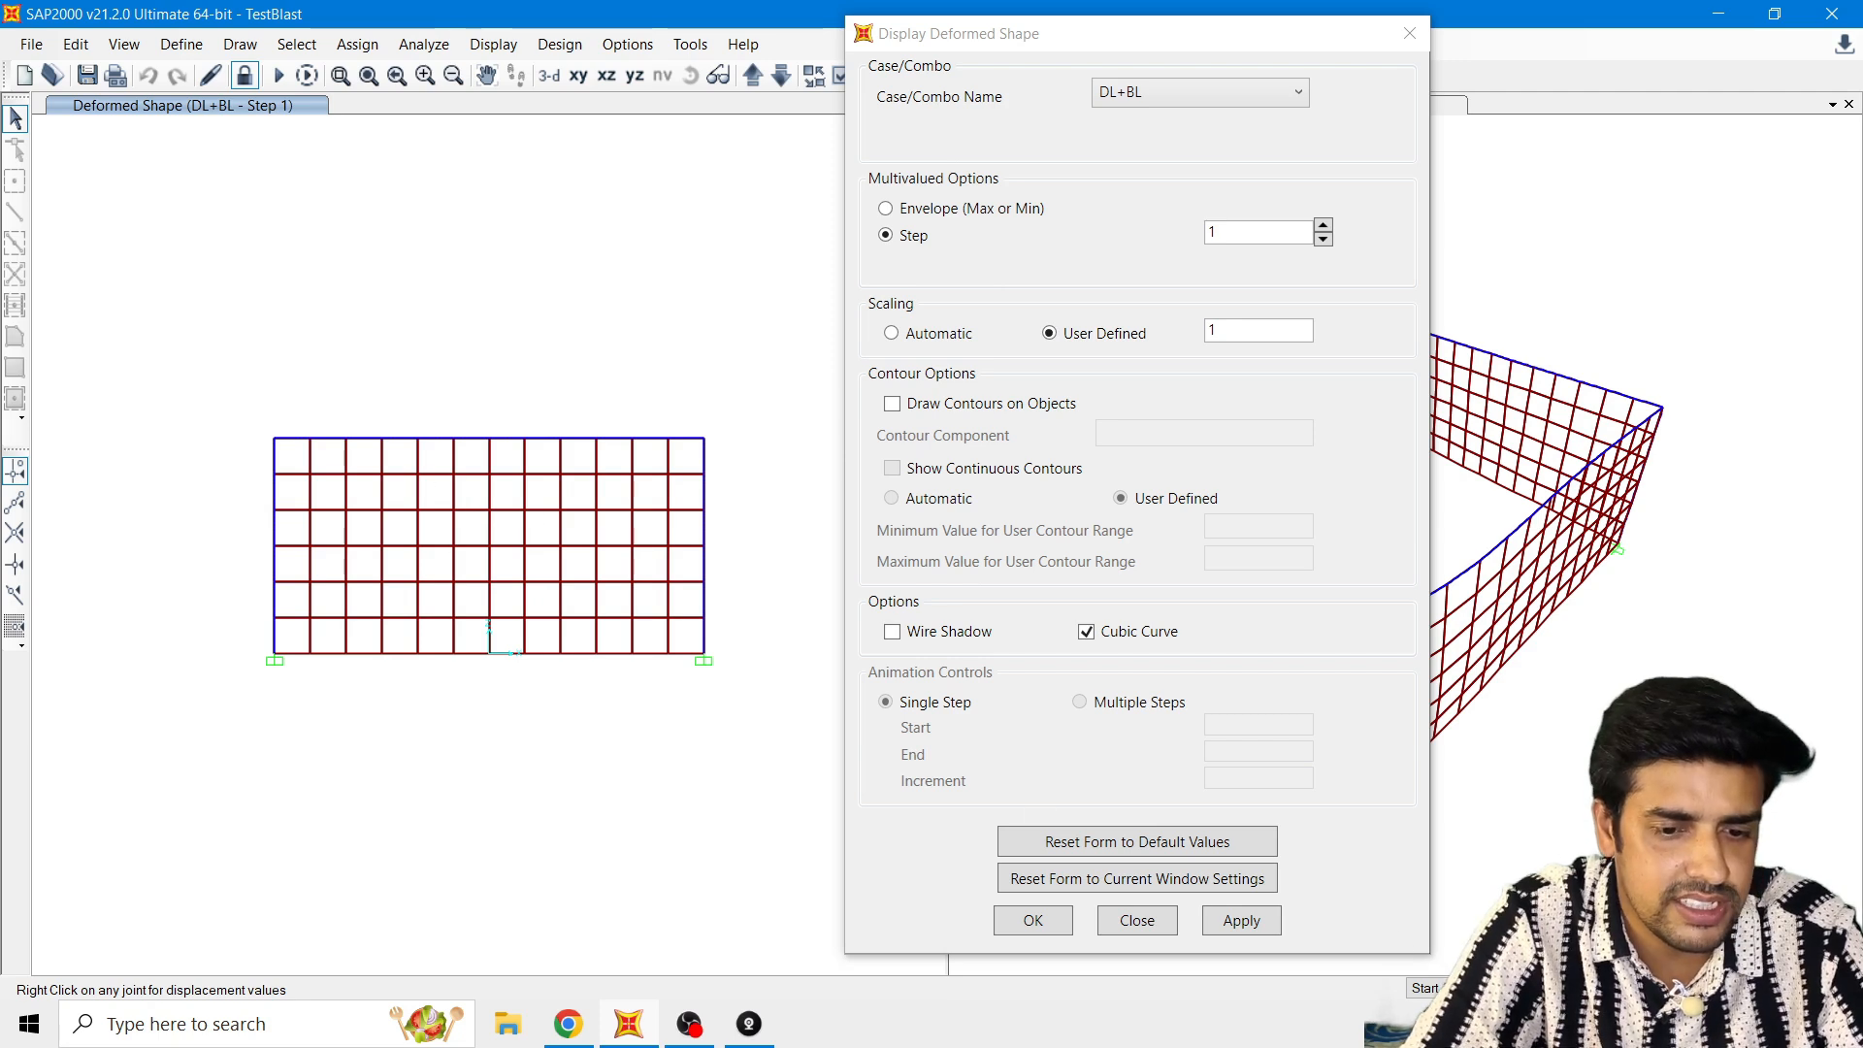
Step: Advance the DL+BL deformed shape to step 3 and examine the wall's deformation up close
left_click(1564, 988)
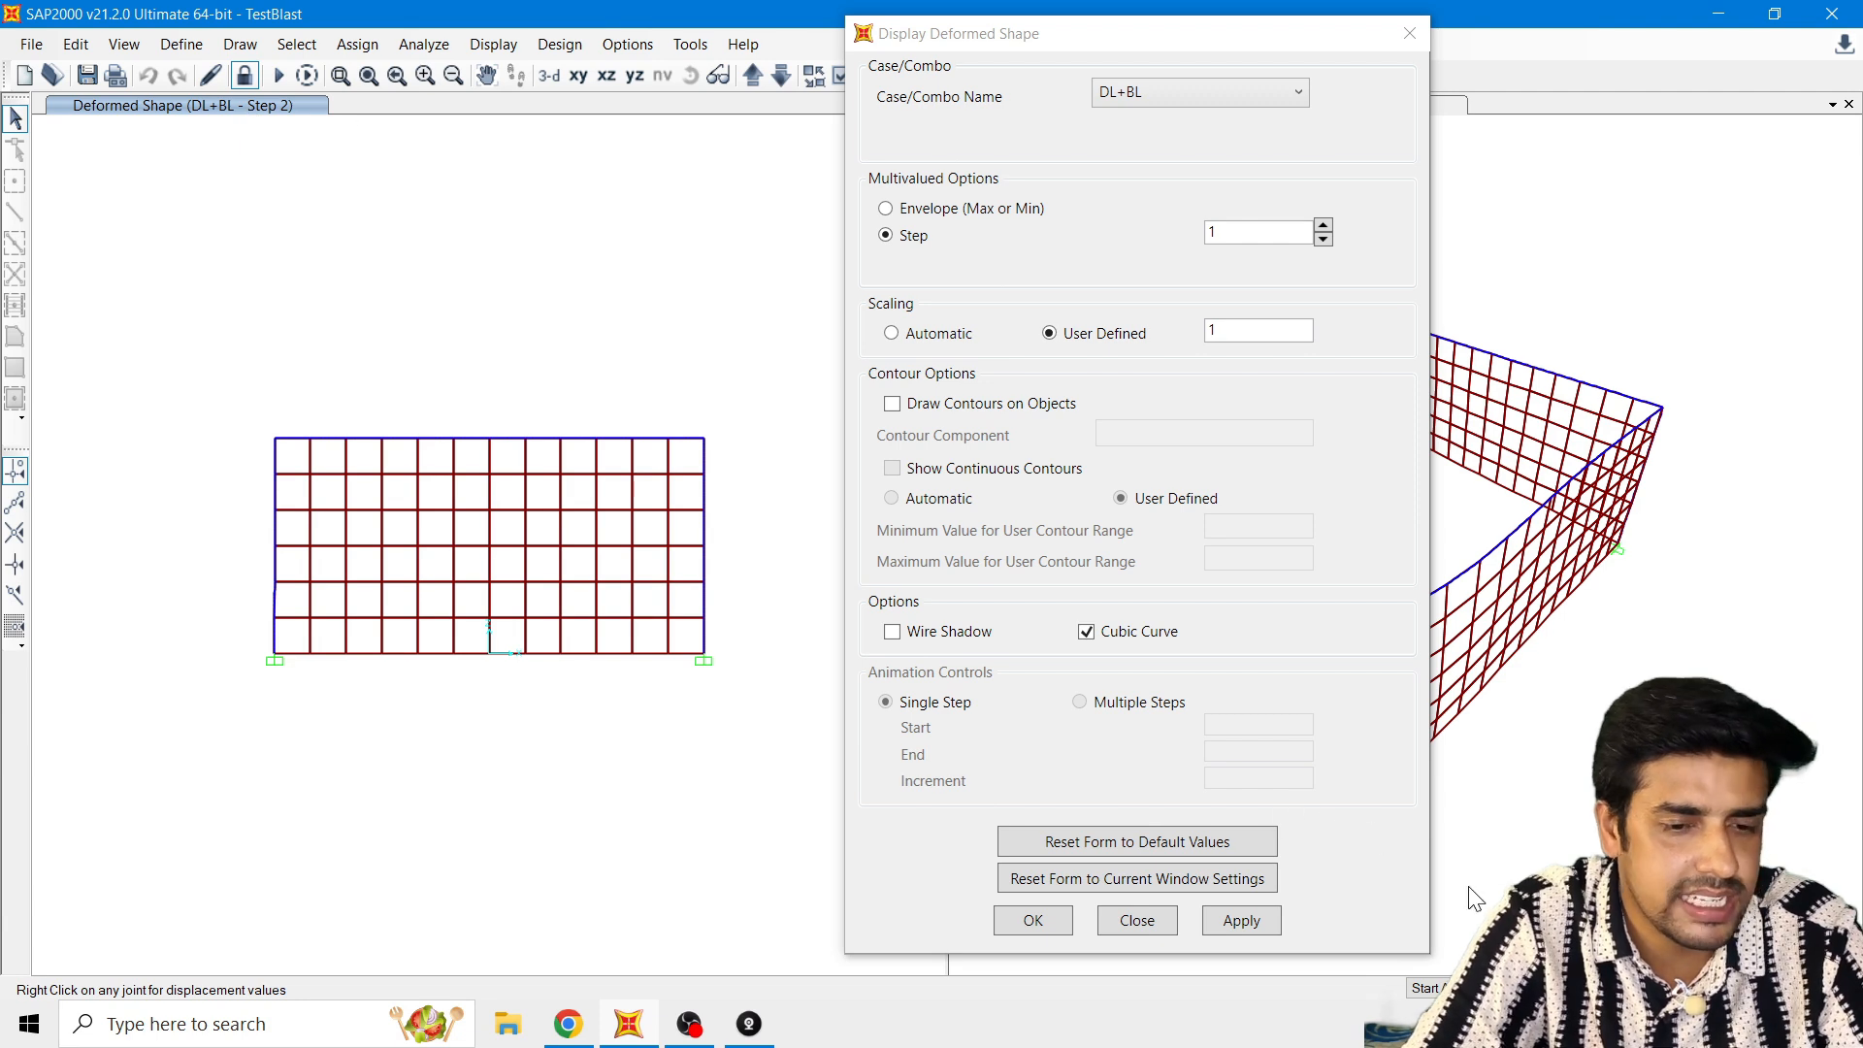
left_click(1564, 988)
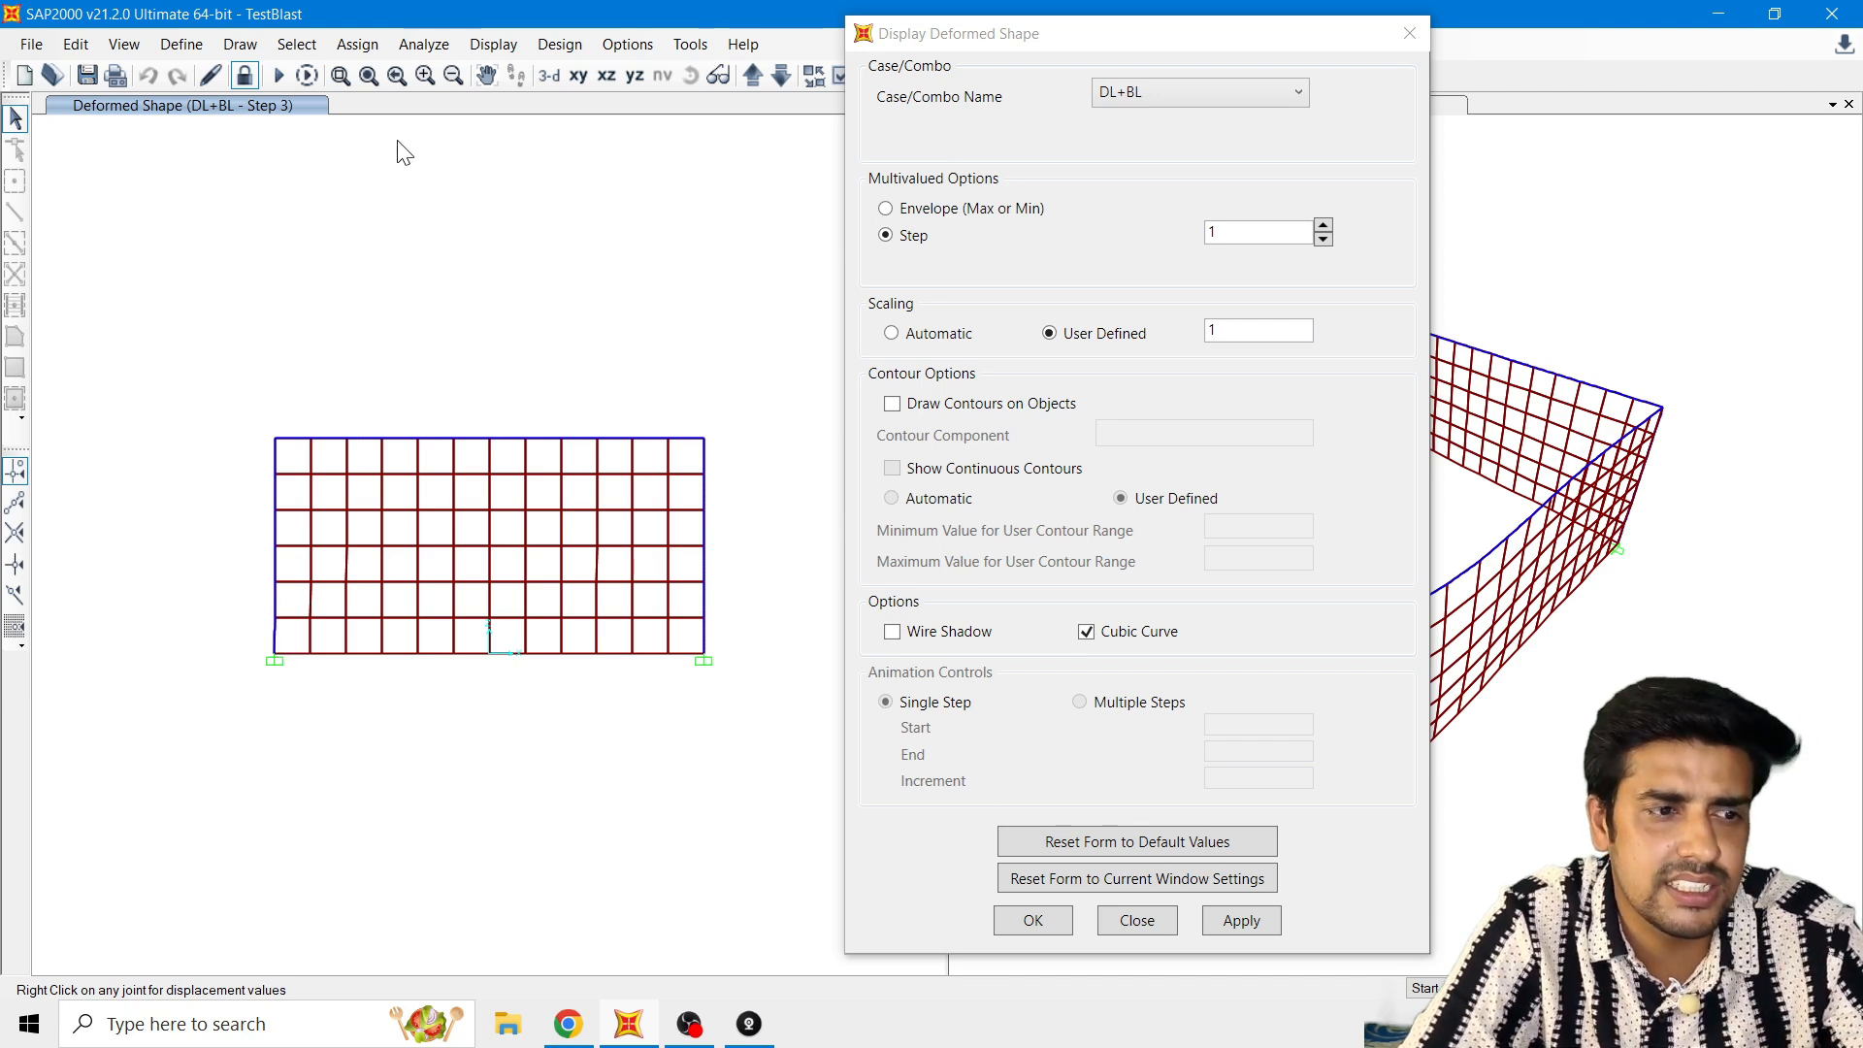
left_click(424, 77)
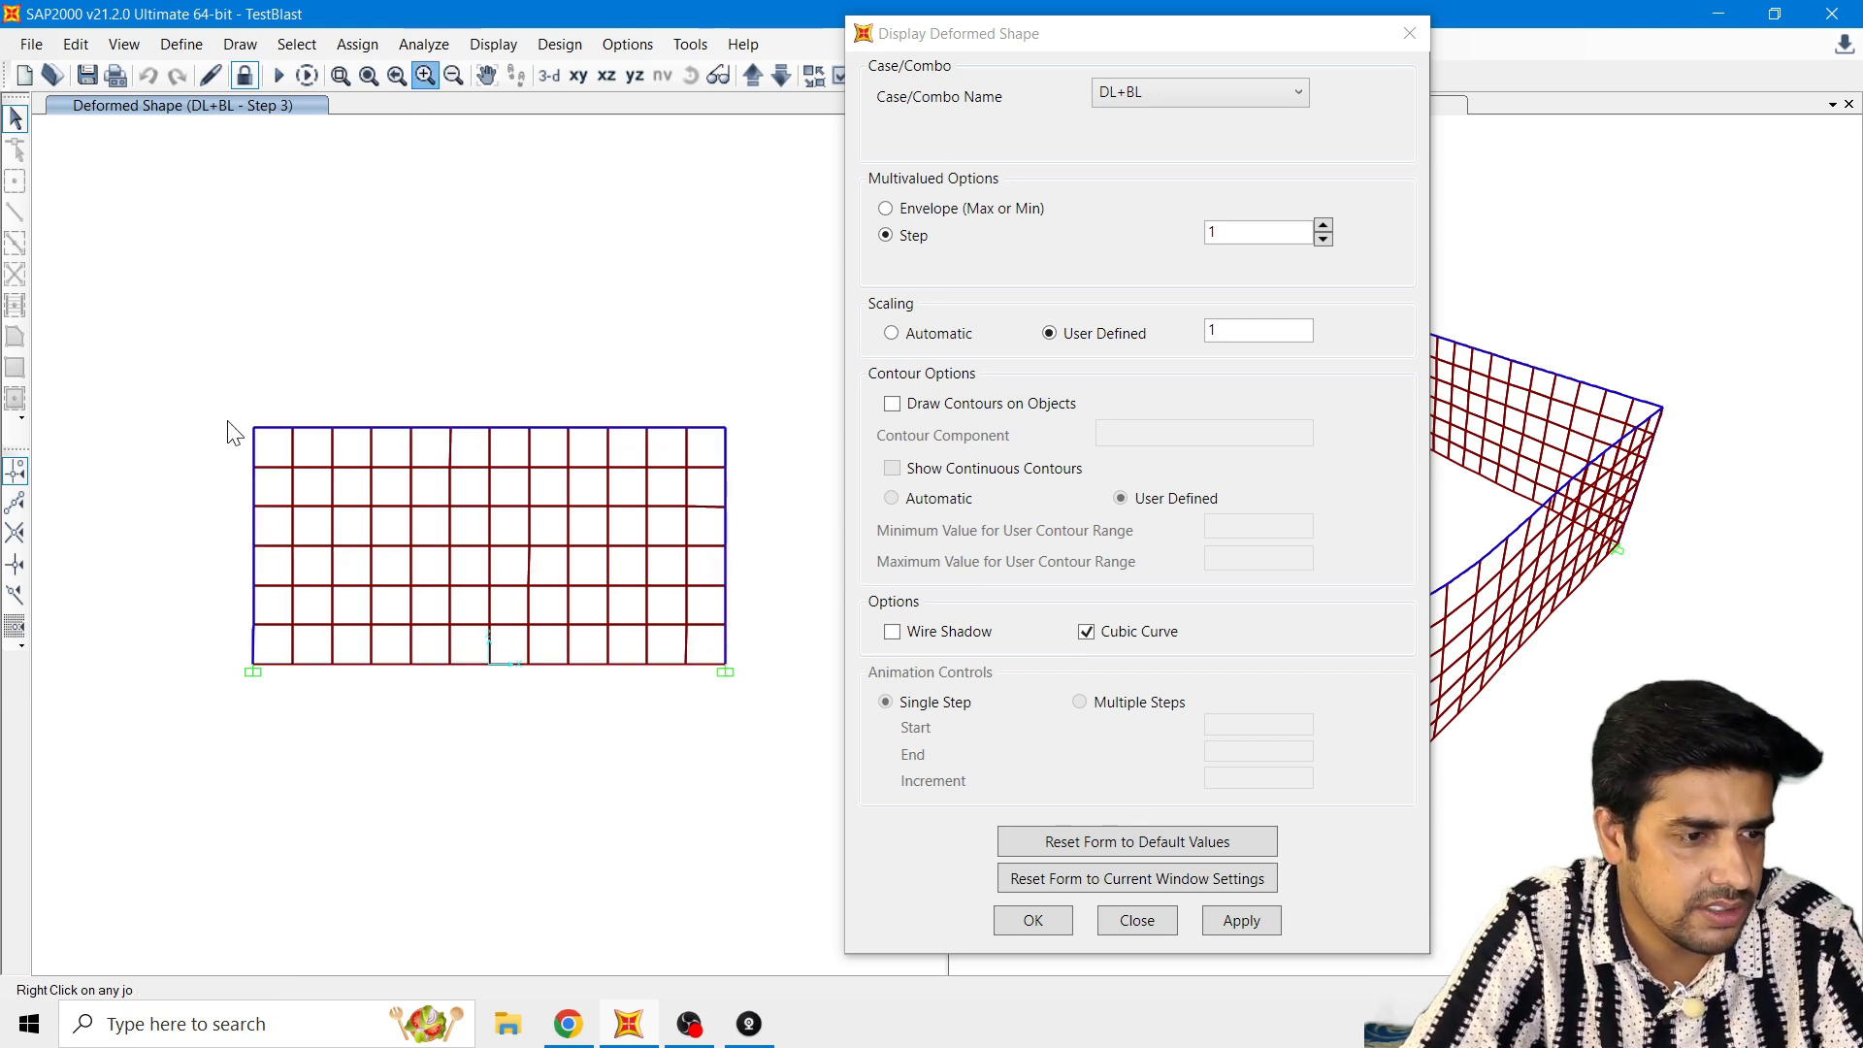
left_click(425, 74)
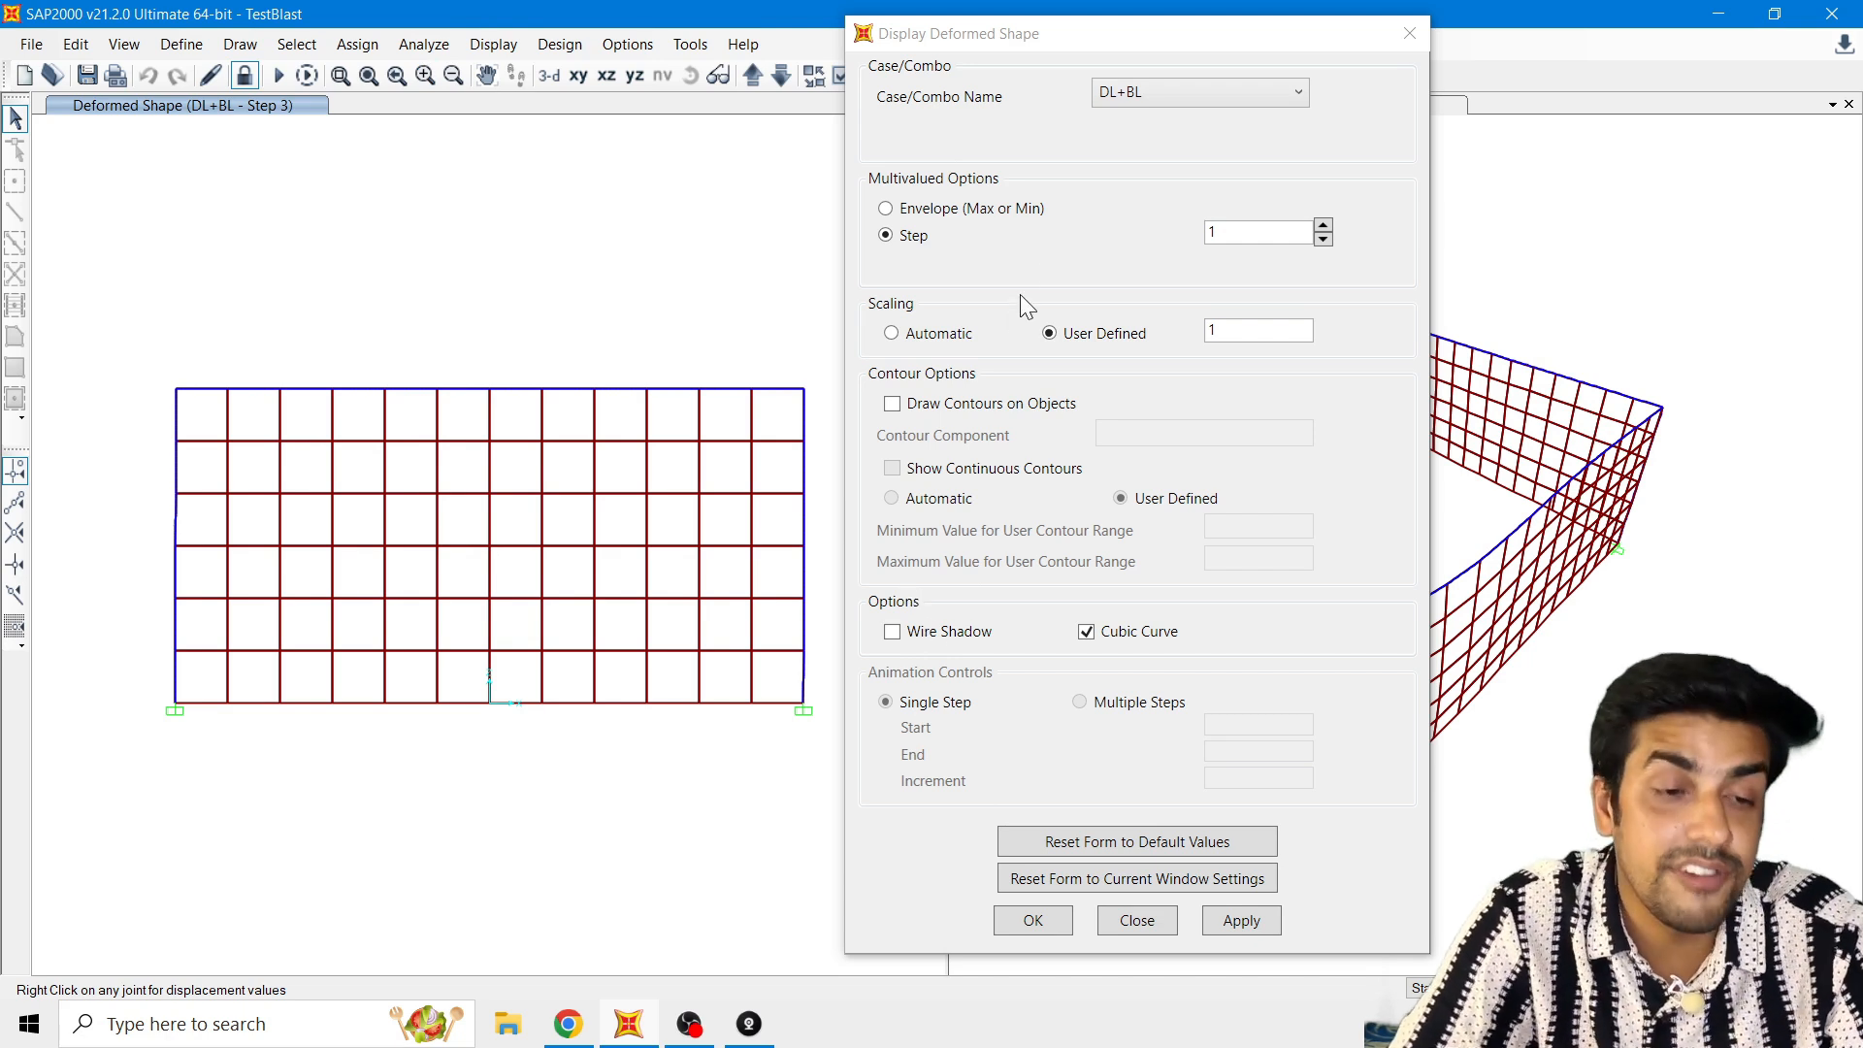
Step: Apply a user-defined scale of 2 to the DL+BL deformed shape and advance through the results to step 6
double_click(1242, 328)
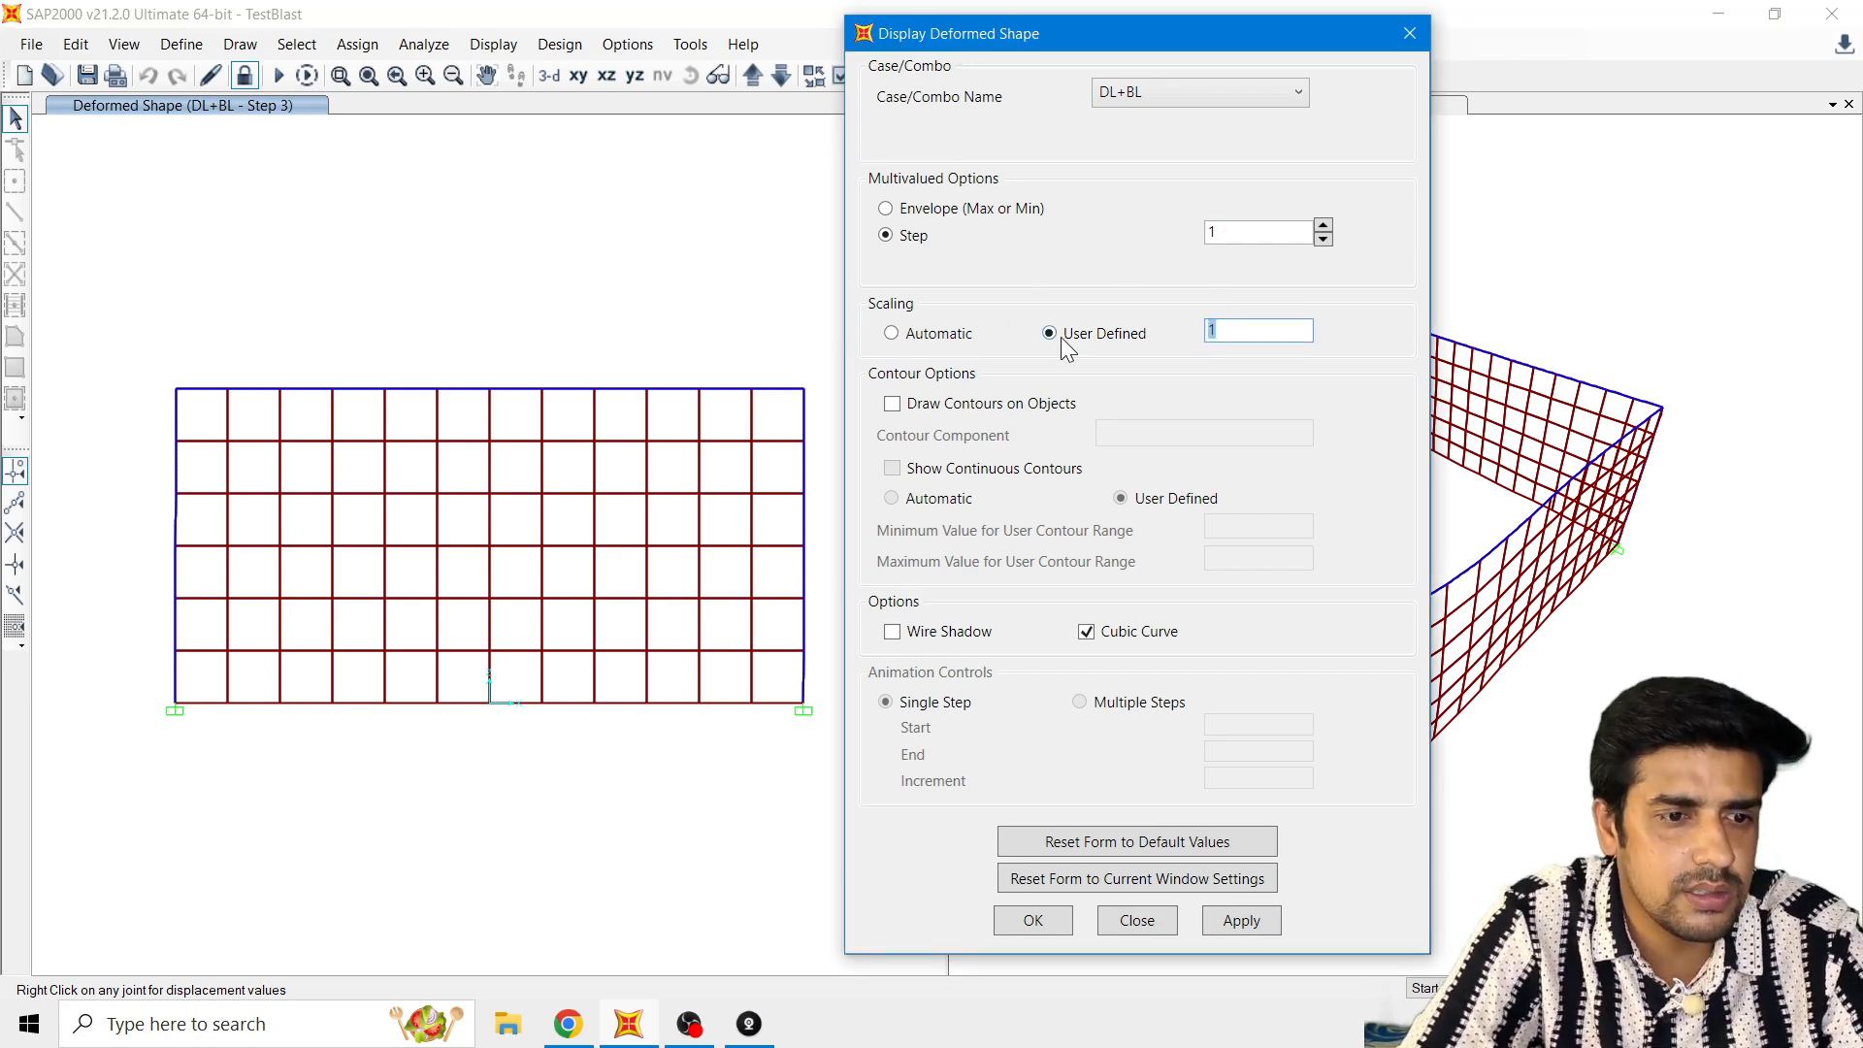
type("2")
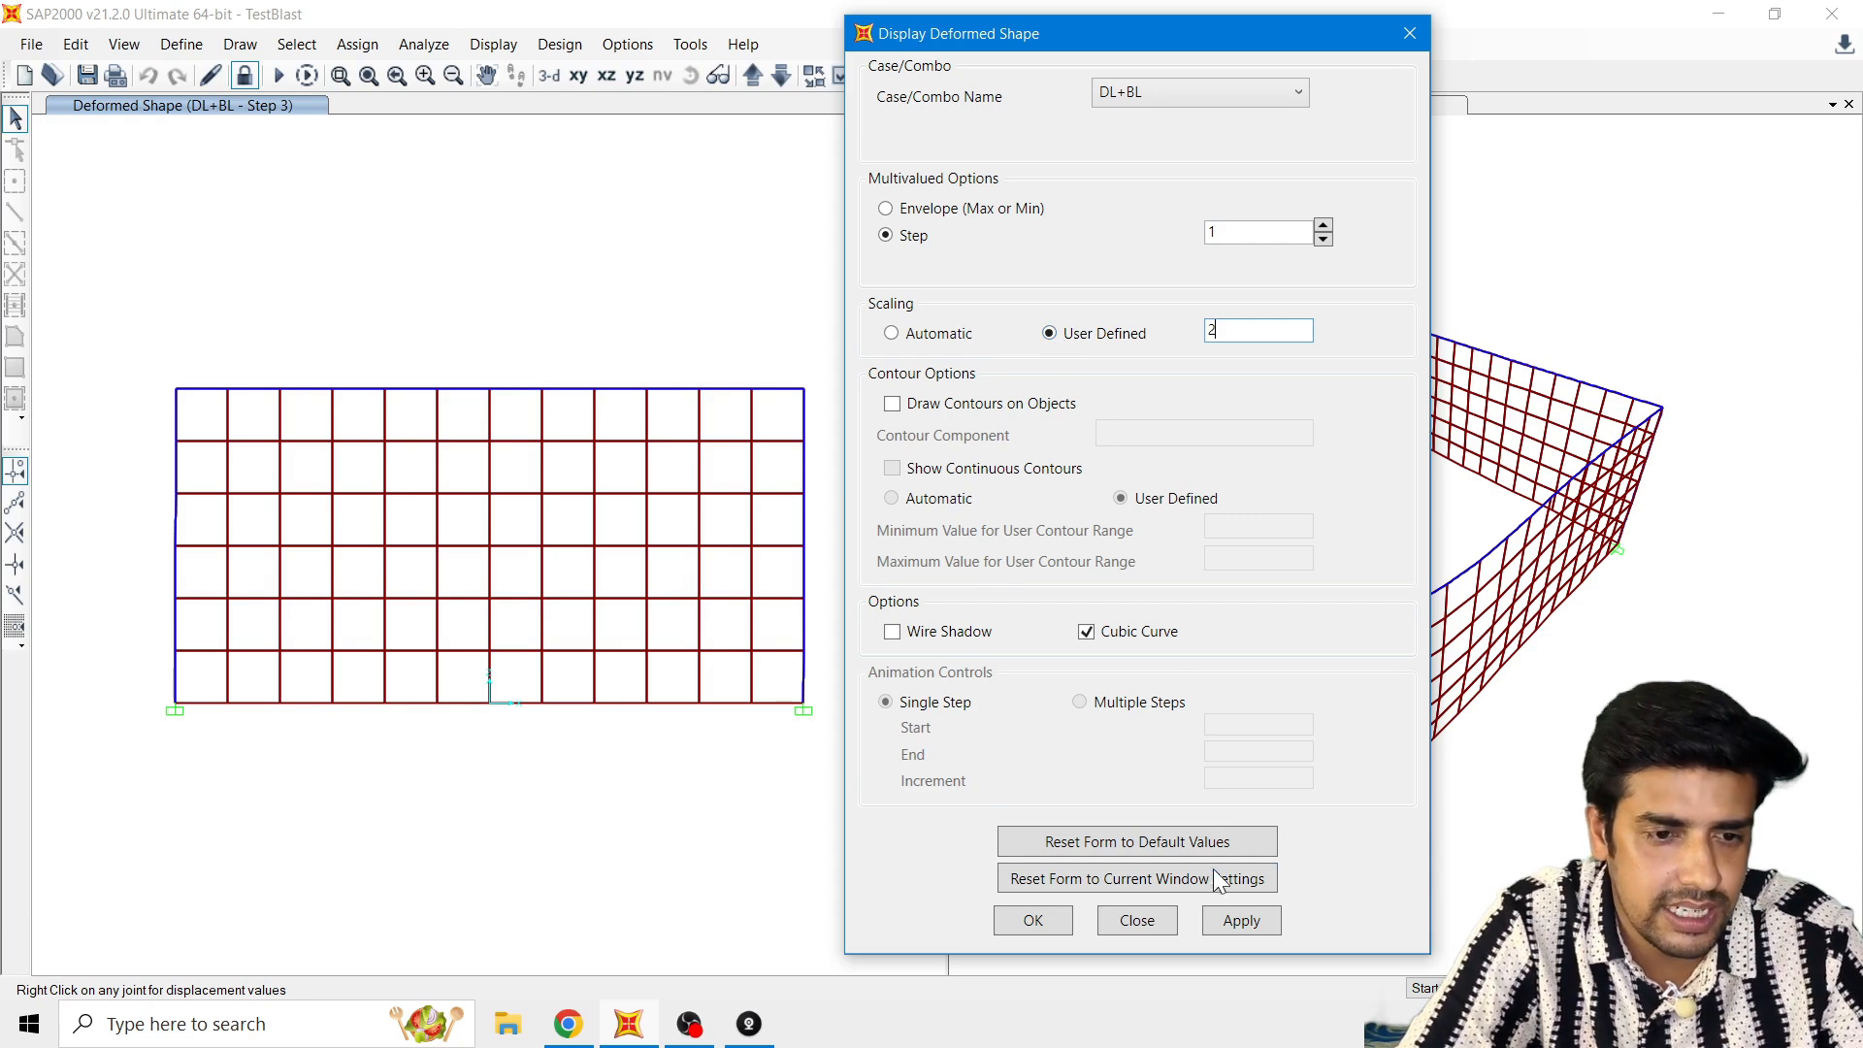
left_click(1241, 921)
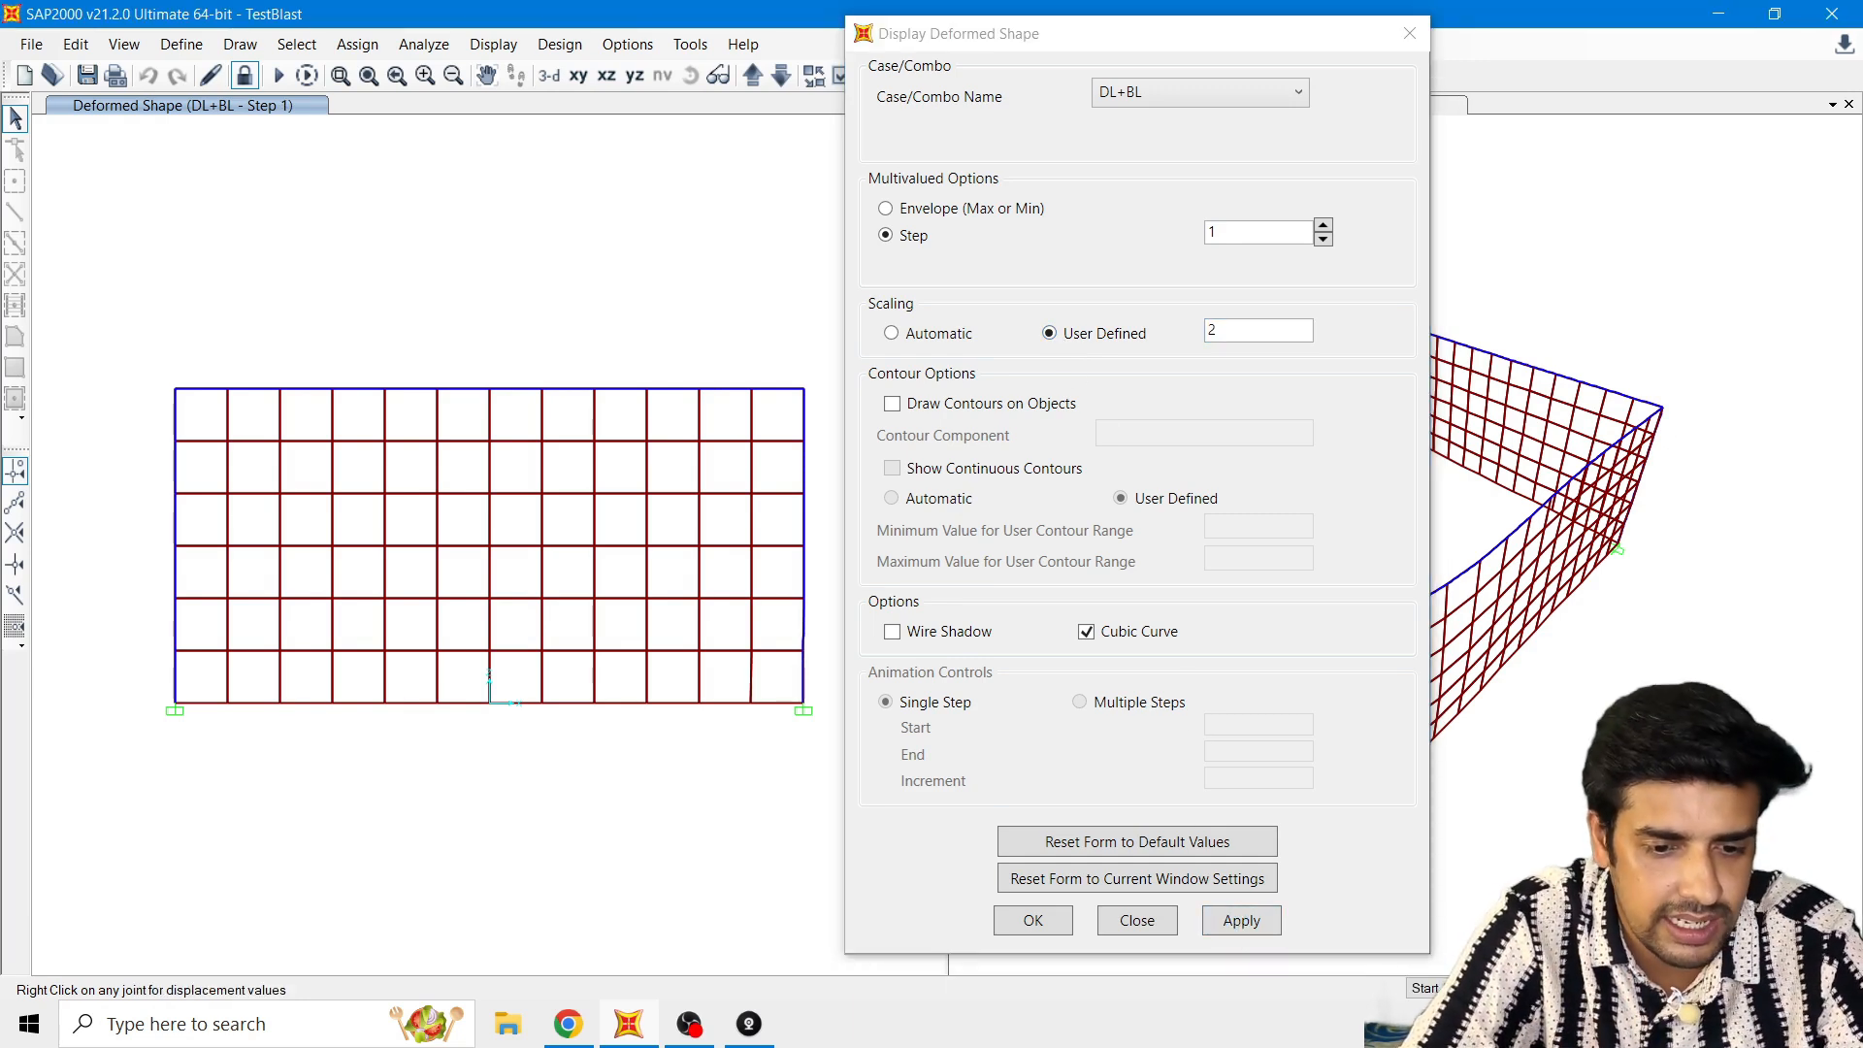
left_click(1557, 988)
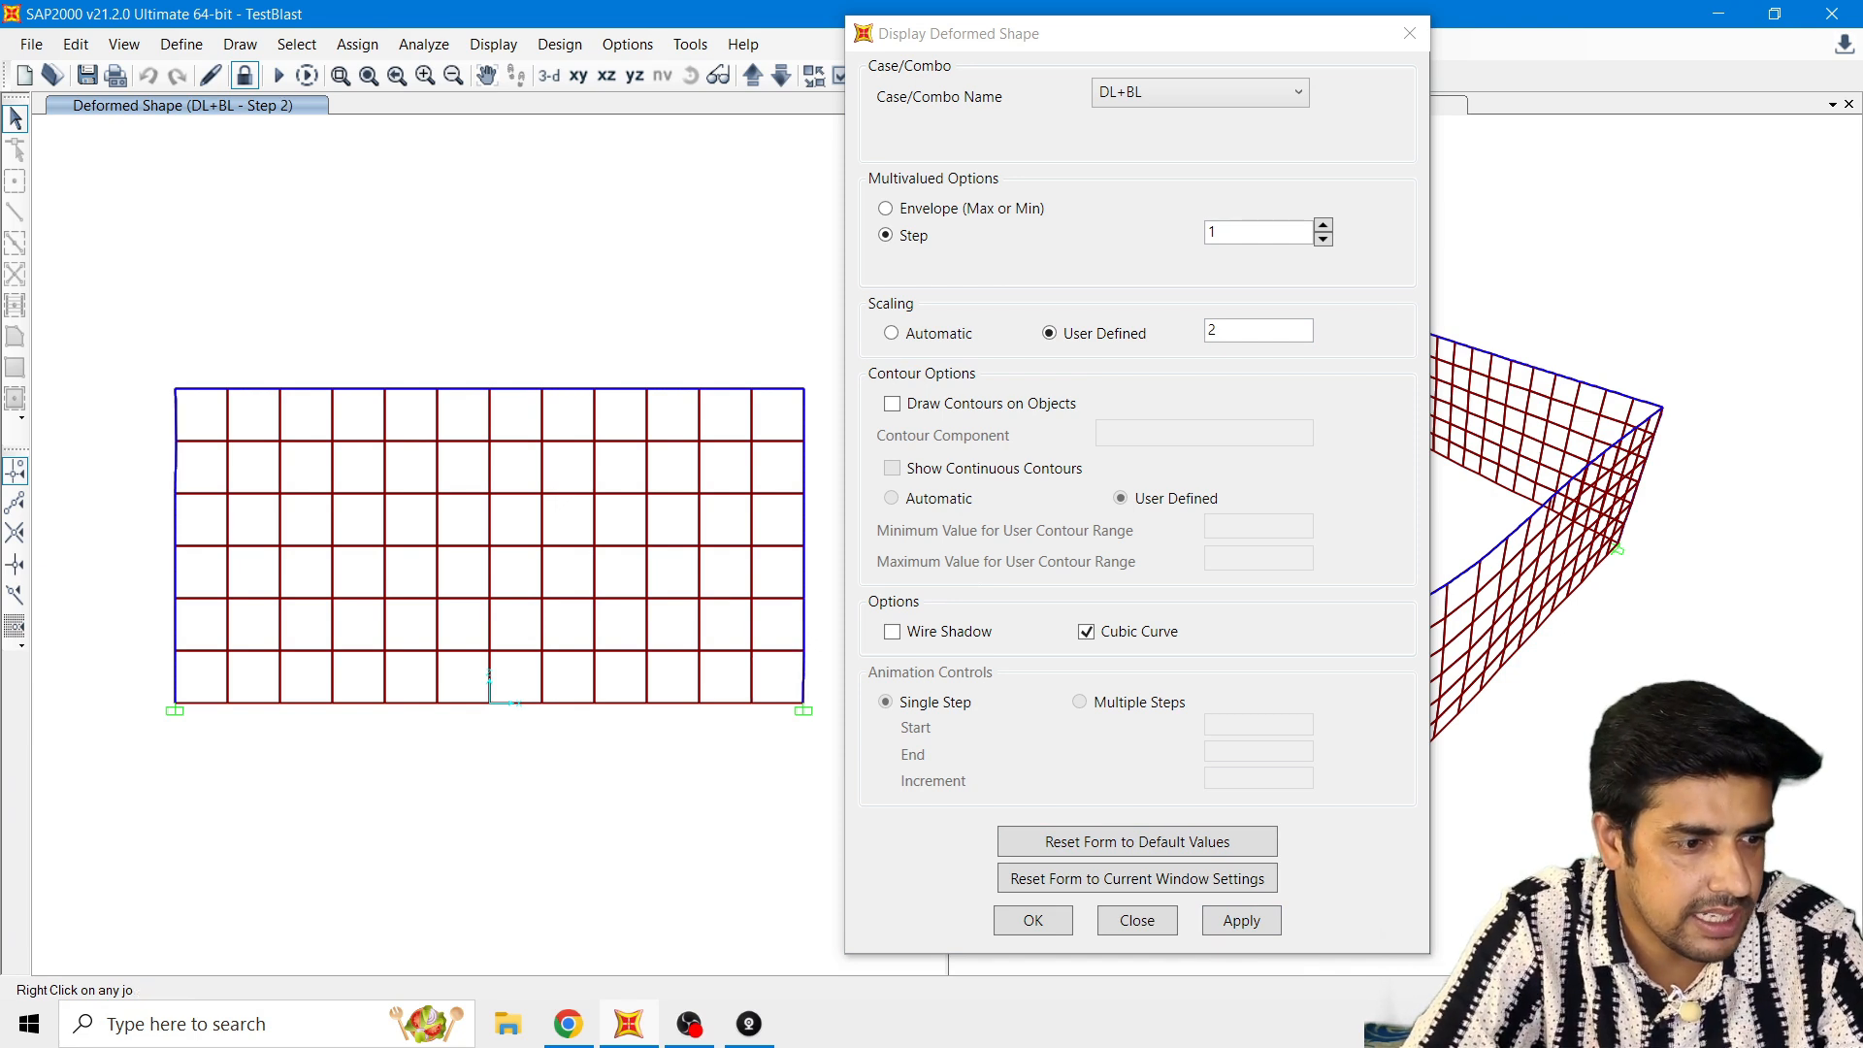
left_click(1557, 987)
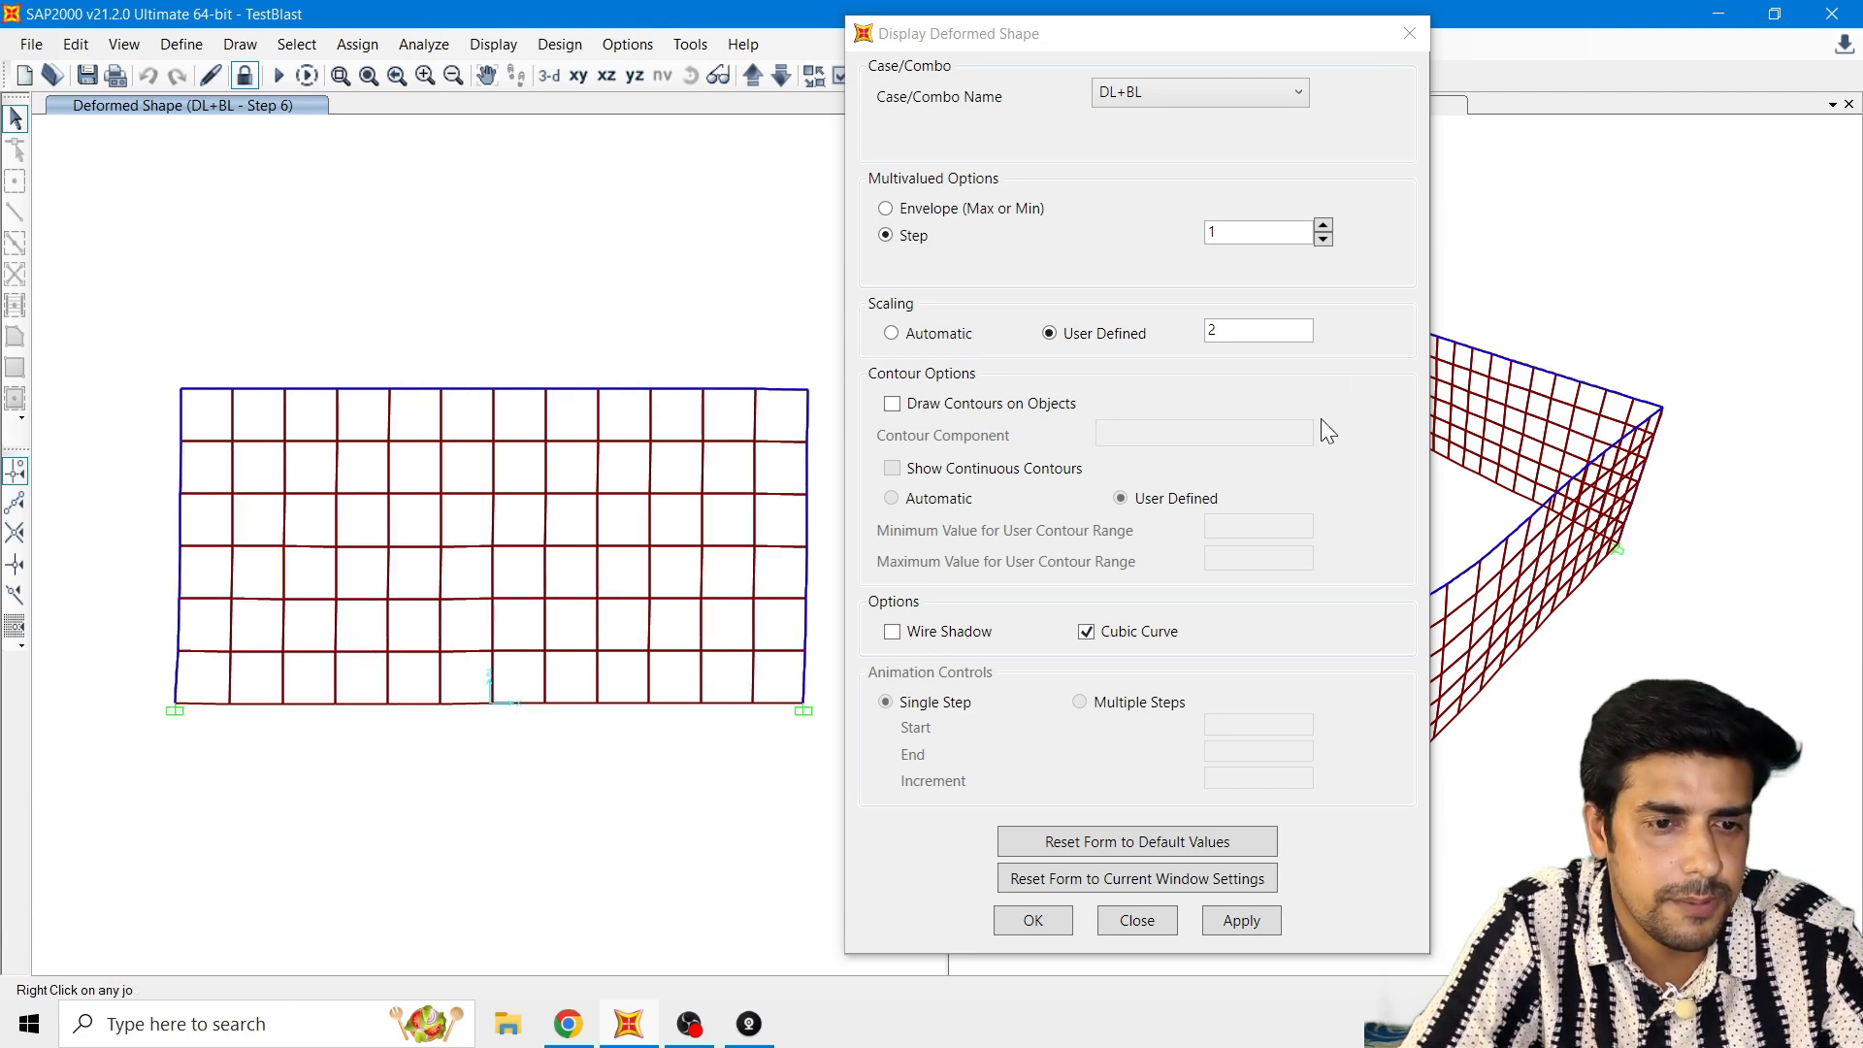
Step: Apply a user-defined scale of 3 to the DL+BL deformed shape and animate it at step 2
double_click(1261, 330)
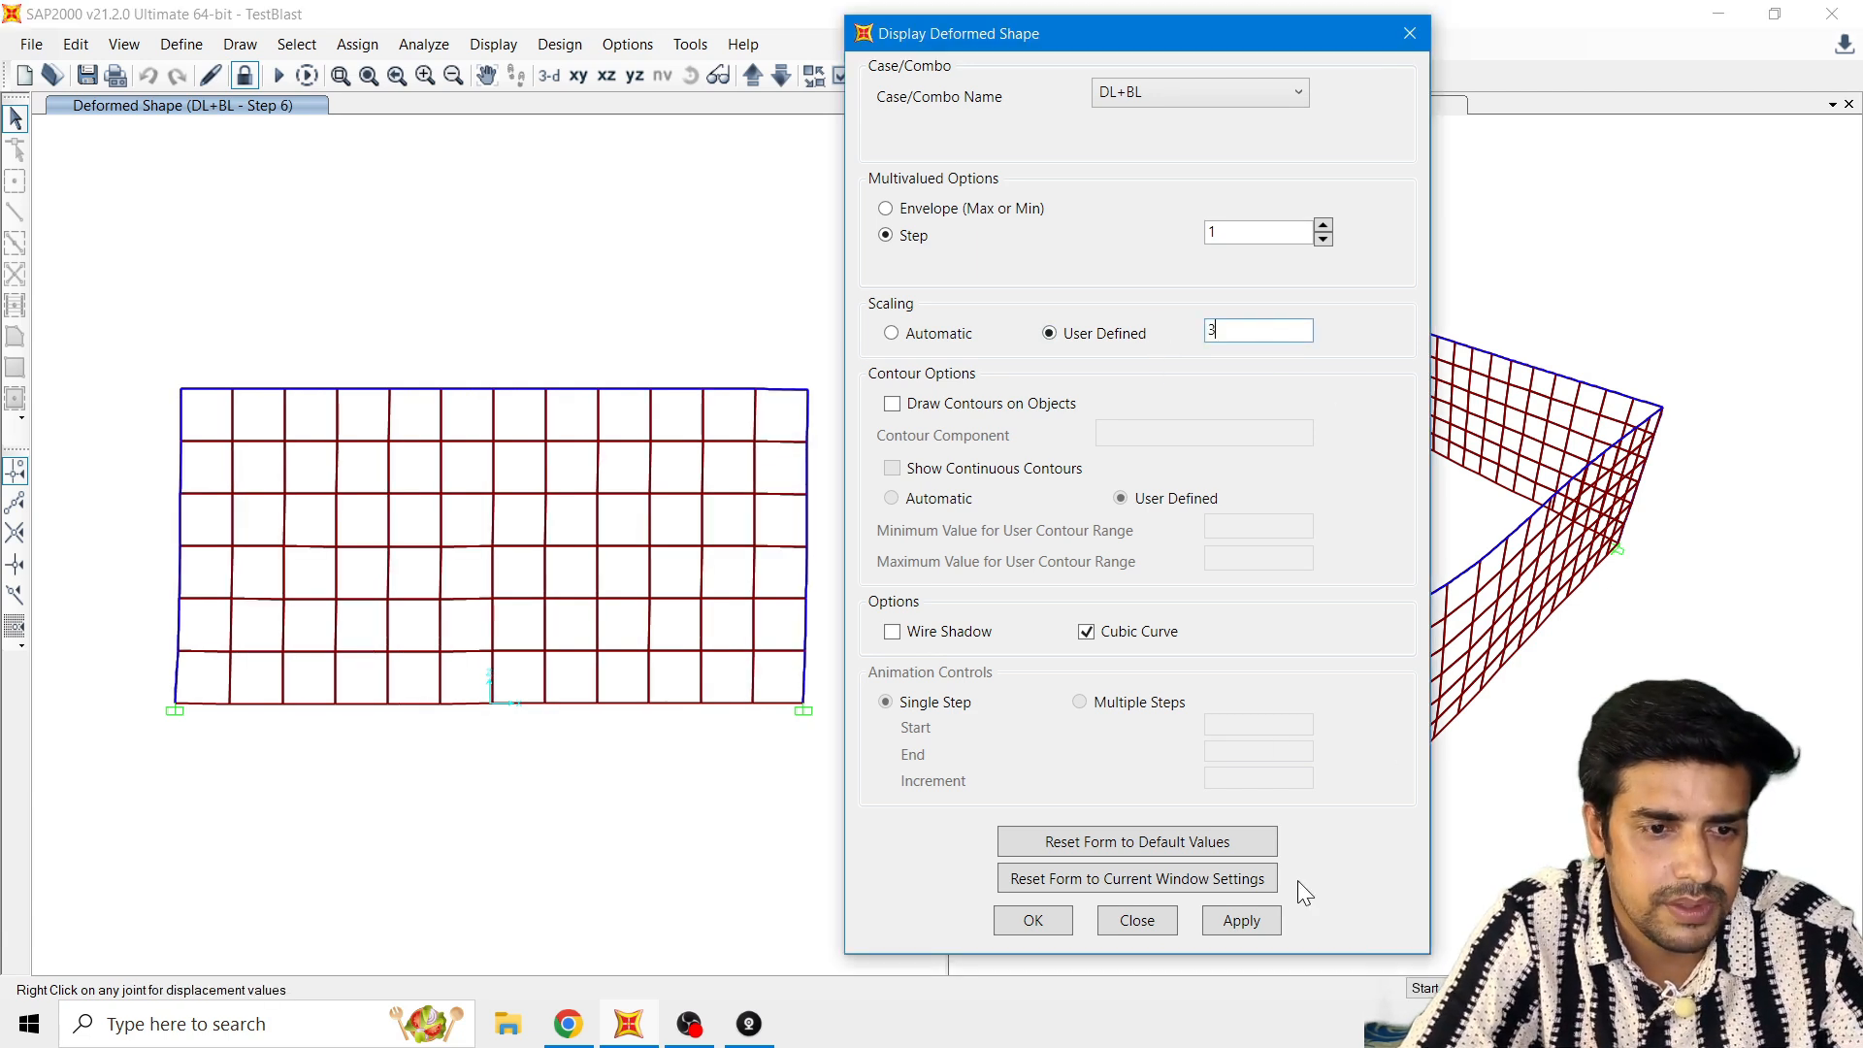
left_click(1253, 928)
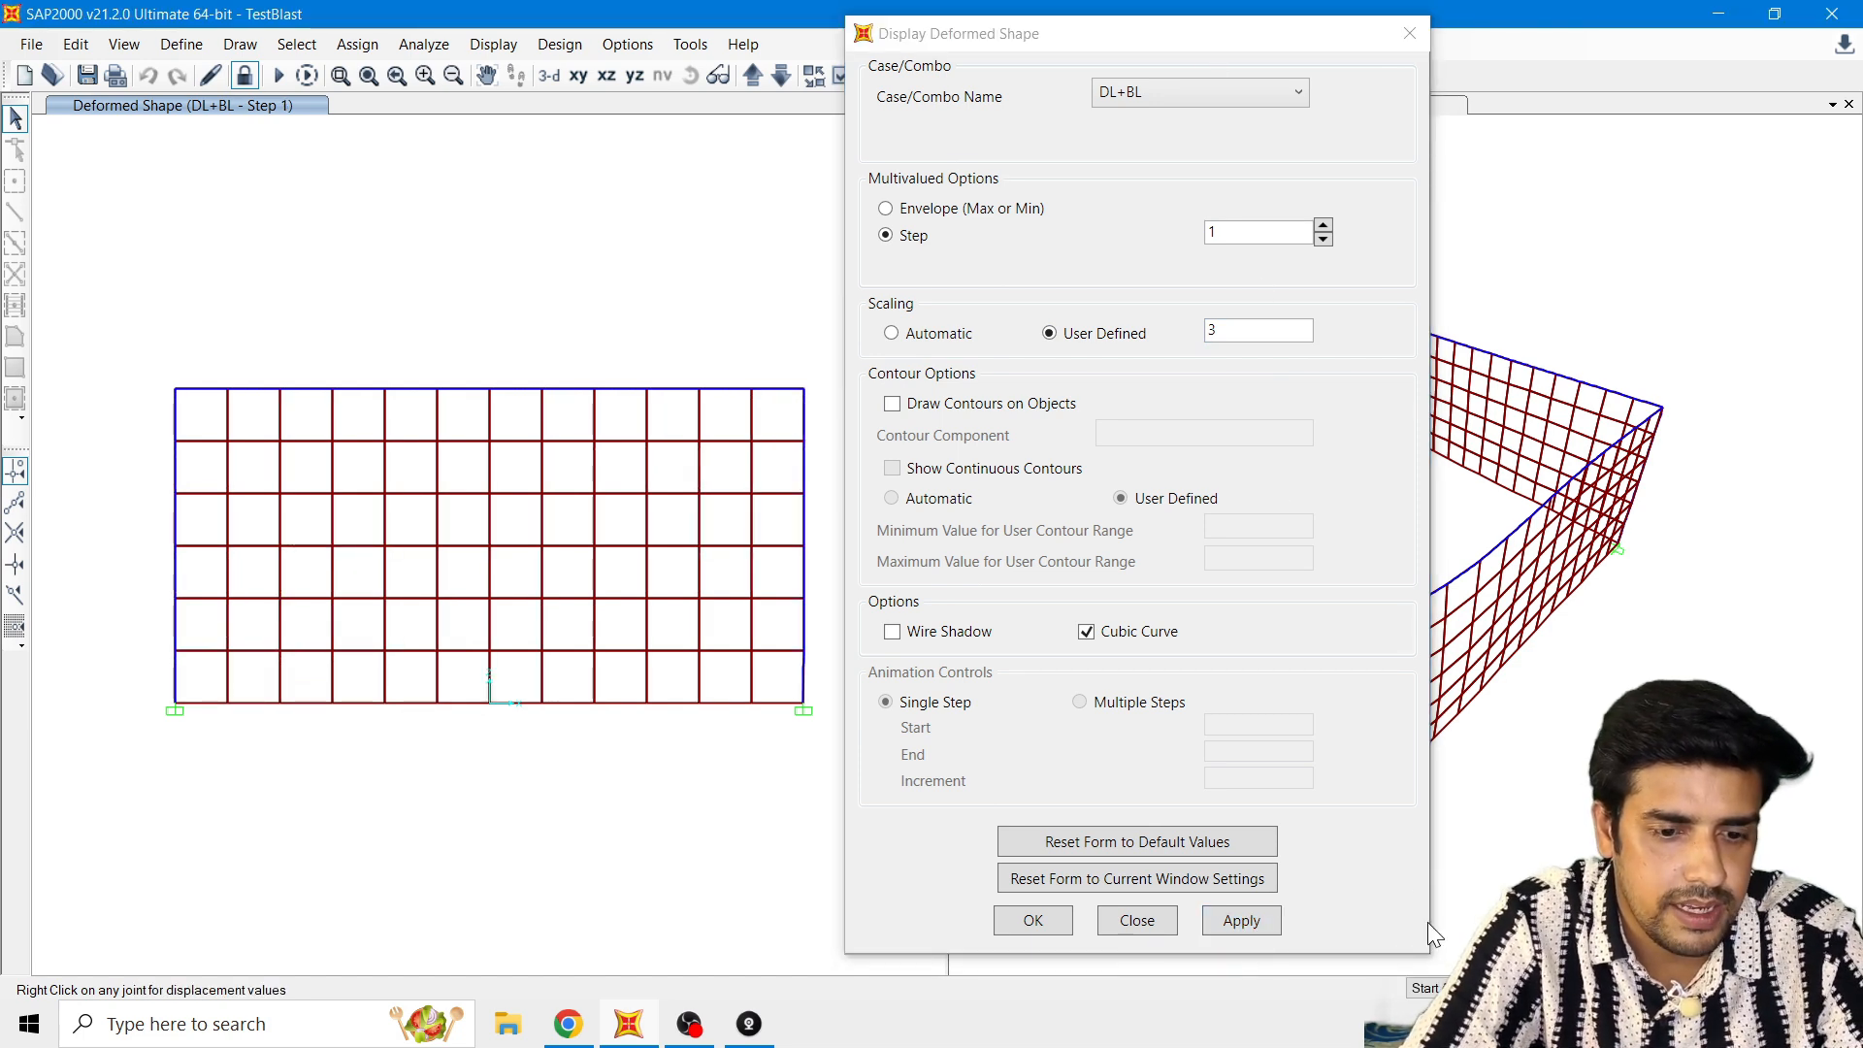
left_click(1580, 987)
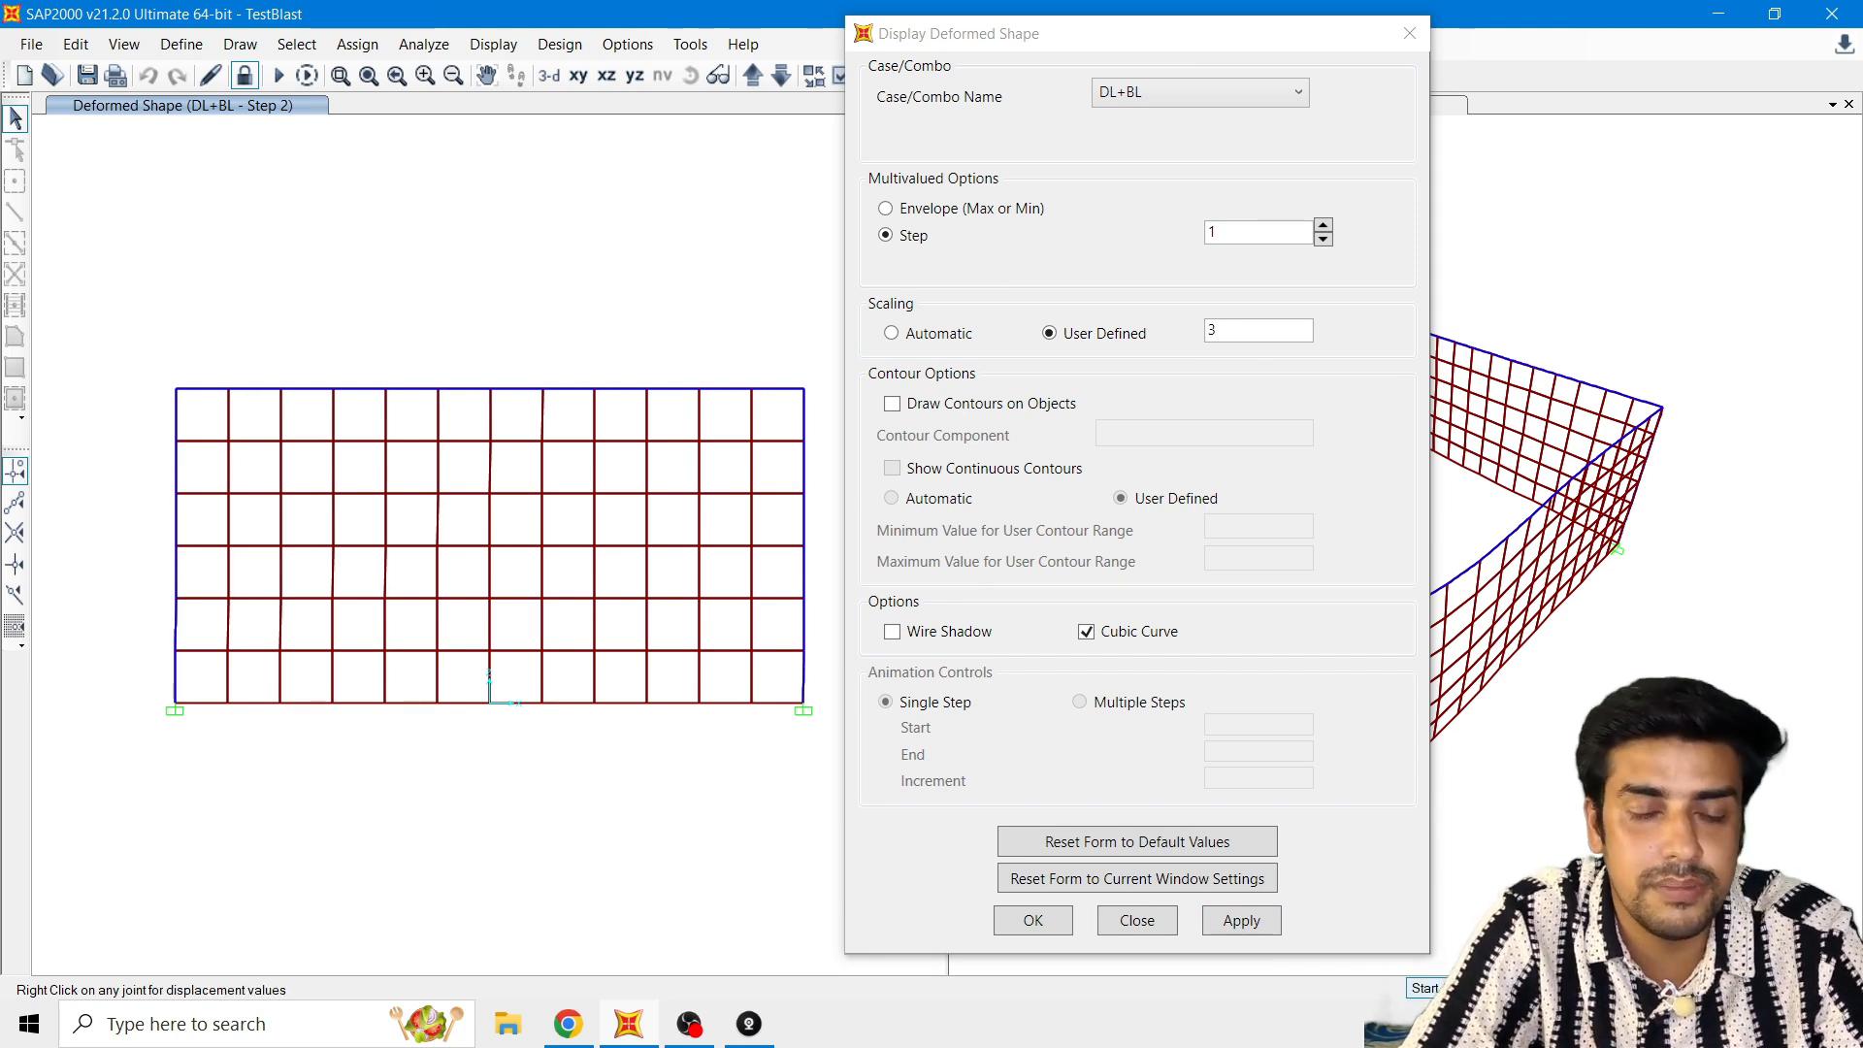
left_click(1425, 988)
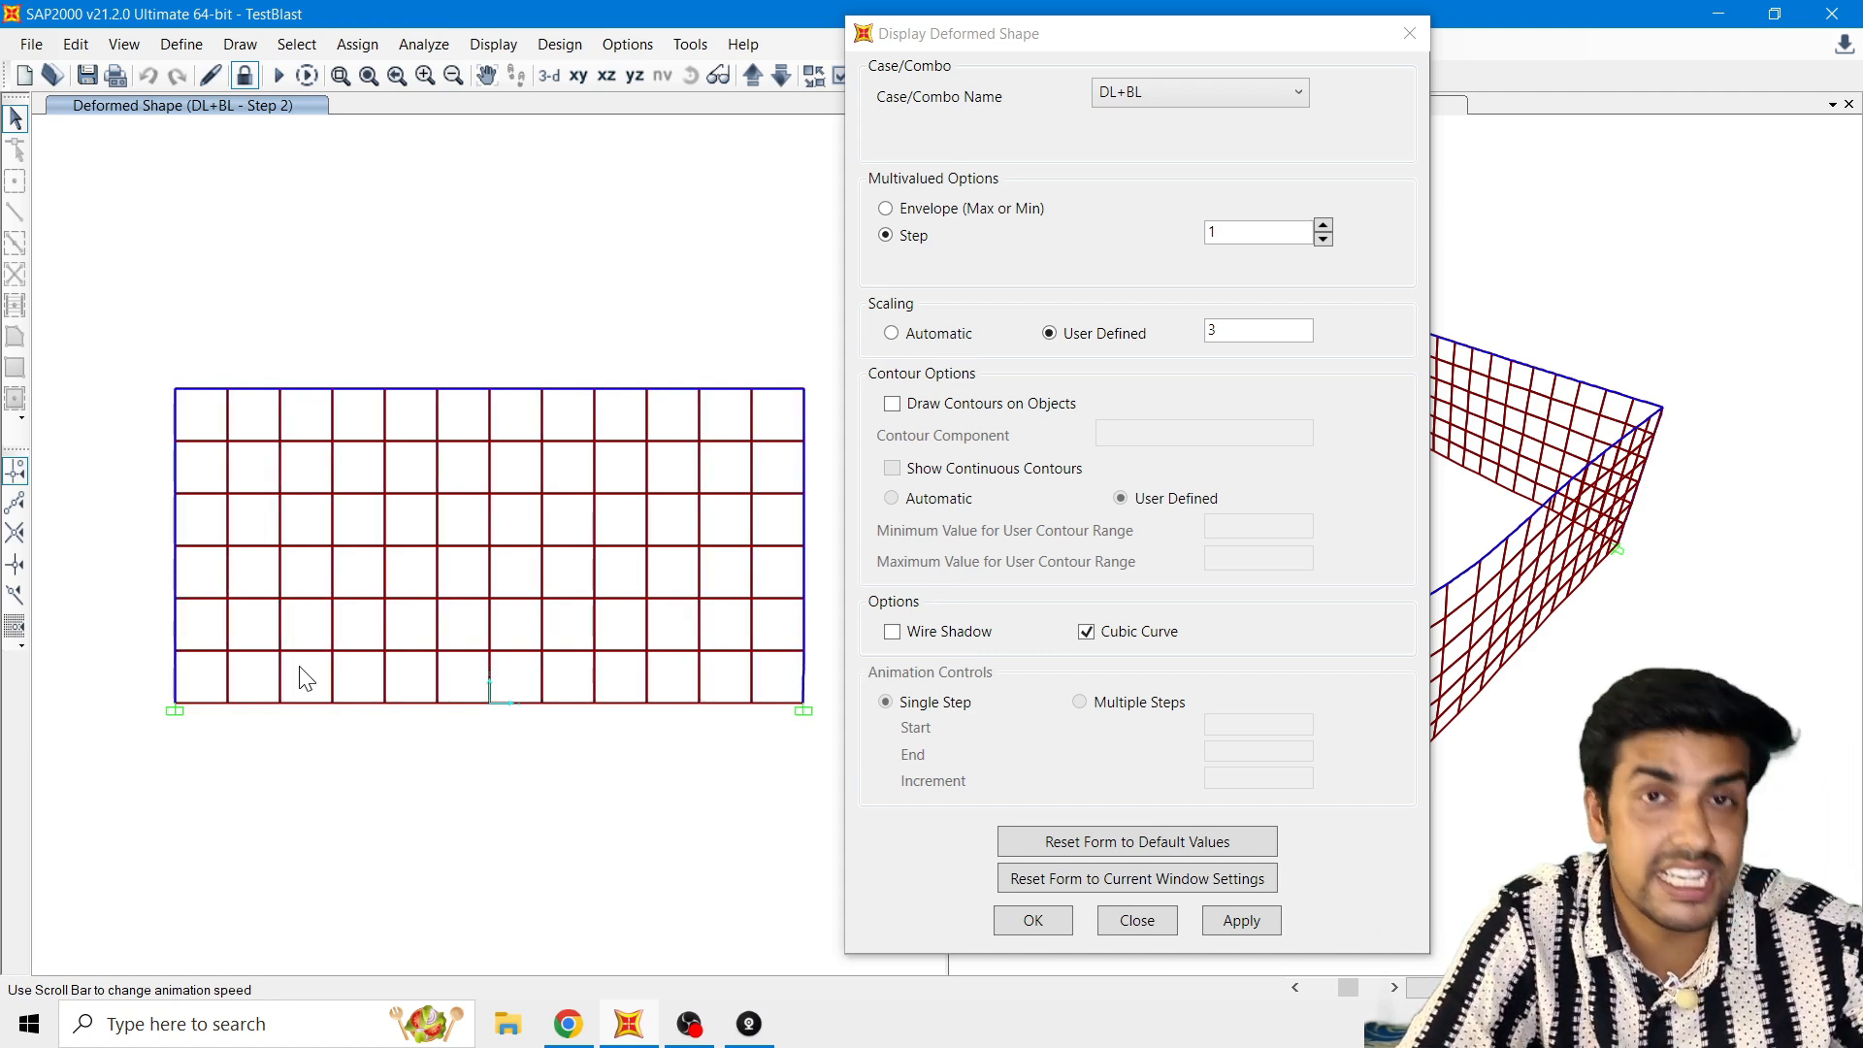
left_click(1454, 988)
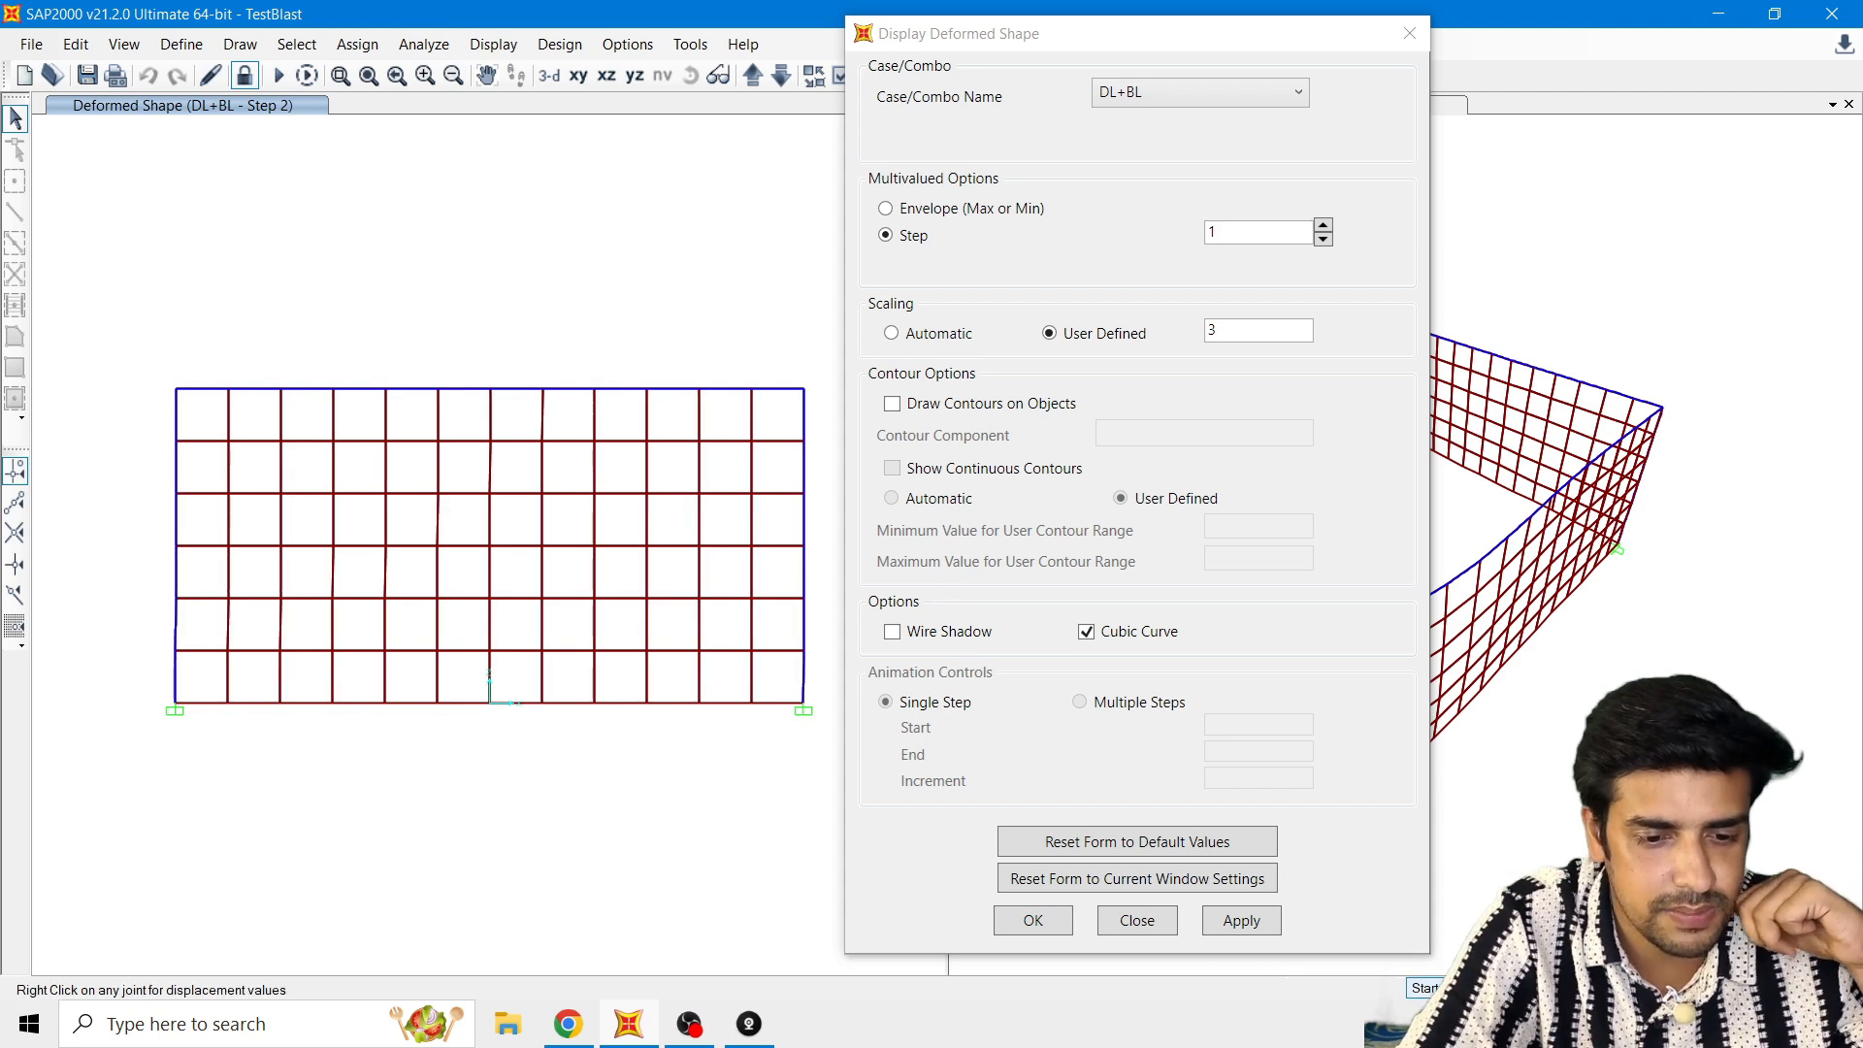
Step: Apply a user-defined scale of 5 to the DL+BL deformed shape and run its animation at step 1
left_click(1252, 334)
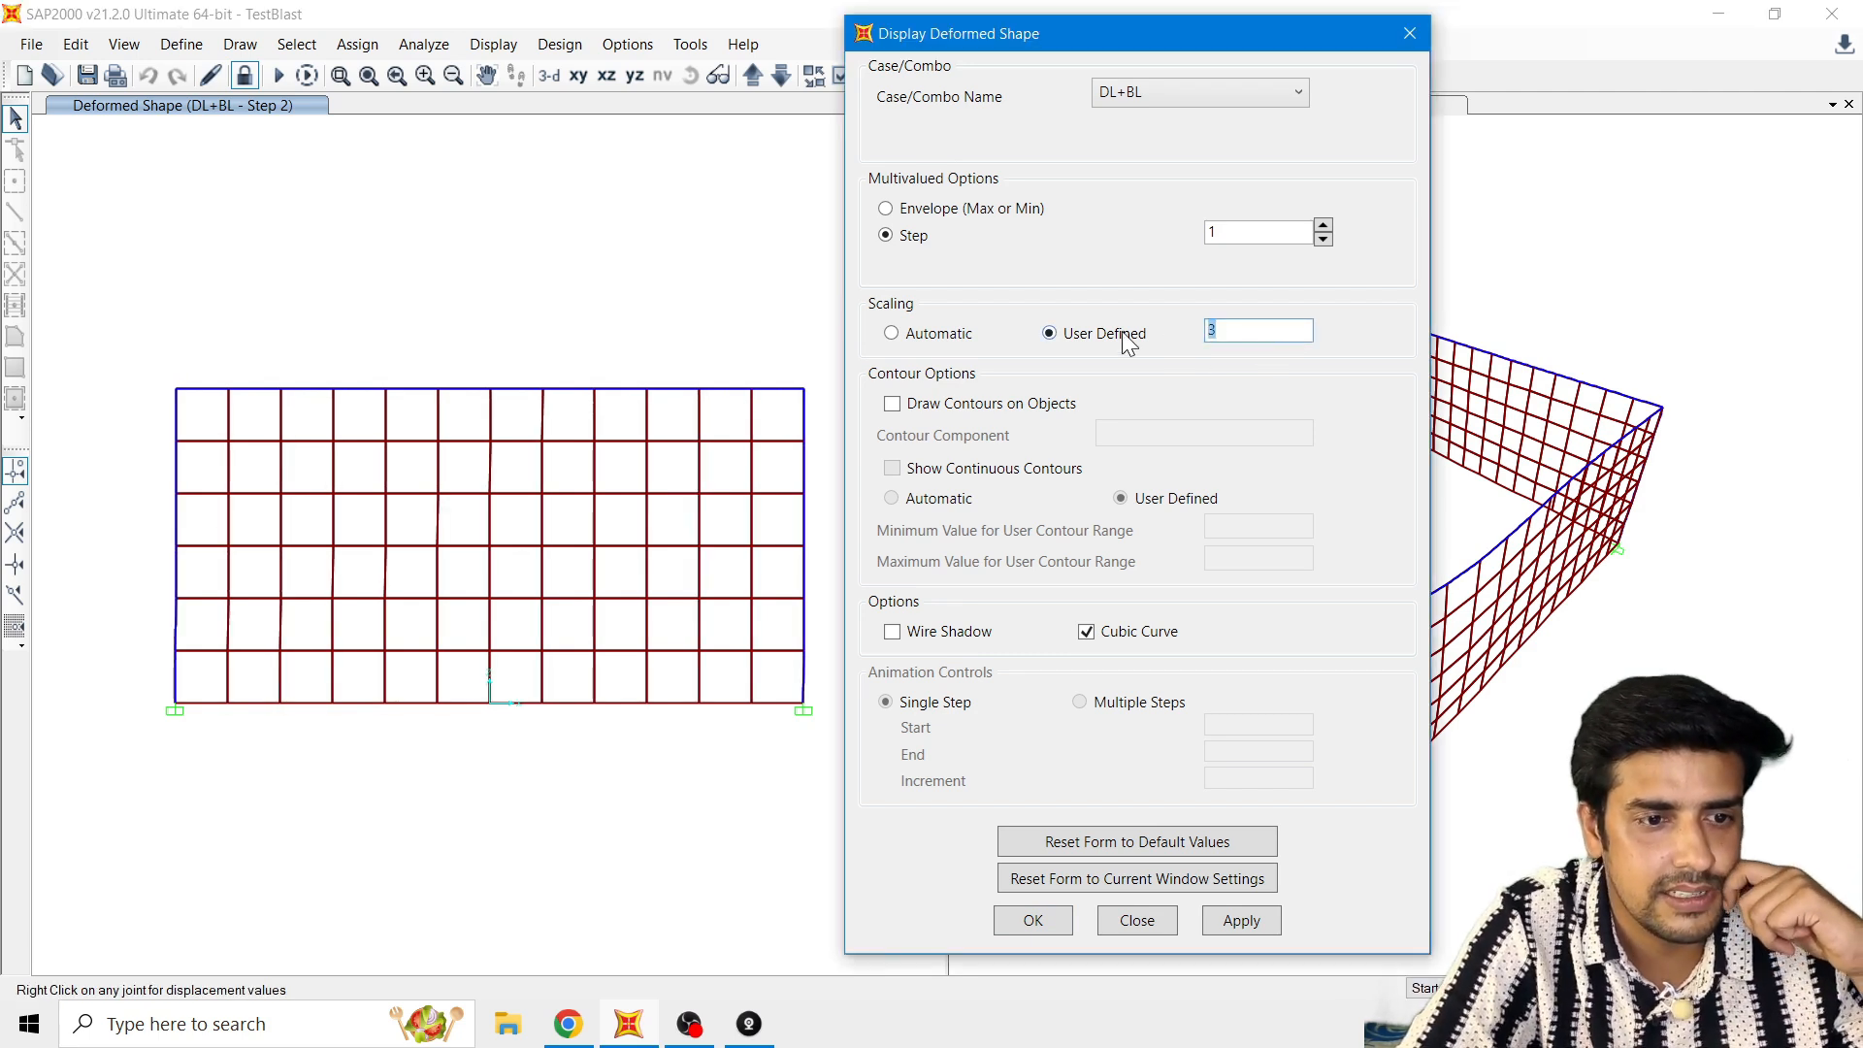
type("5")
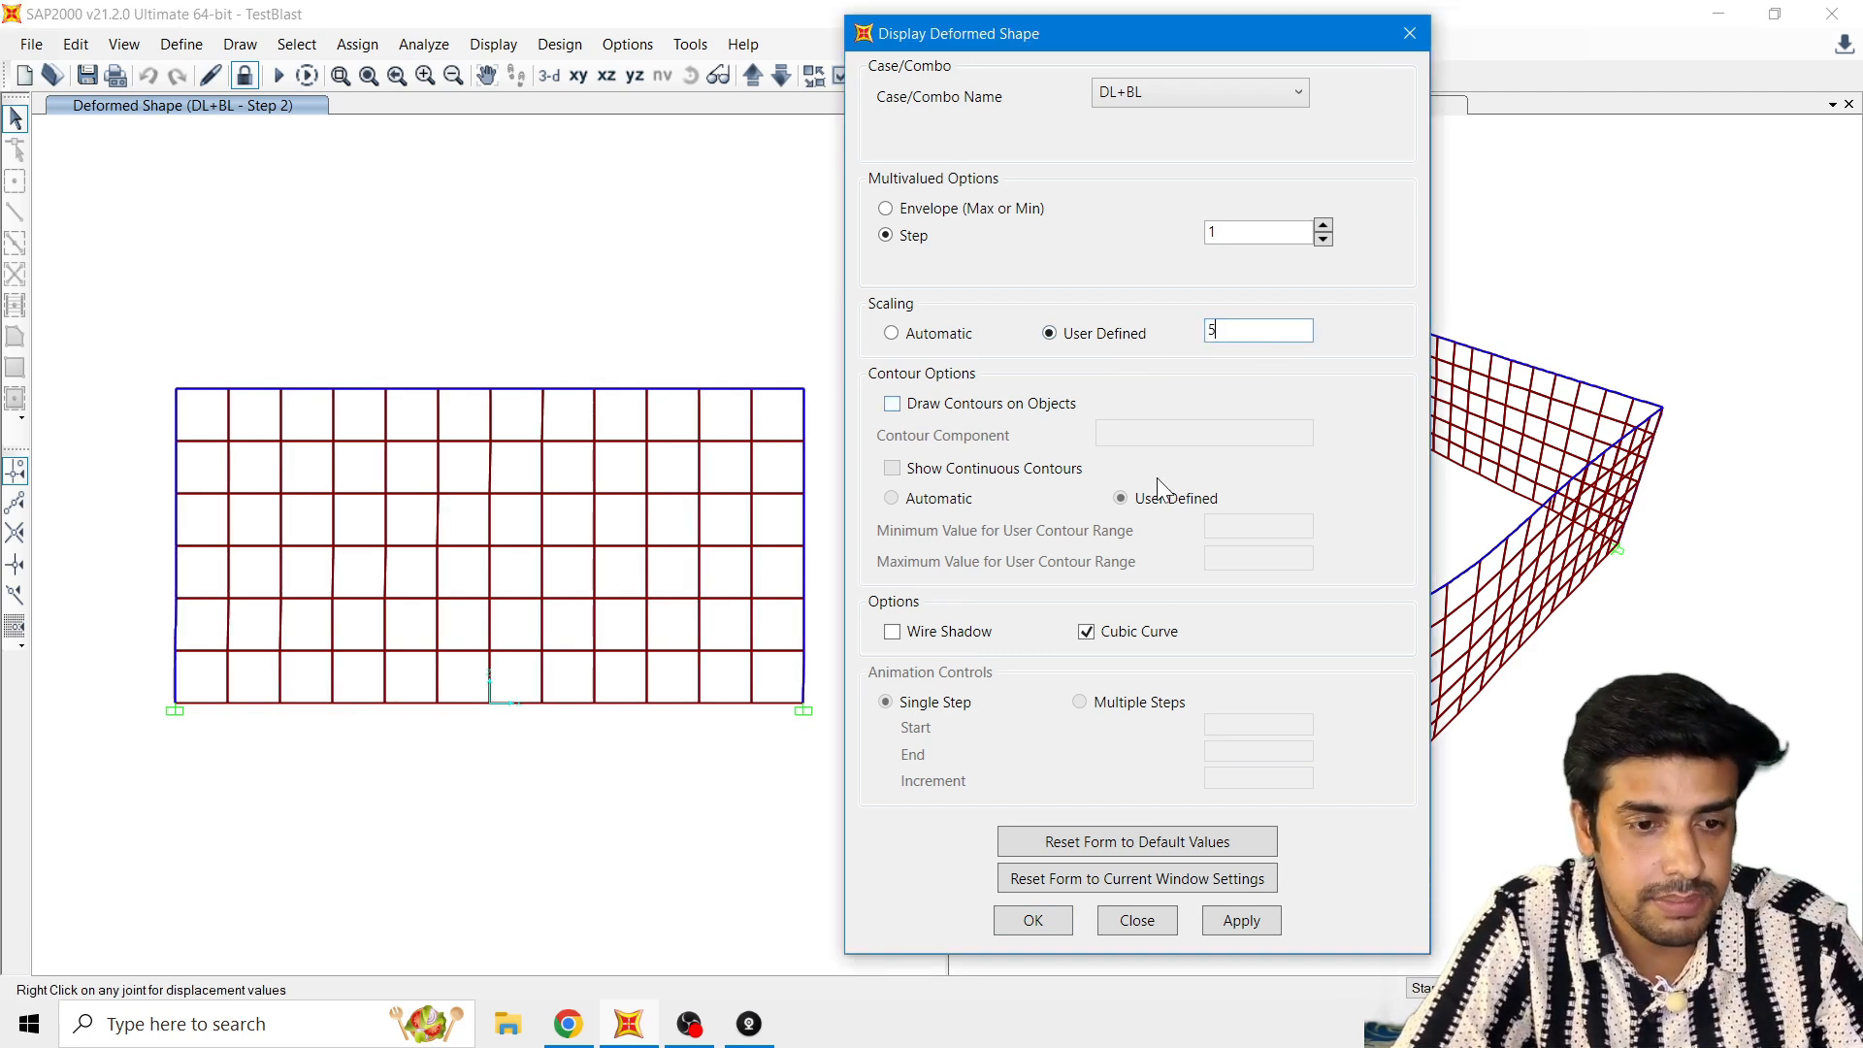
left_click(1242, 917)
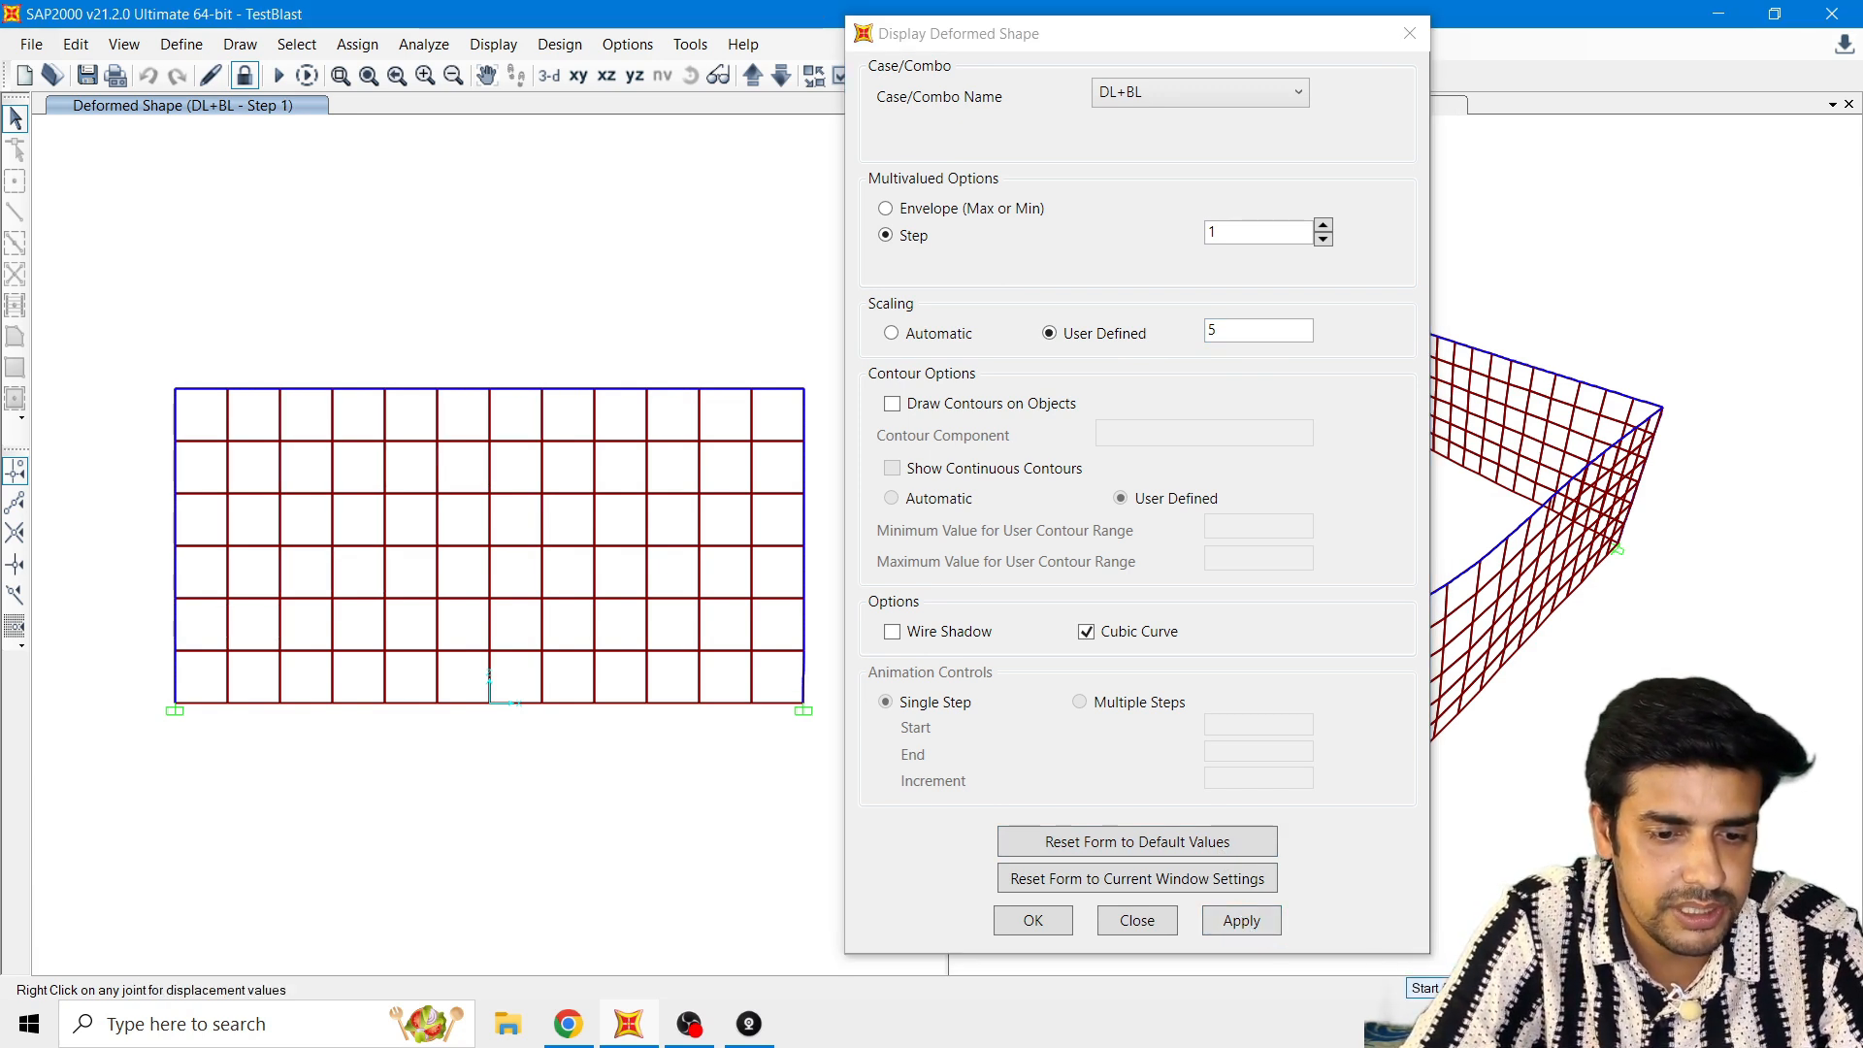
left_click(1424, 988)
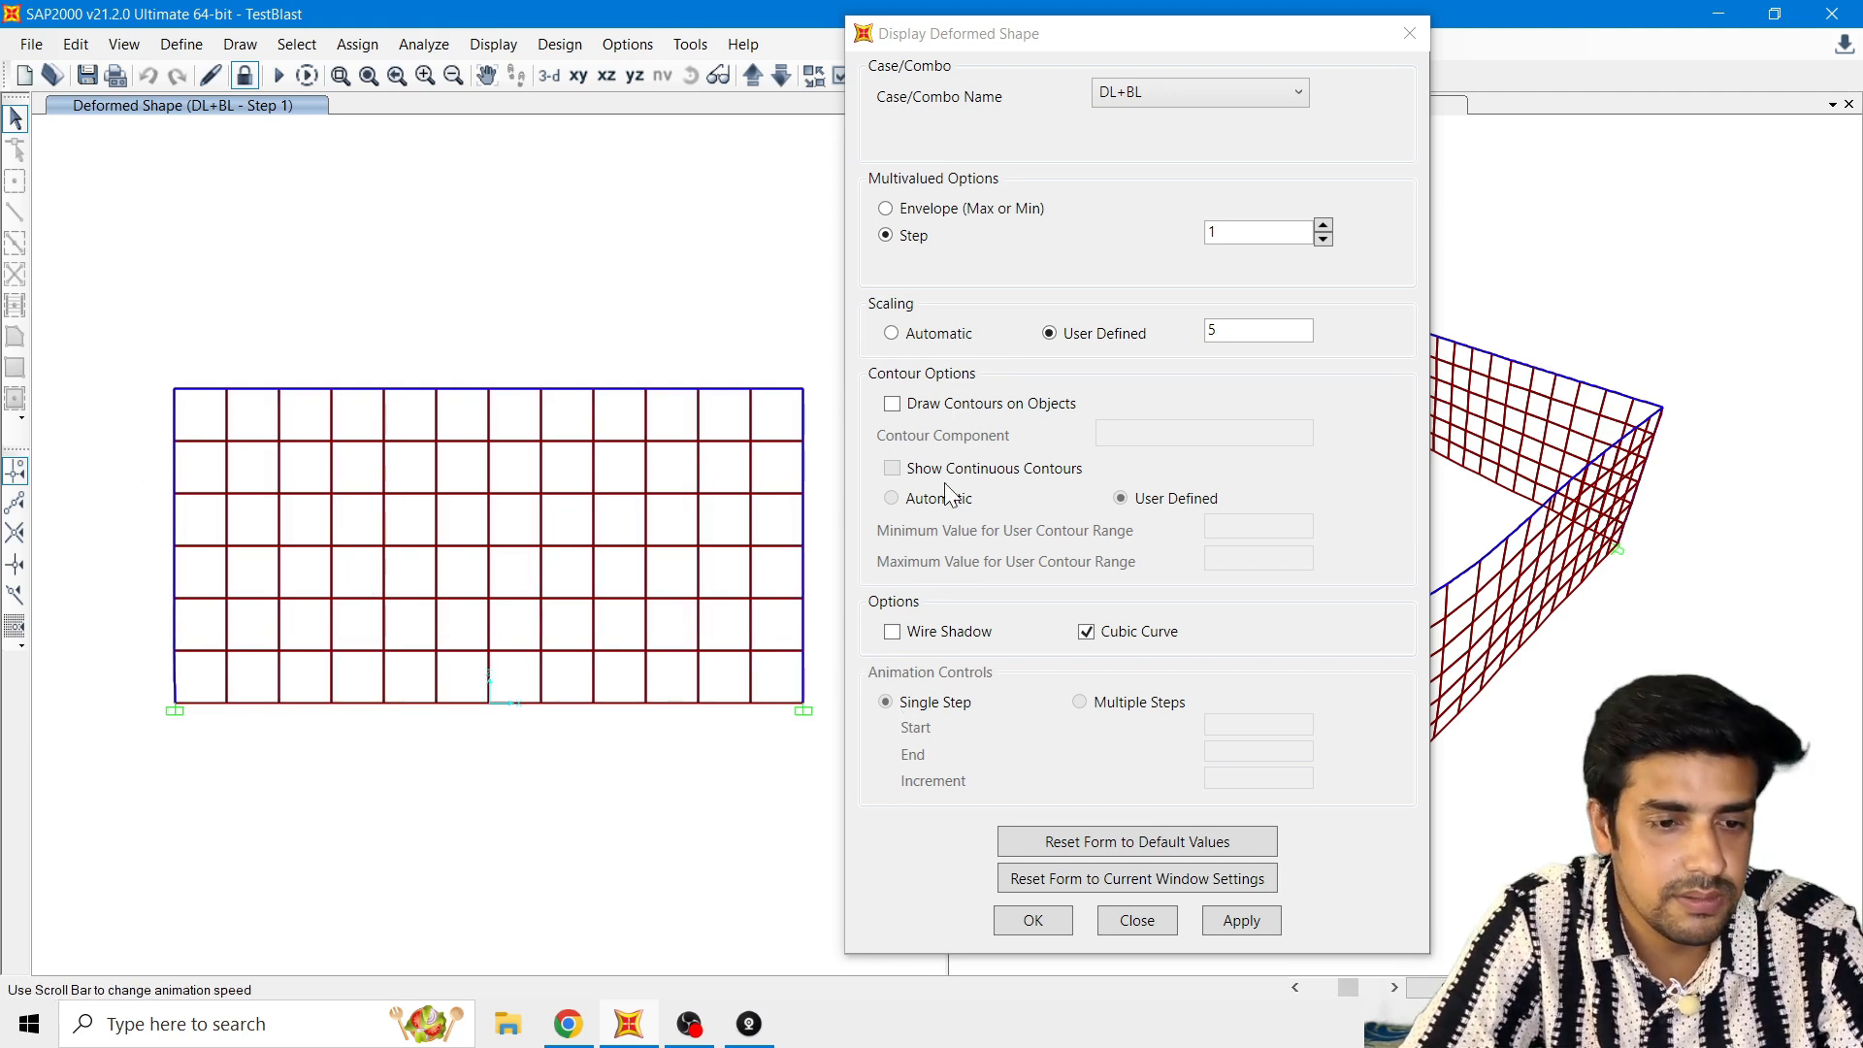
left_click(1448, 988)
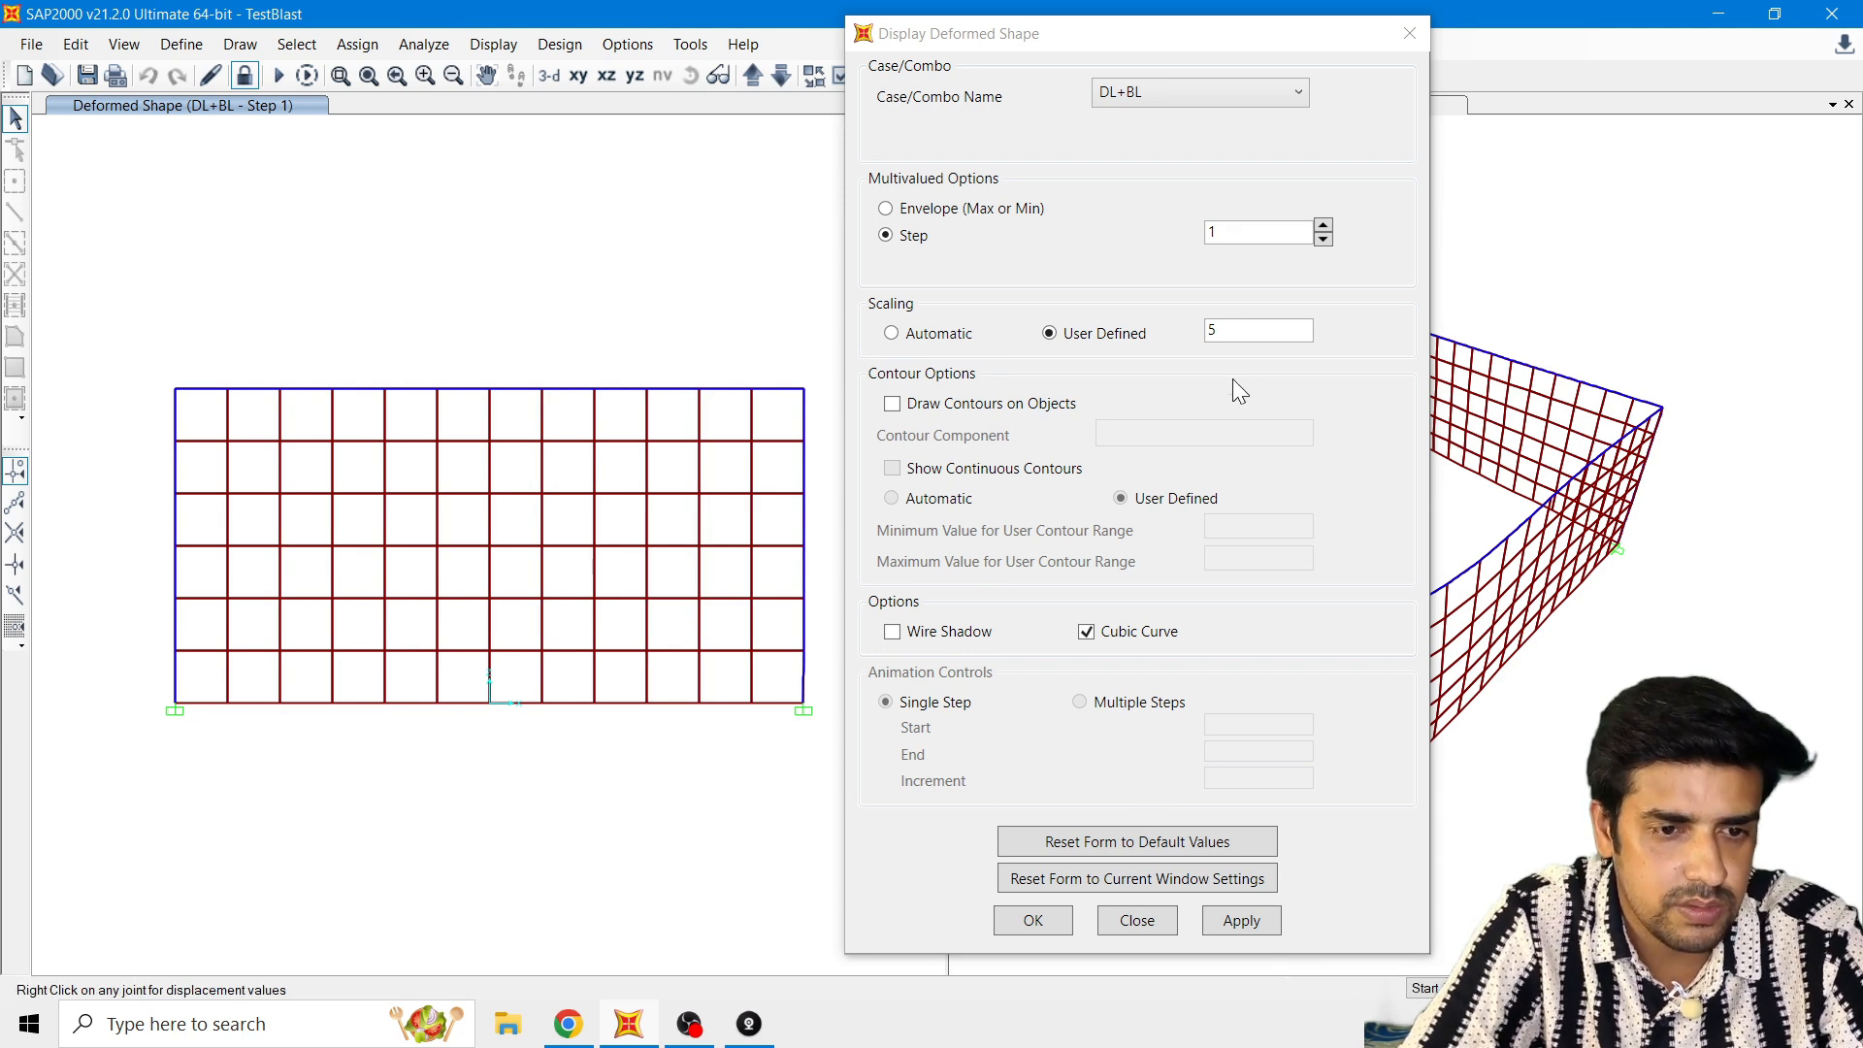
Step: Set the user-defined scale of the DL+BL deformed shape to 20 and animate step 1
left_click_drag(1248, 338, 1175, 330)
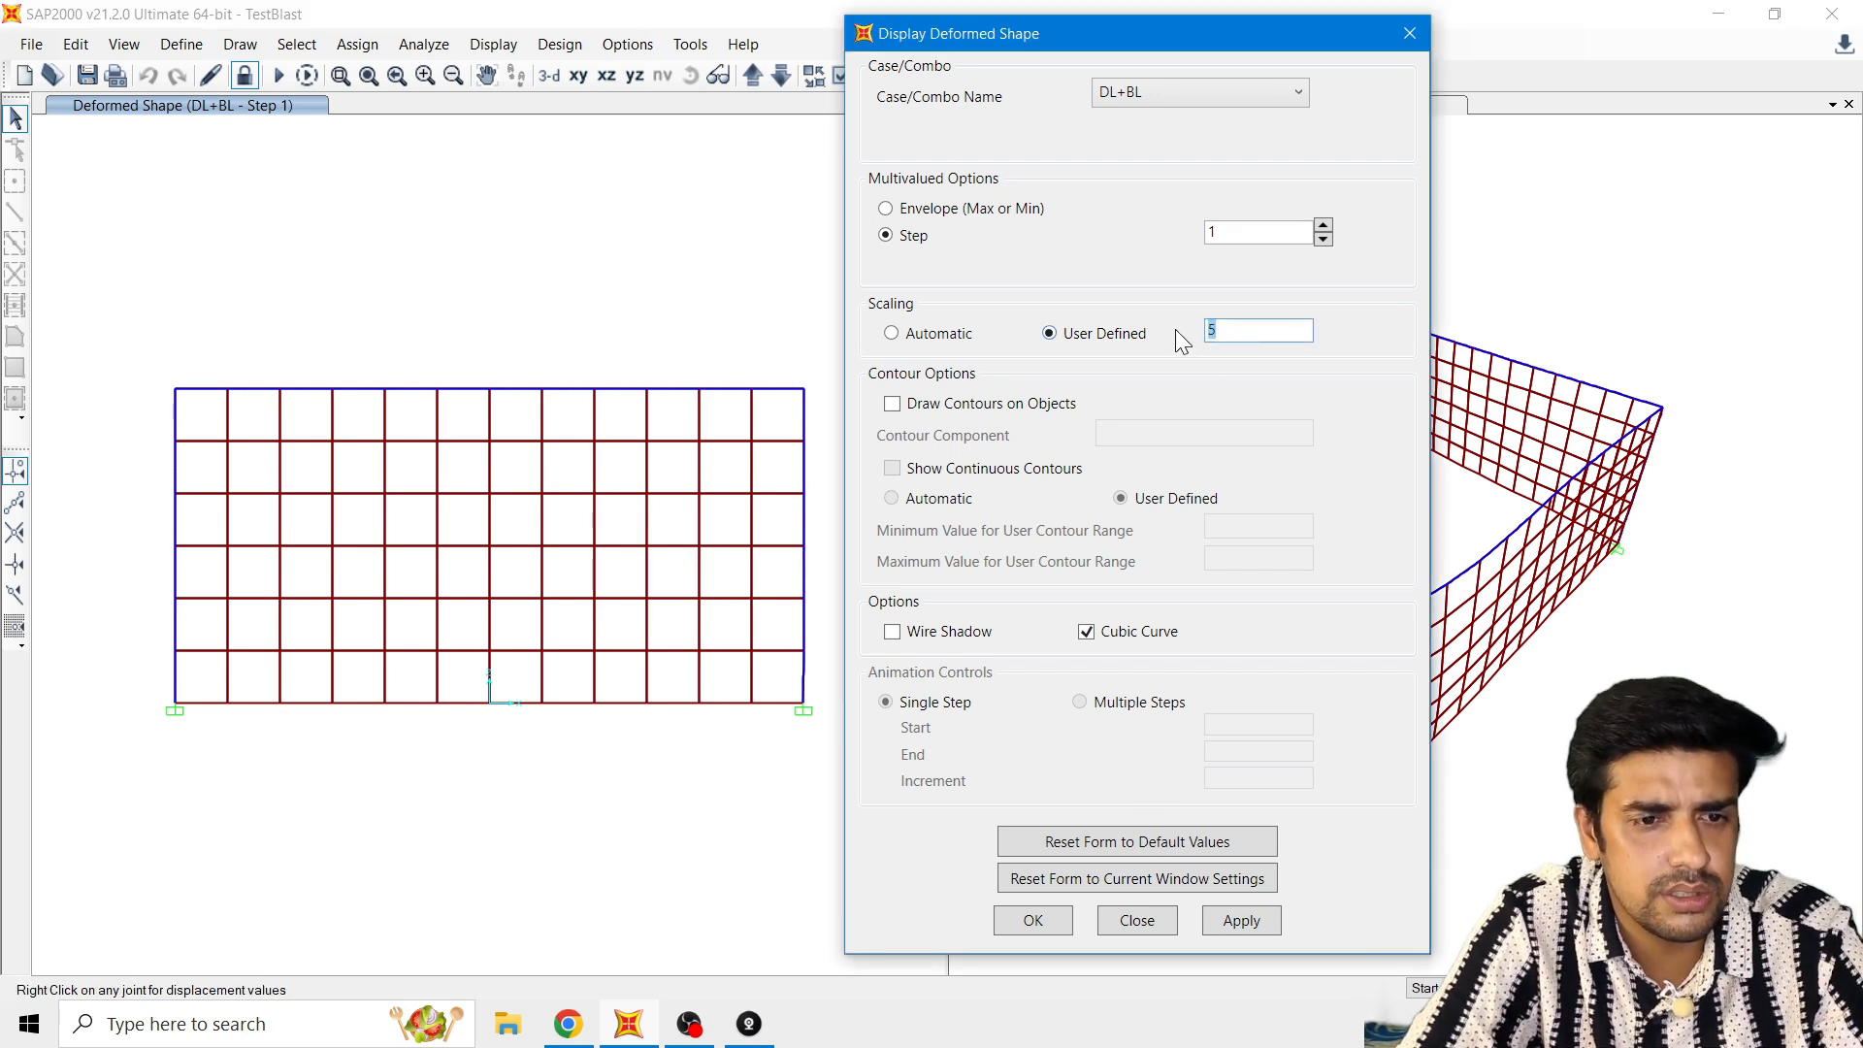
type("20")
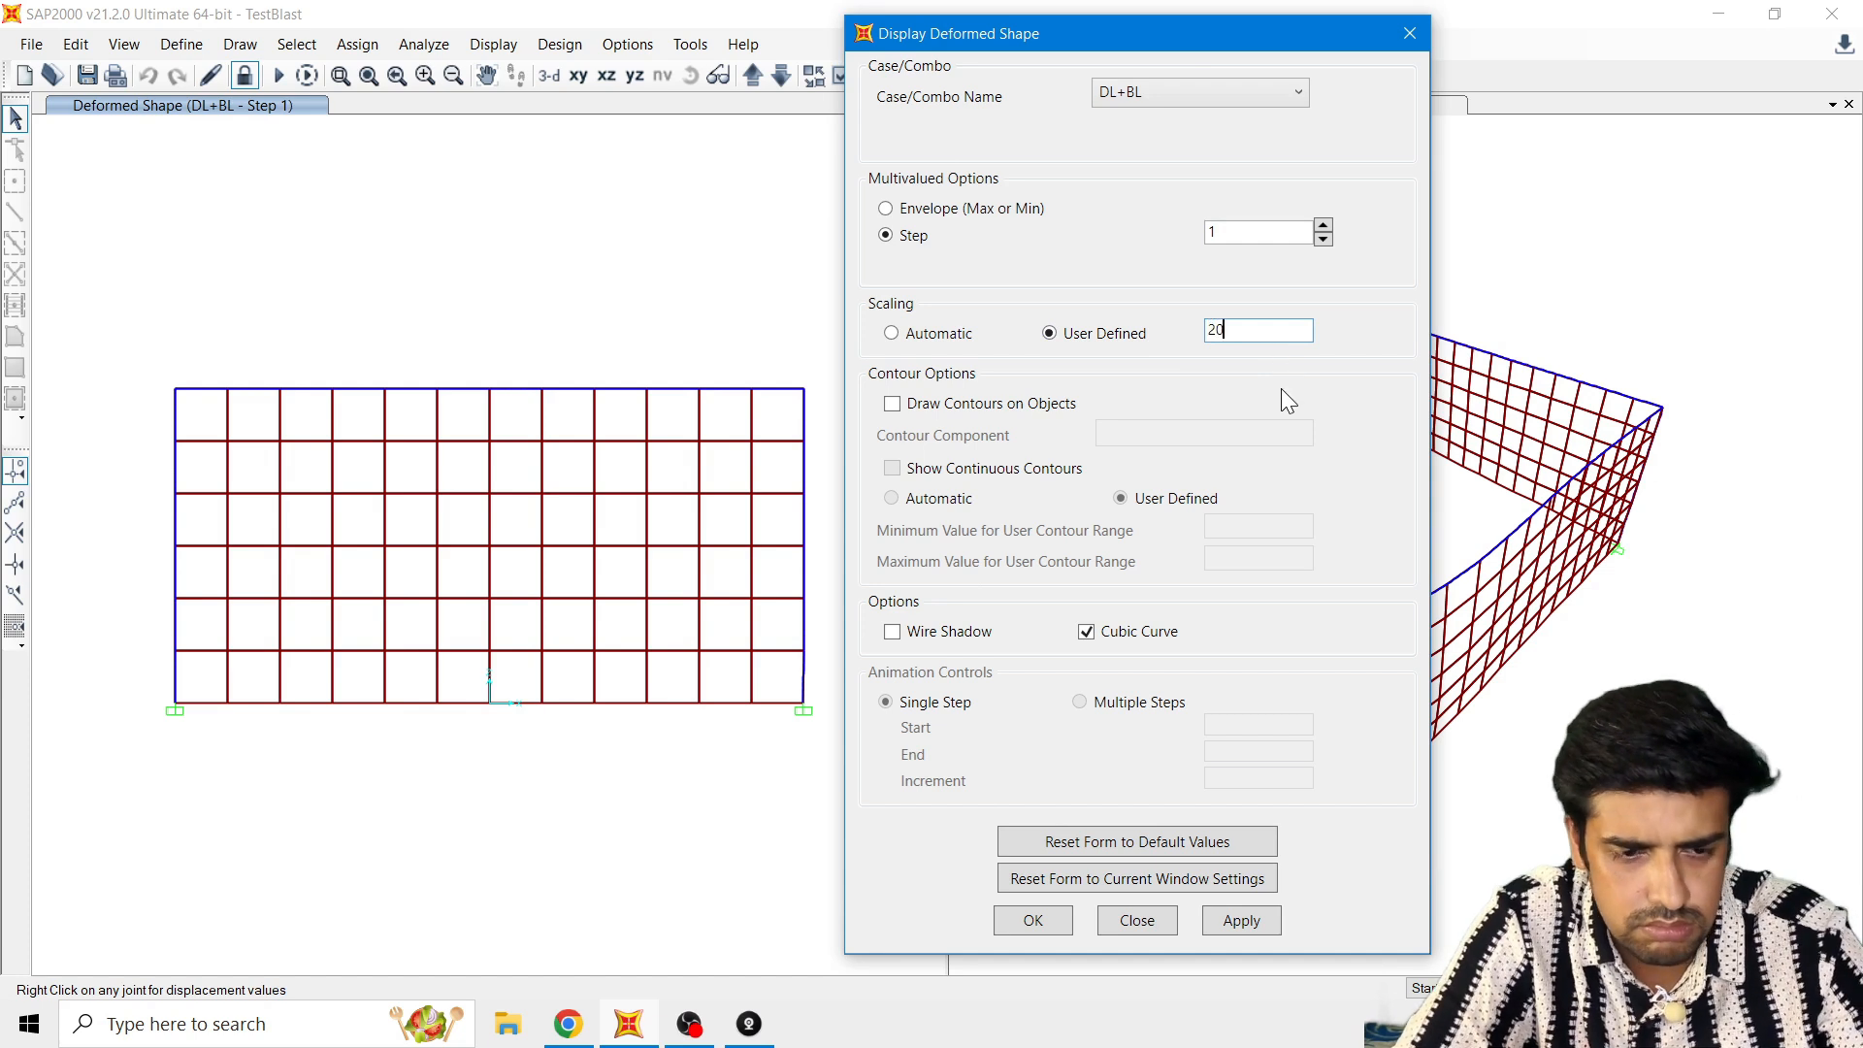
left_click(1226, 923)
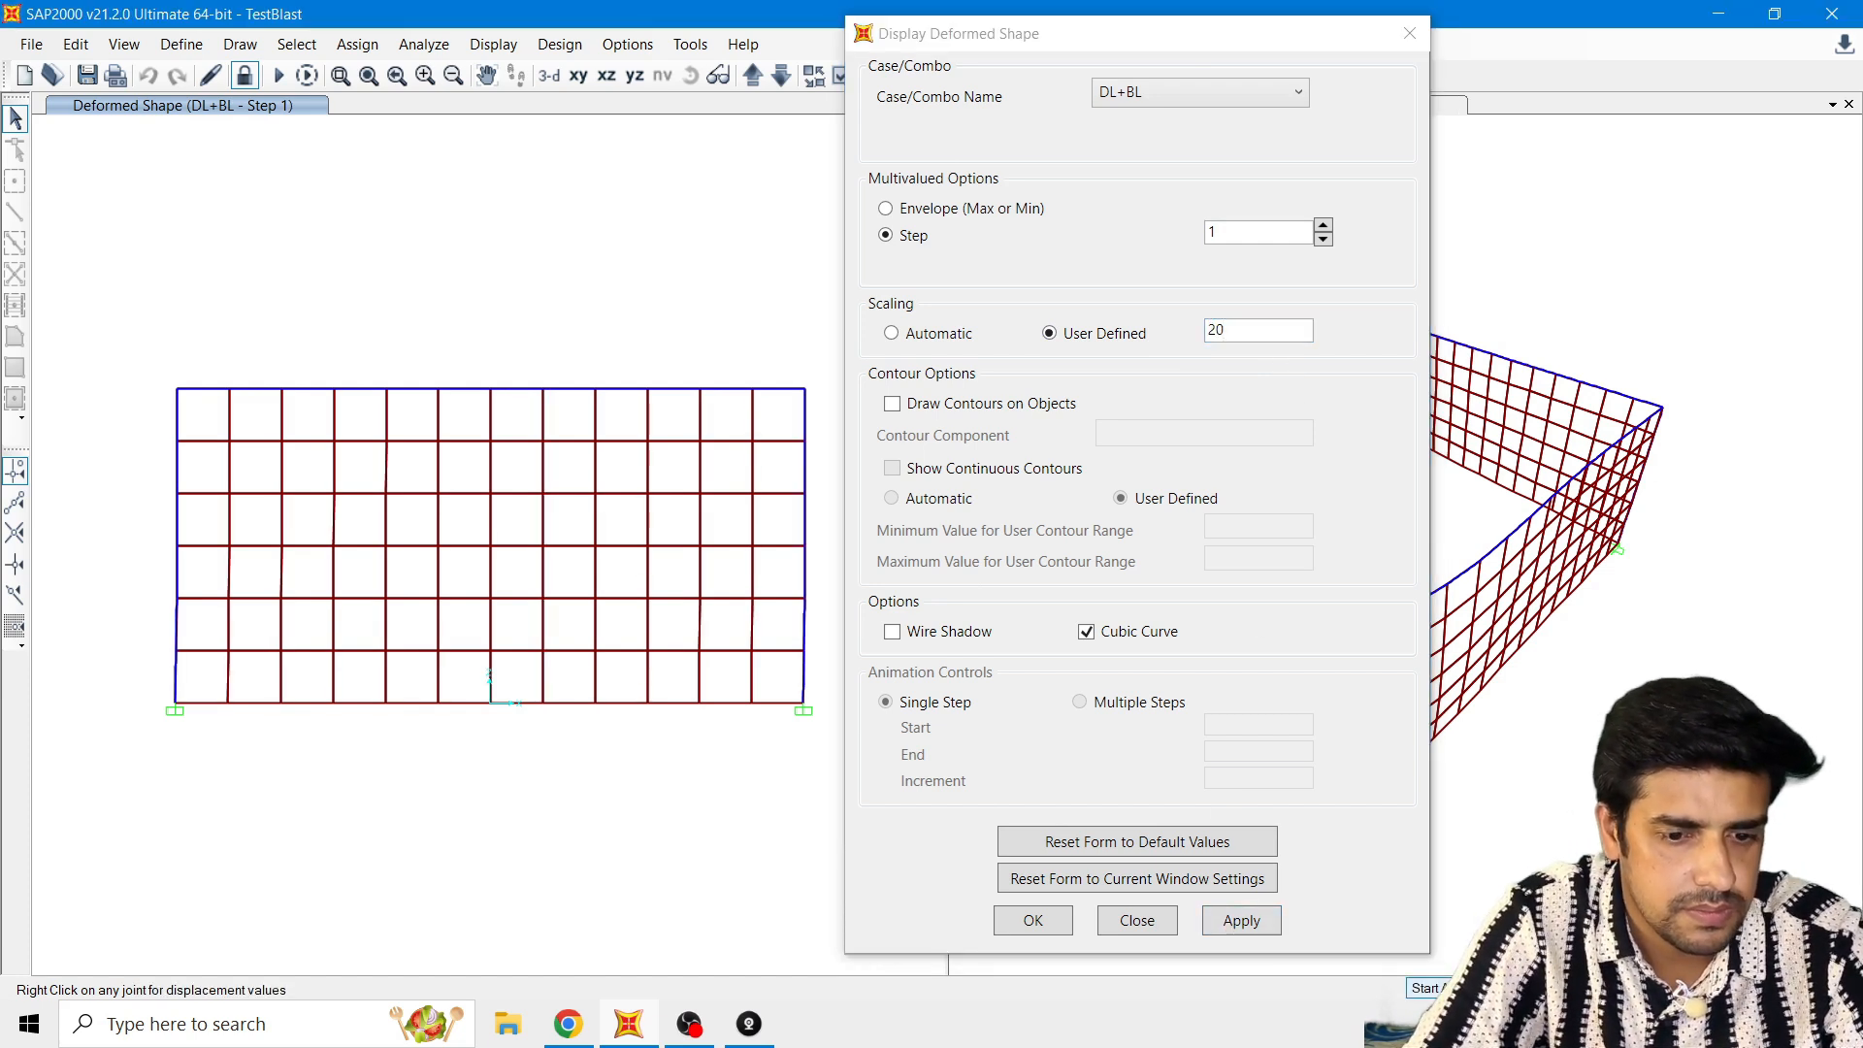
left_click(1459, 988)
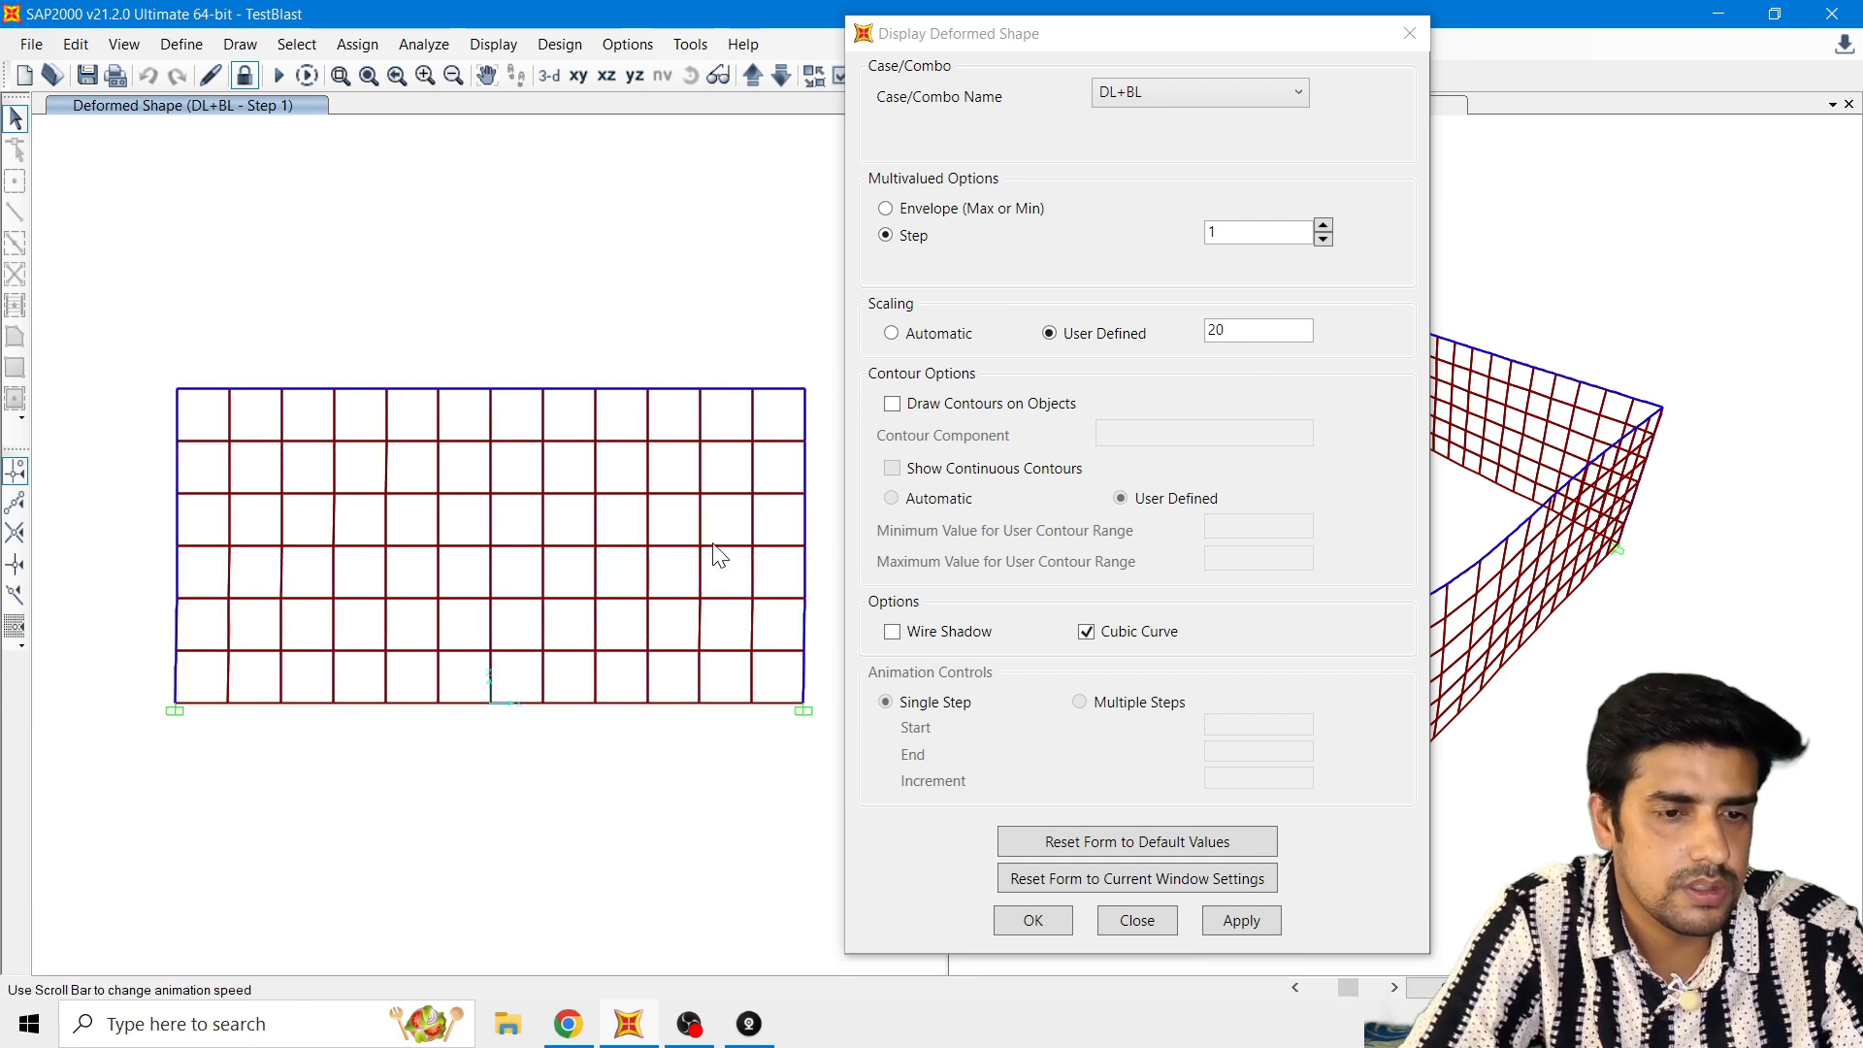
left_click(1147, 928)
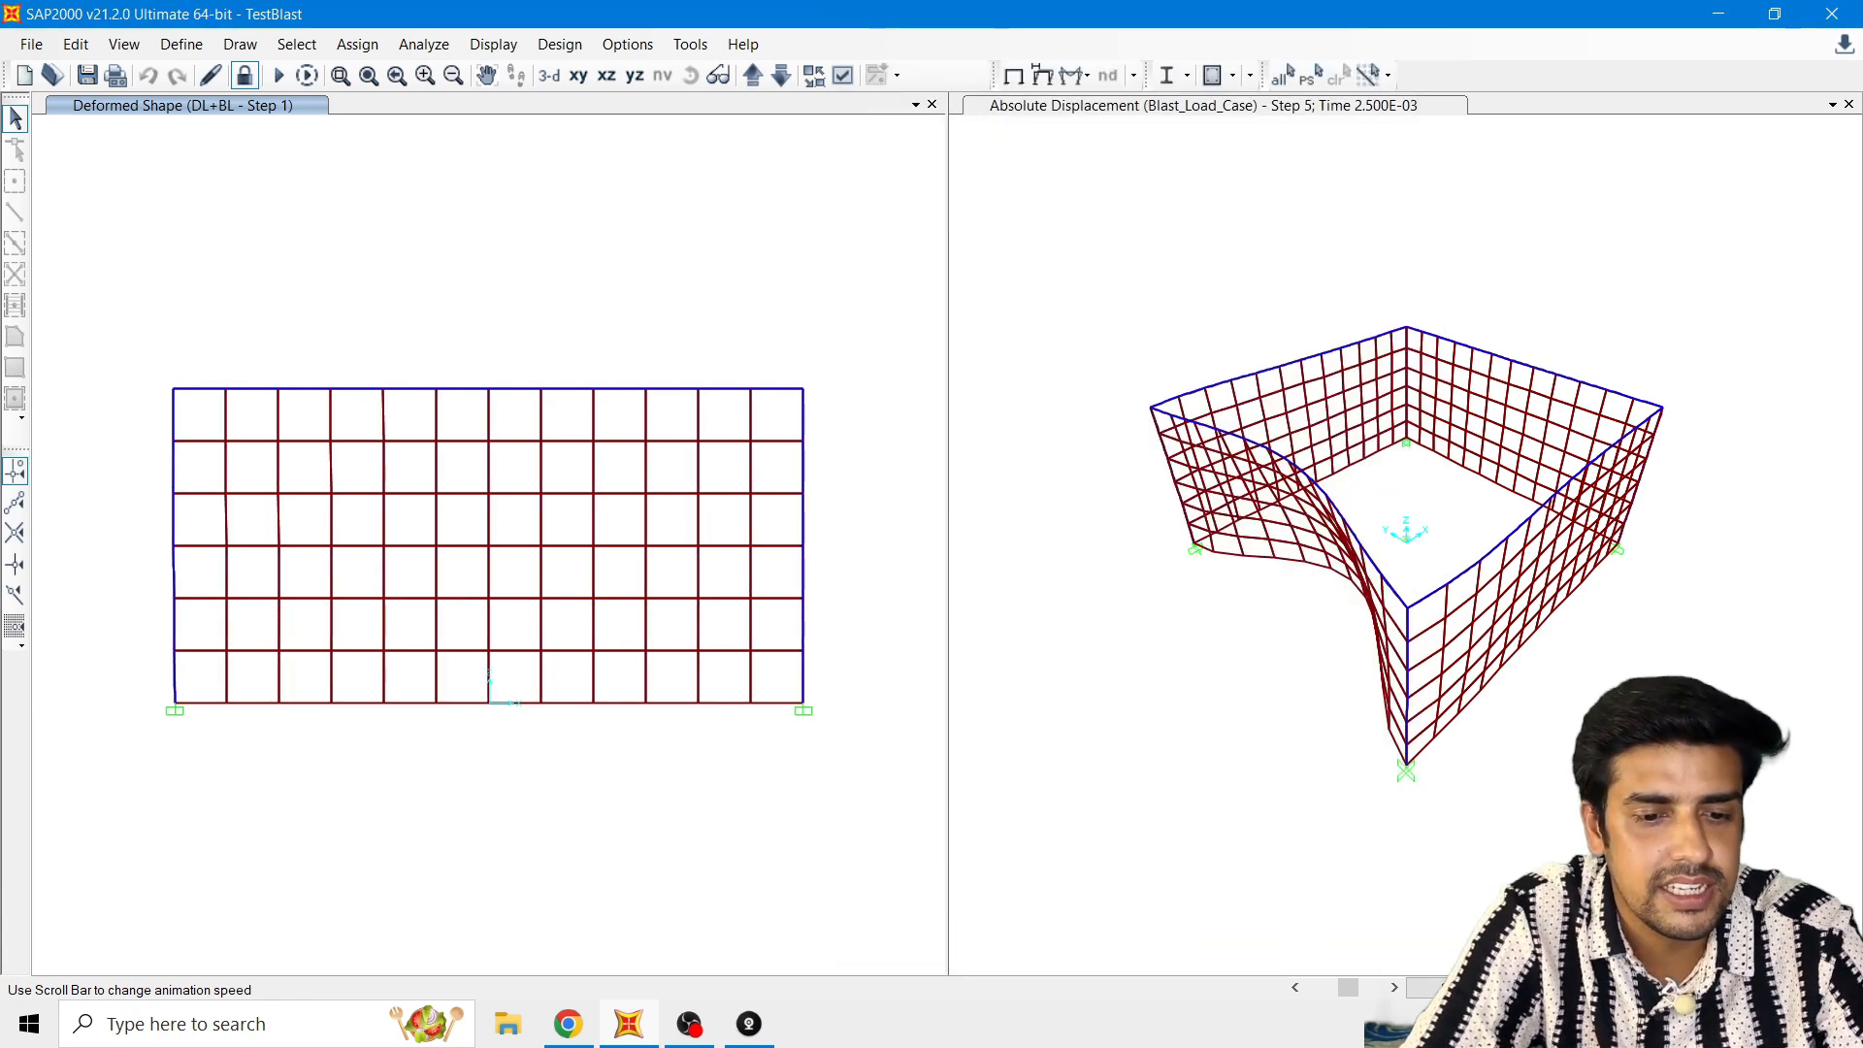
Step: Animate the Blast_Load_Case absolute displacement in the 3D view at a slower speed, and stop the animation
left_click(1097, 291)
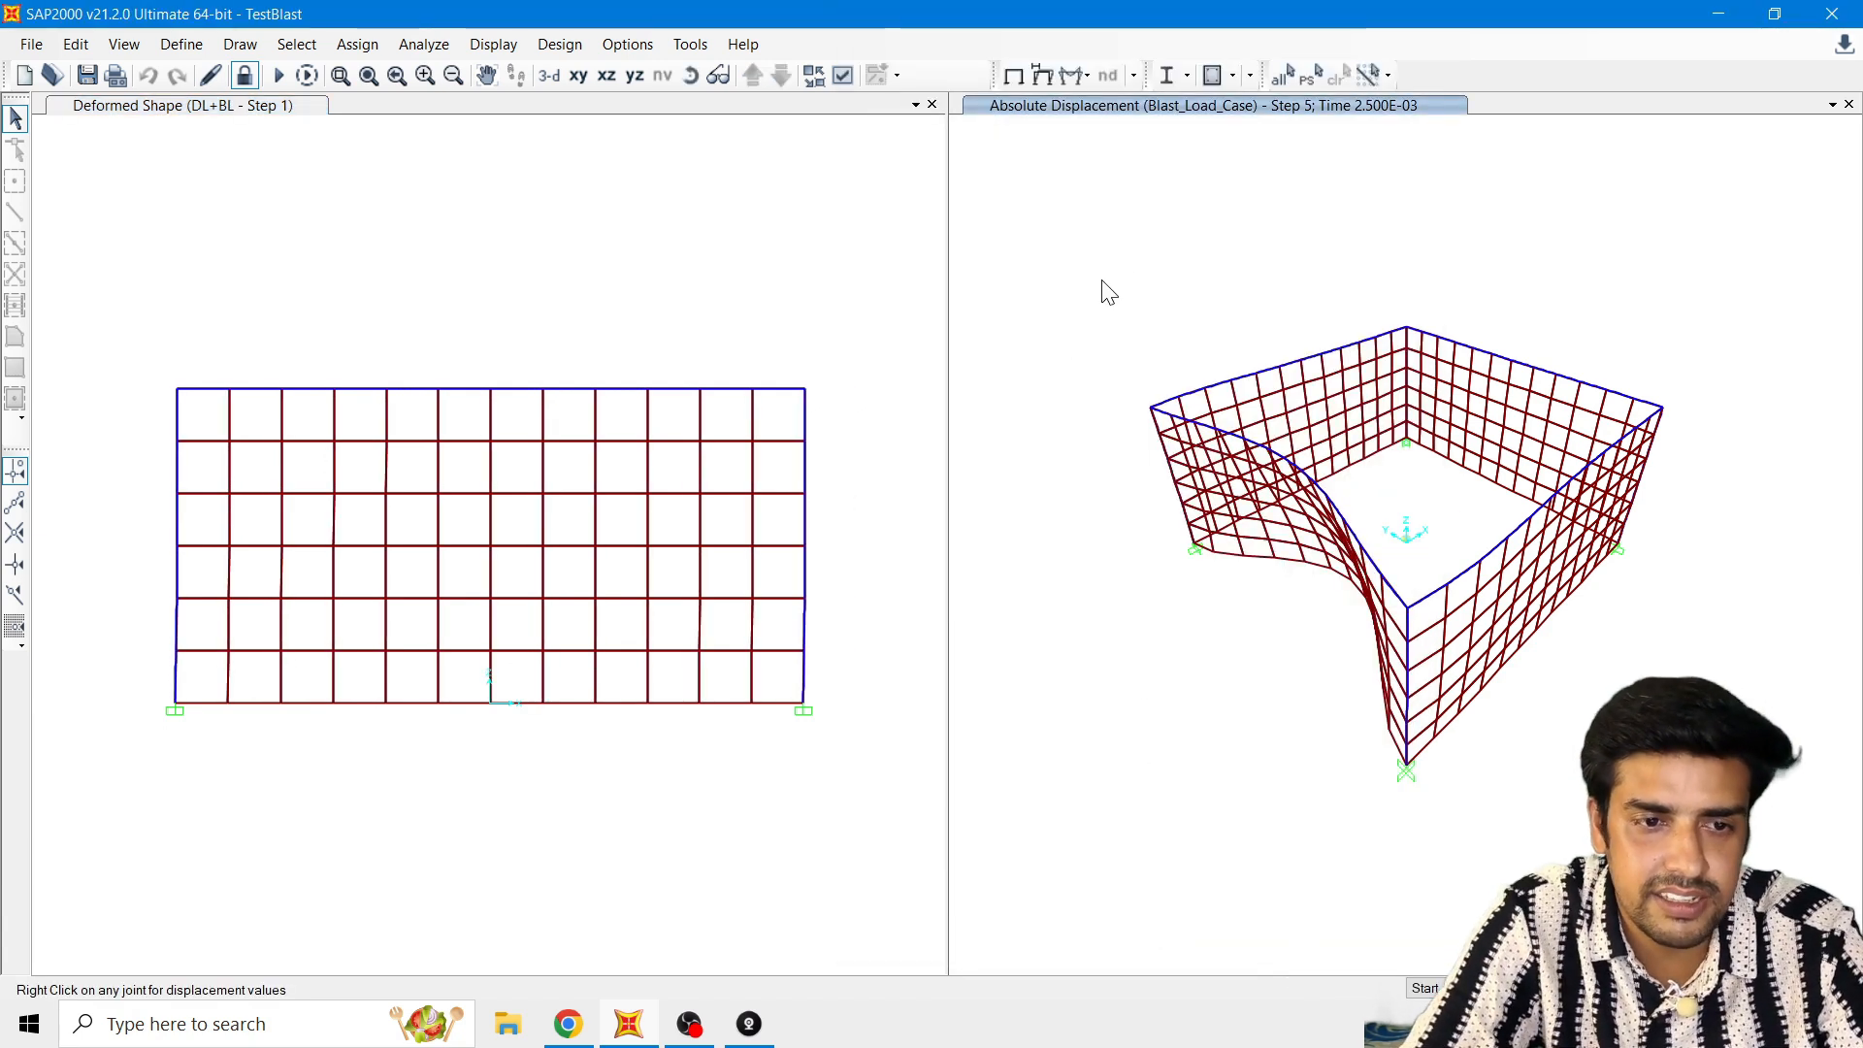
left_click(1424, 988)
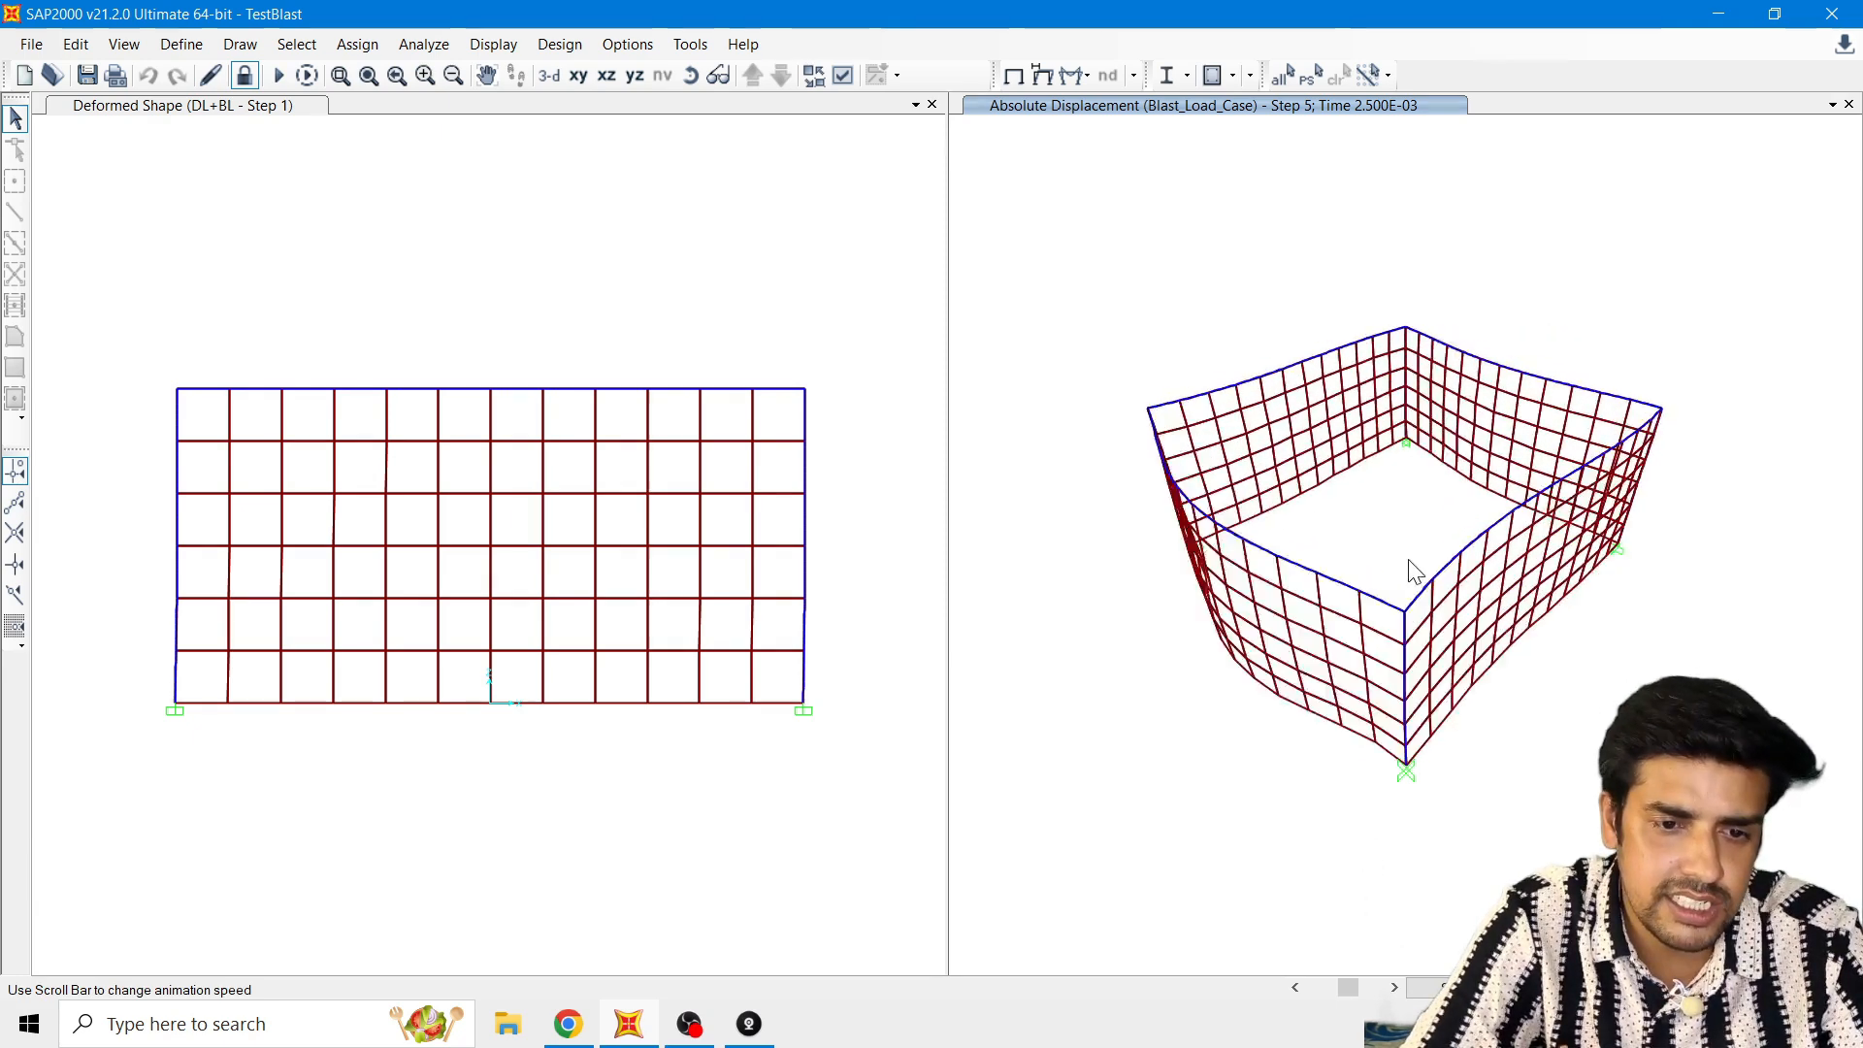
left_click_drag(1347, 987, 1315, 988)
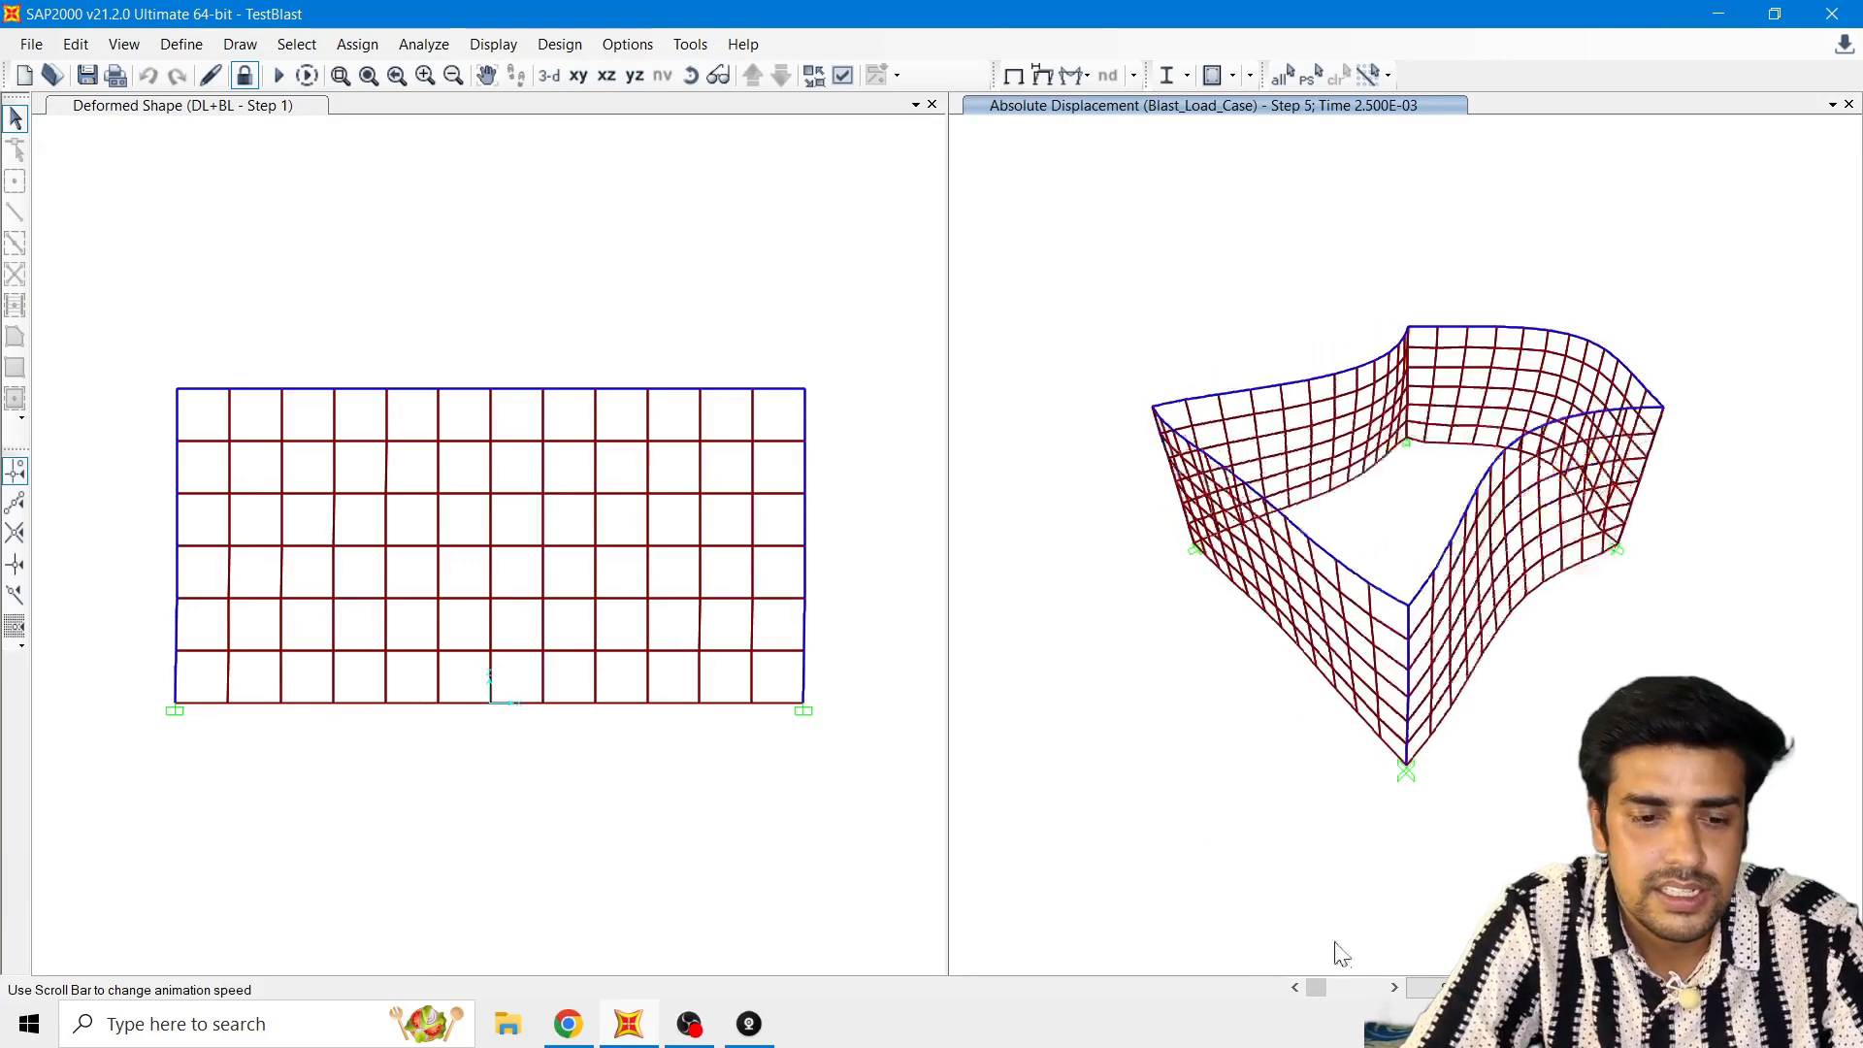
left_click(1424, 988)
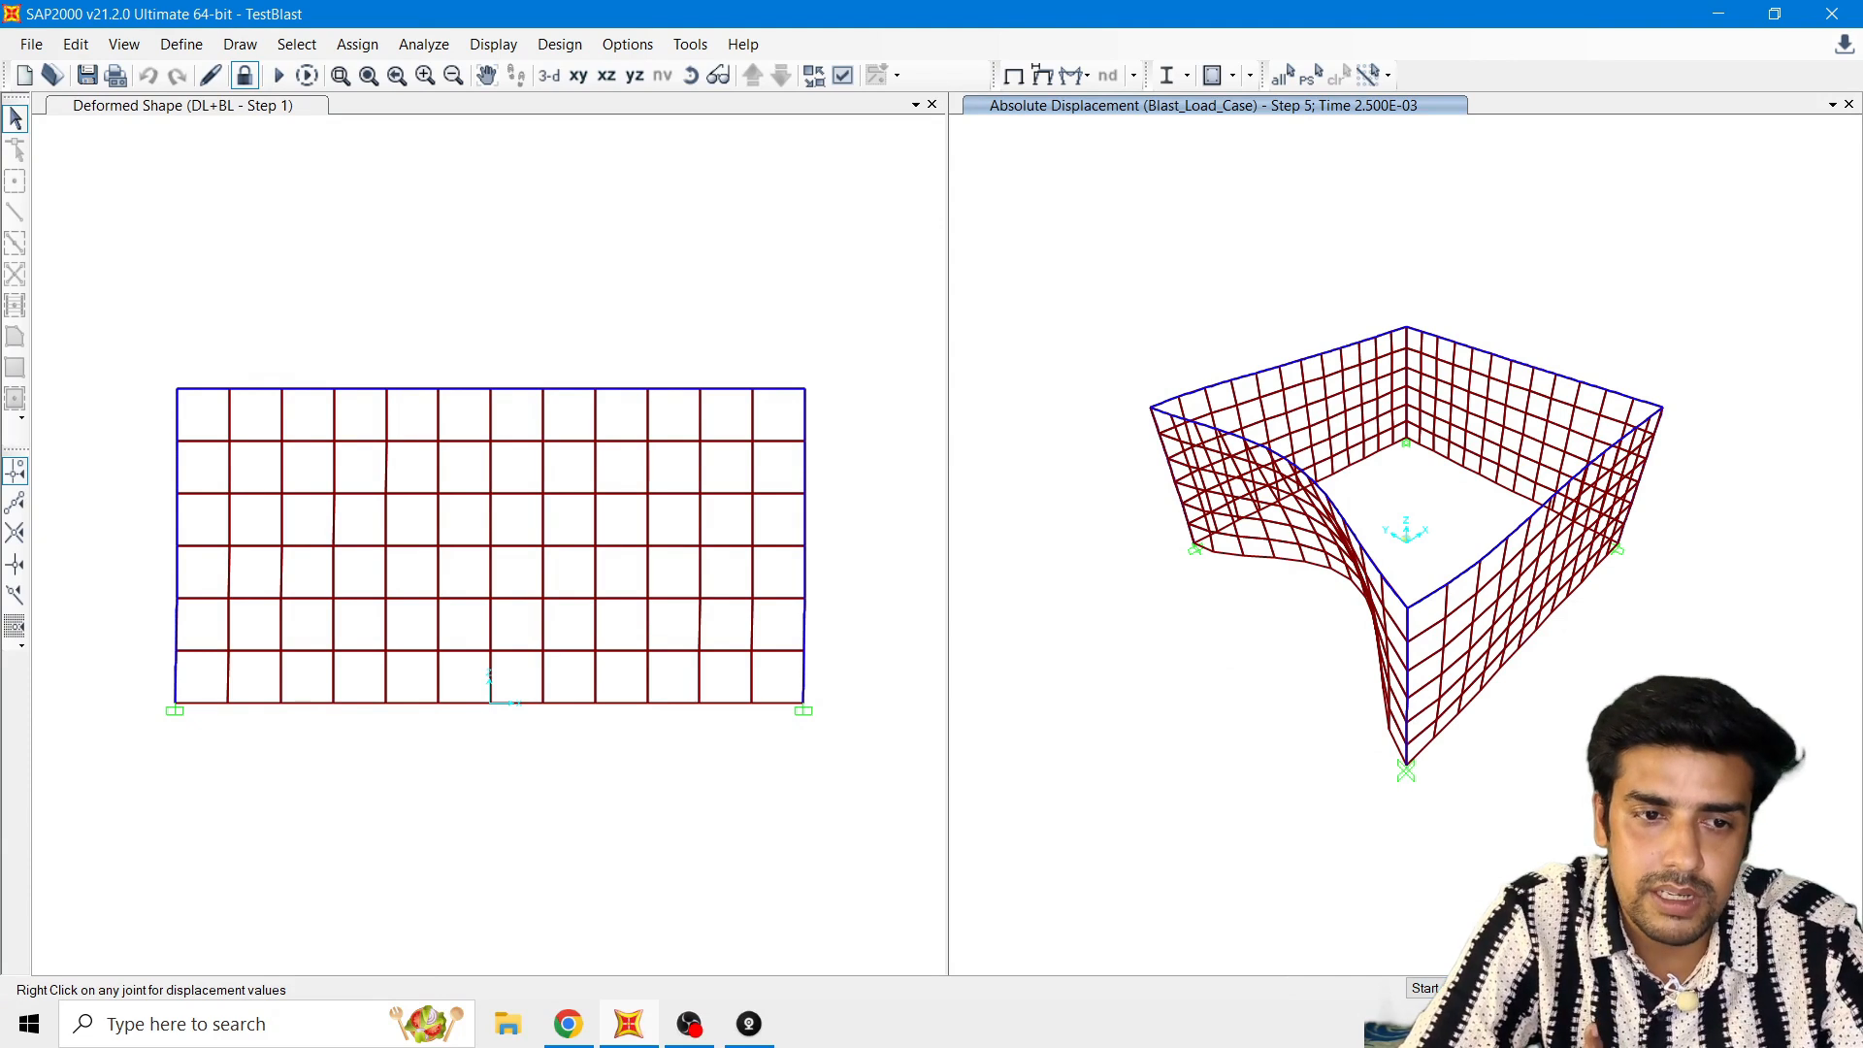
Step: Go through the Blast_Load_Case deformed shapes in the 3D view, back to step 3 and forward to step 50
left_click(1541, 988)
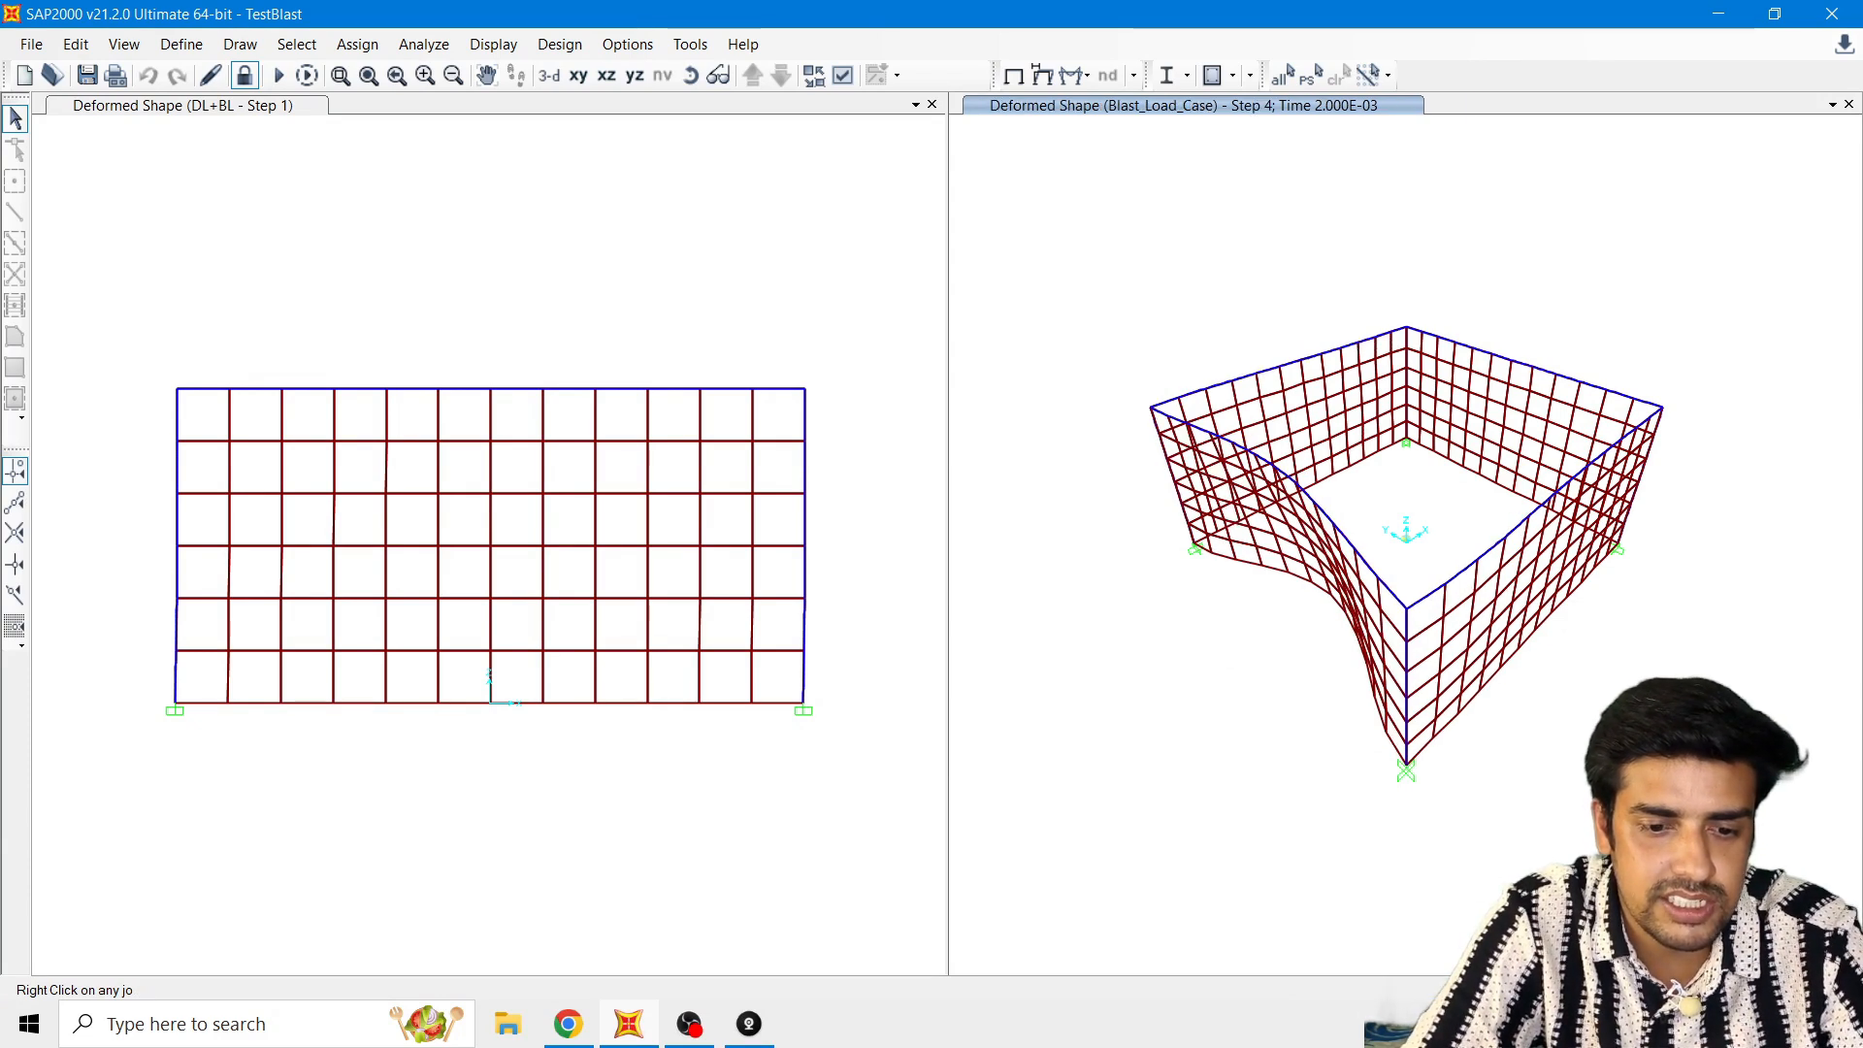
left_click(1540, 987)
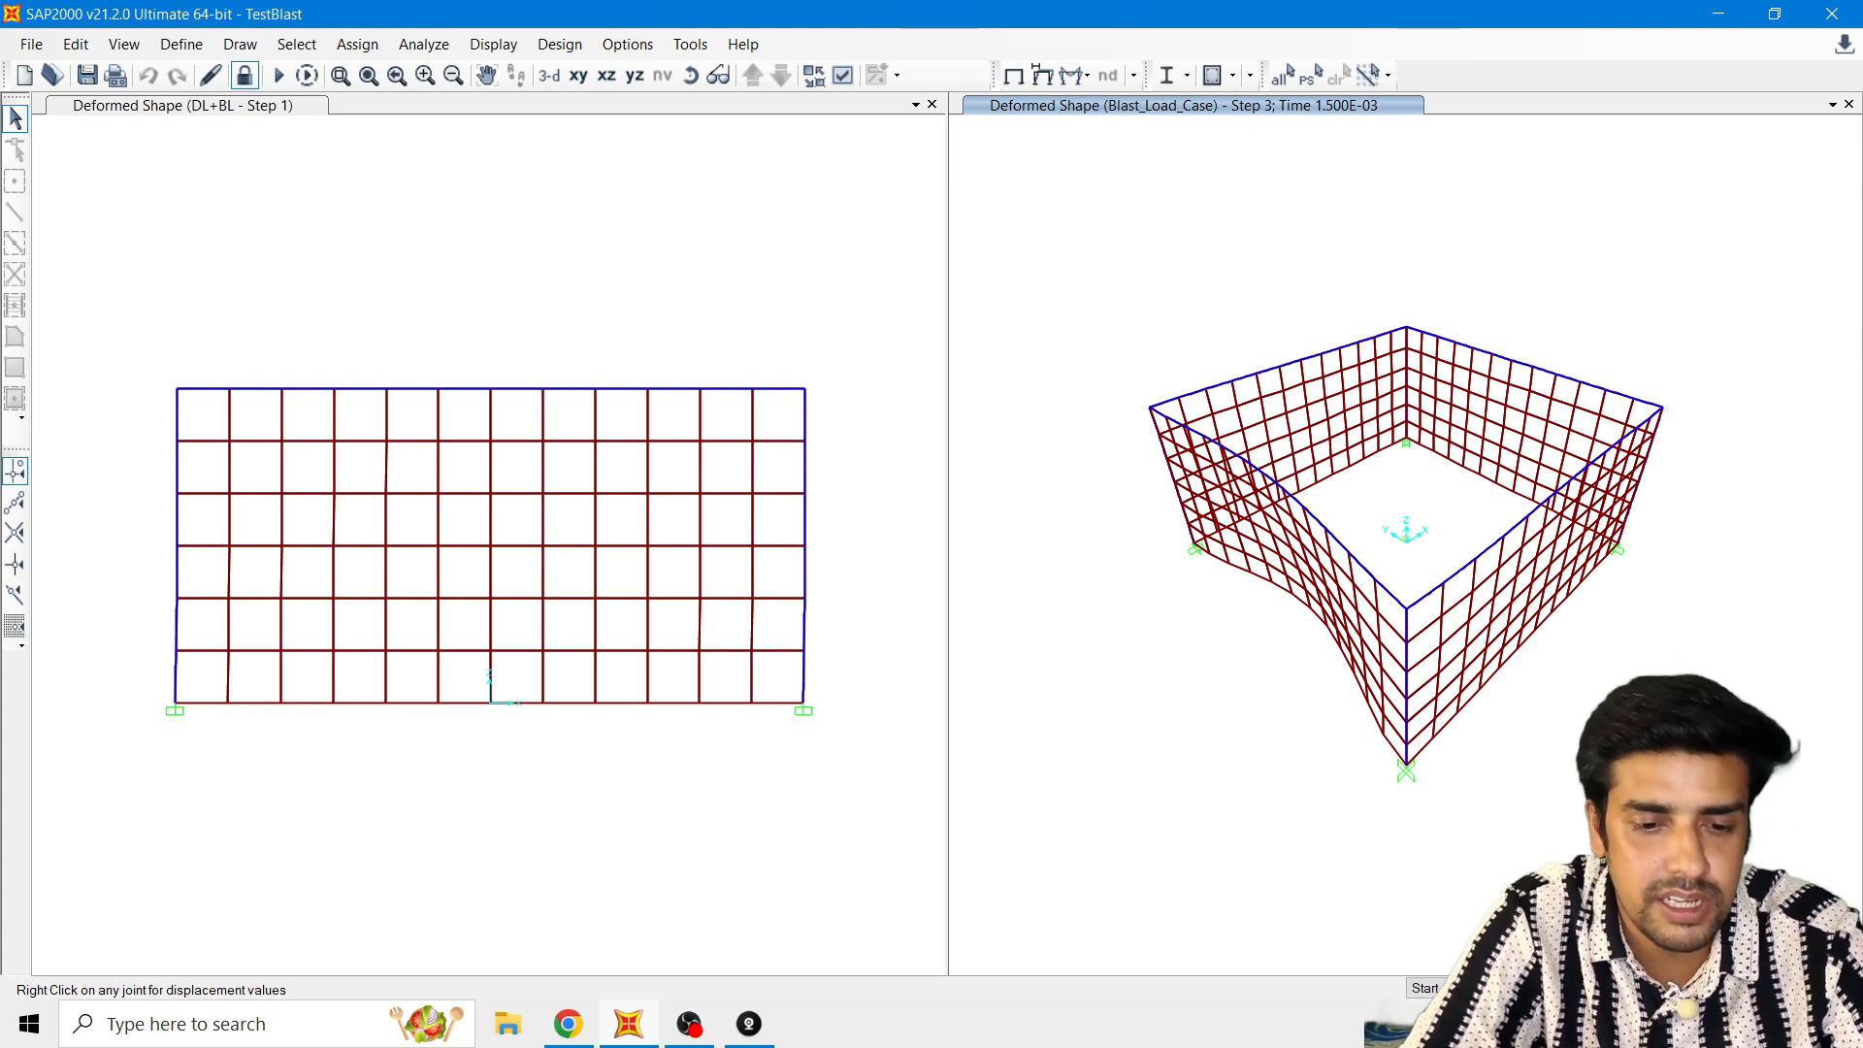
left_click(1540, 987)
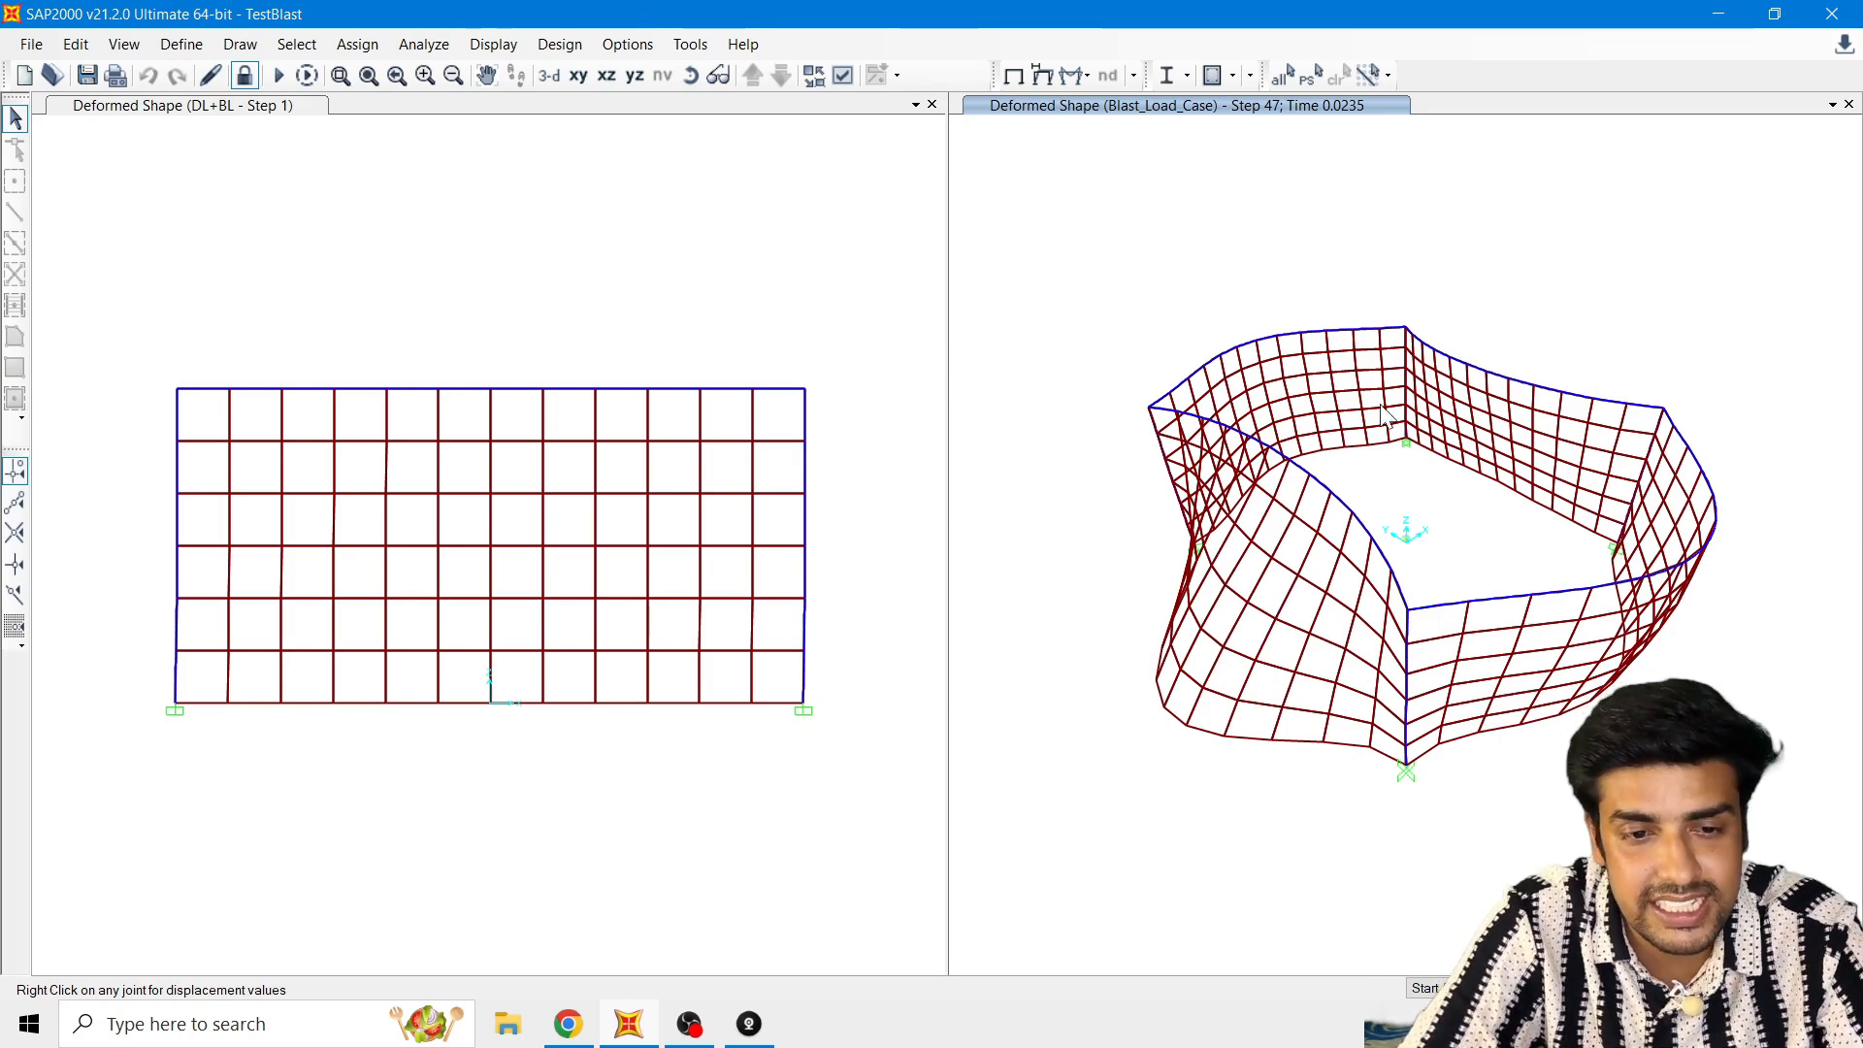
right_click(1406, 329)
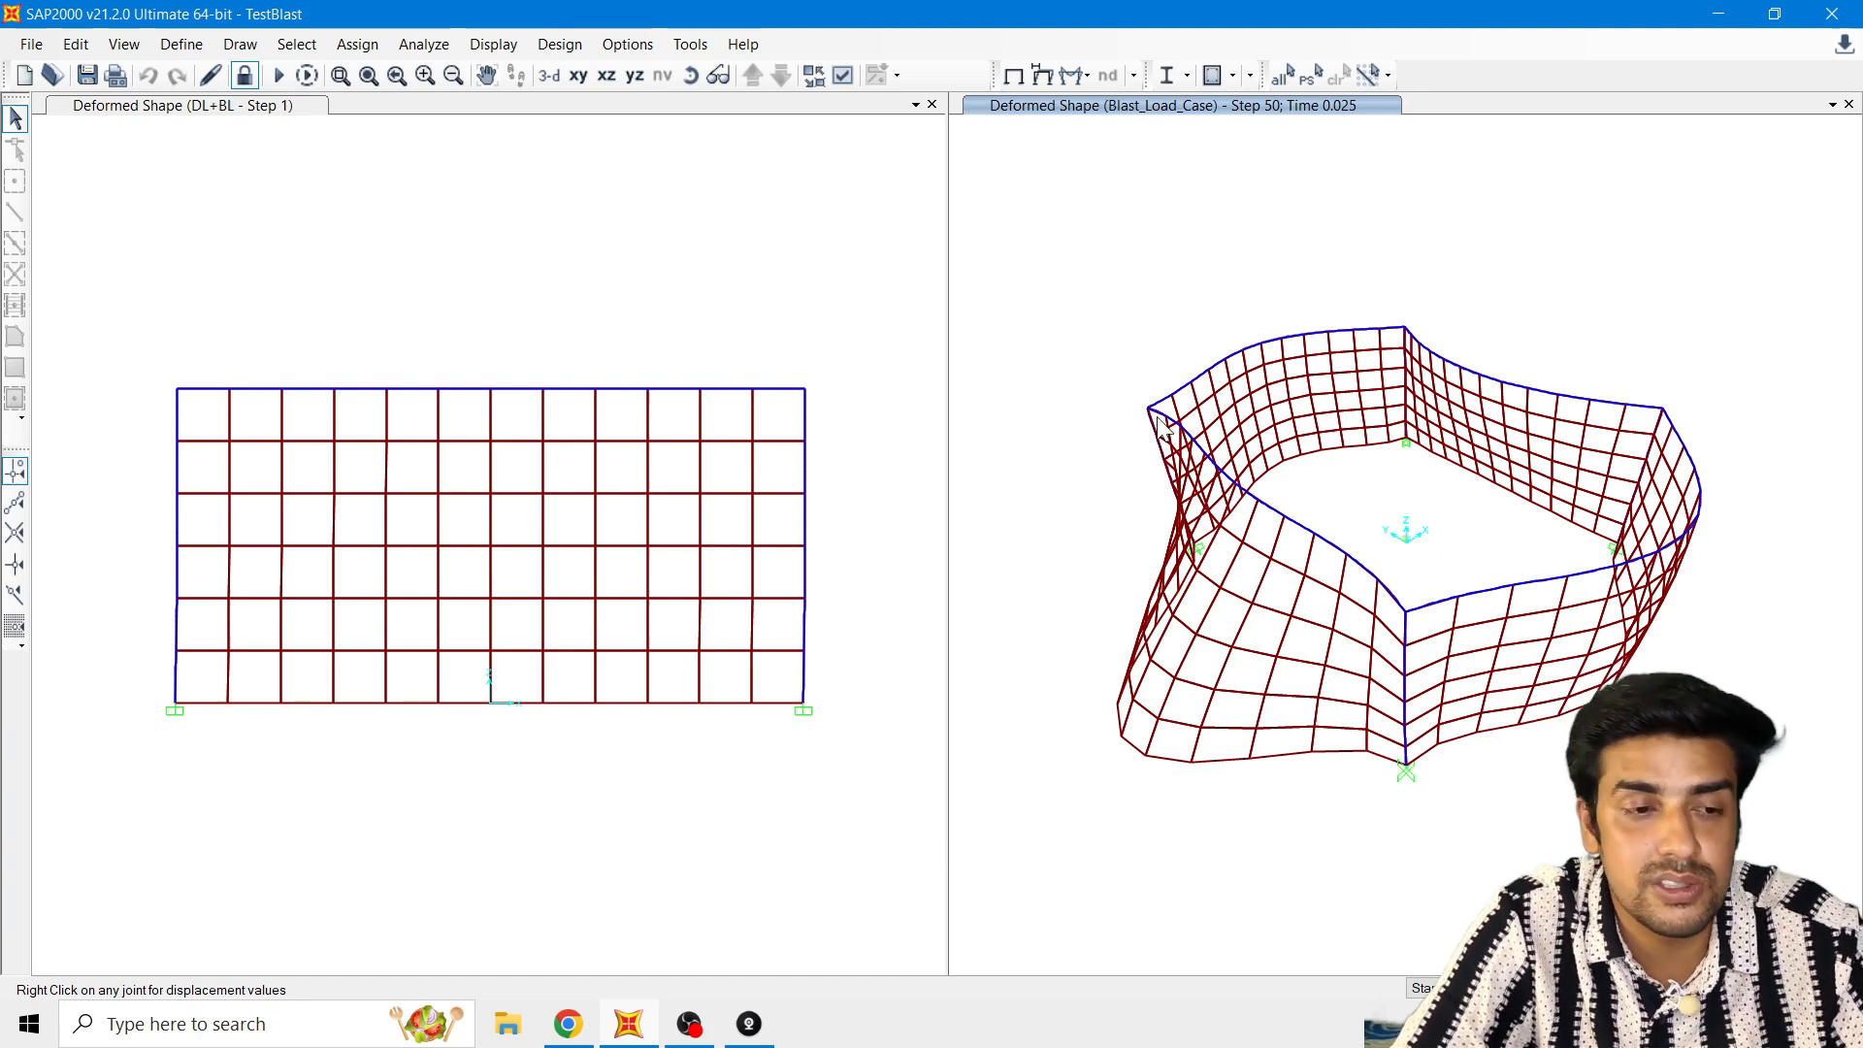
left_click(787, 229)
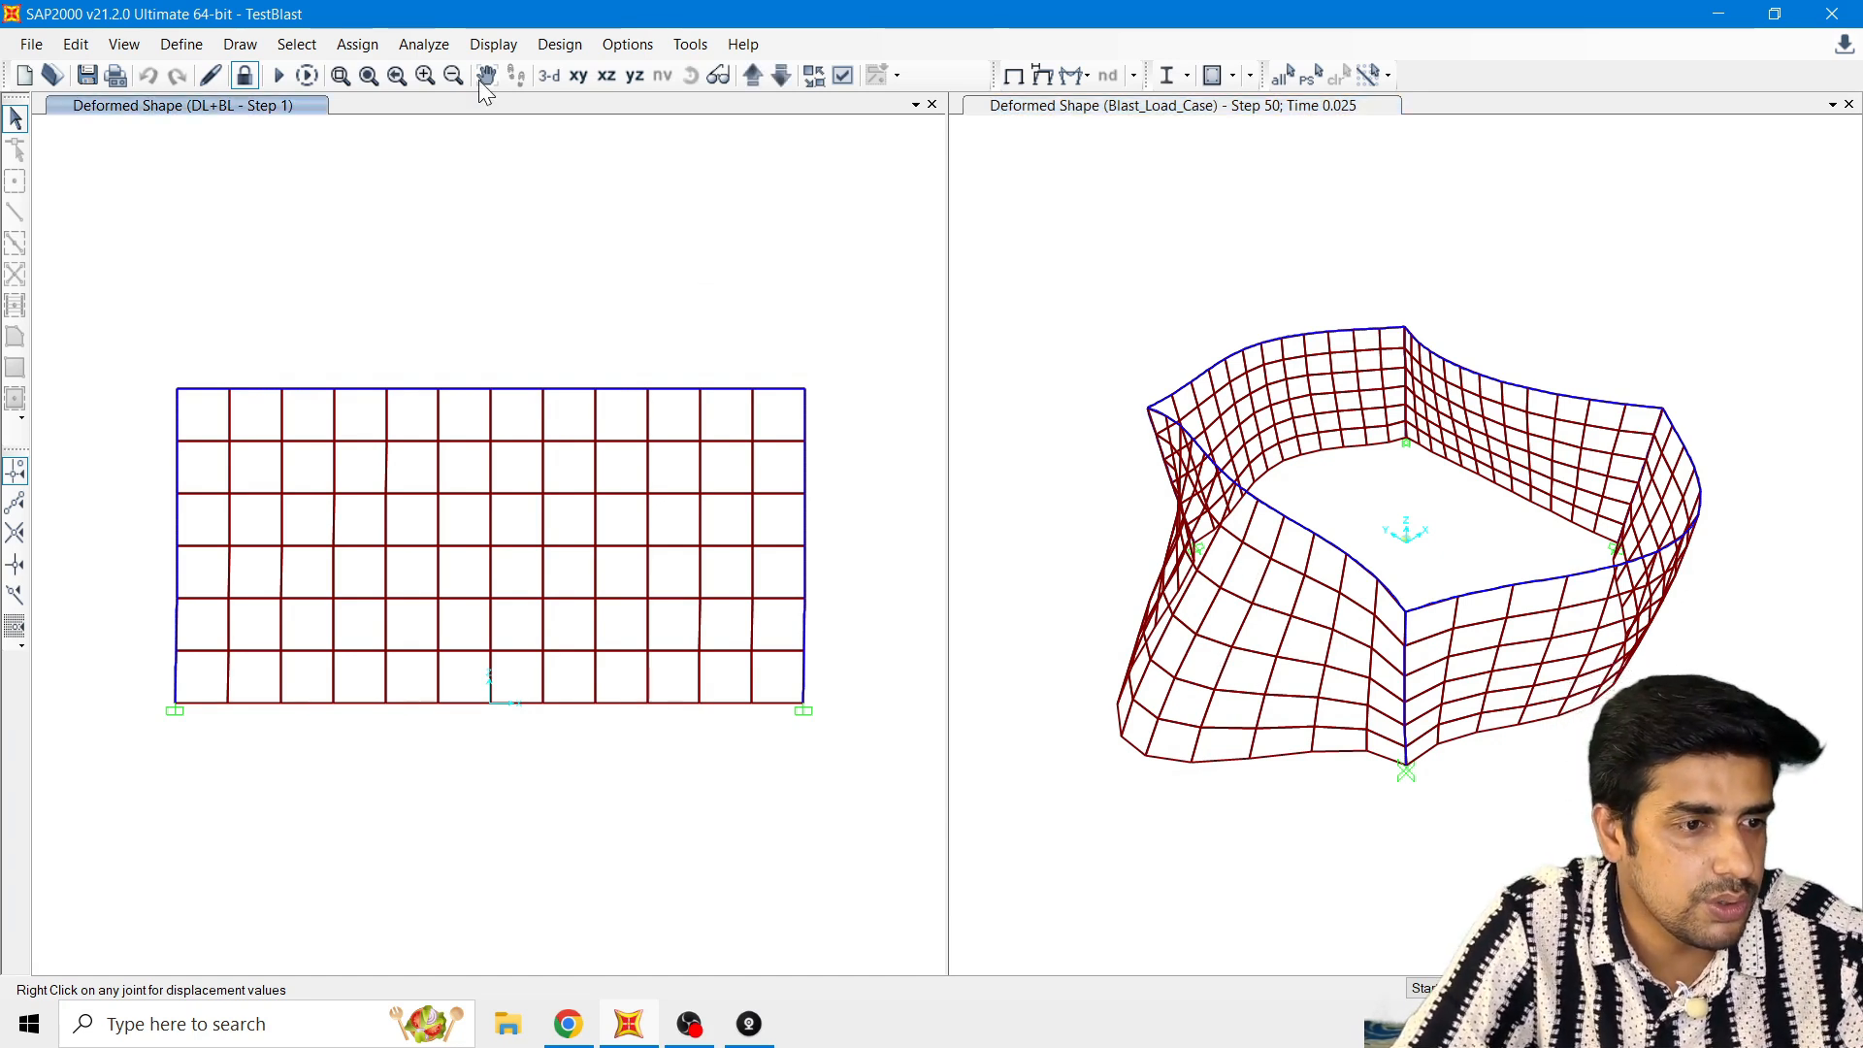
left_click(497, 44)
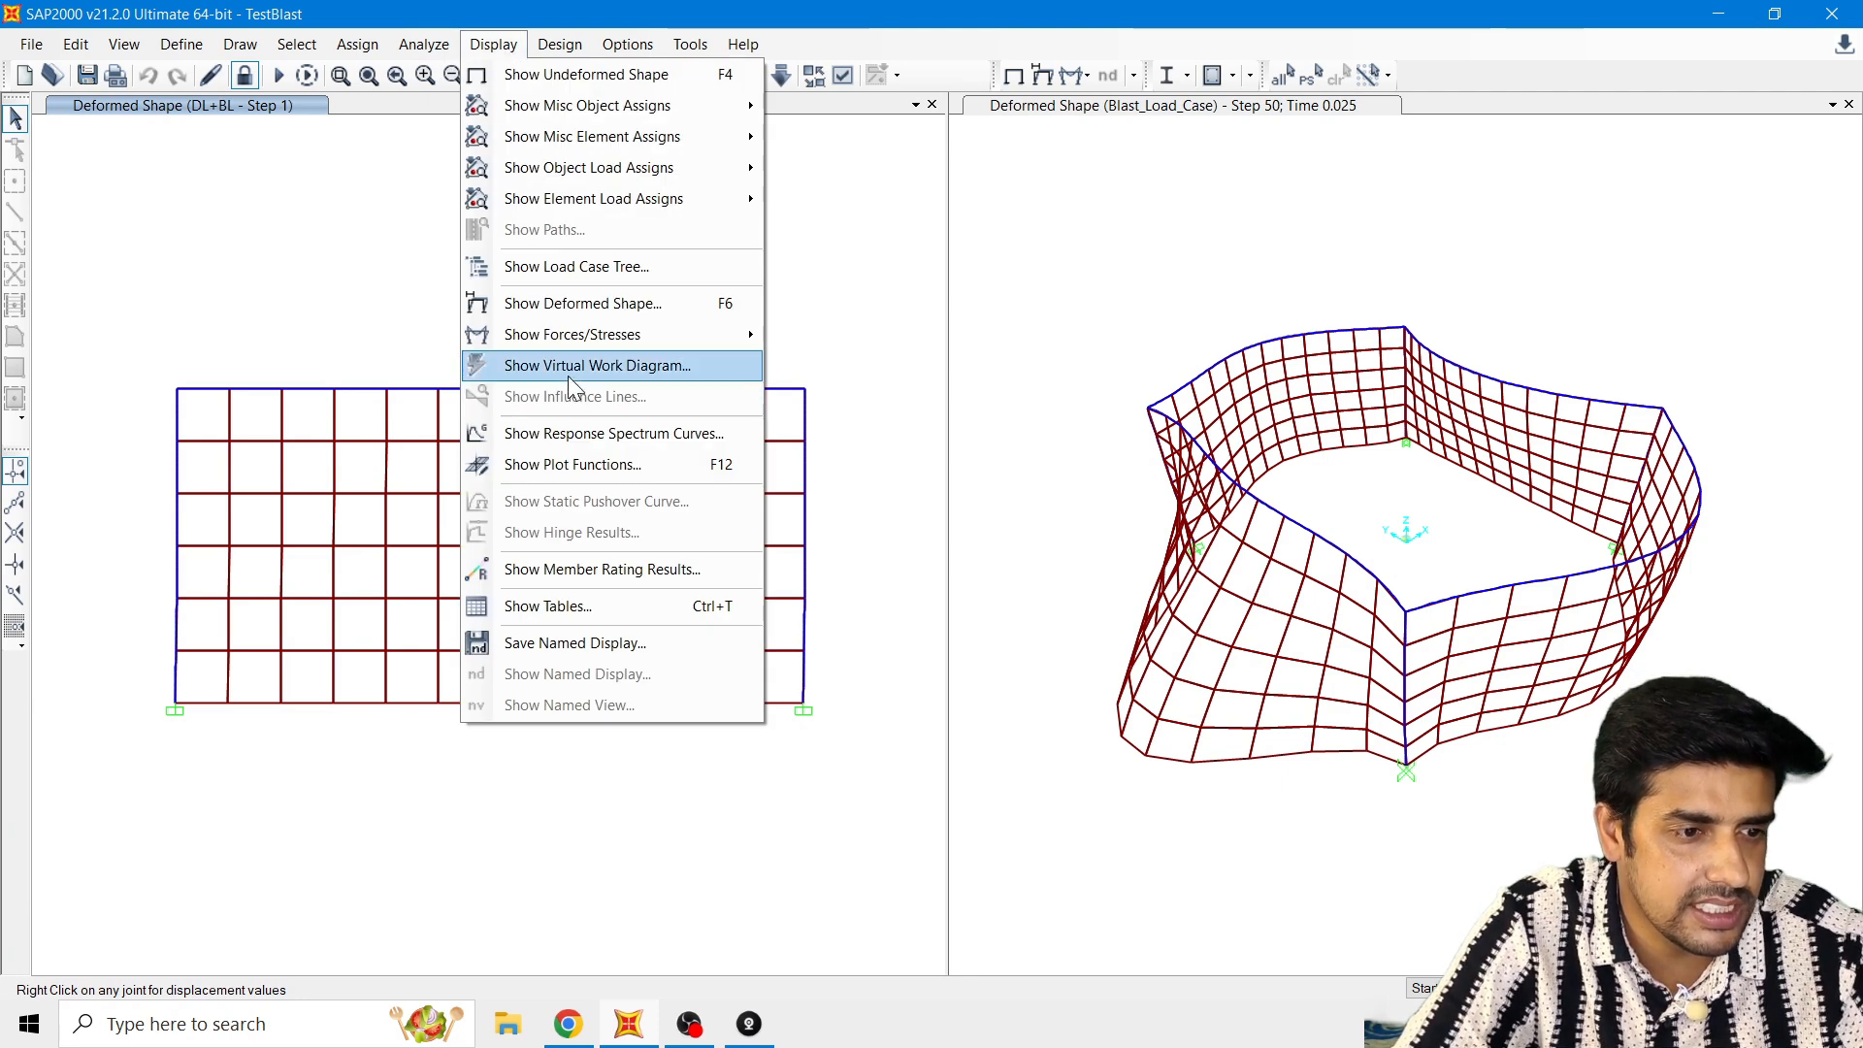
left_click(547, 470)
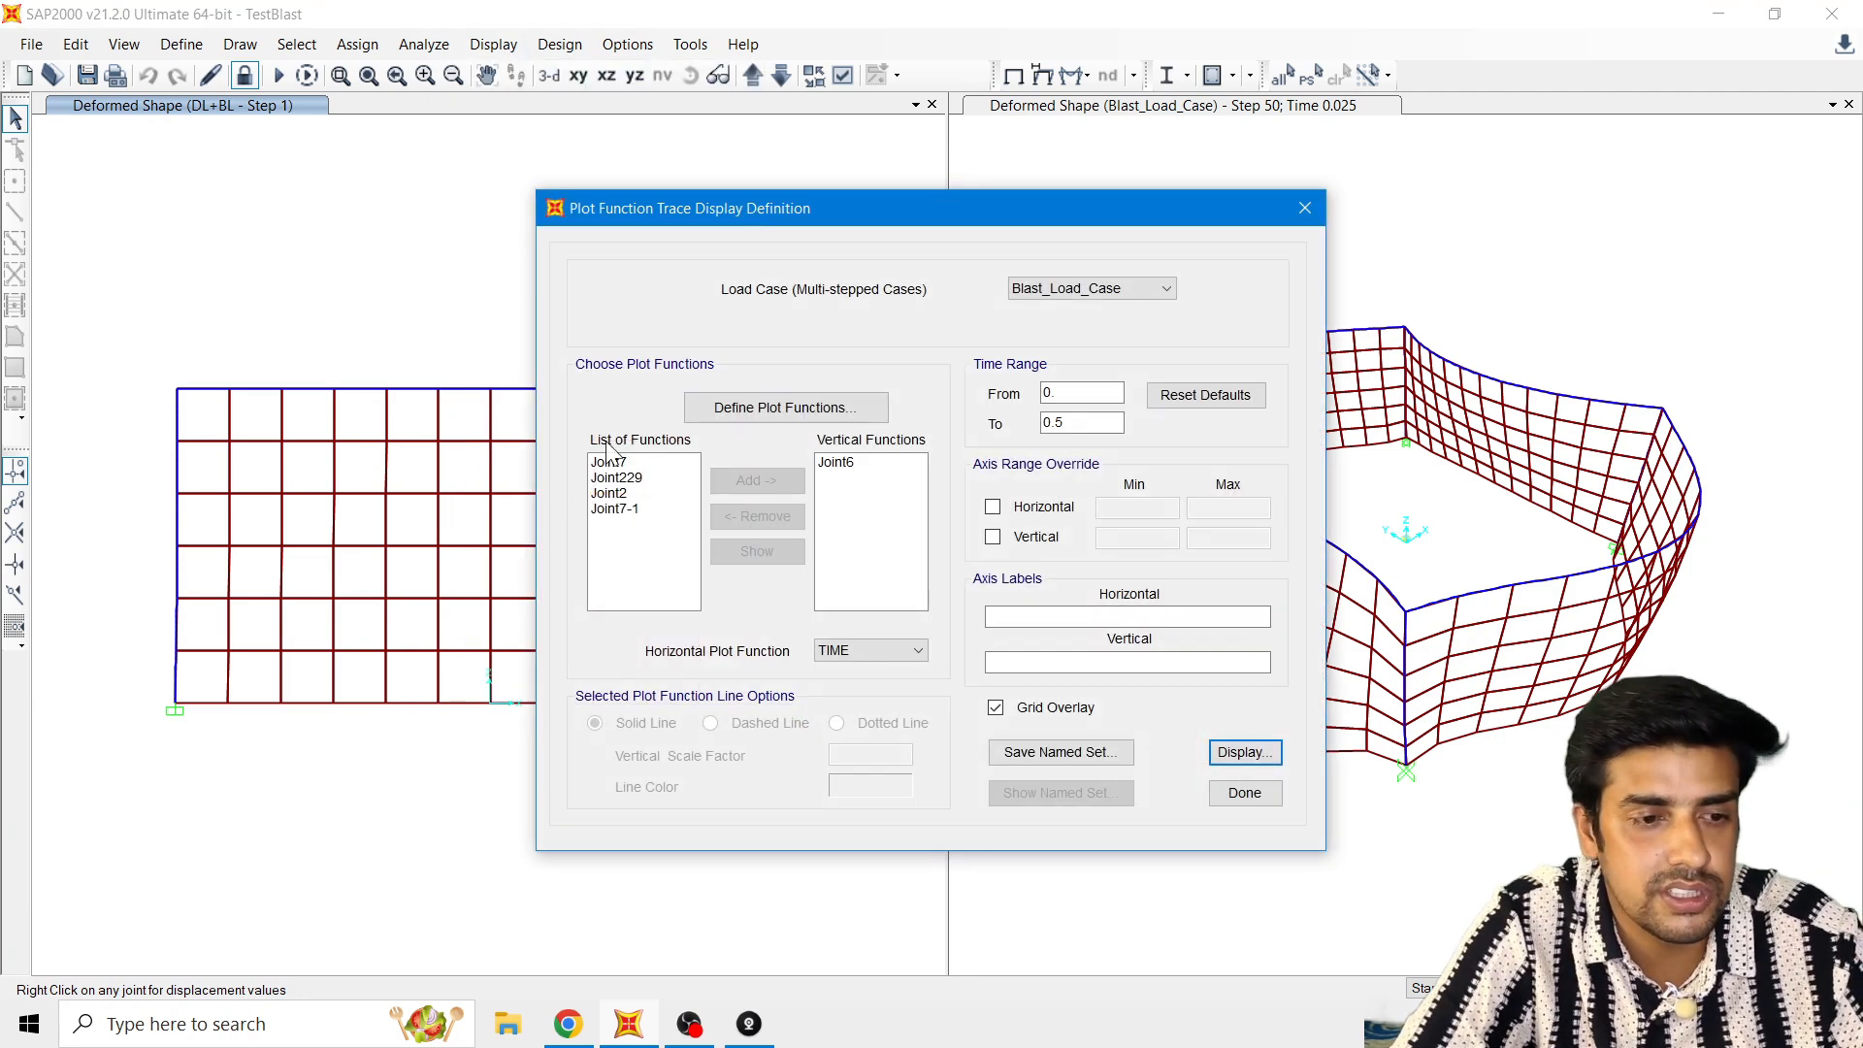
left_click_drag(774, 204, 578, 126)
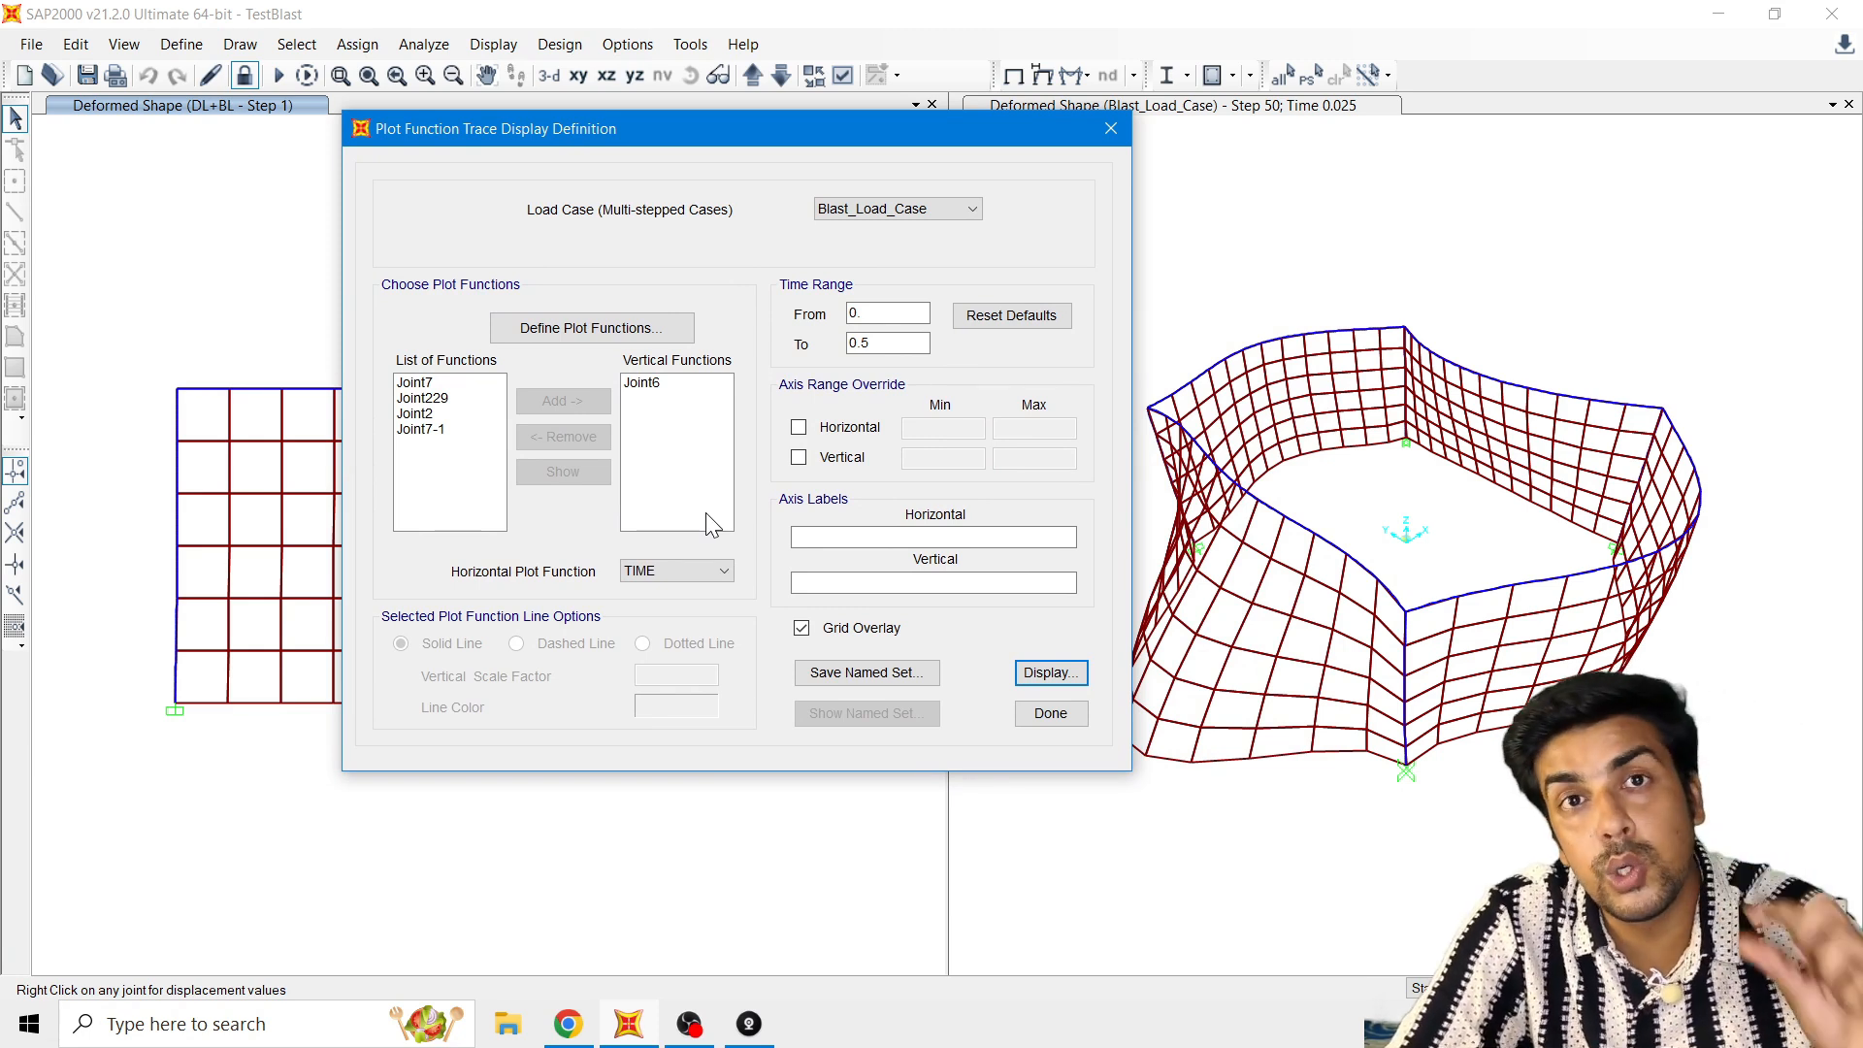
left_click(1111, 128)
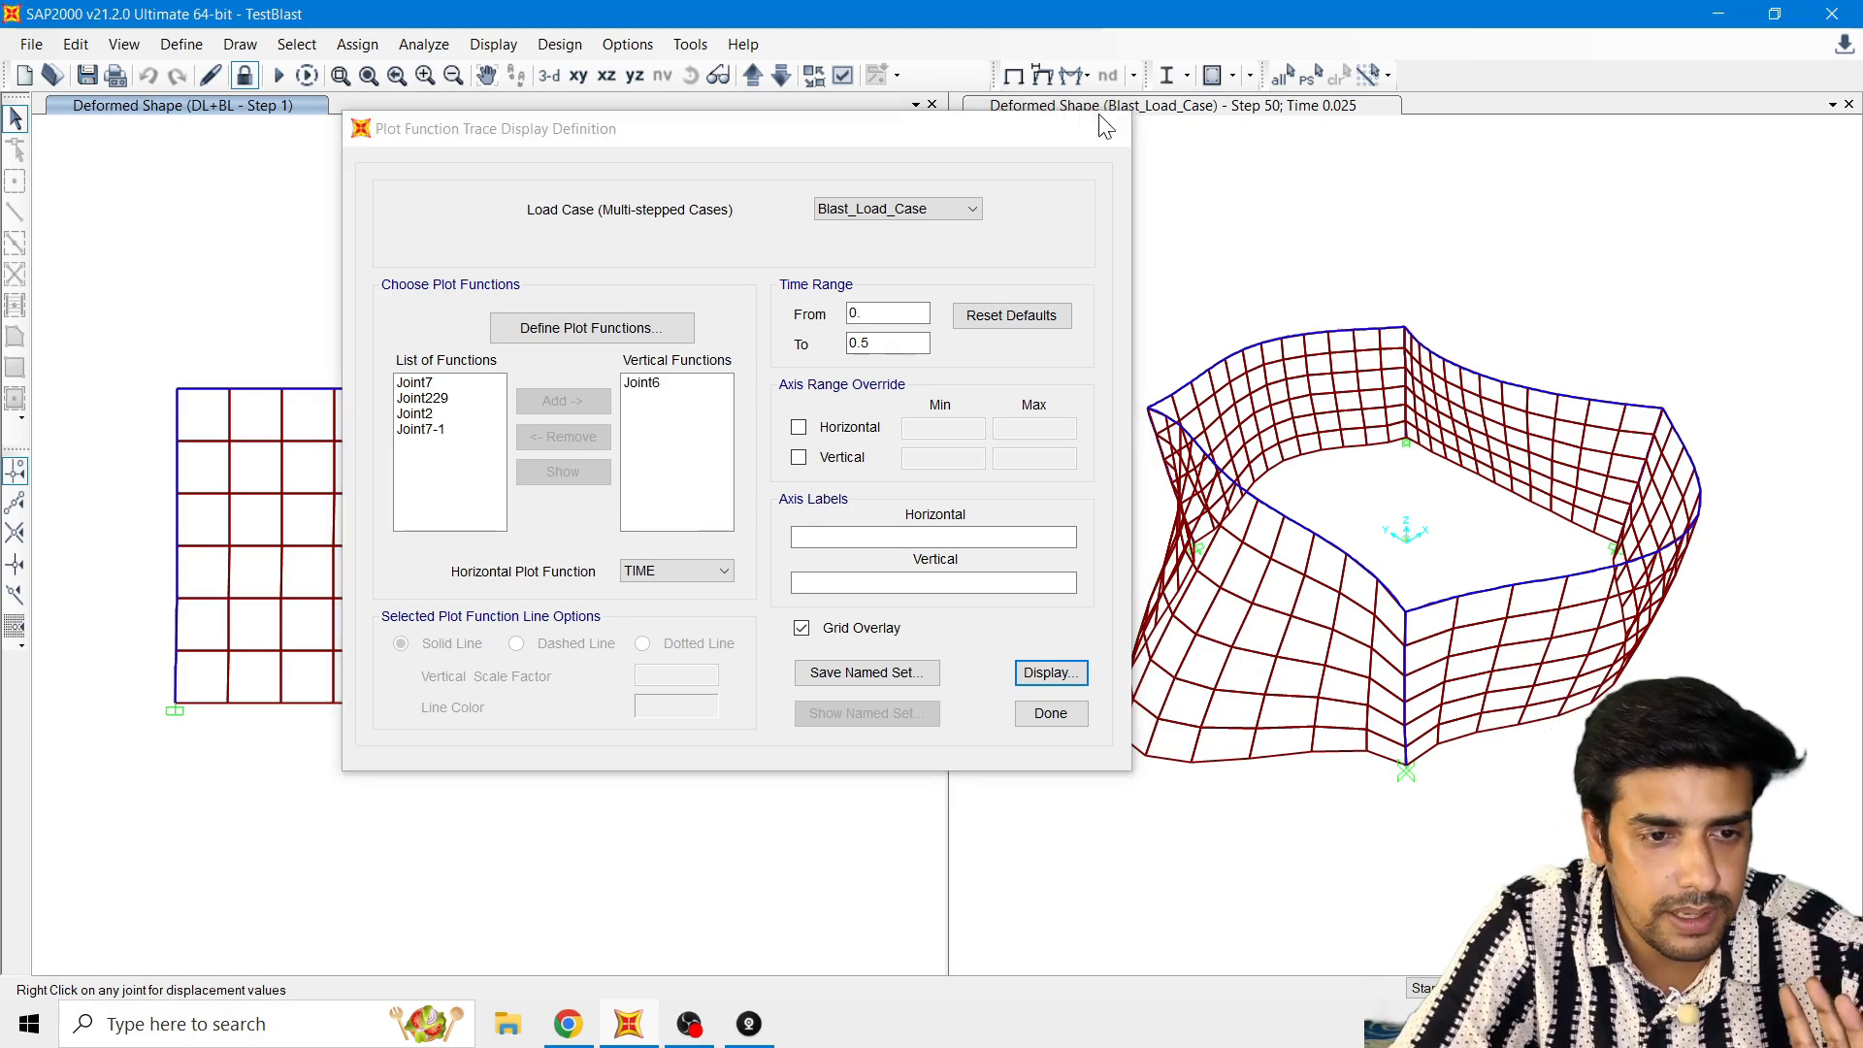
Step: Show the undeformed shape in the 3D view and inspect the label and assignments of the nearest top corner joint
left_click(1014, 77)
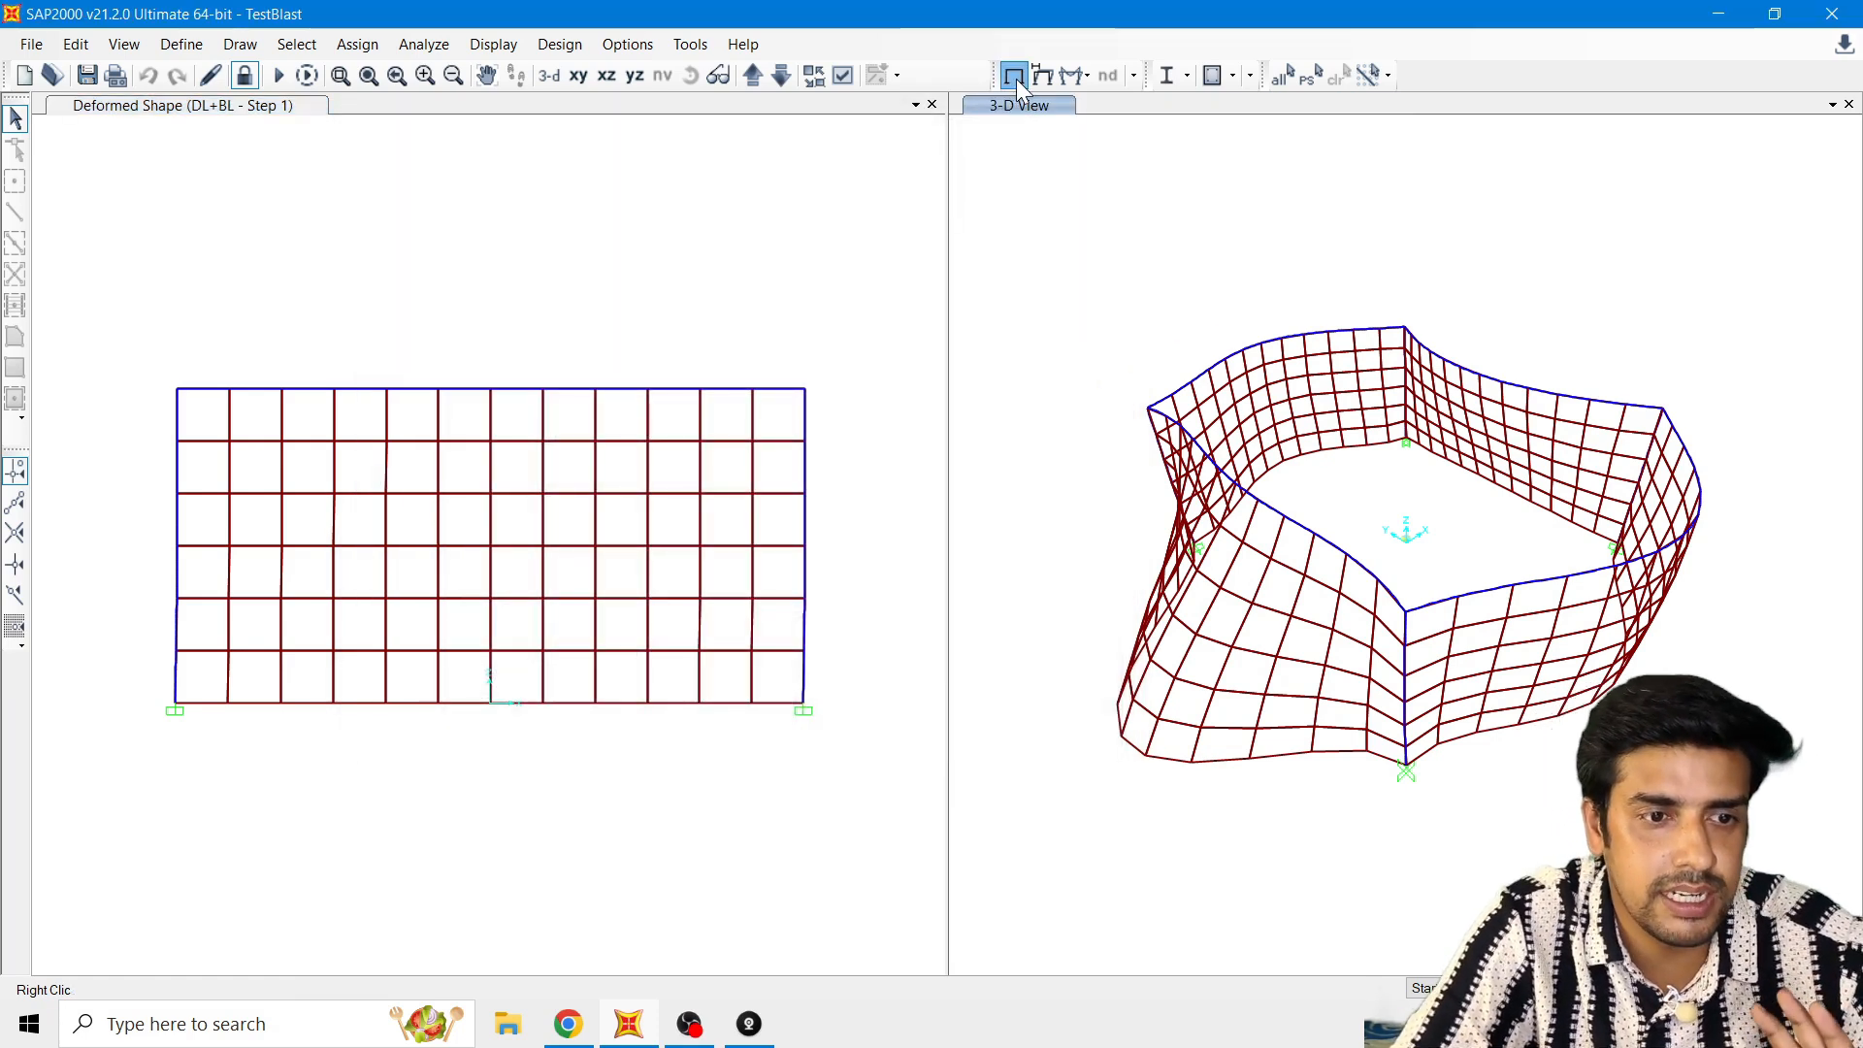
right_click(1408, 615)
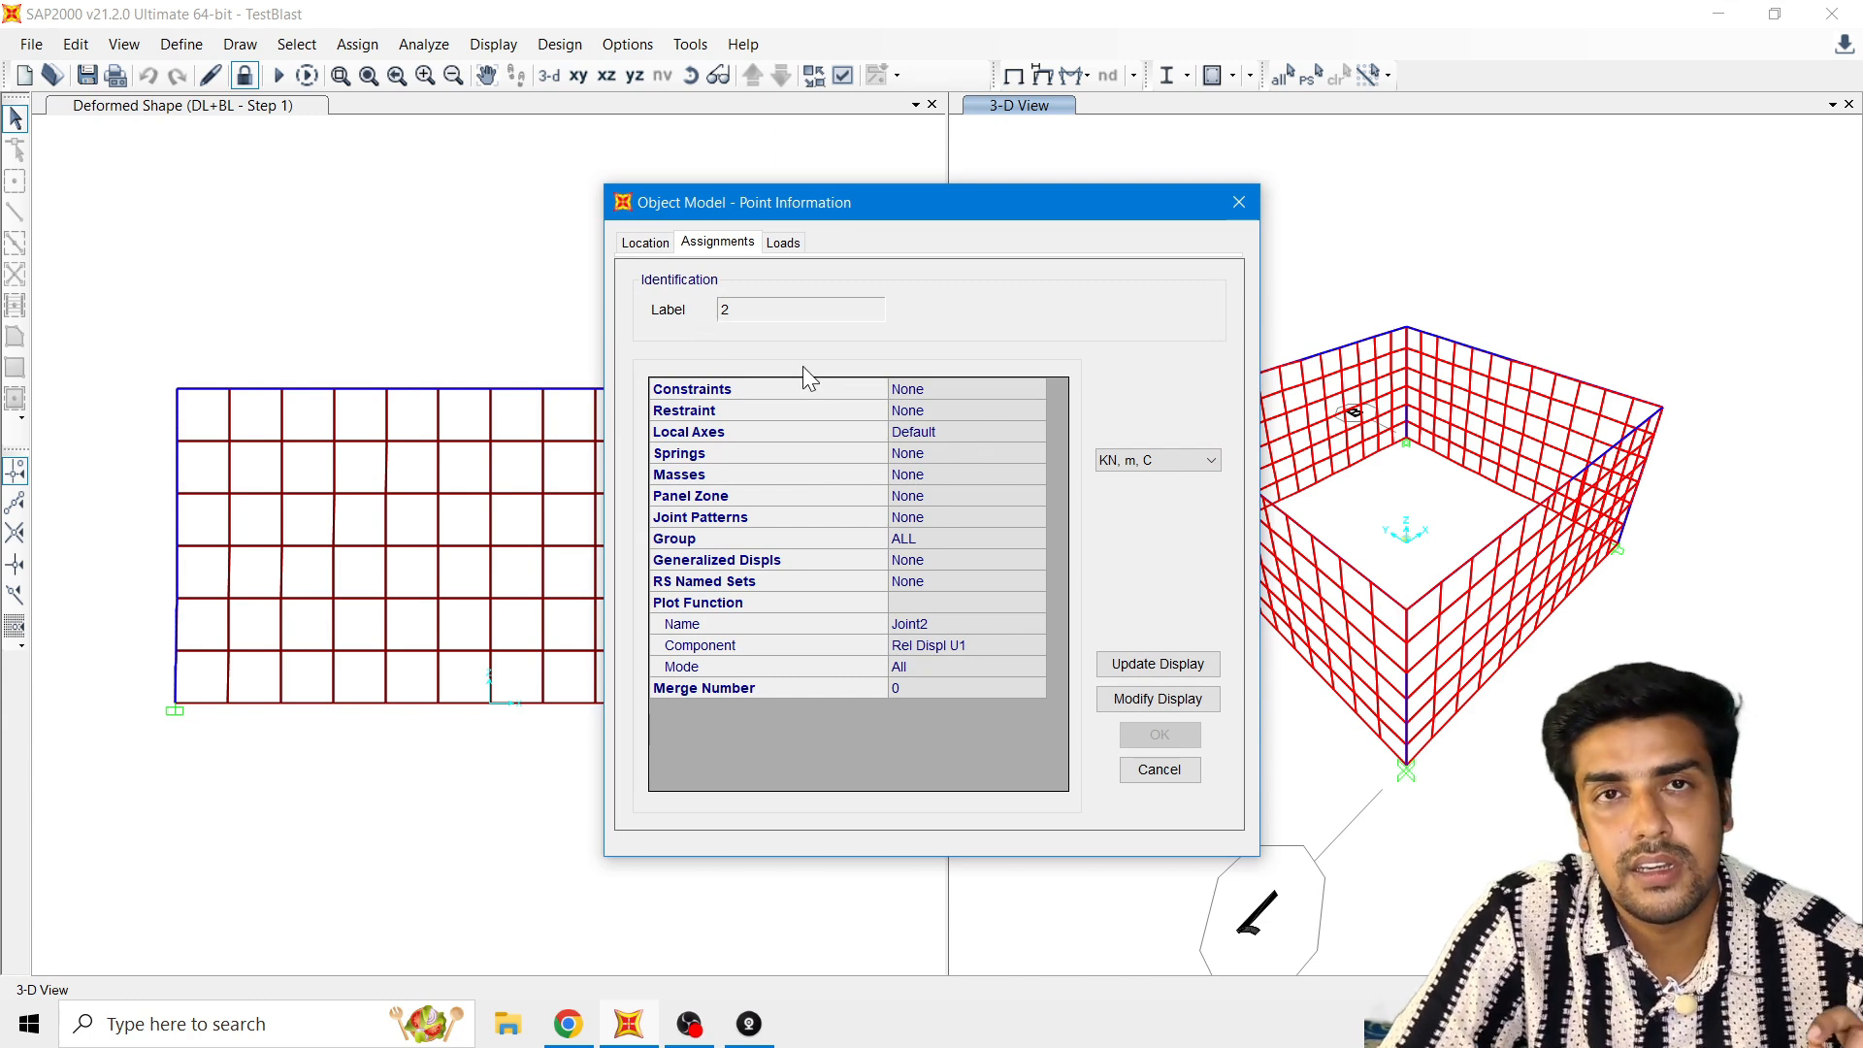
left_click(1239, 202)
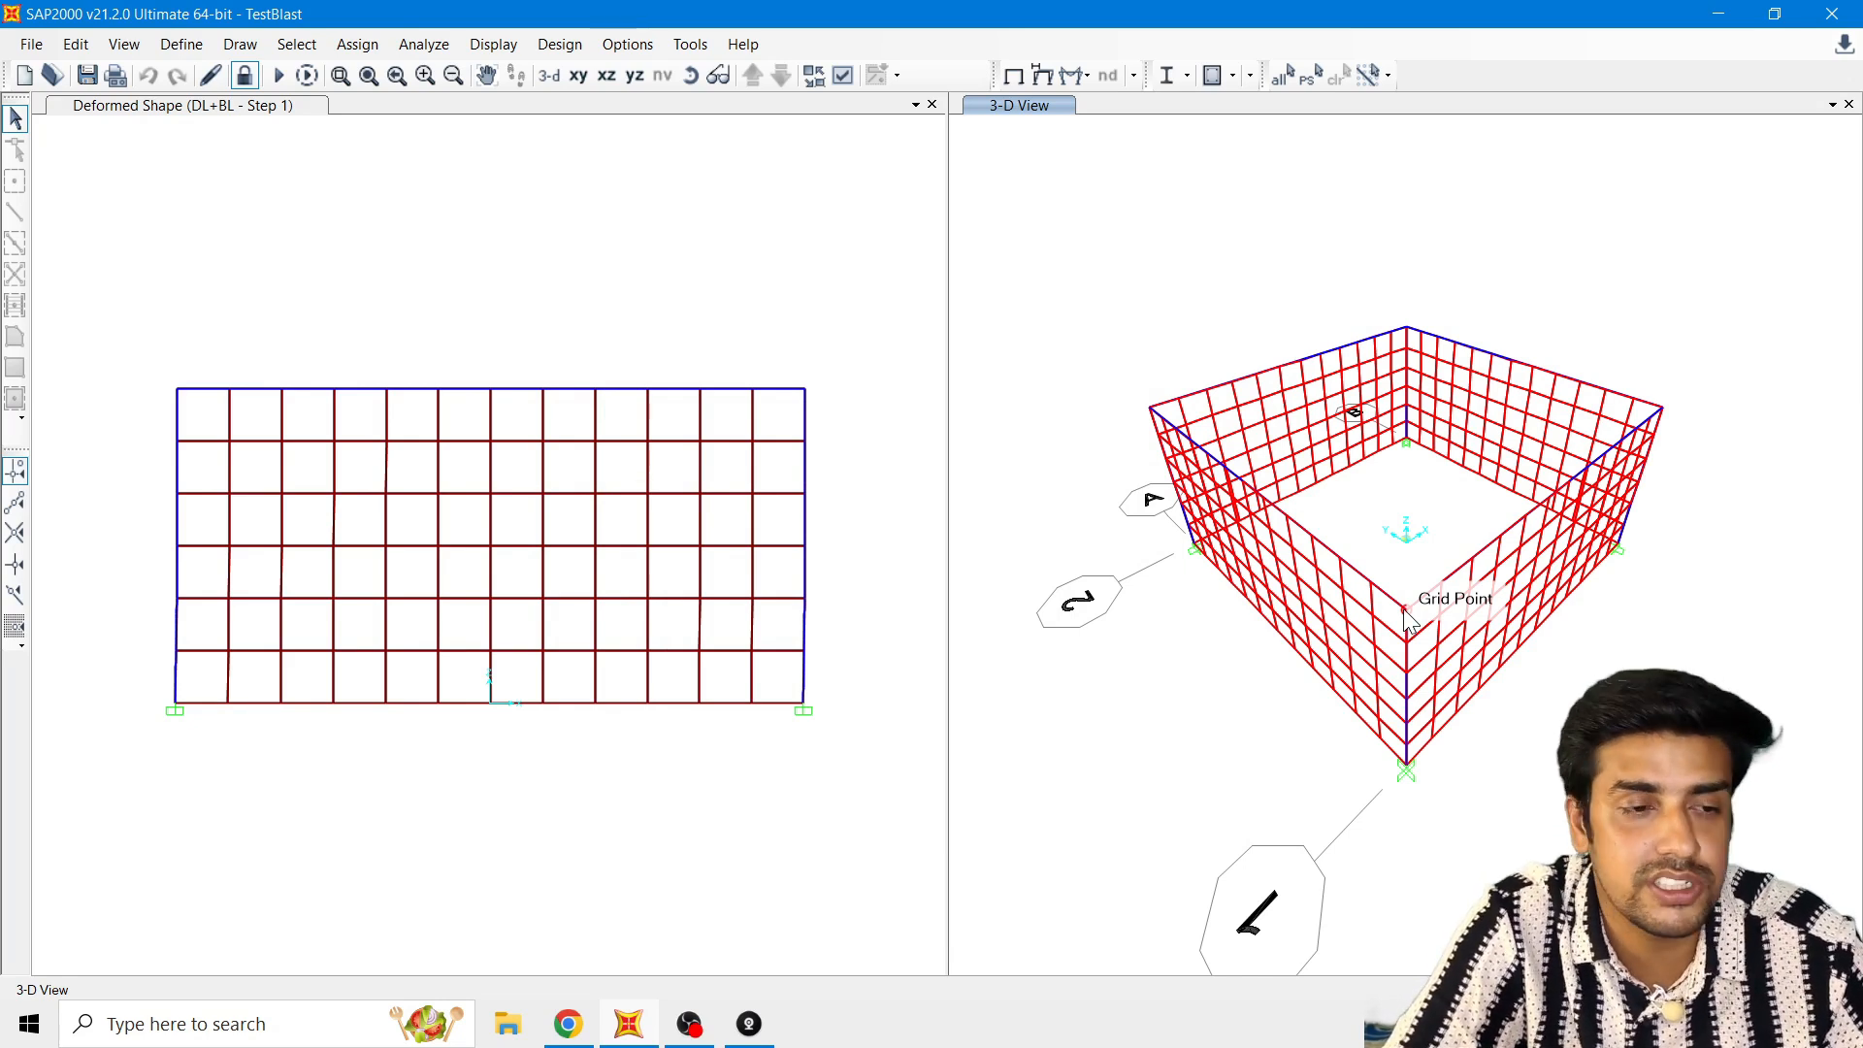
Step: Open the plot function trace definition for Blast_Load_Case and remove Joint6 from the vertical functions
left_click(444, 170)
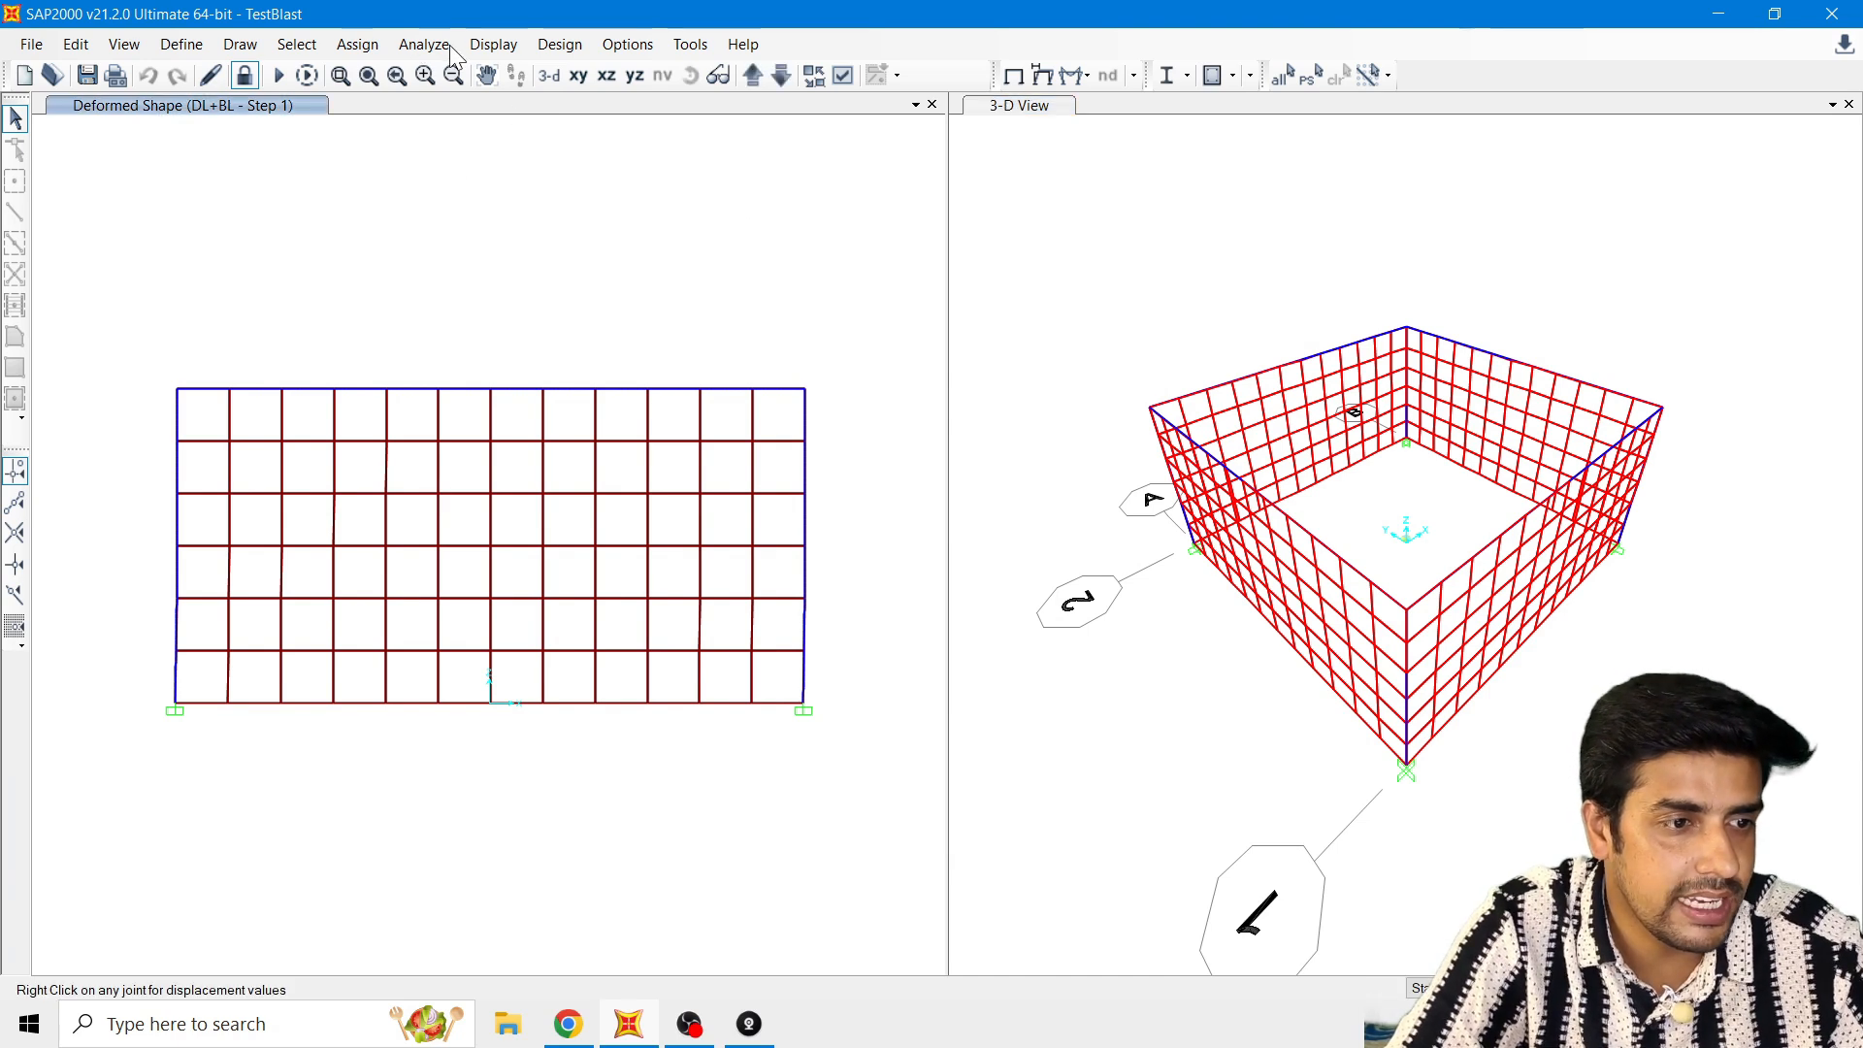
left_click(493, 44)
left_click(530, 464)
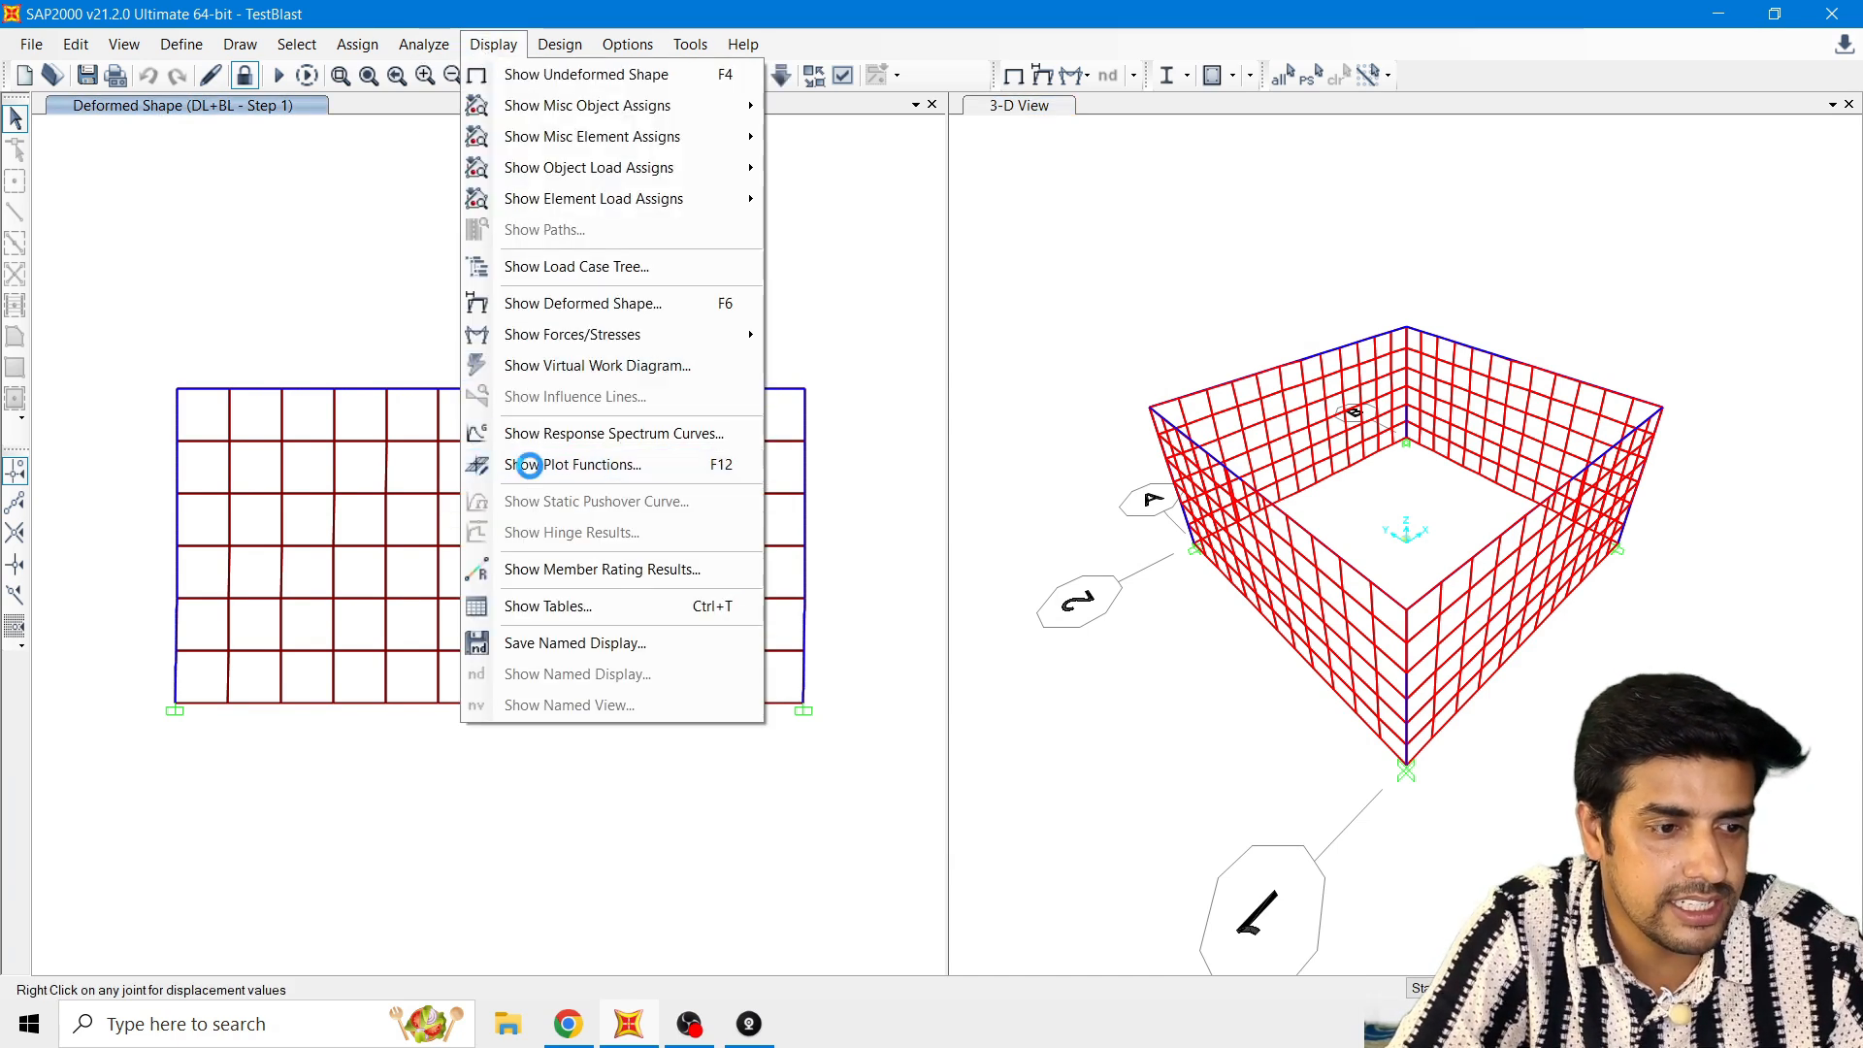
left_click_drag(841, 204, 595, 151)
left_click(594, 408)
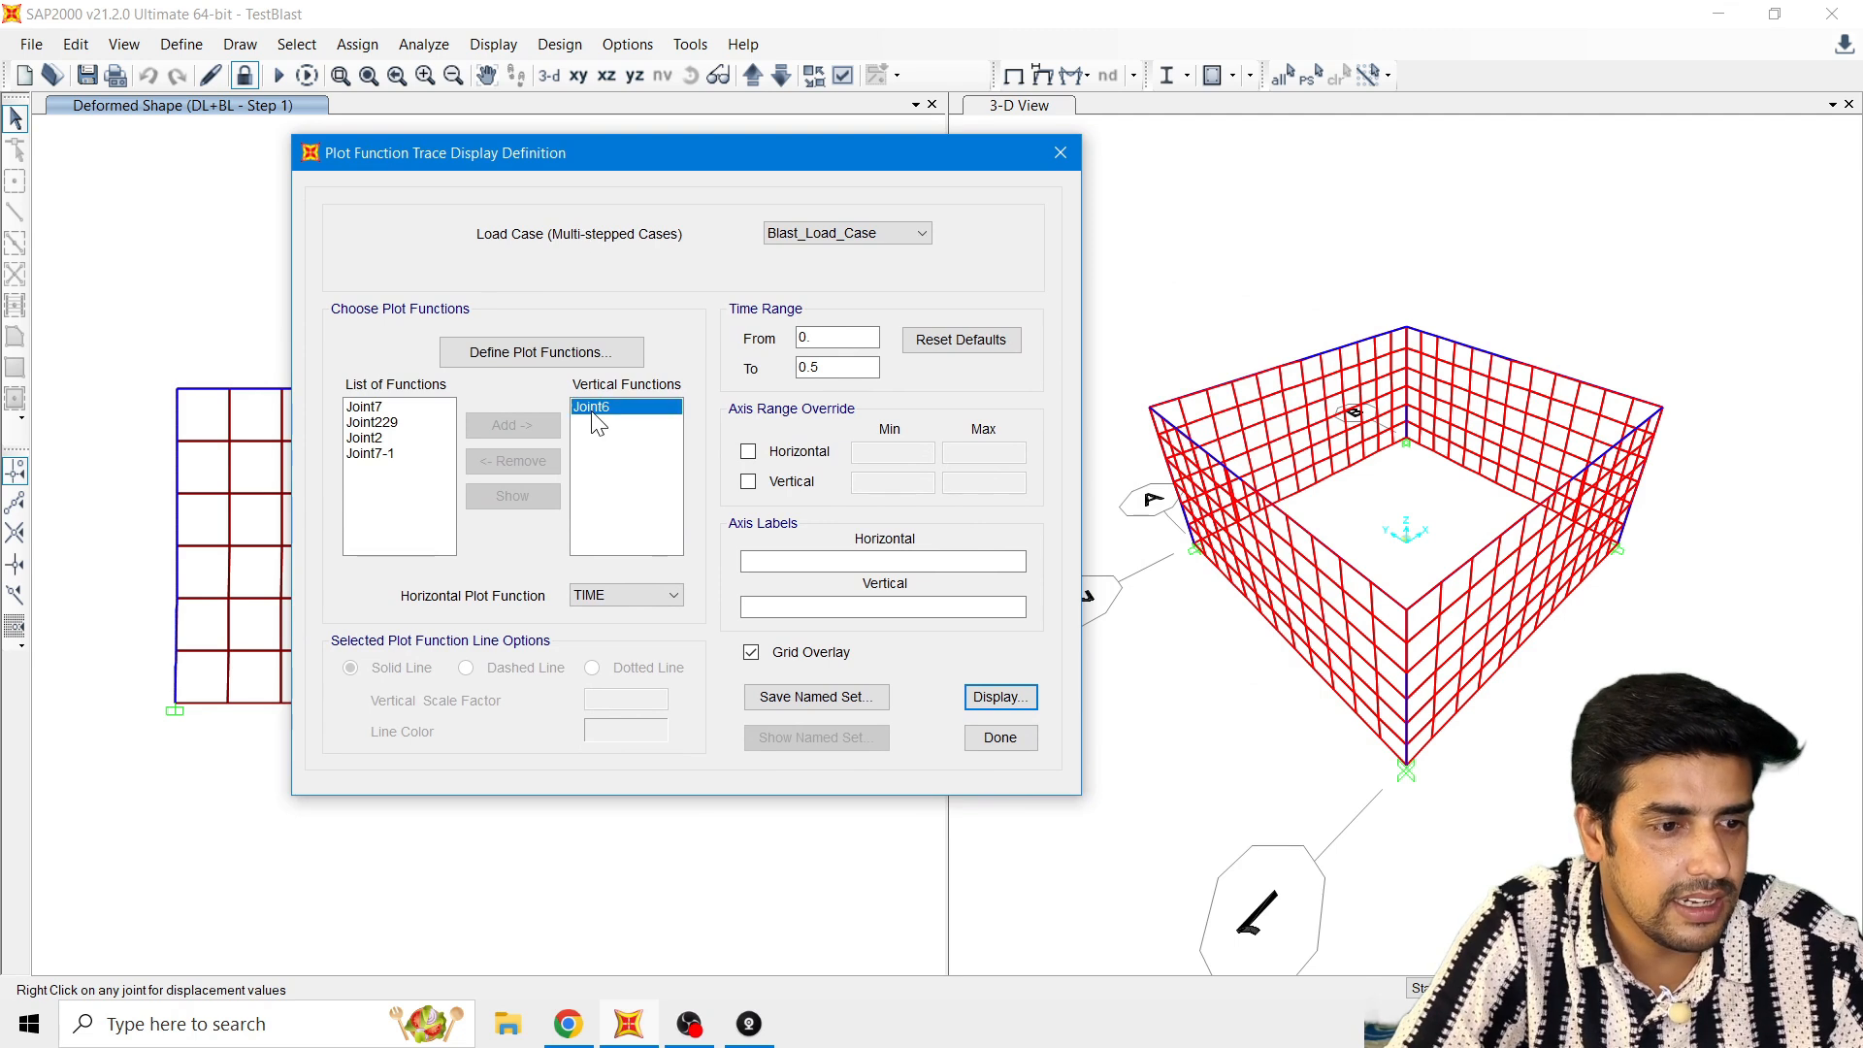
left_click(514, 461)
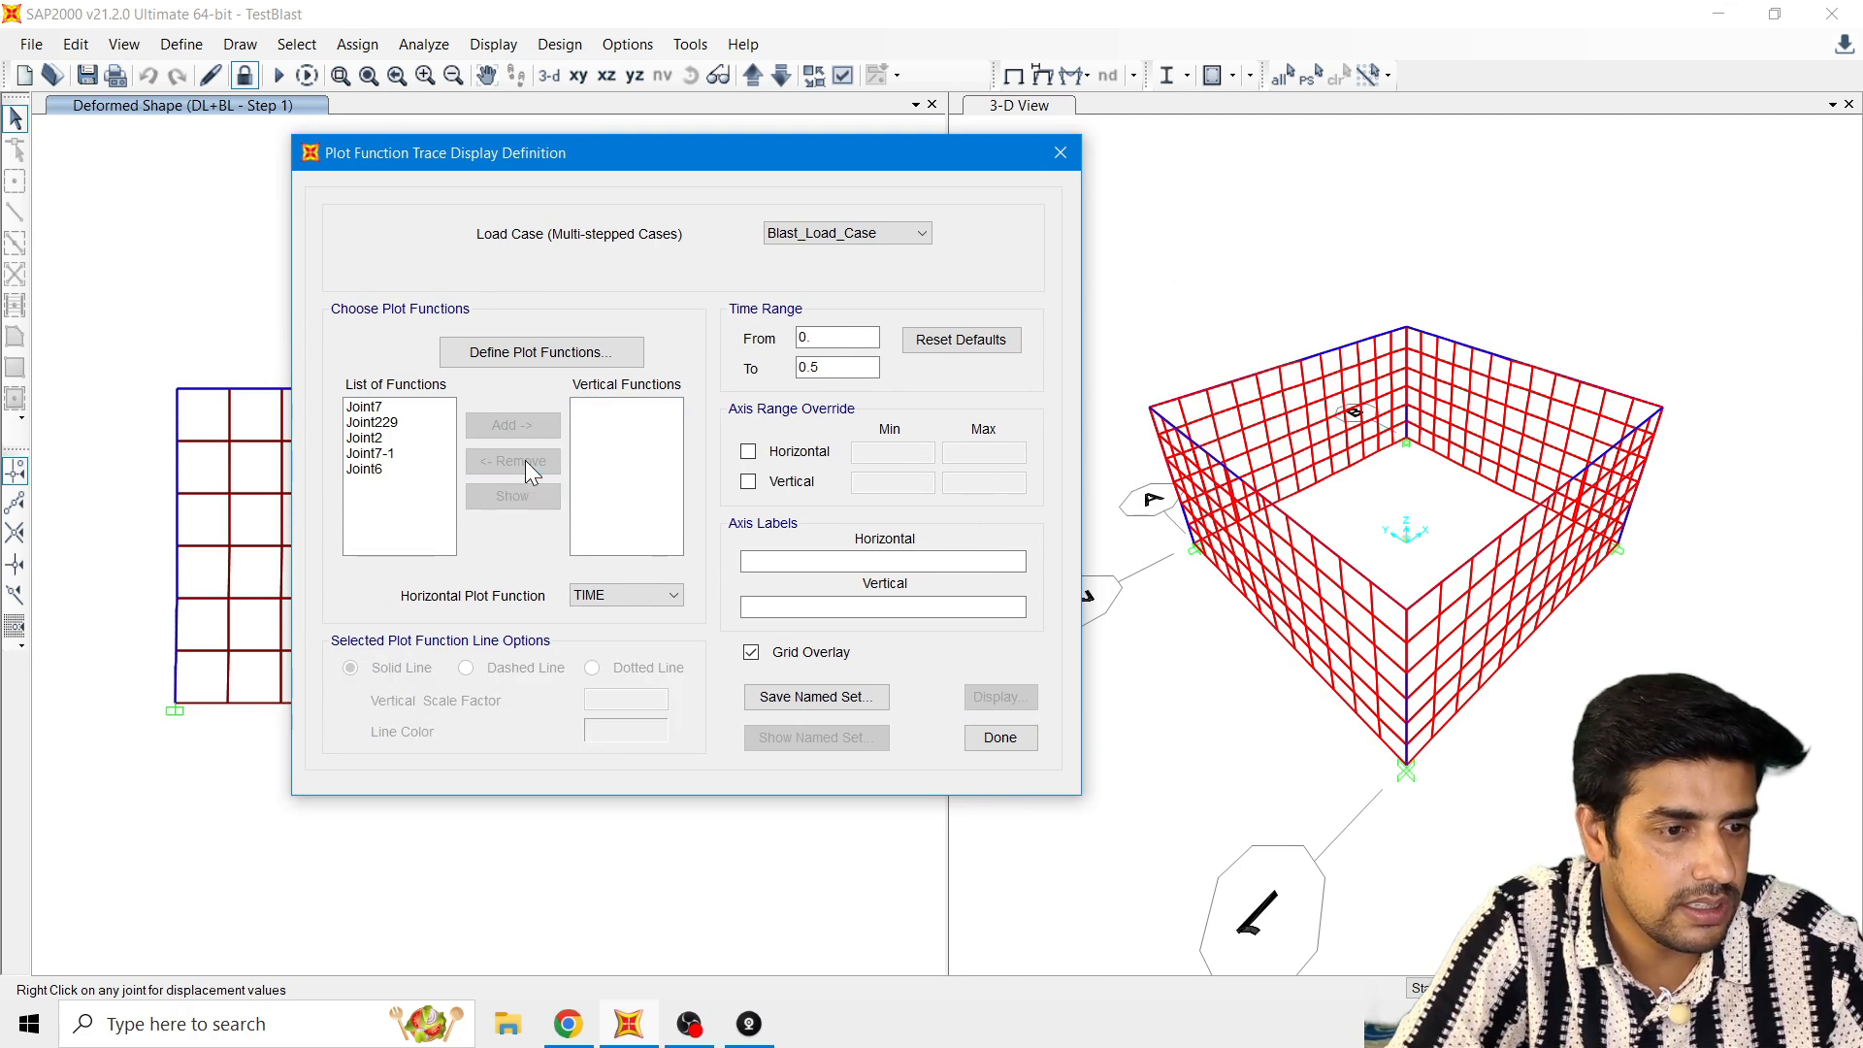
Step: Define a Joint Disps/Forces plot function for joint 2 with the Displ vector type and UX component
left_click(543, 355)
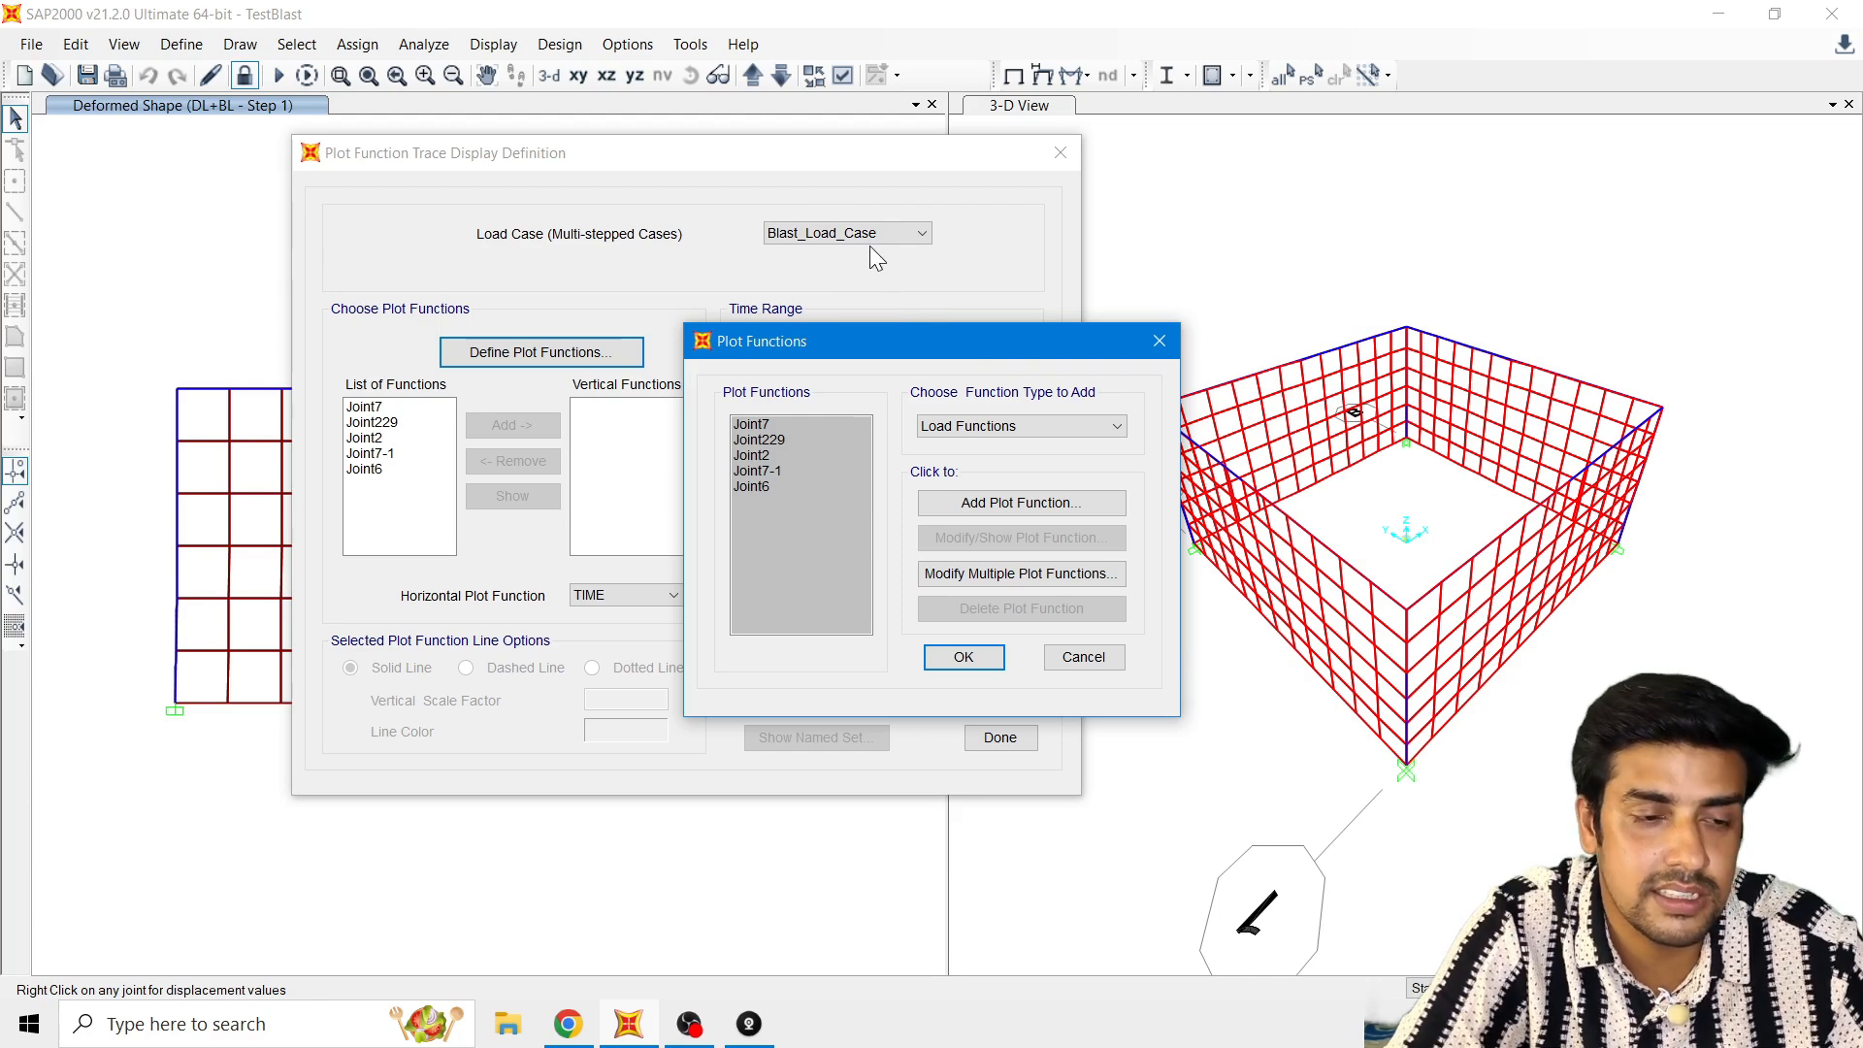
left_click(964, 424)
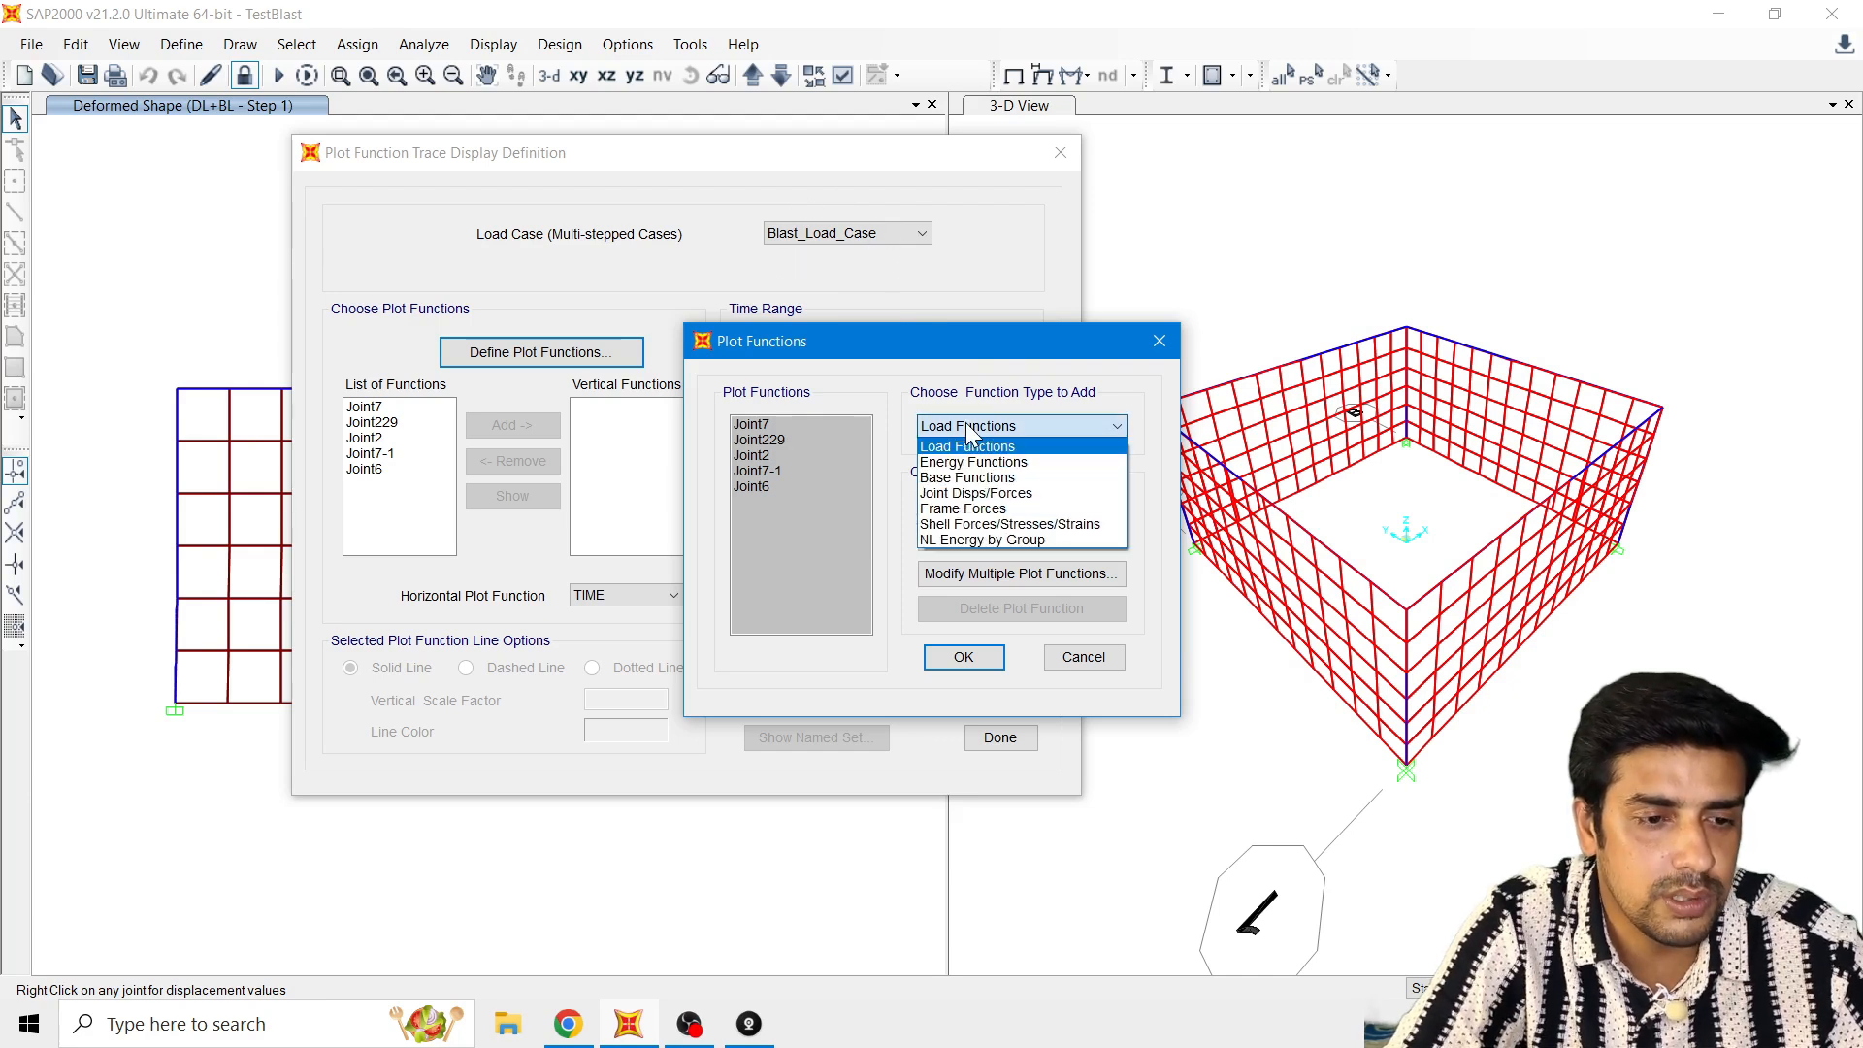
left_click(973, 495)
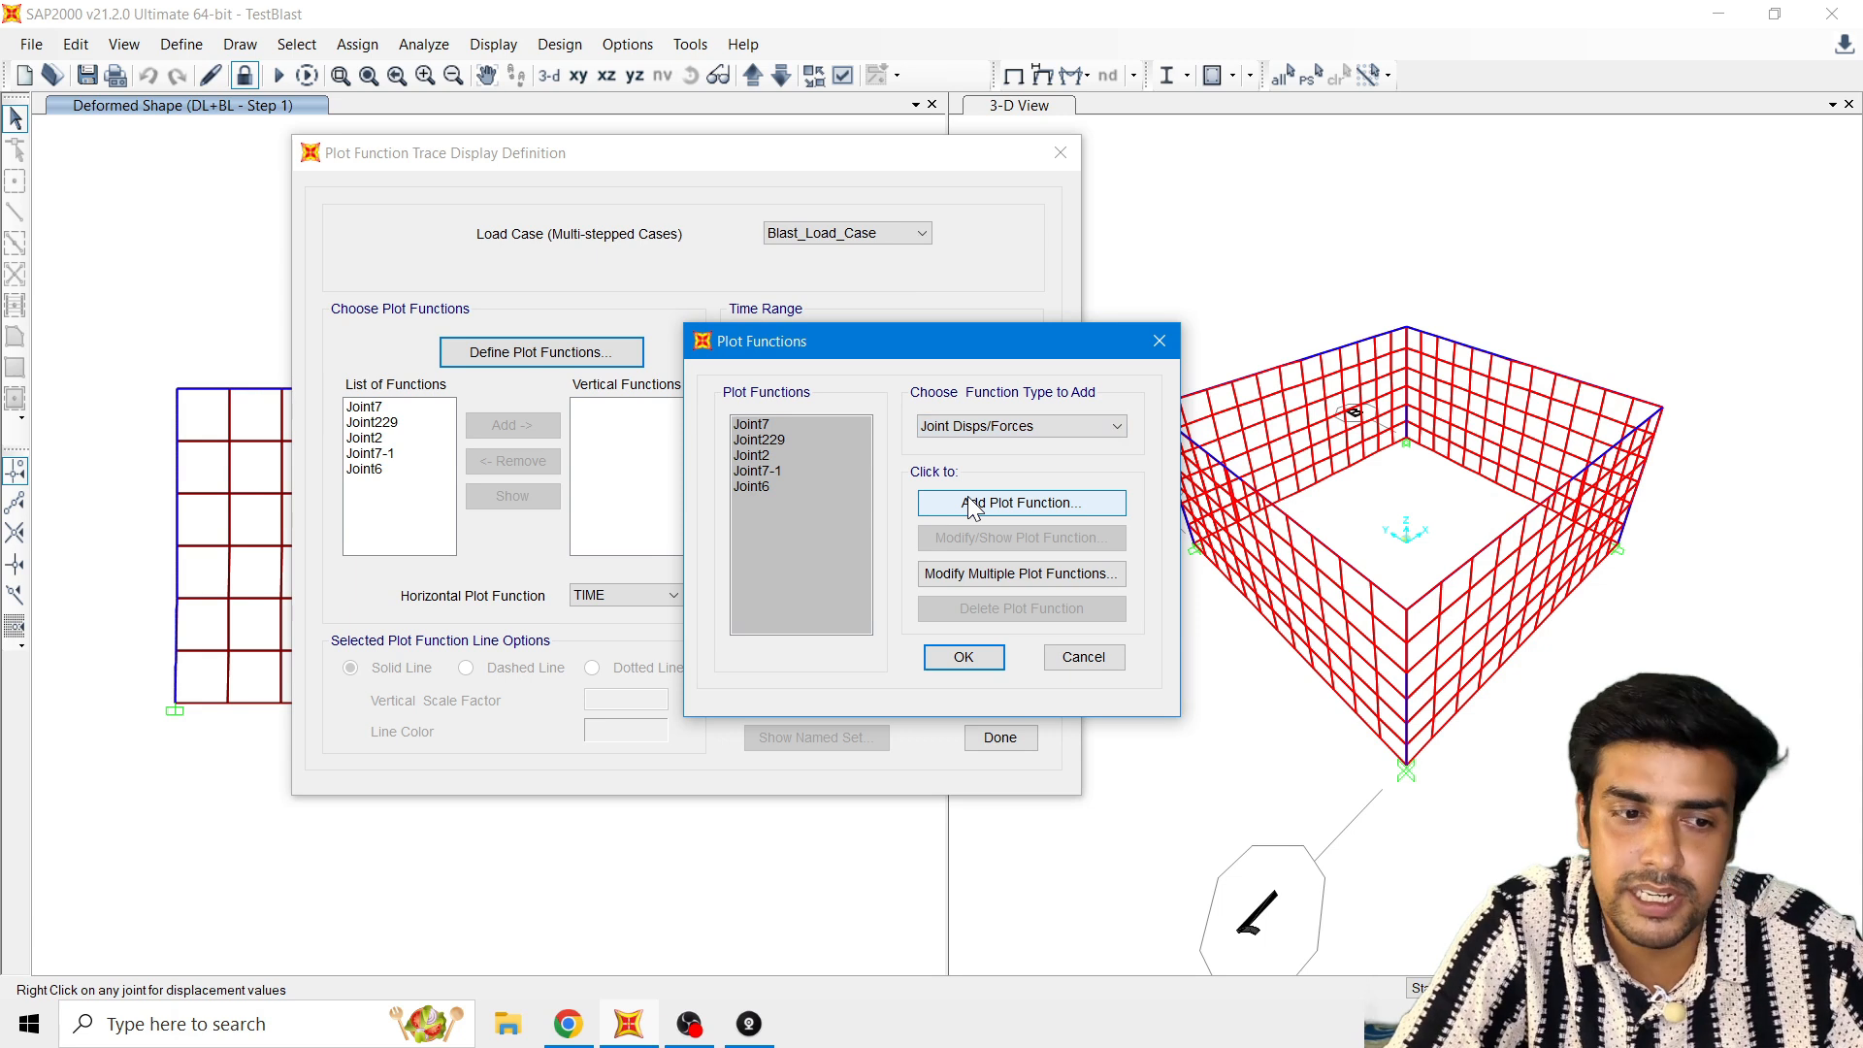
left_click(986, 508)
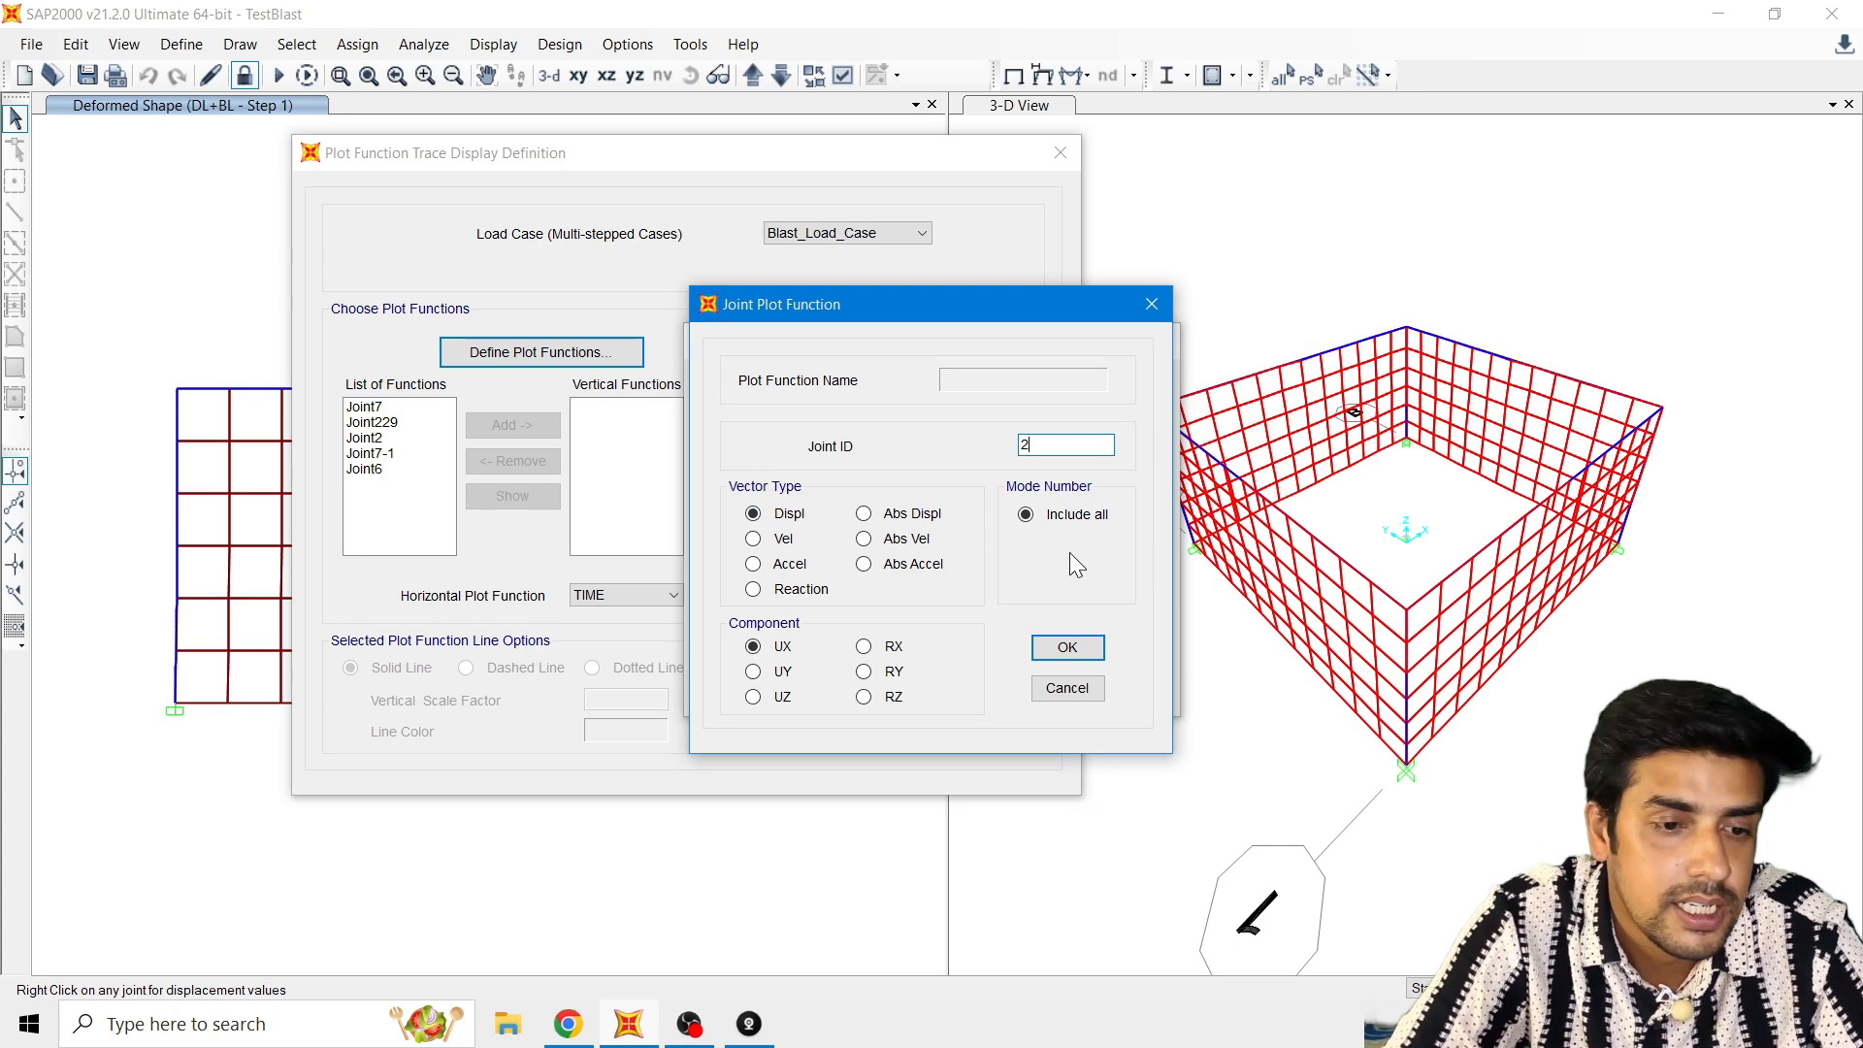
left_click(1072, 651)
left_click(964, 657)
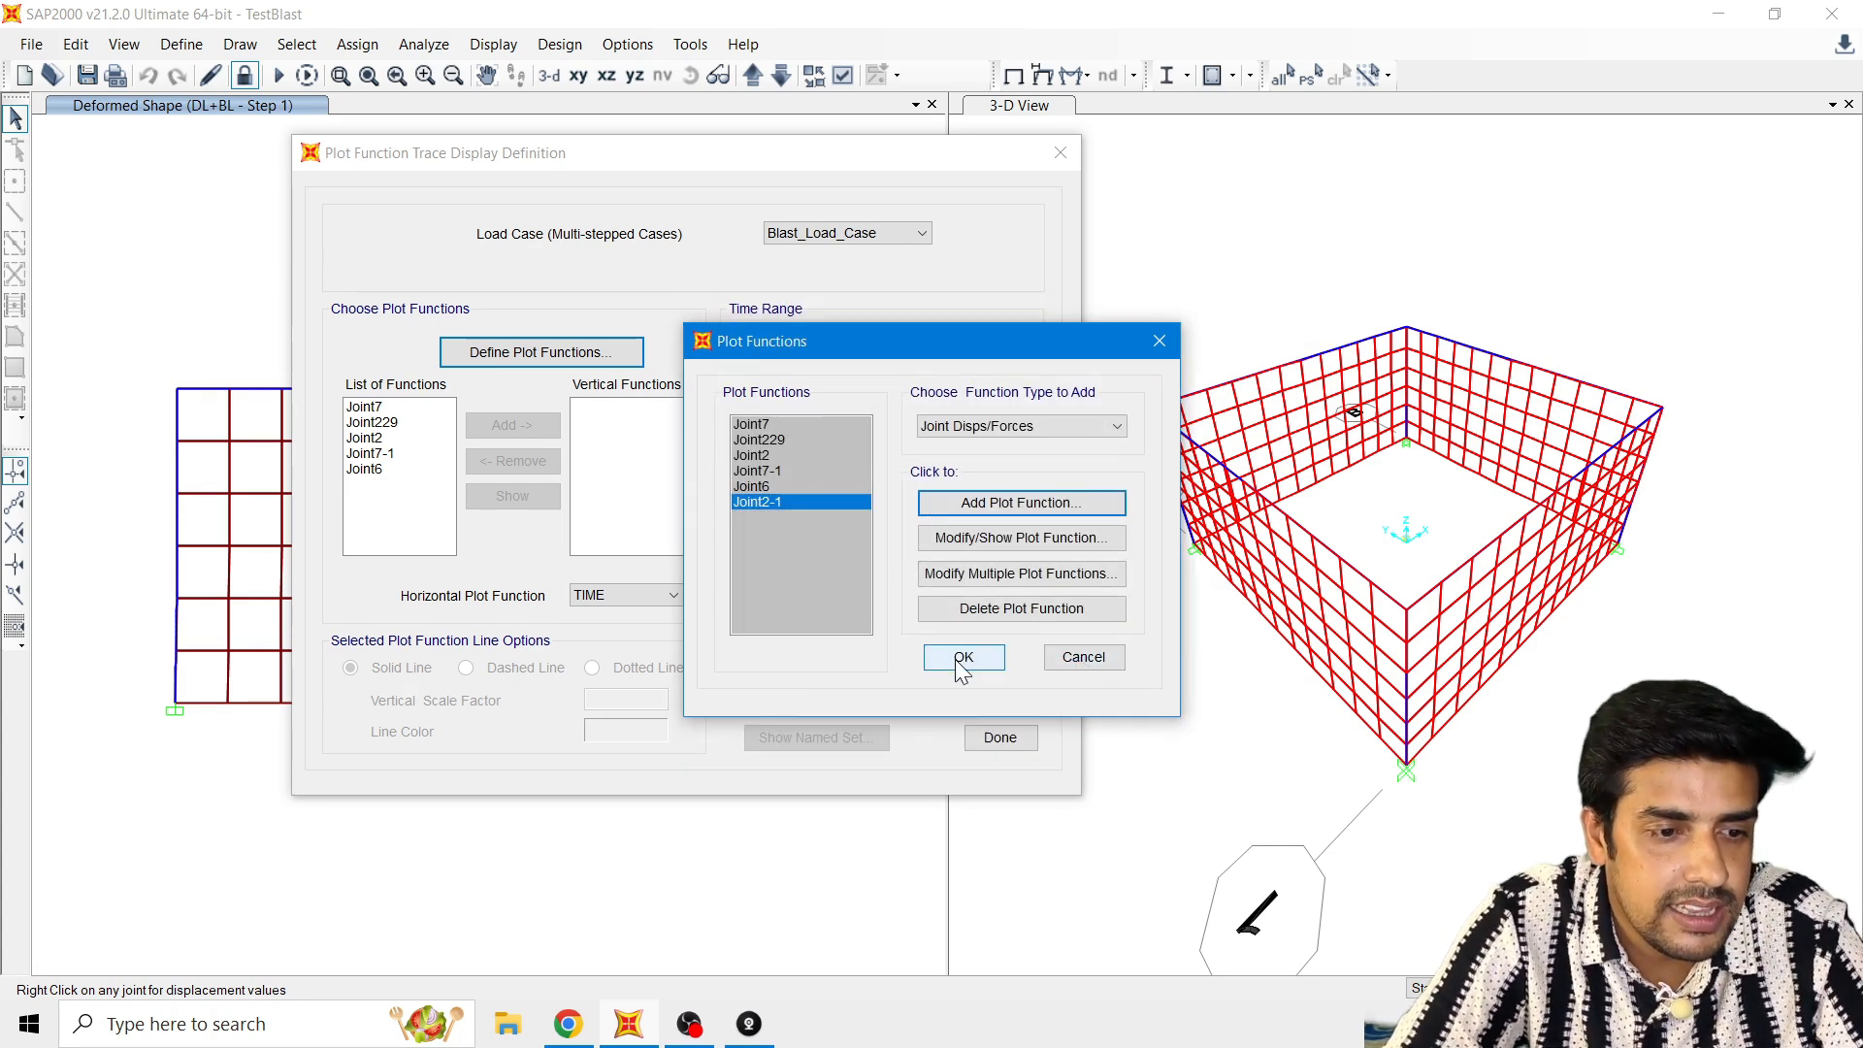
Step: Plot the Joint2-1 function against TIME for Blast_Load_Case, then close the plot and the trace definition
left_click(407, 485)
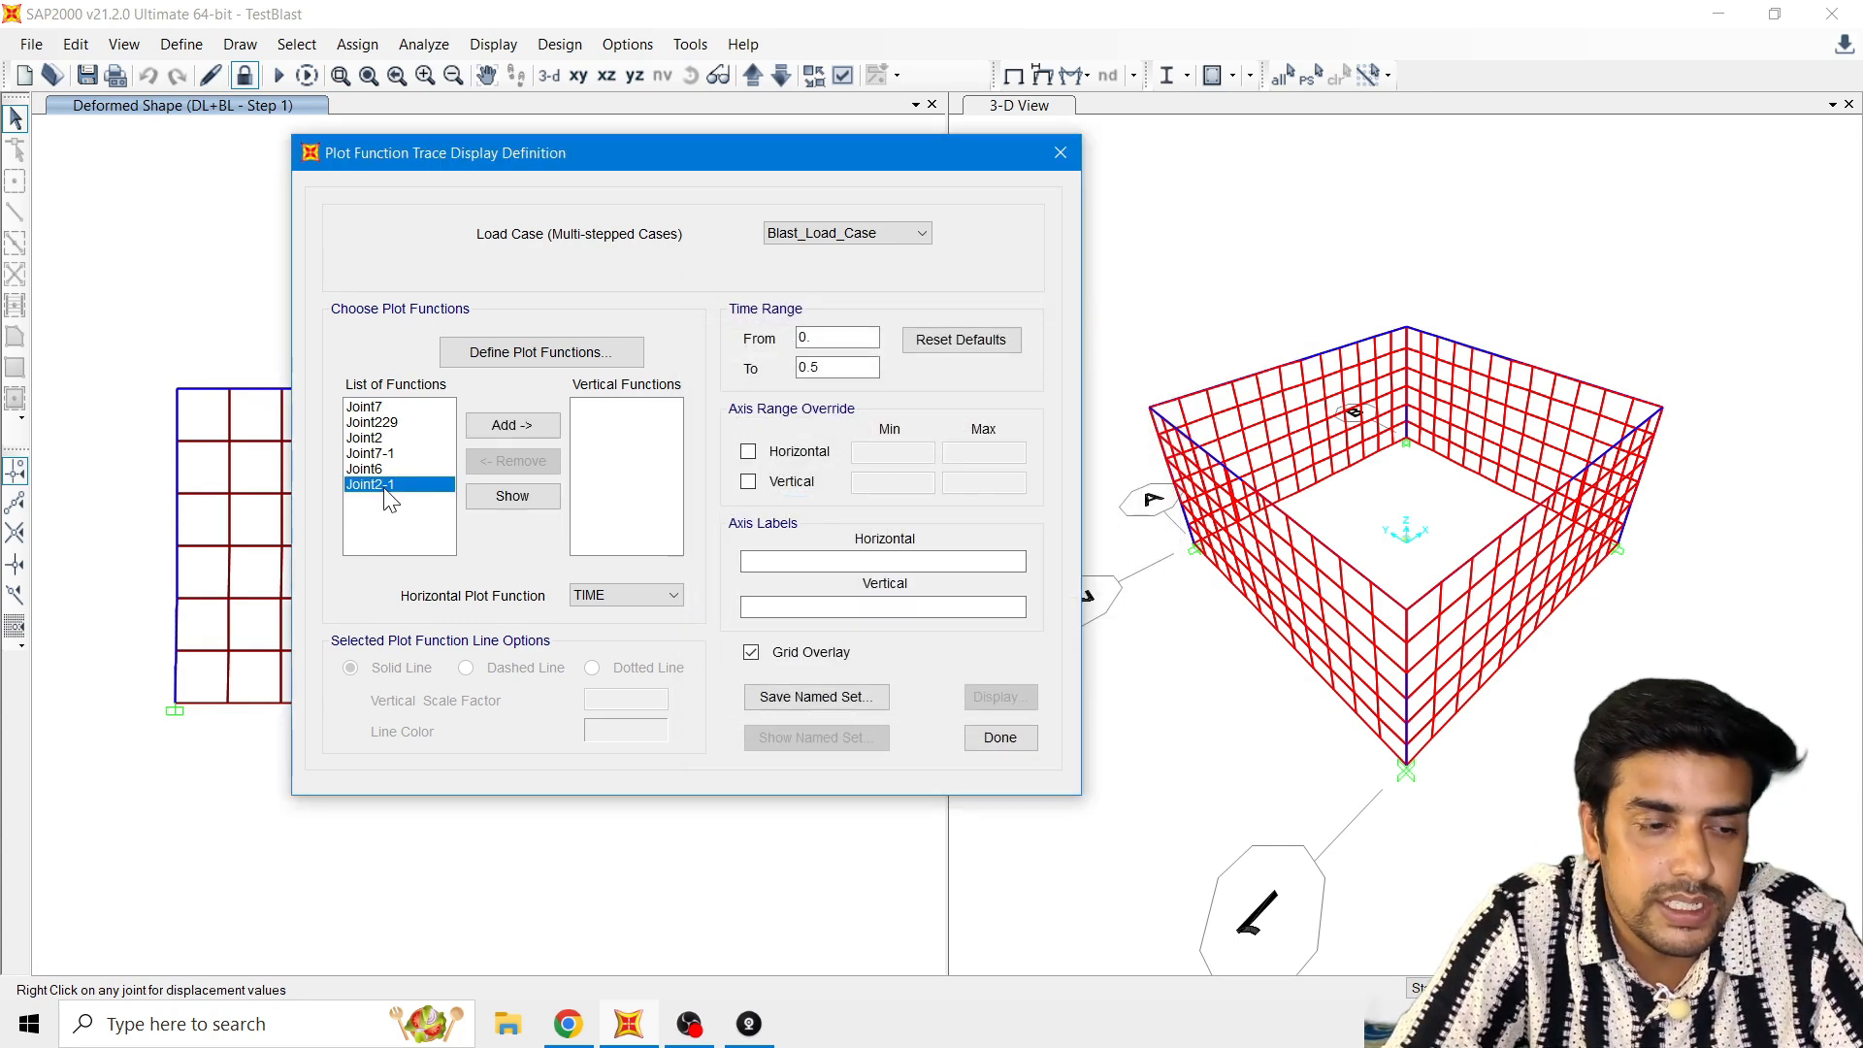
left_click(500, 425)
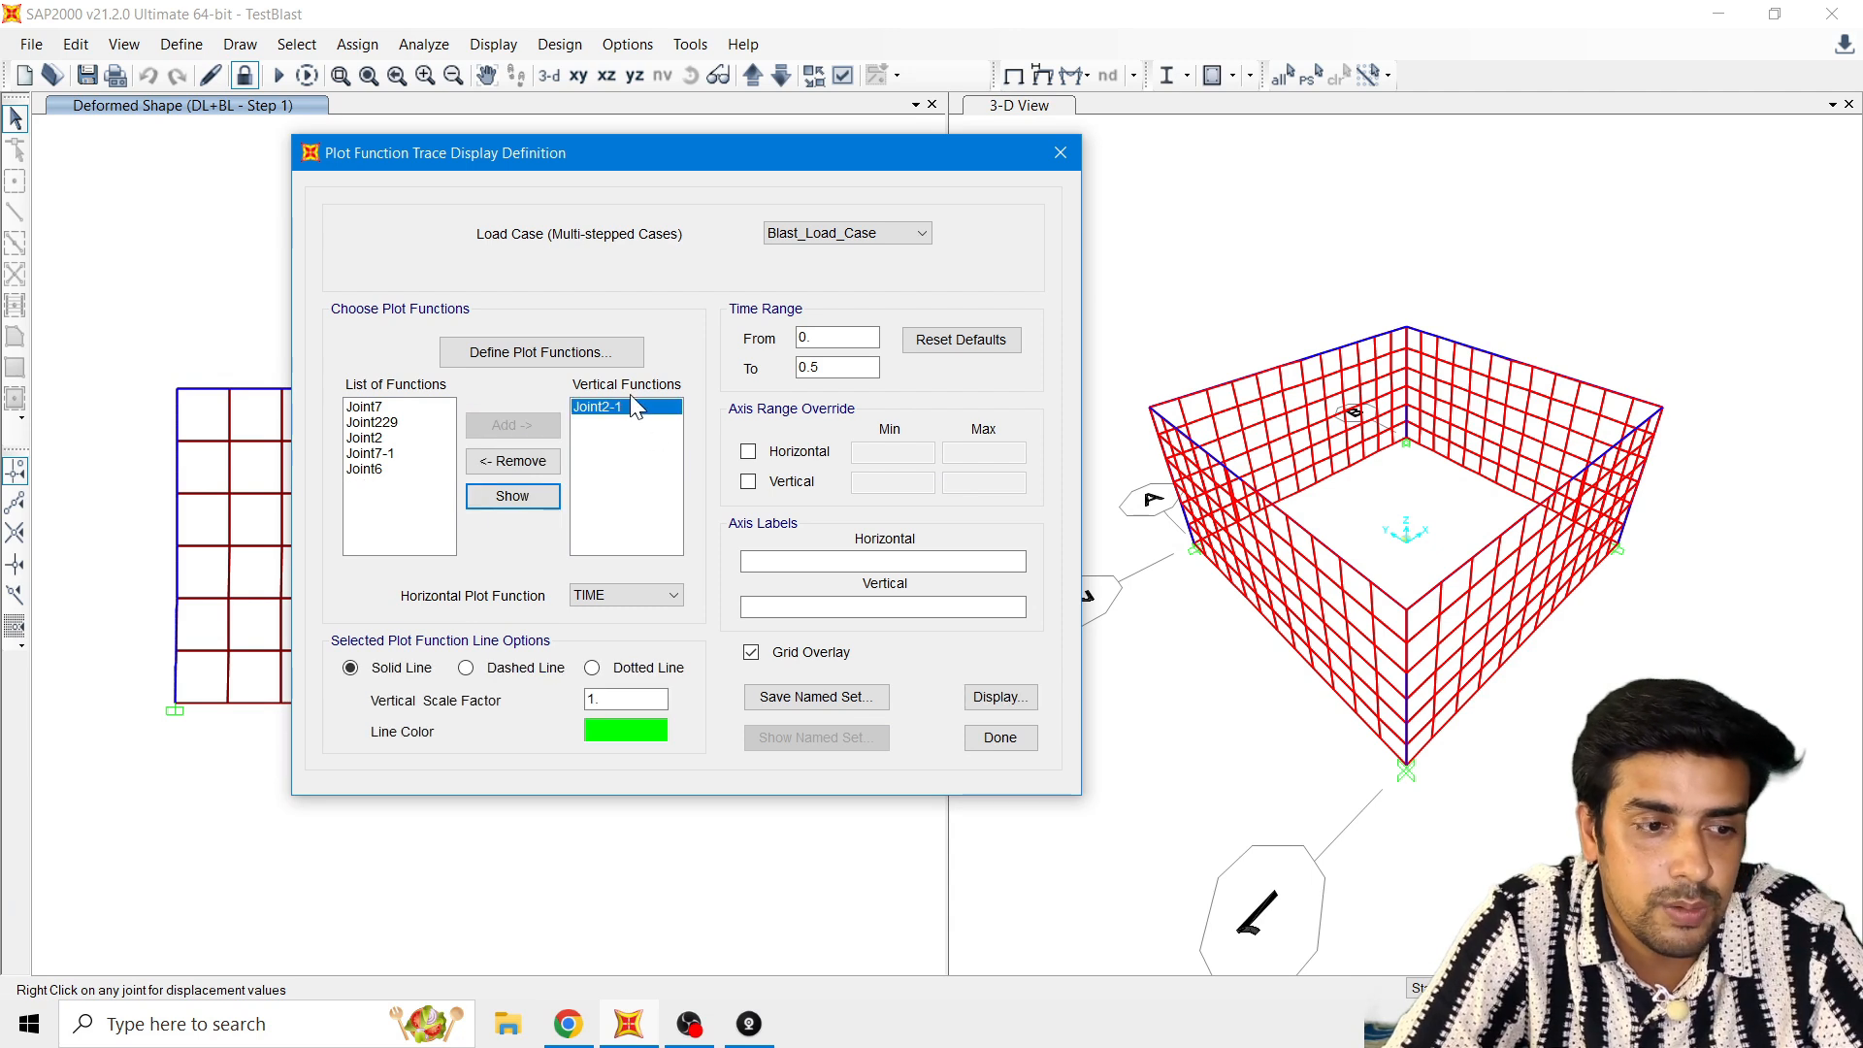
left_click_drag(837, 339, 777, 378)
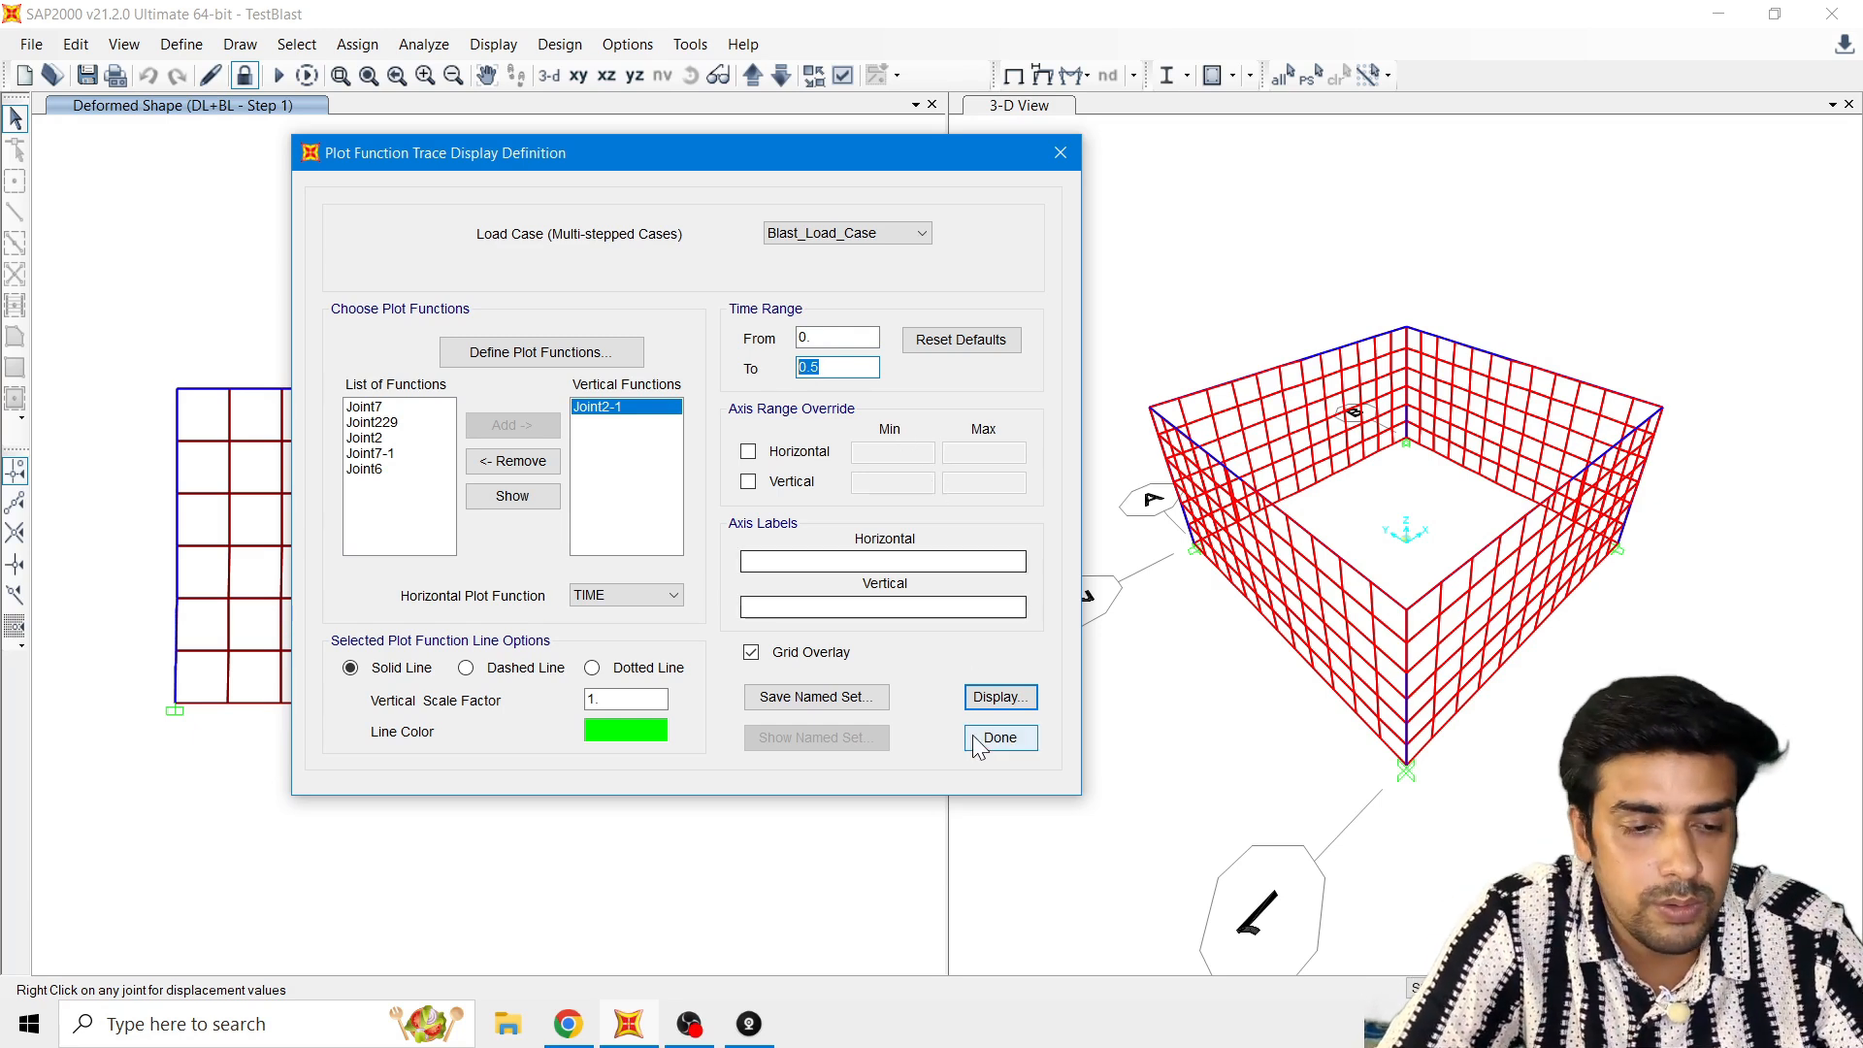
left_click(1006, 697)
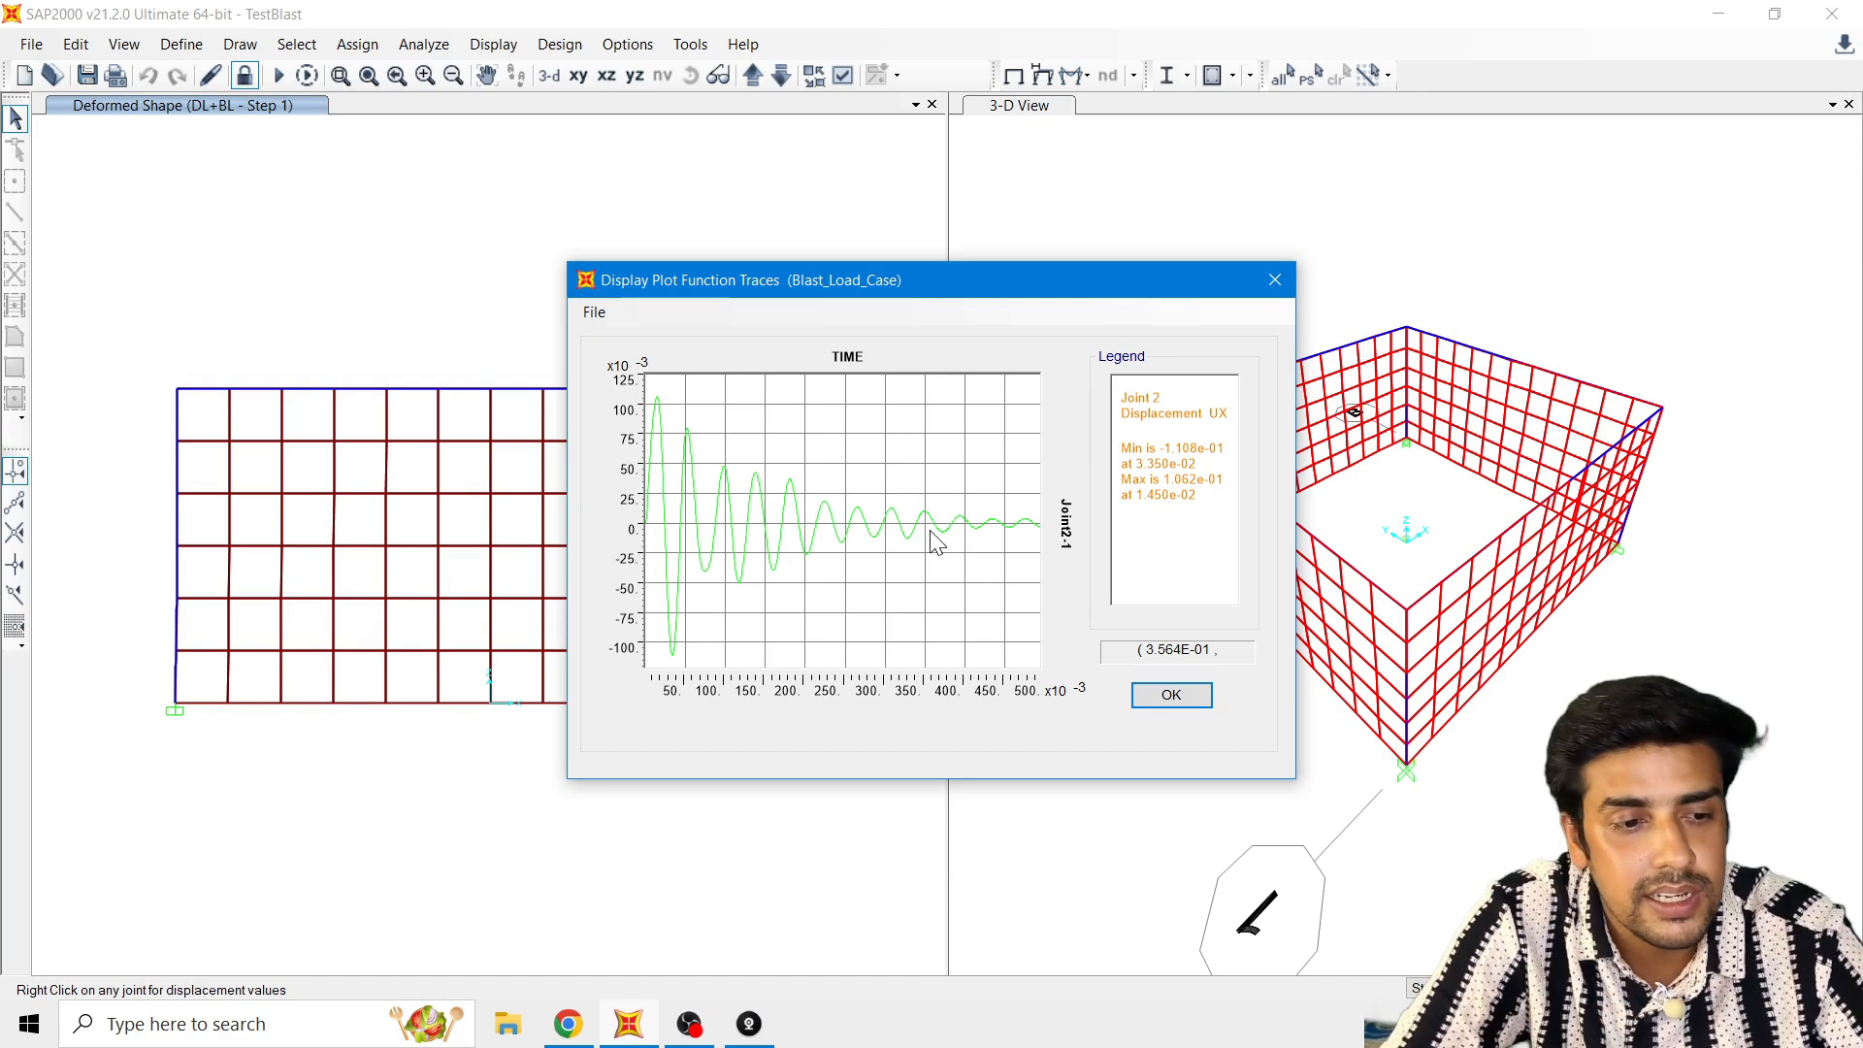
left_click(1145, 697)
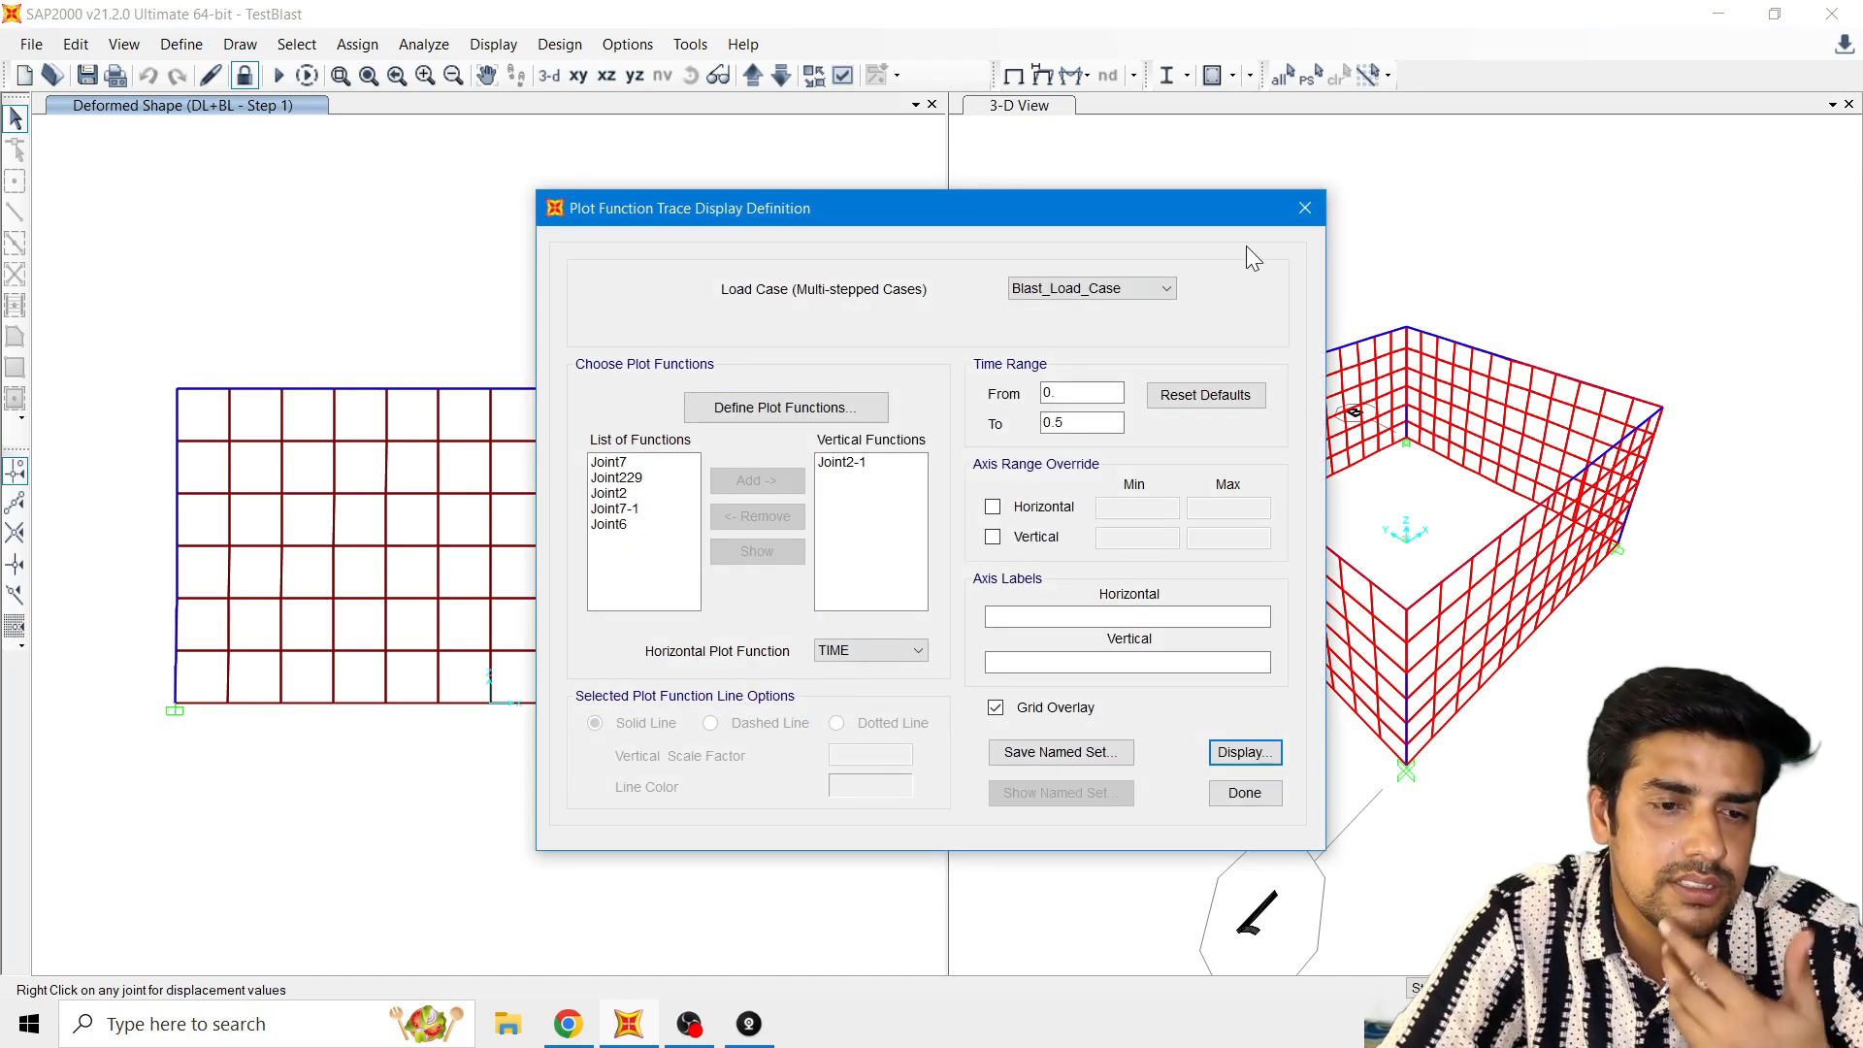
left_click(1318, 207)
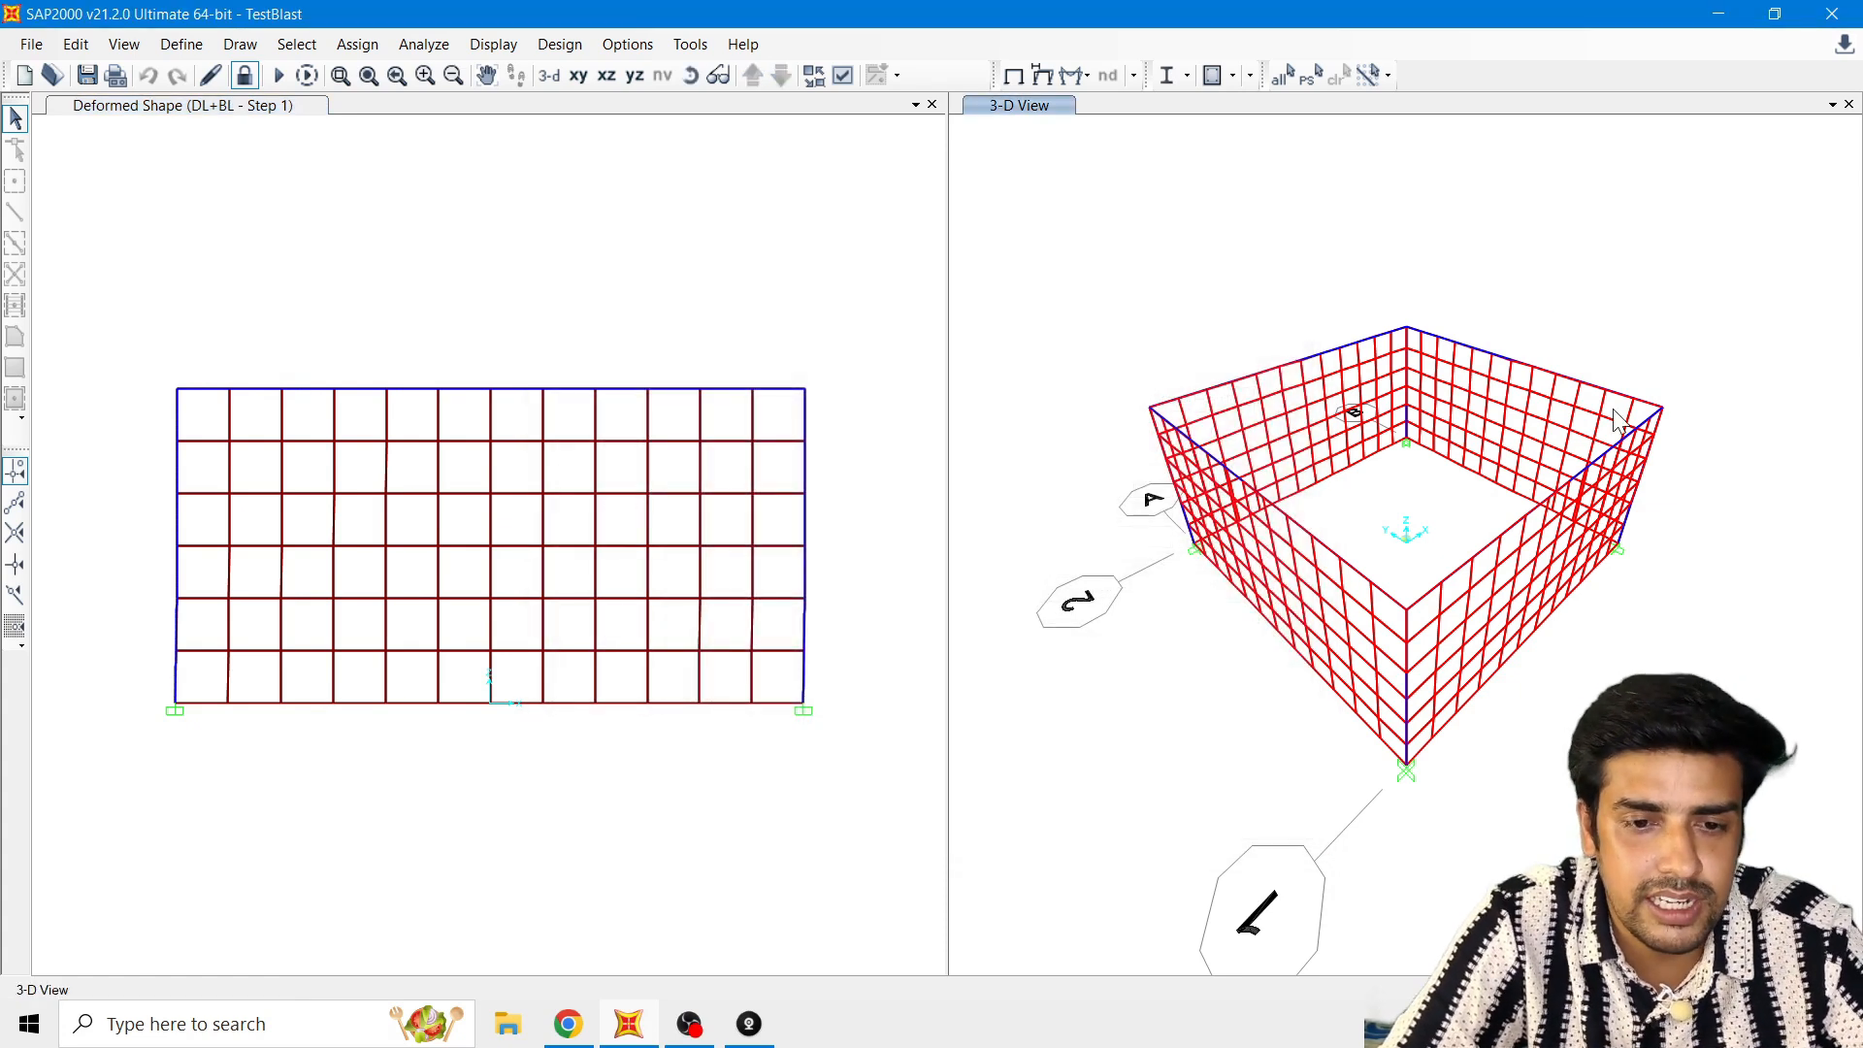
Step: Inspect the label and assignments of the right-hand top corner joint in the 3D view
left_click(1663, 411)
left_click(1663, 412)
right_click(1663, 414)
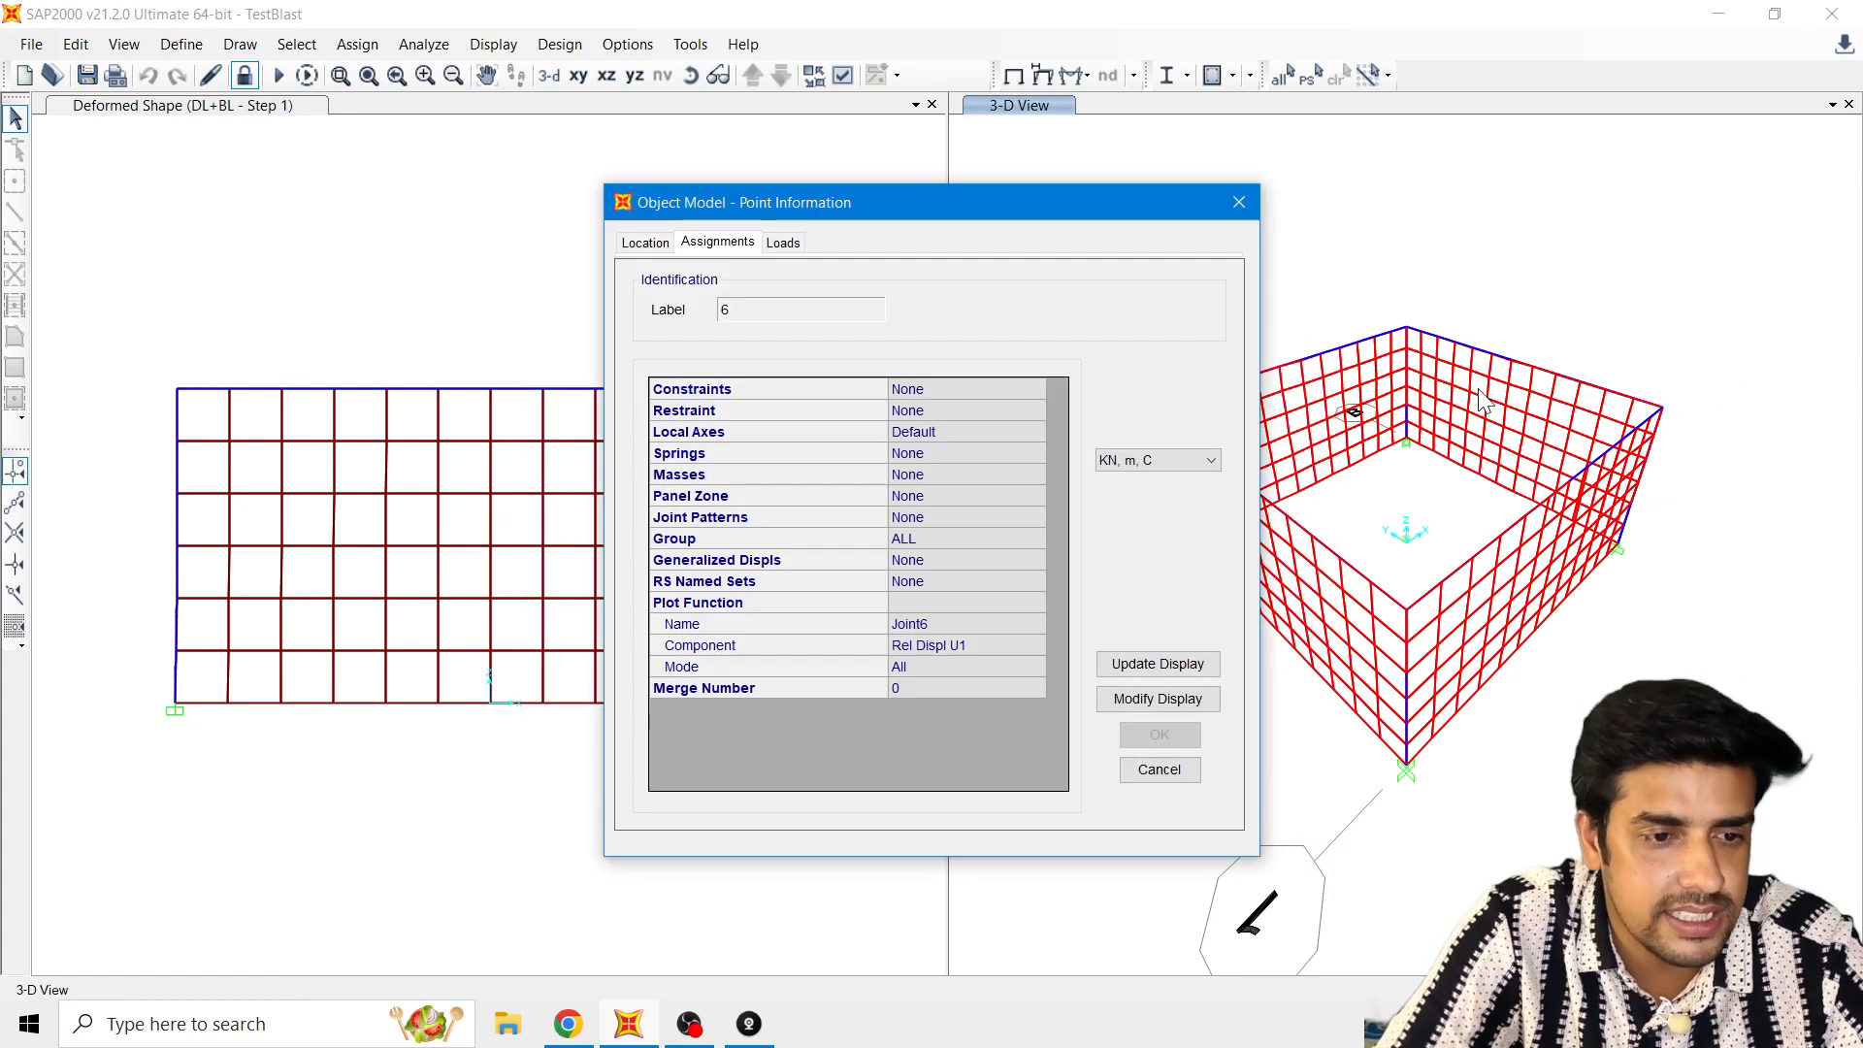
left_click(1252, 194)
Step: Reopen the plot function trace definition from the deformed shape view and remove Joint2-1 from the vertical functions
left_click(518, 134)
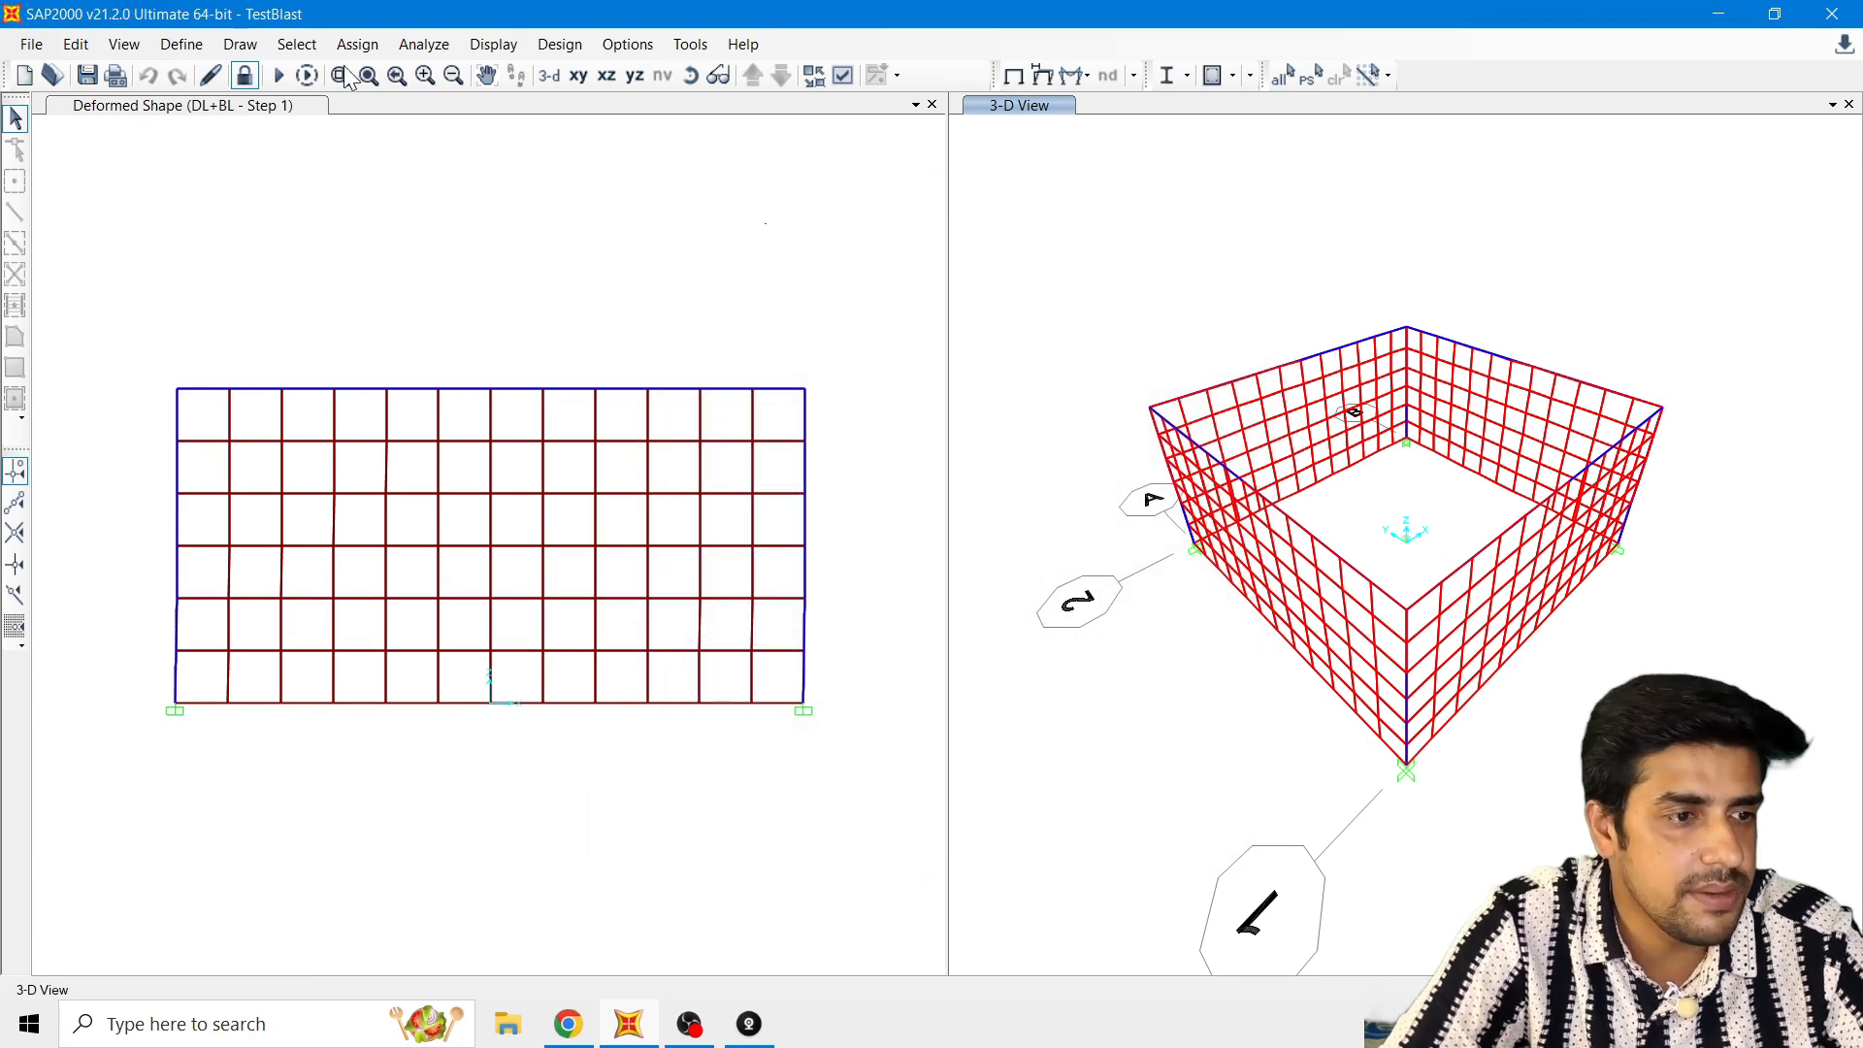
left_click(513, 49)
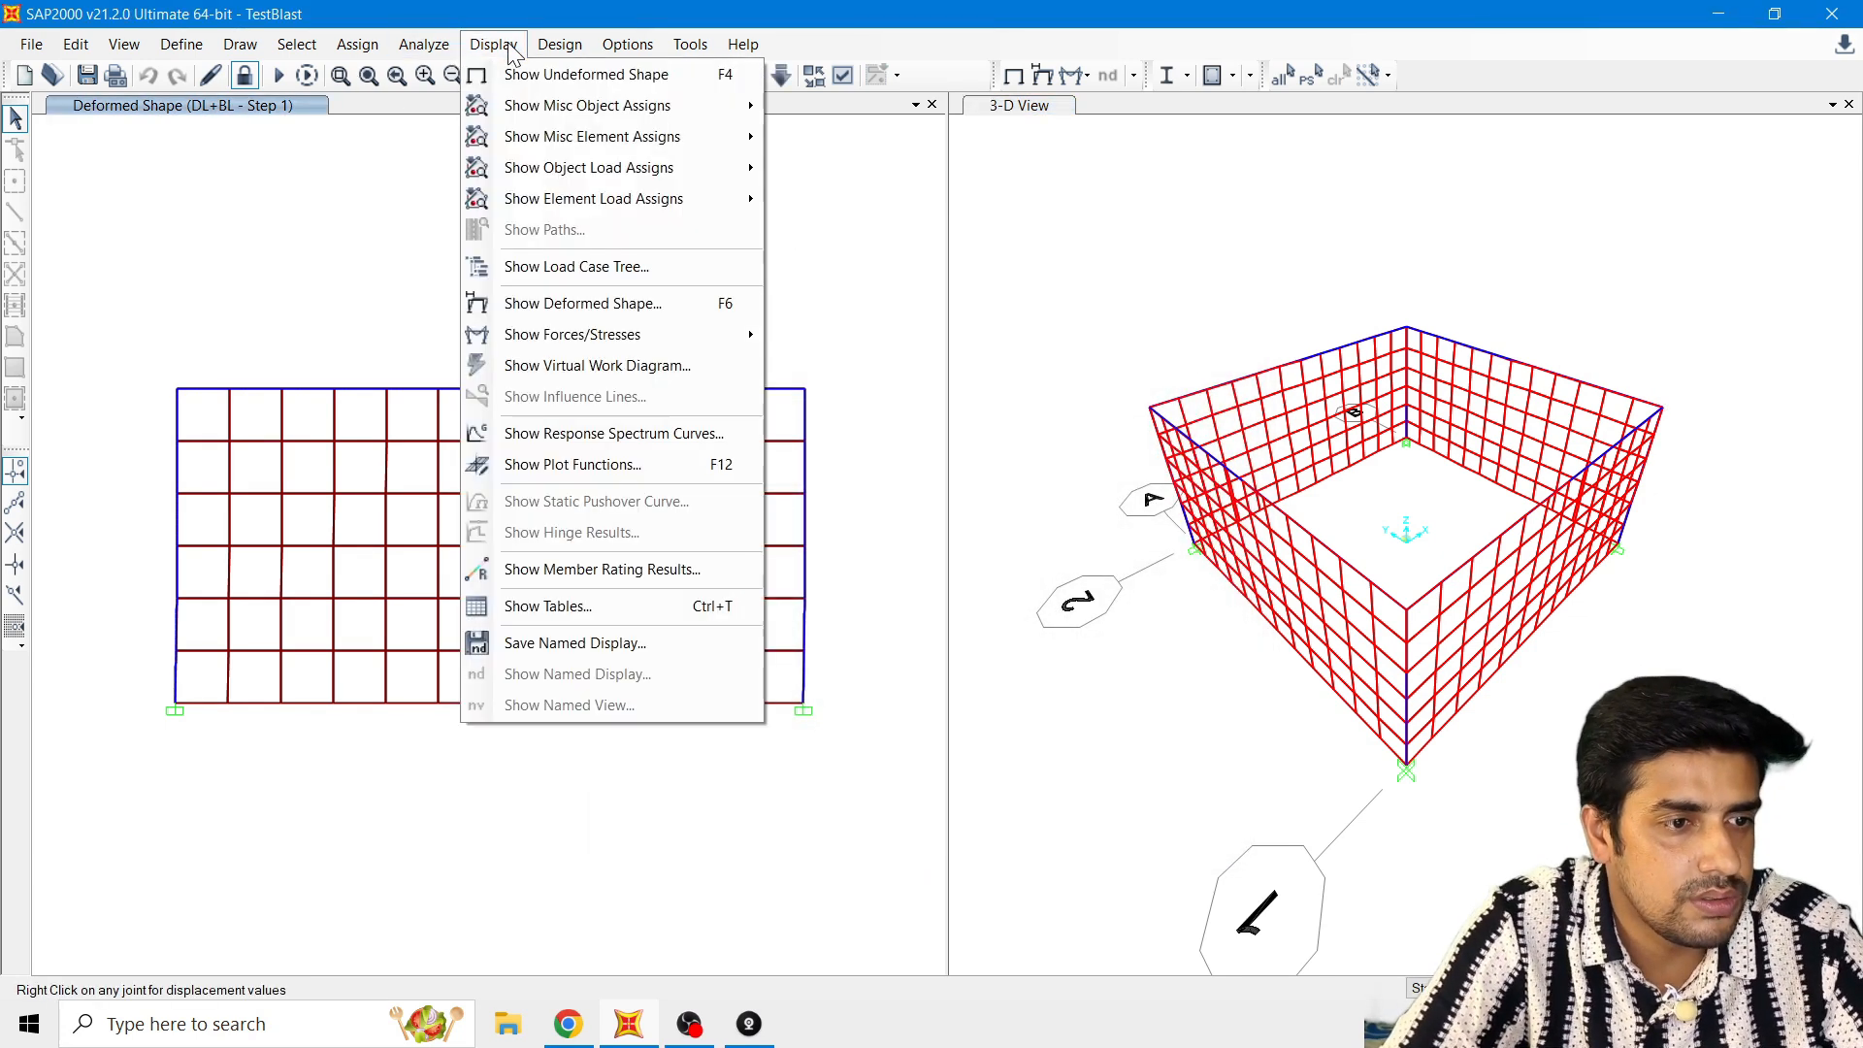
left_click(555, 464)
left_click(845, 462)
left_click(756, 516)
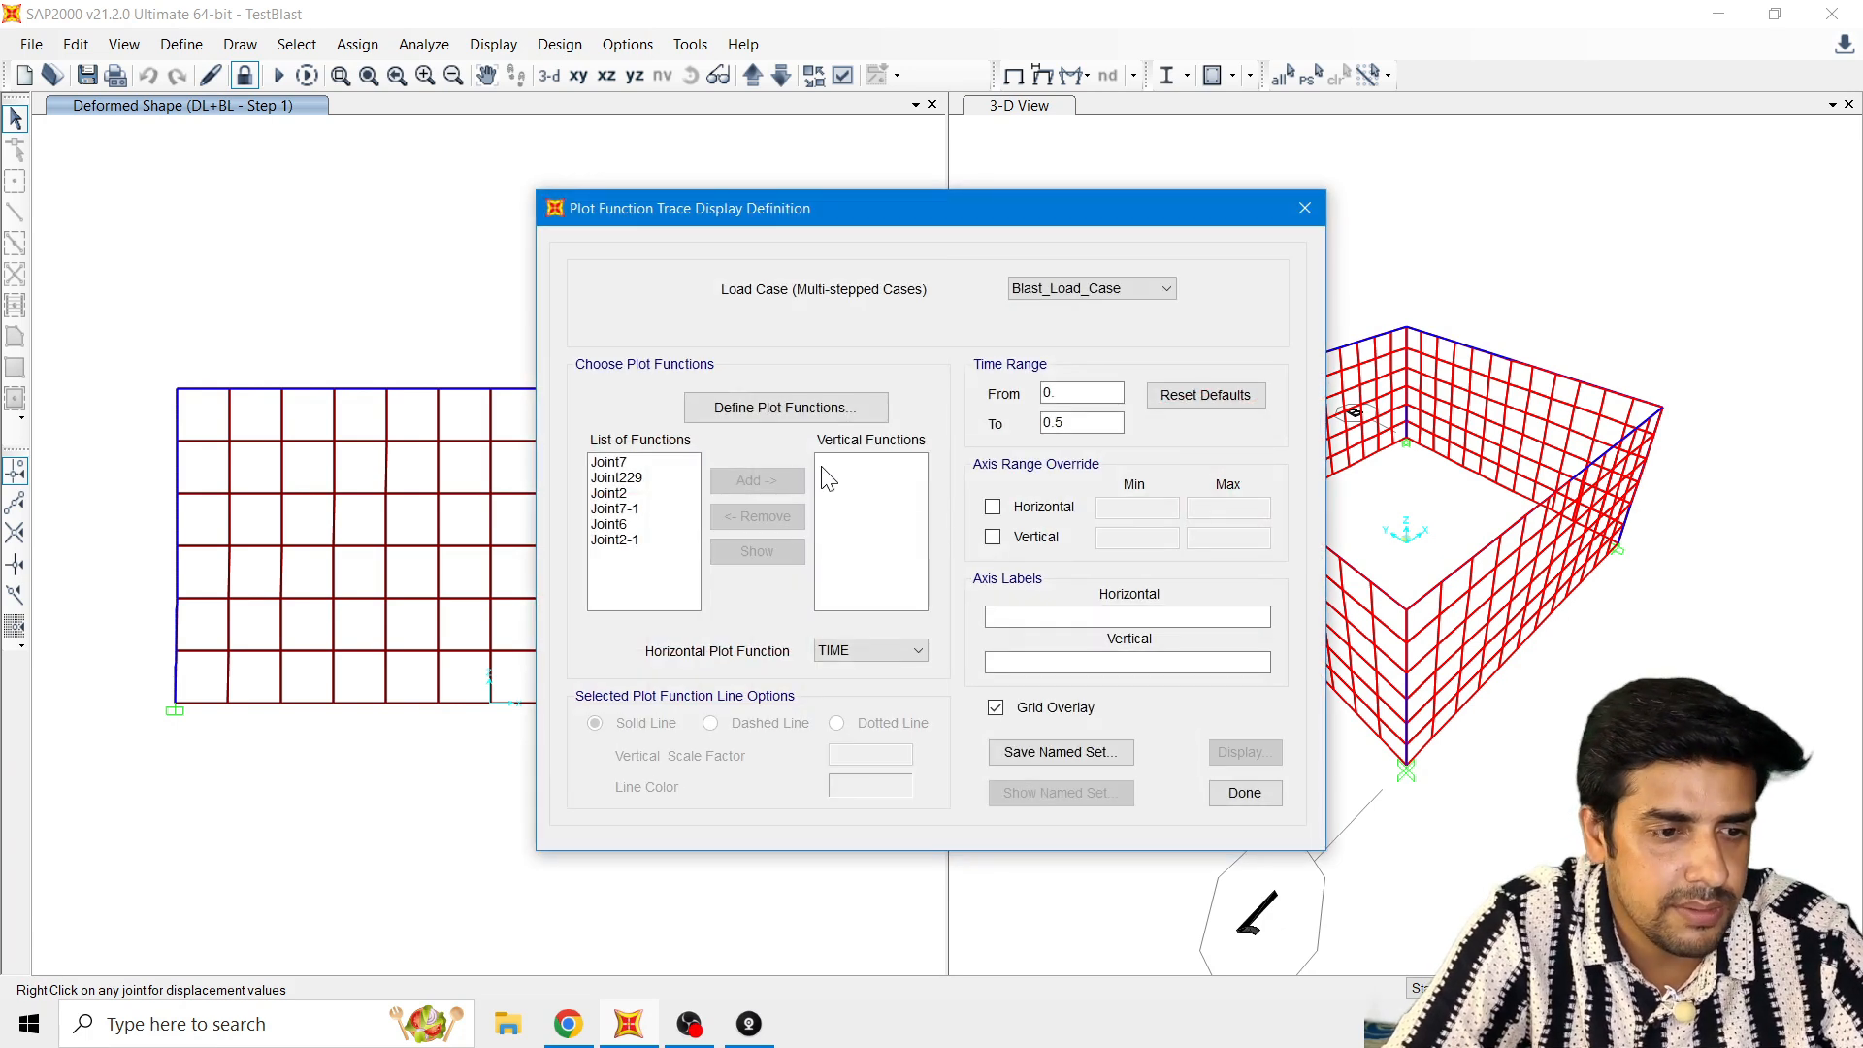
Step: Define a Joint Disps/Forces plot function for joint 6 with the Displ vector type and UX component
left_click(840, 407)
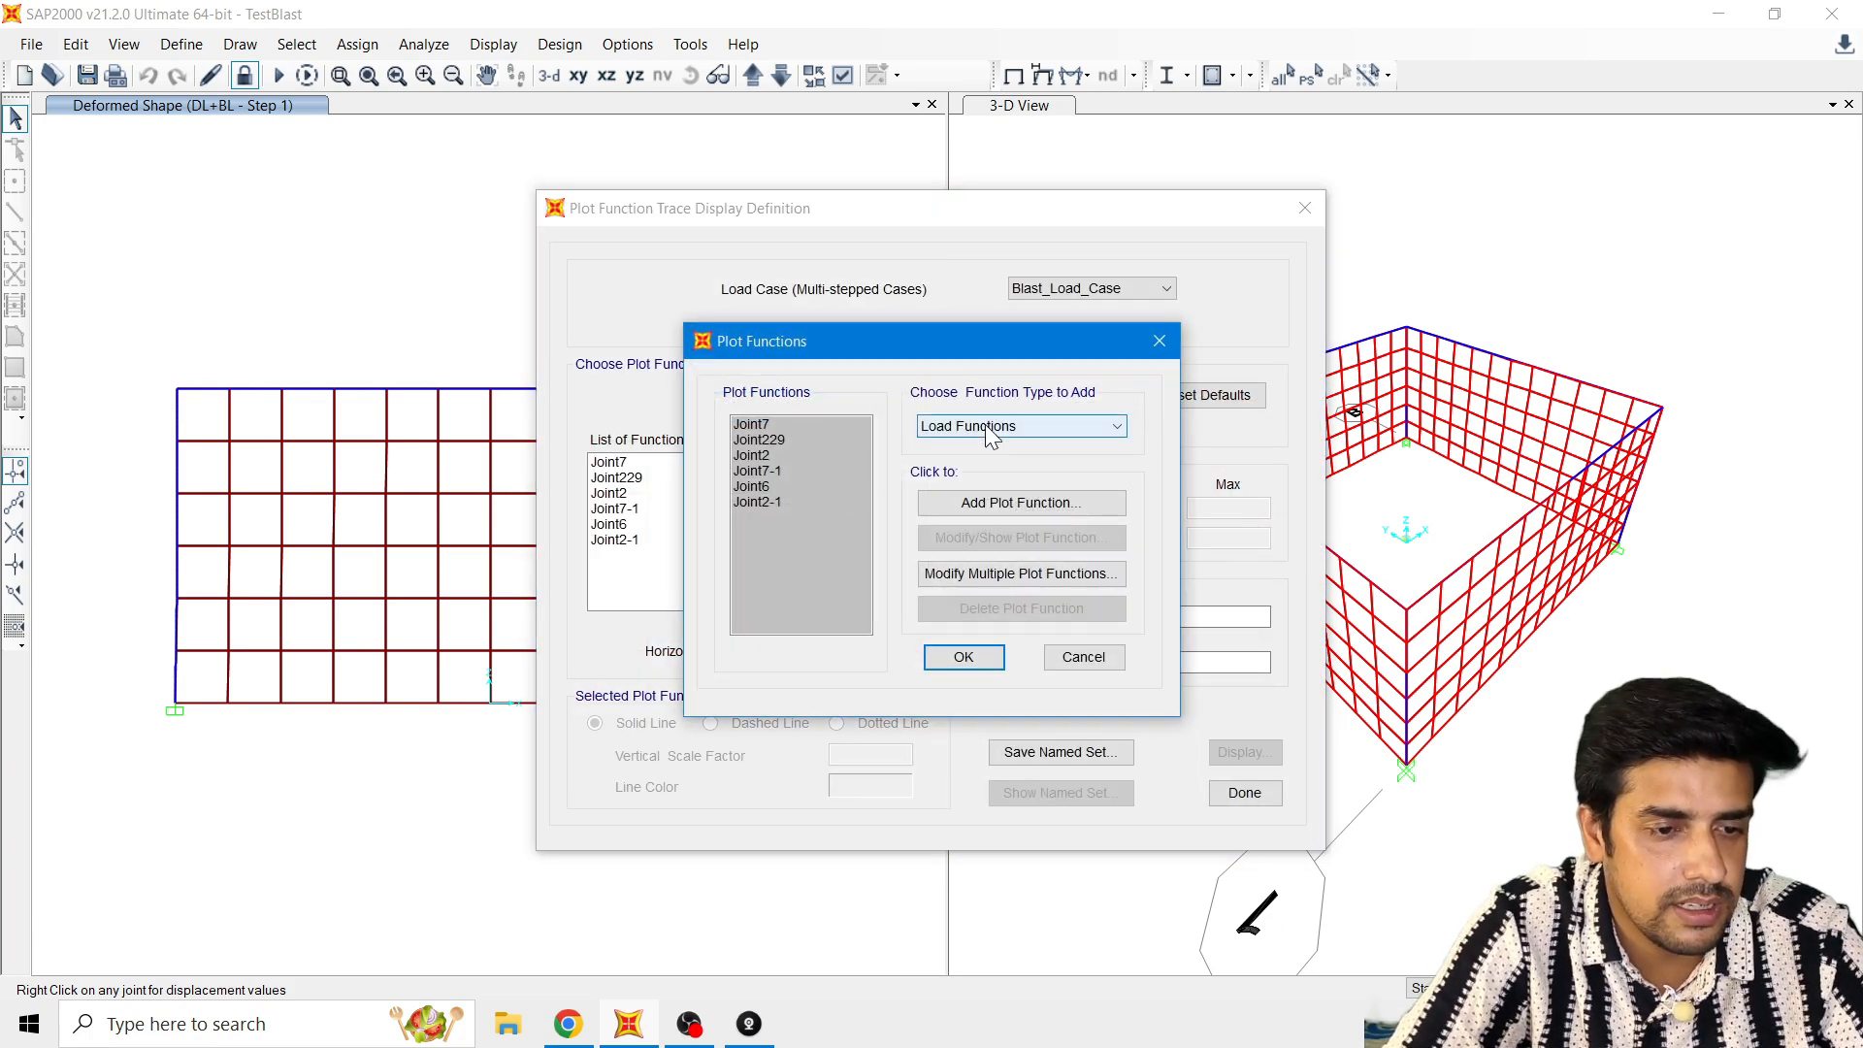
mouse_move(980, 347)
left_mouse_down()
mouse_move(974, 520)
mouse_move(980, 353)
left_mouse_up()
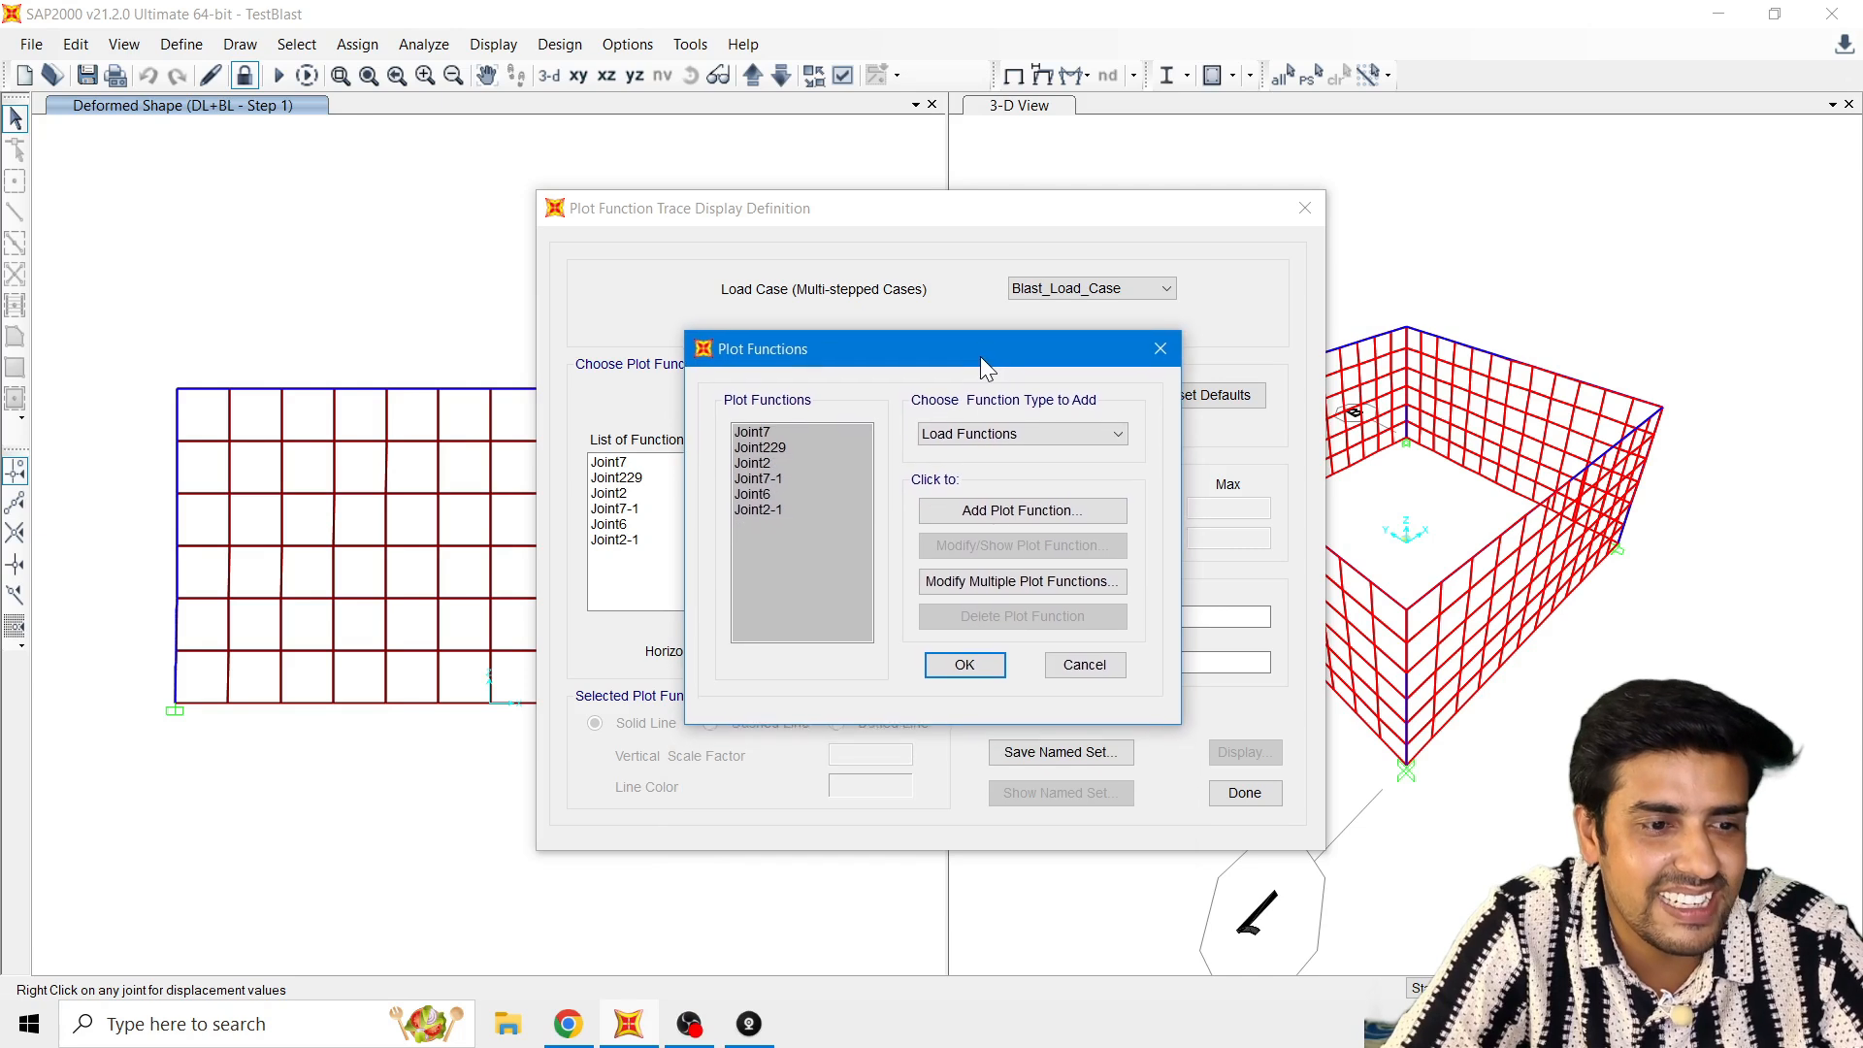
left_click(974, 429)
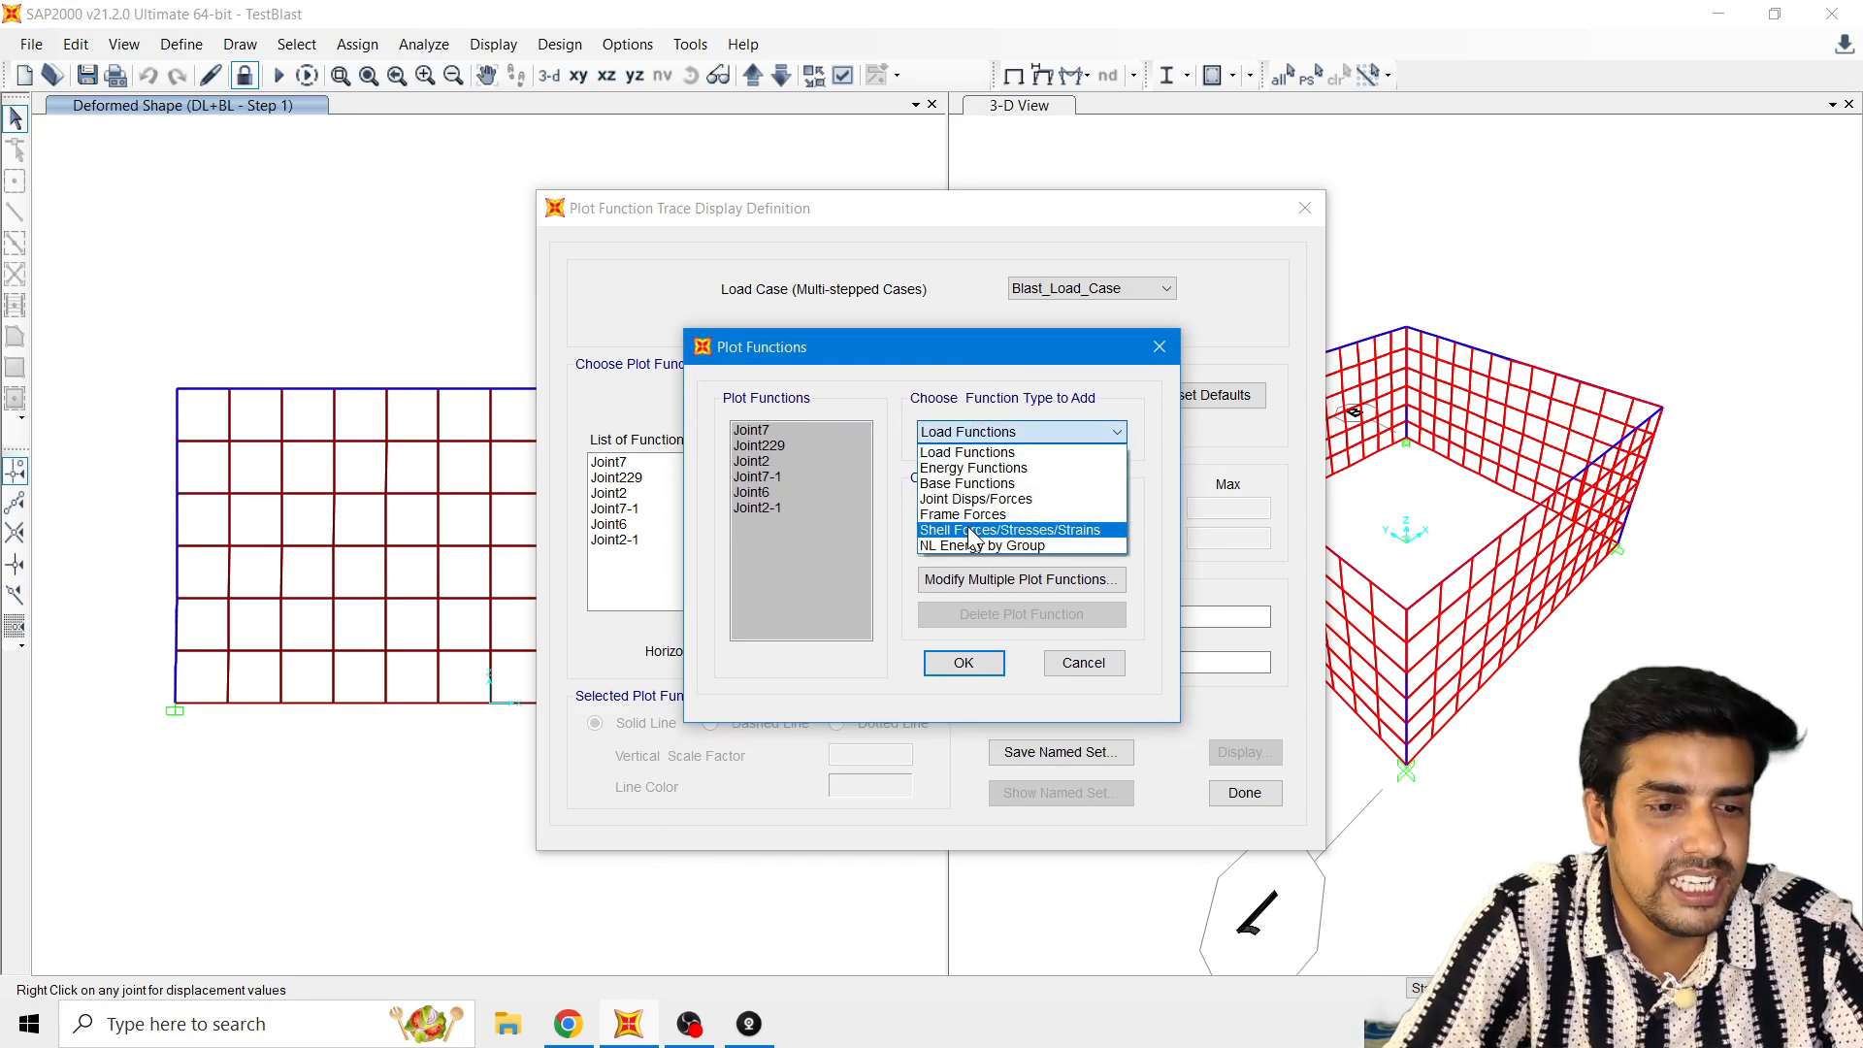
left_click(976, 503)
left_click(1005, 513)
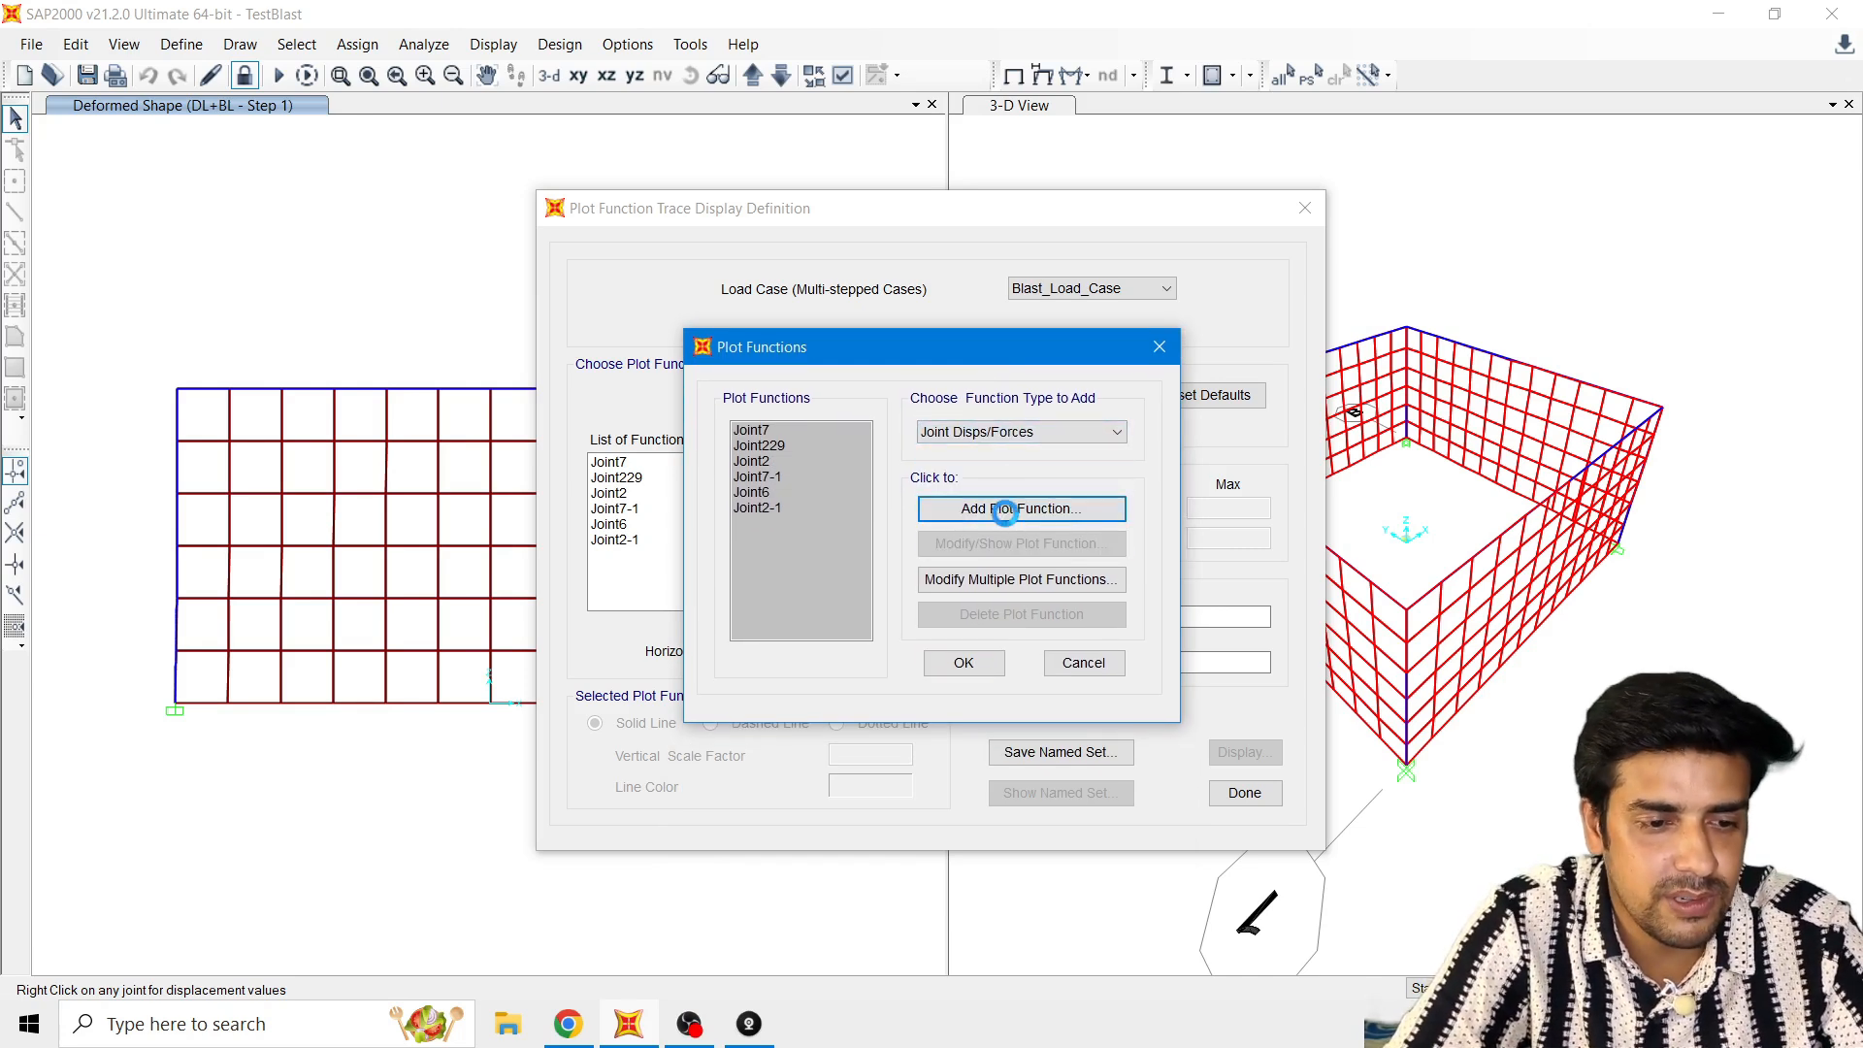
left_click(1085, 445)
type("6")
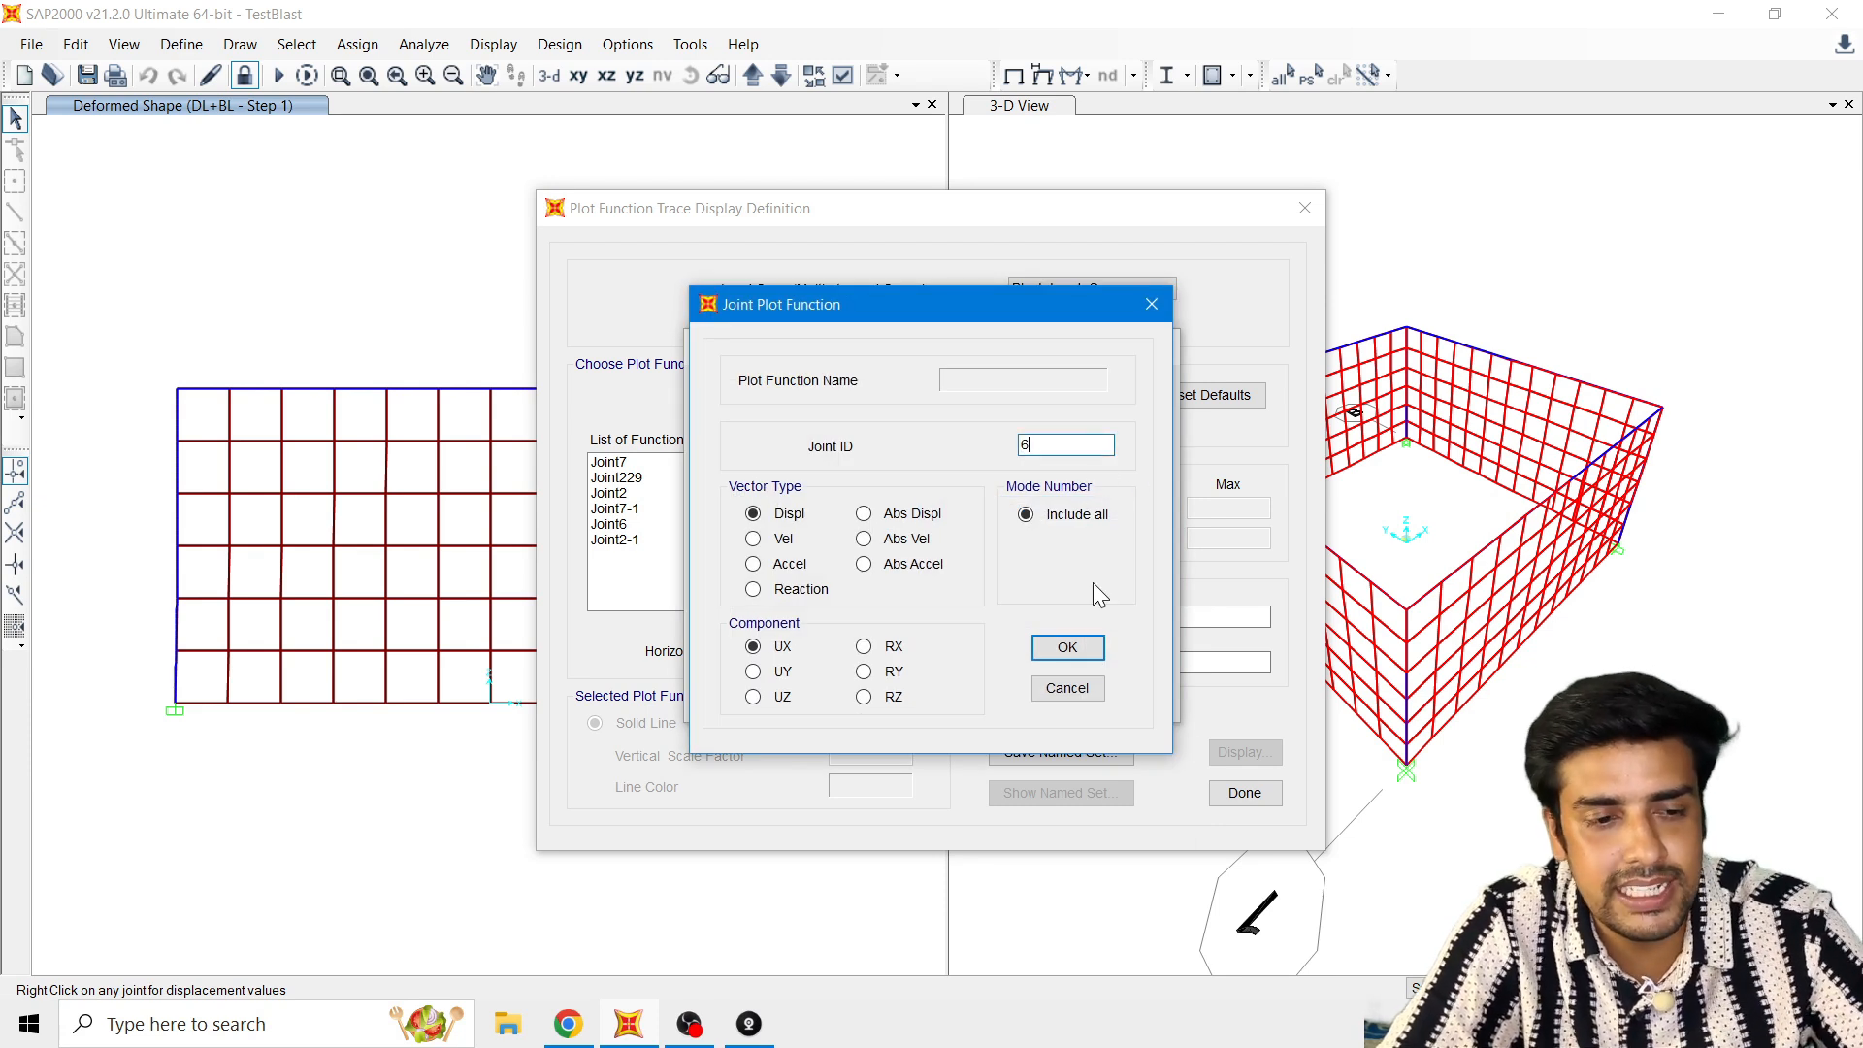
left_click(1067, 647)
left_click(969, 664)
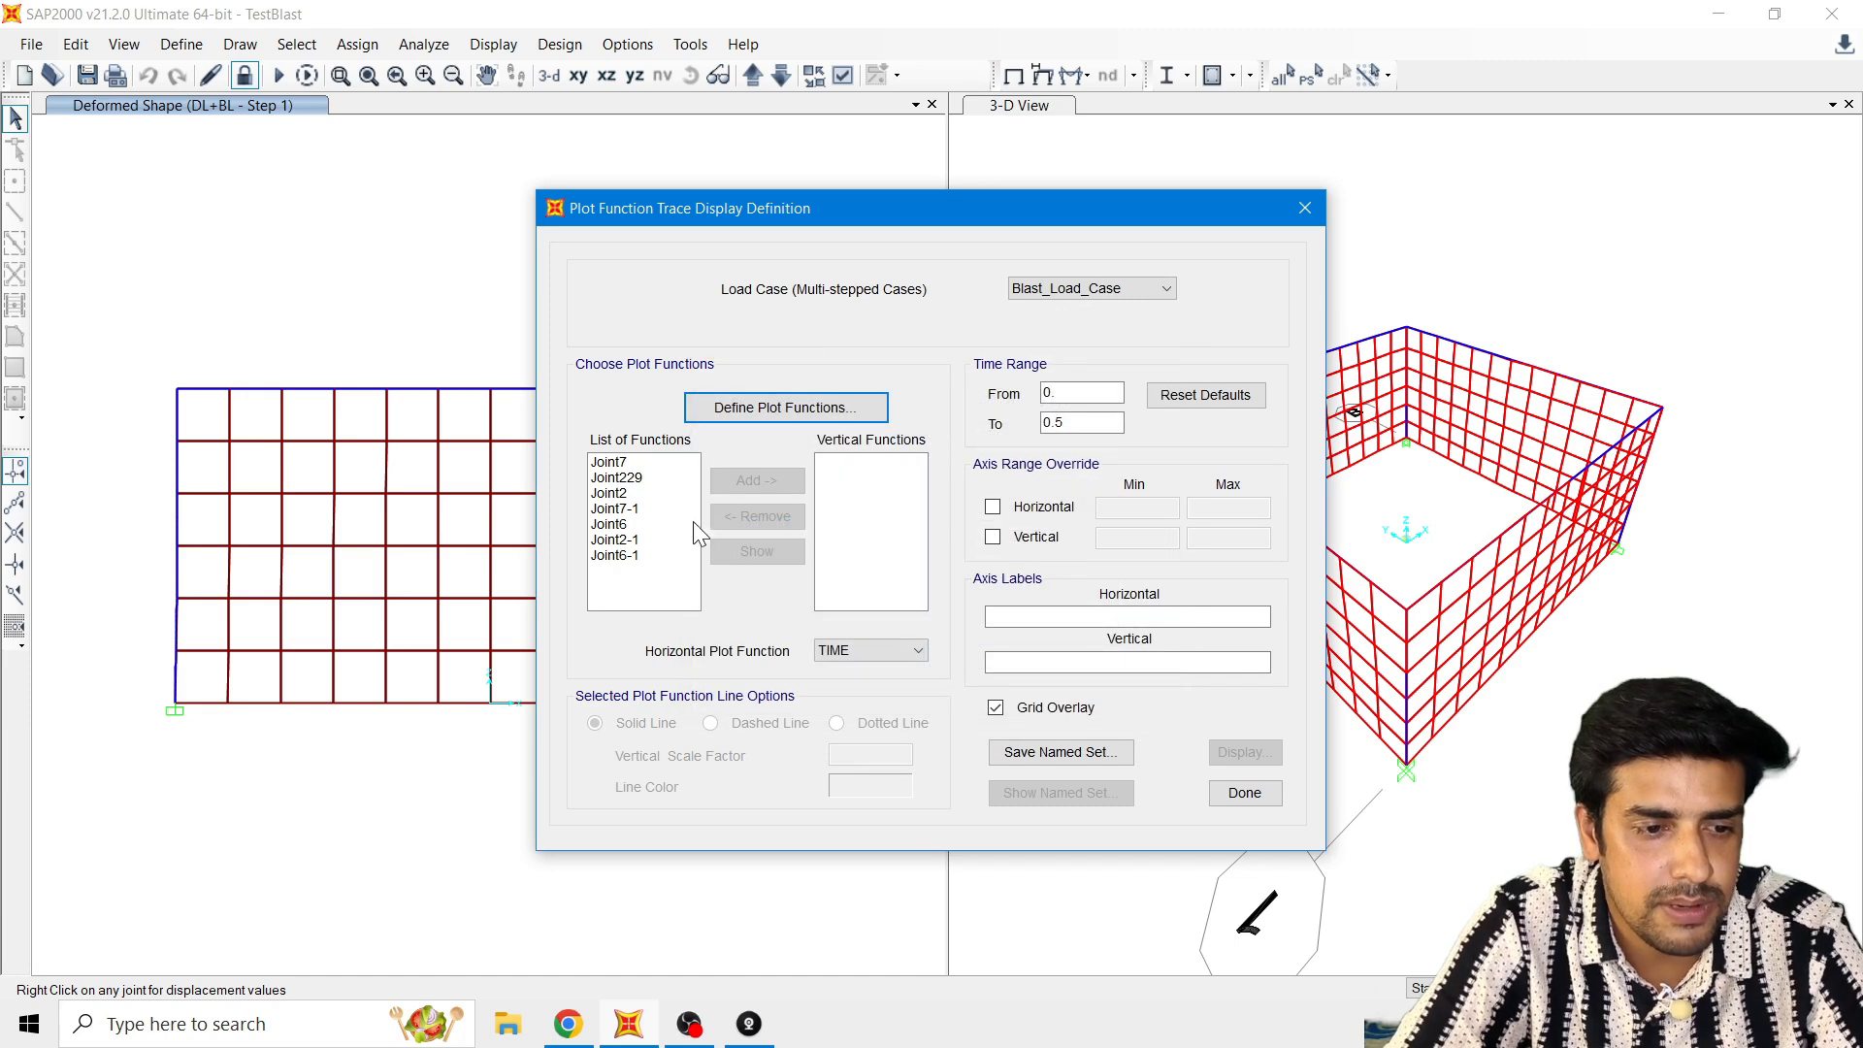
Step: Add Joint6-1 to the vertical functions and plot it against TIME for Blast_Load_Case
left_click(615, 555)
left_click(757, 481)
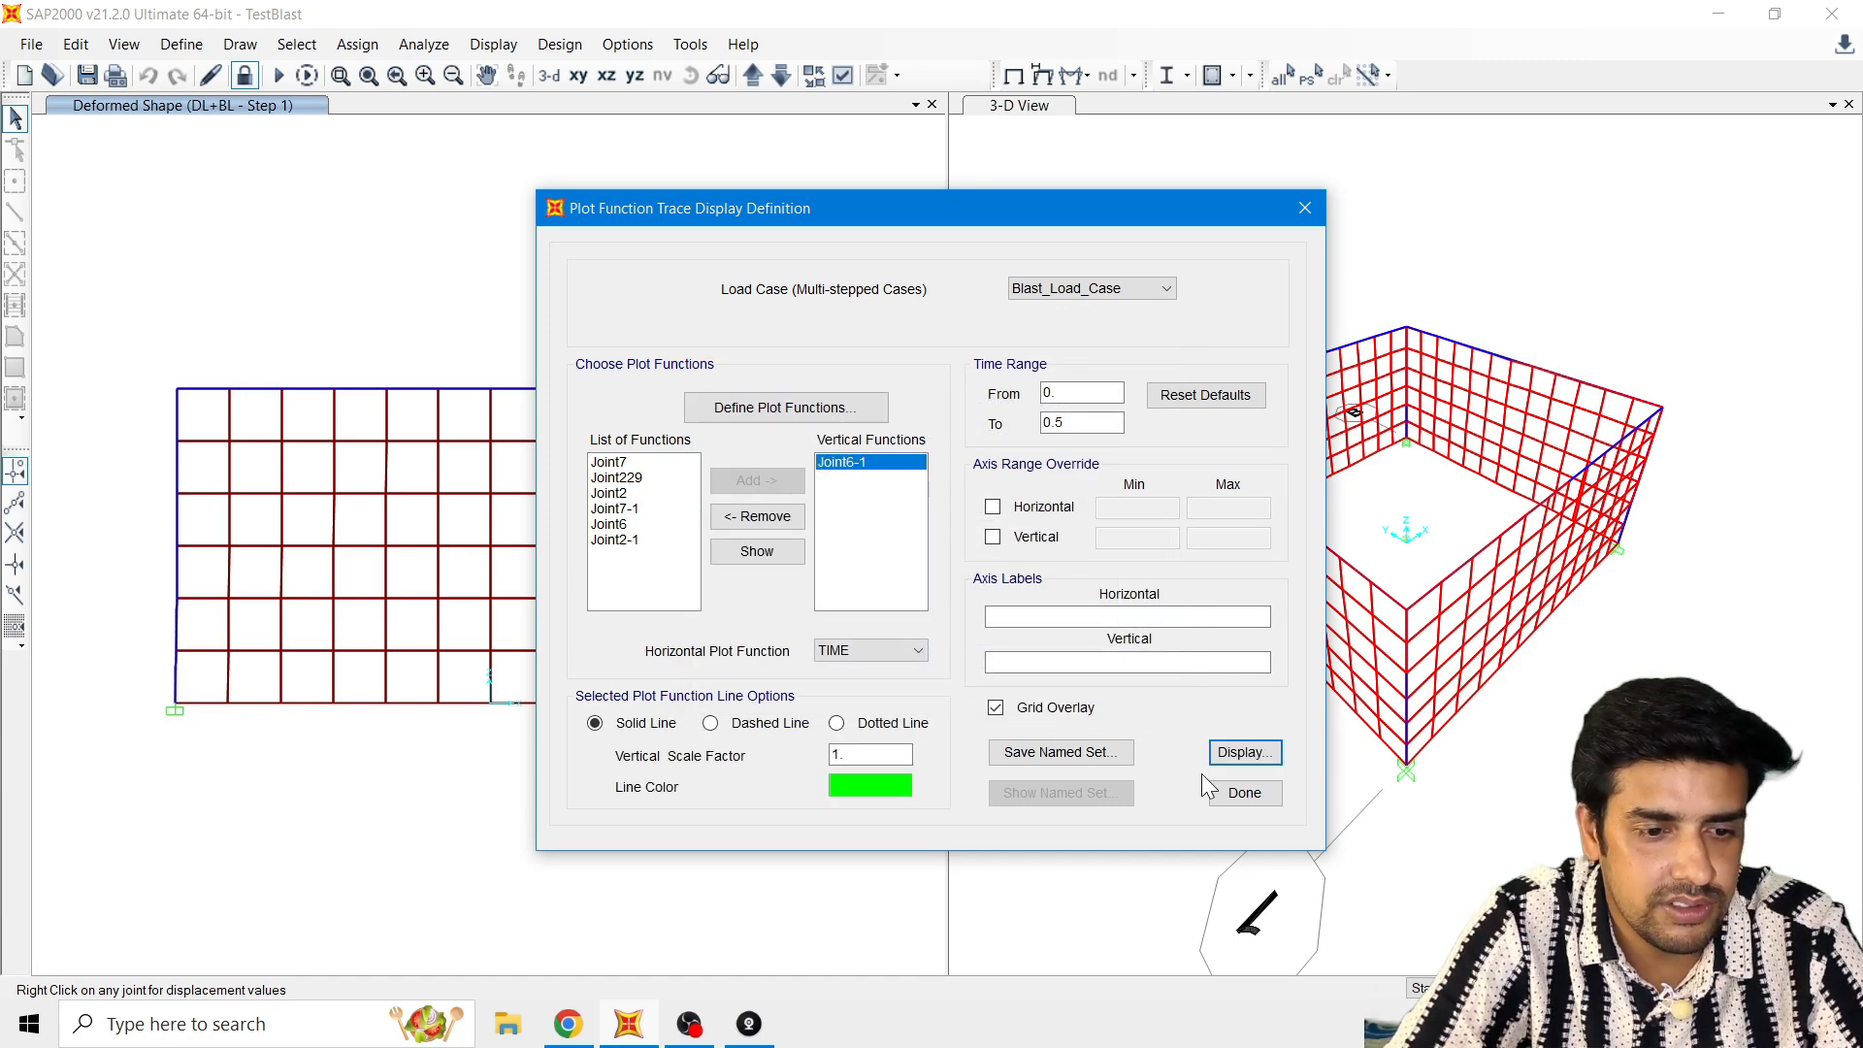
left_click(1256, 754)
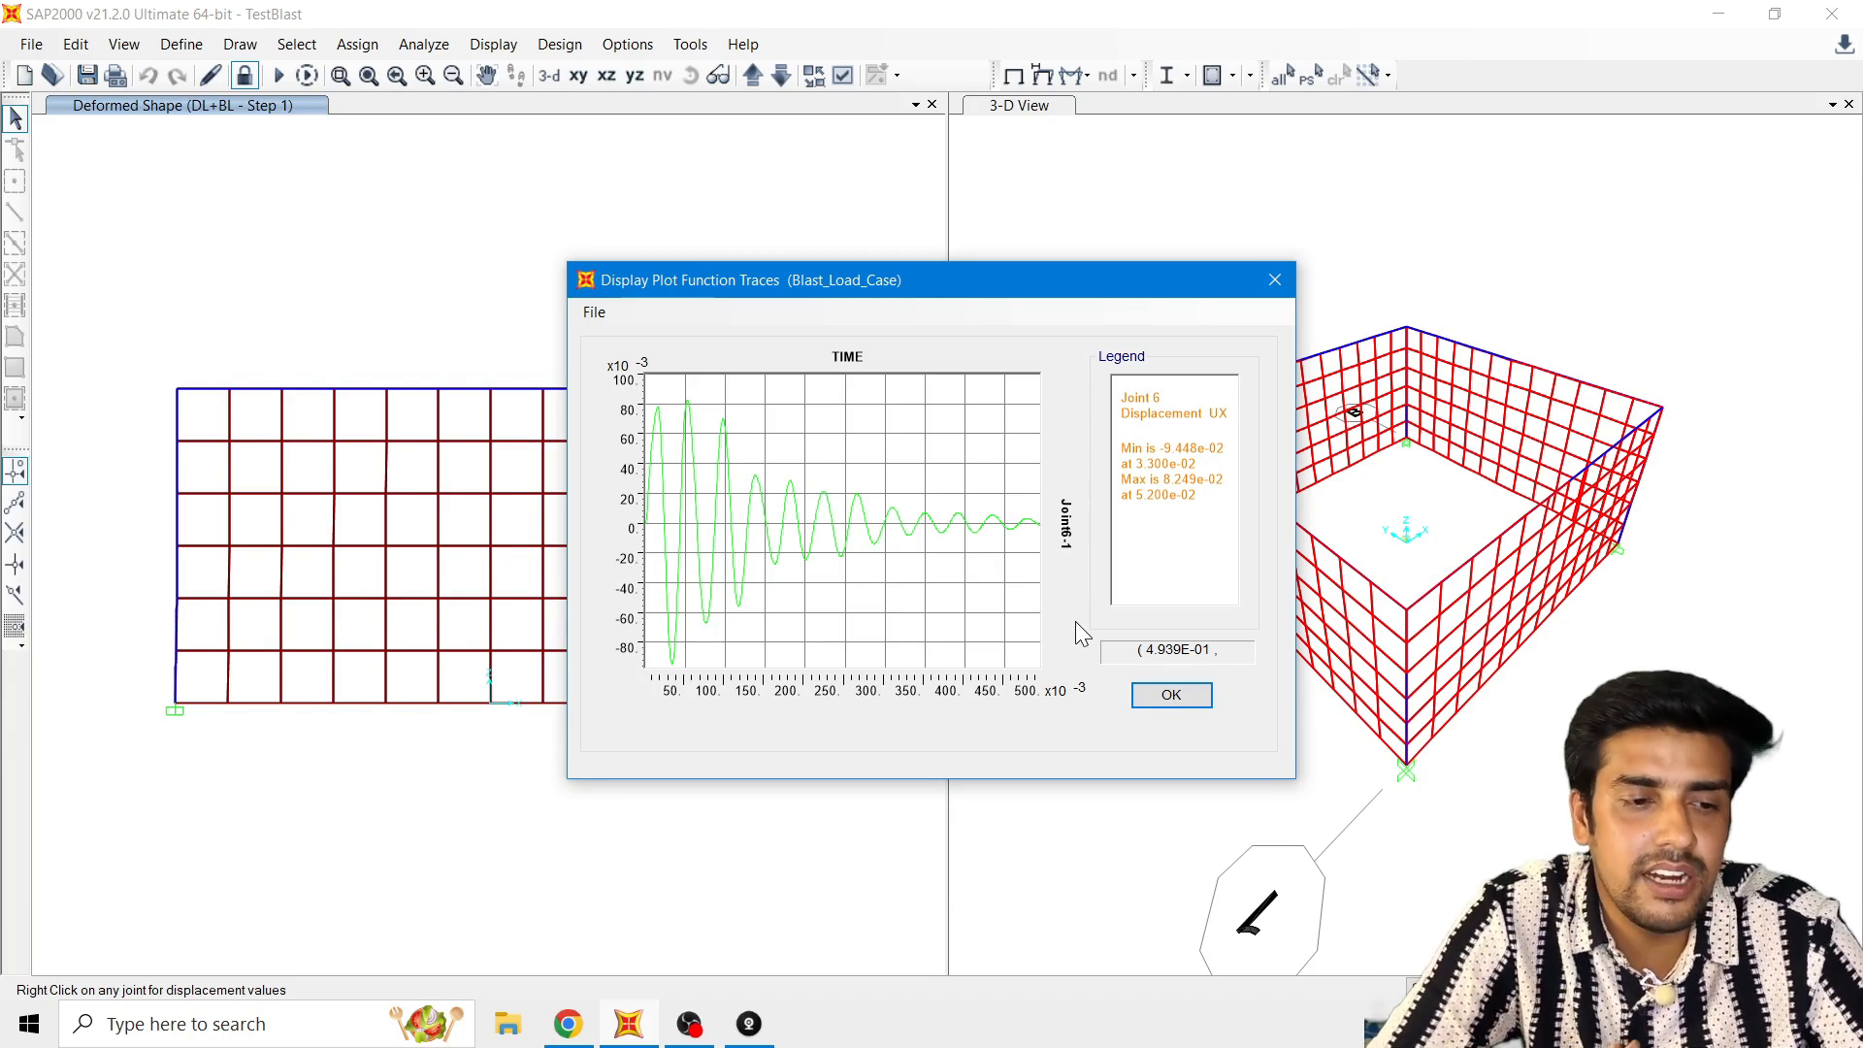
left_click(1173, 696)
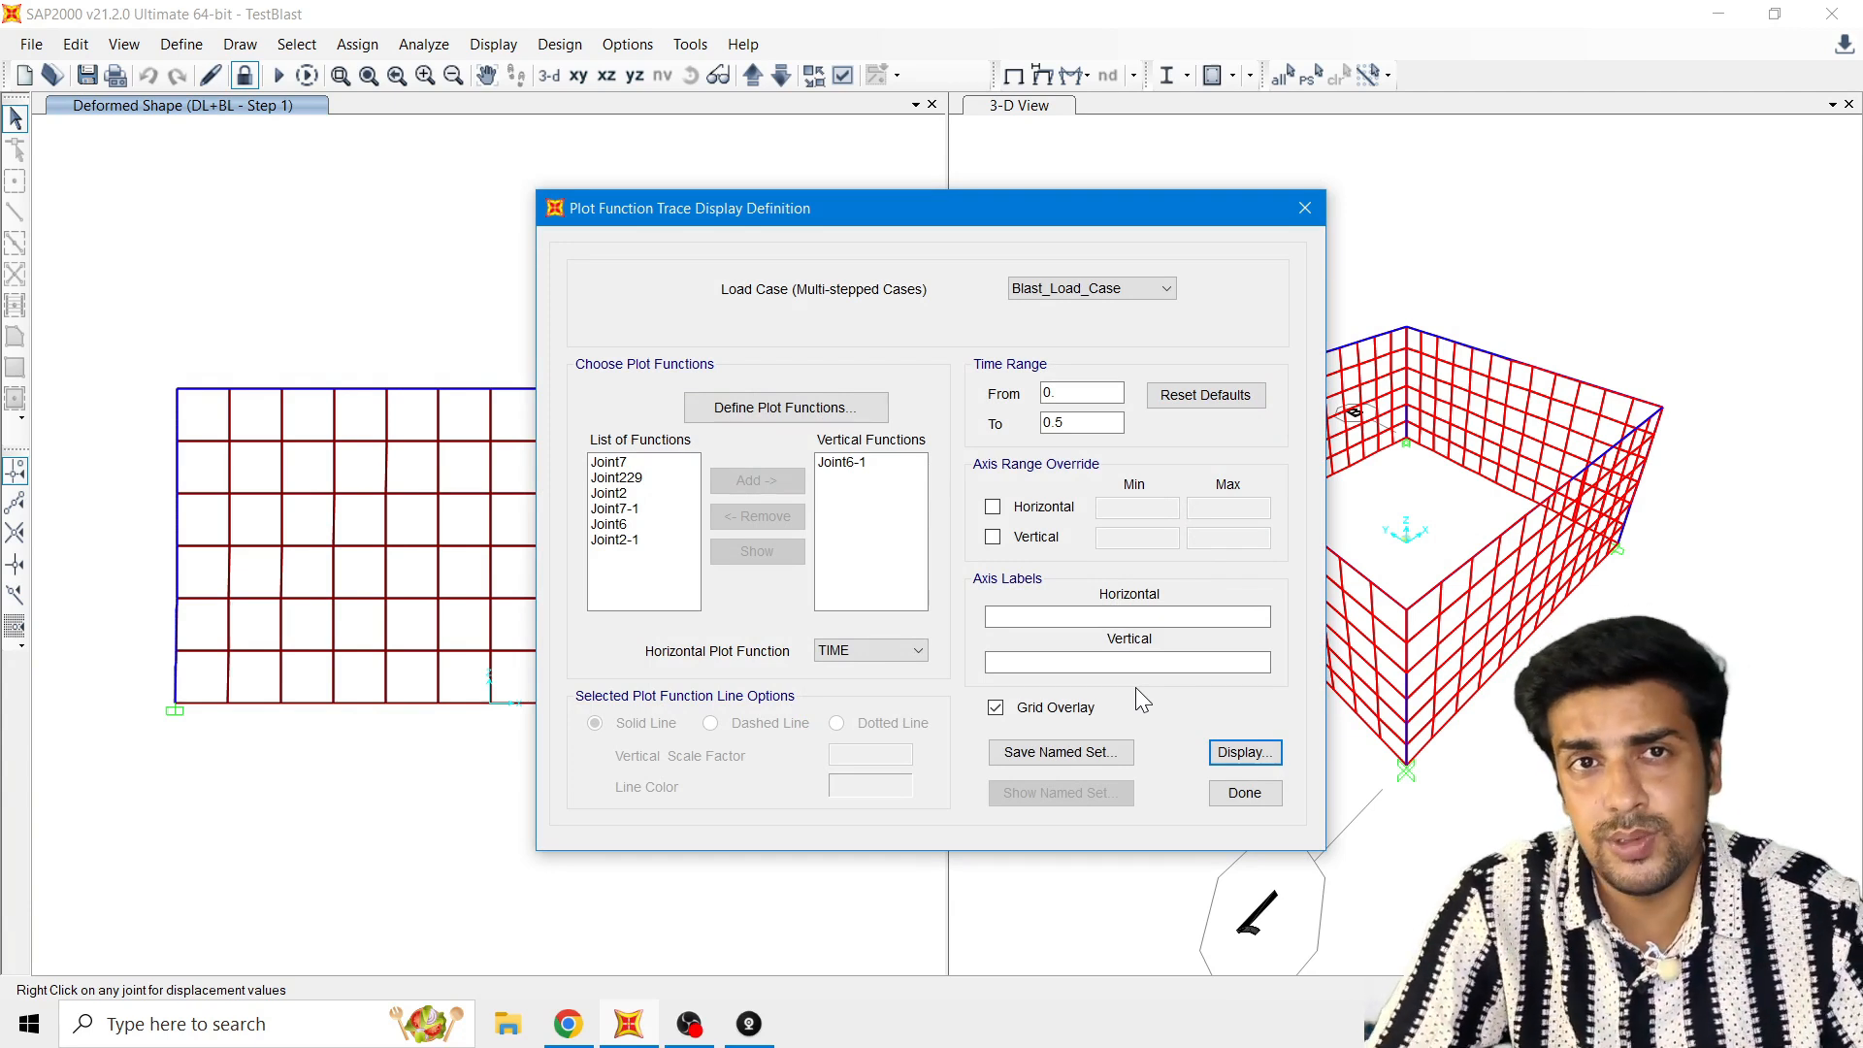
Step: Change the Joint6-1 line color to dark red, display the plot again, and close the plot function dialogs
left_click(871, 463)
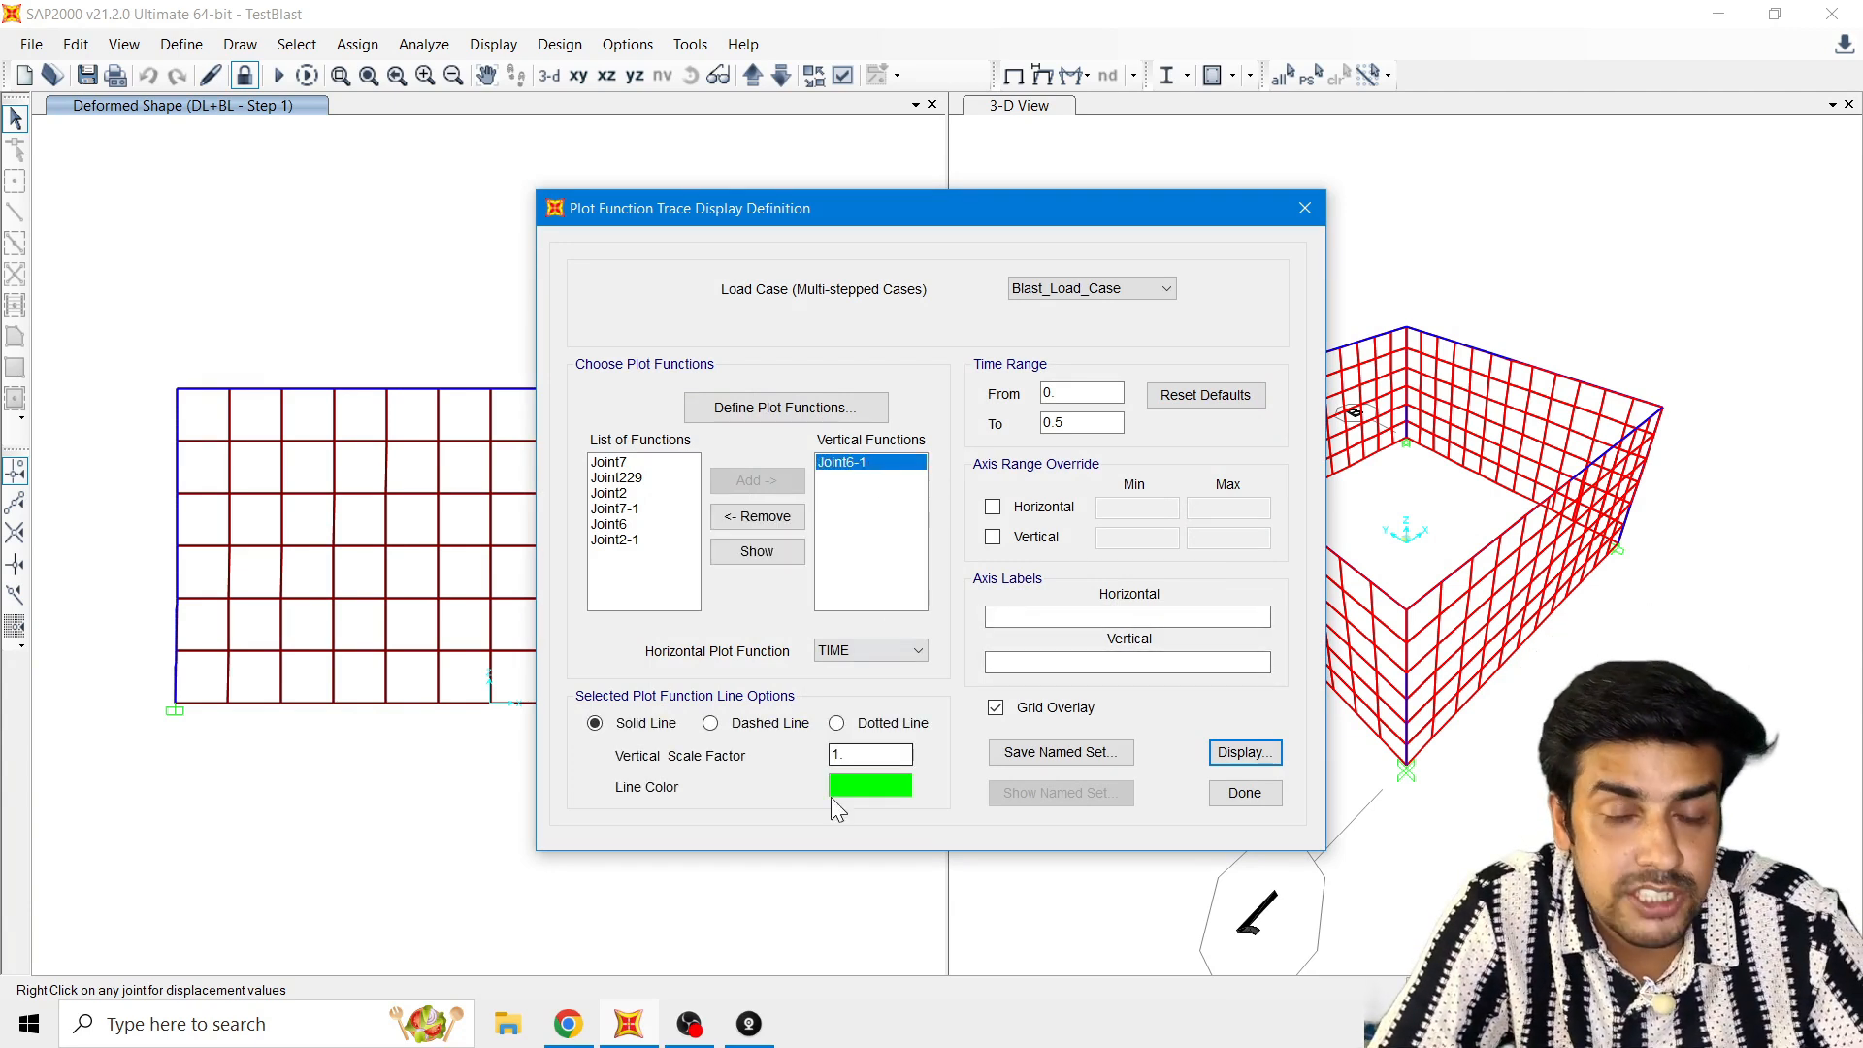
left_click(853, 784)
left_click(812, 302)
left_click(838, 571)
left_click(1247, 753)
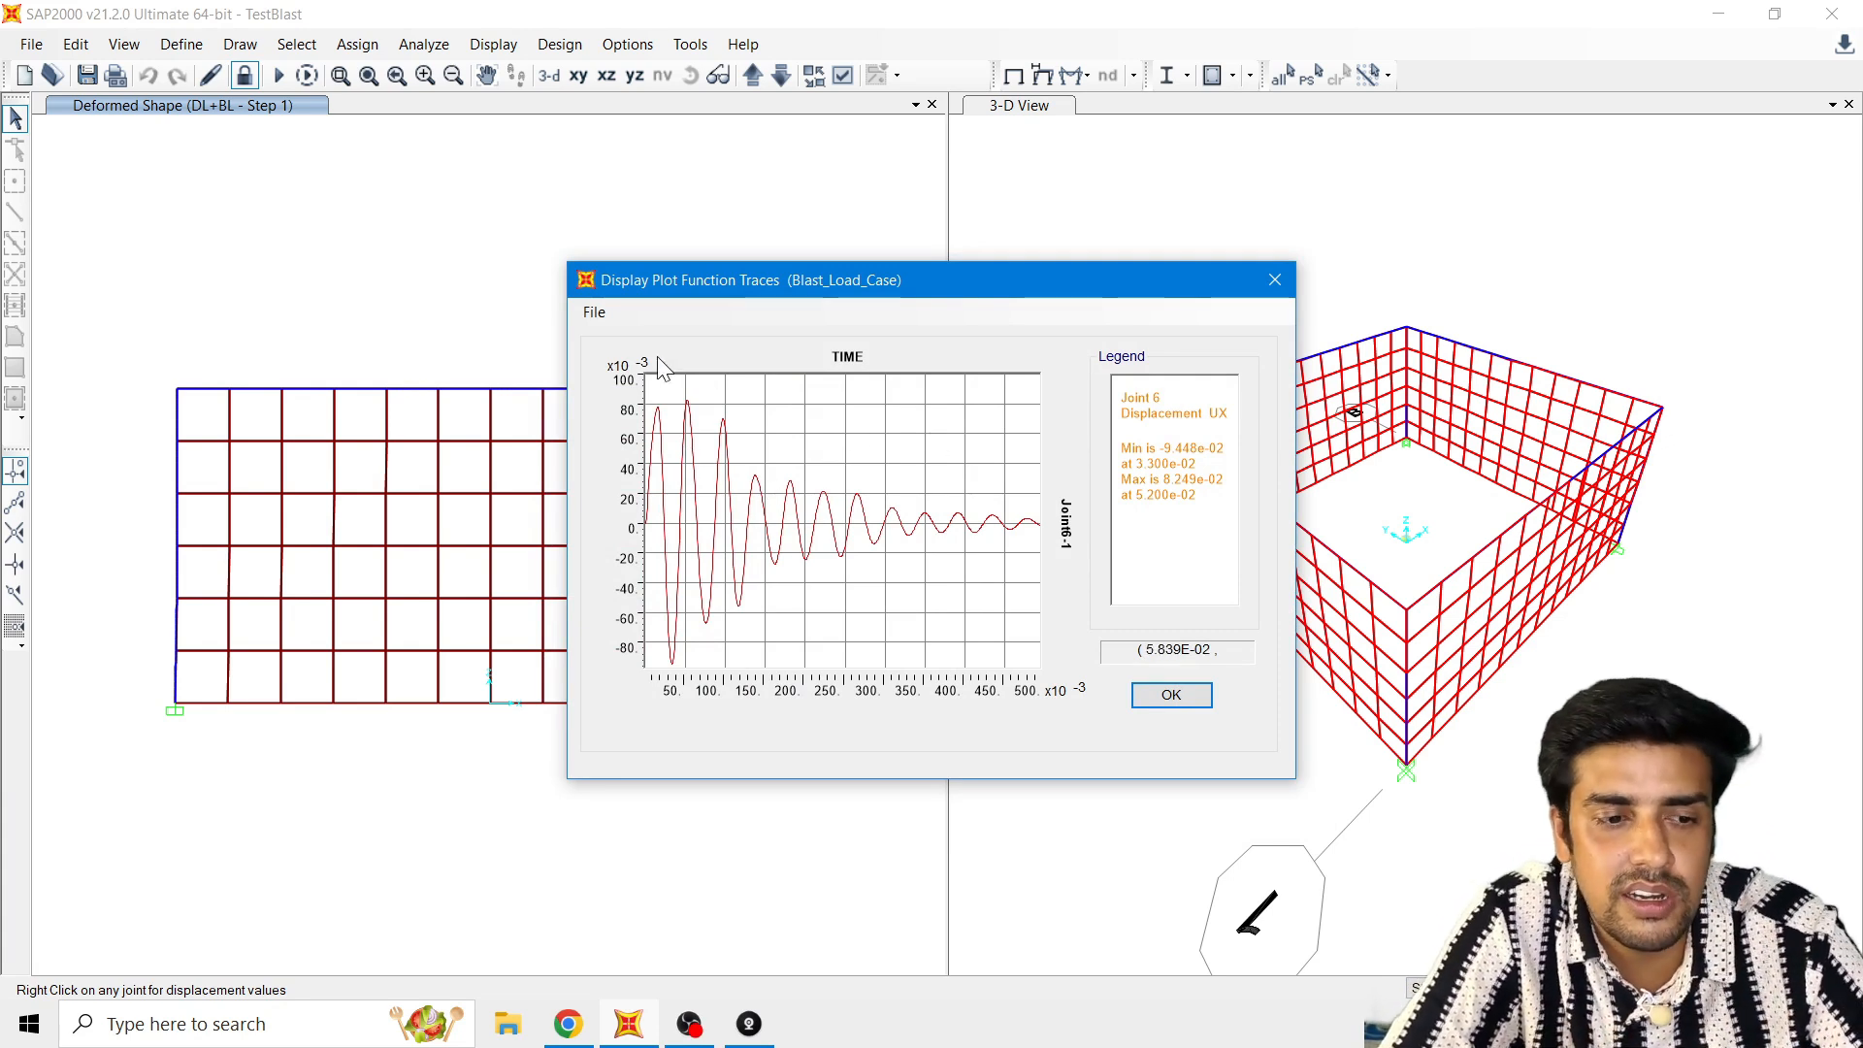
left_click(593, 312)
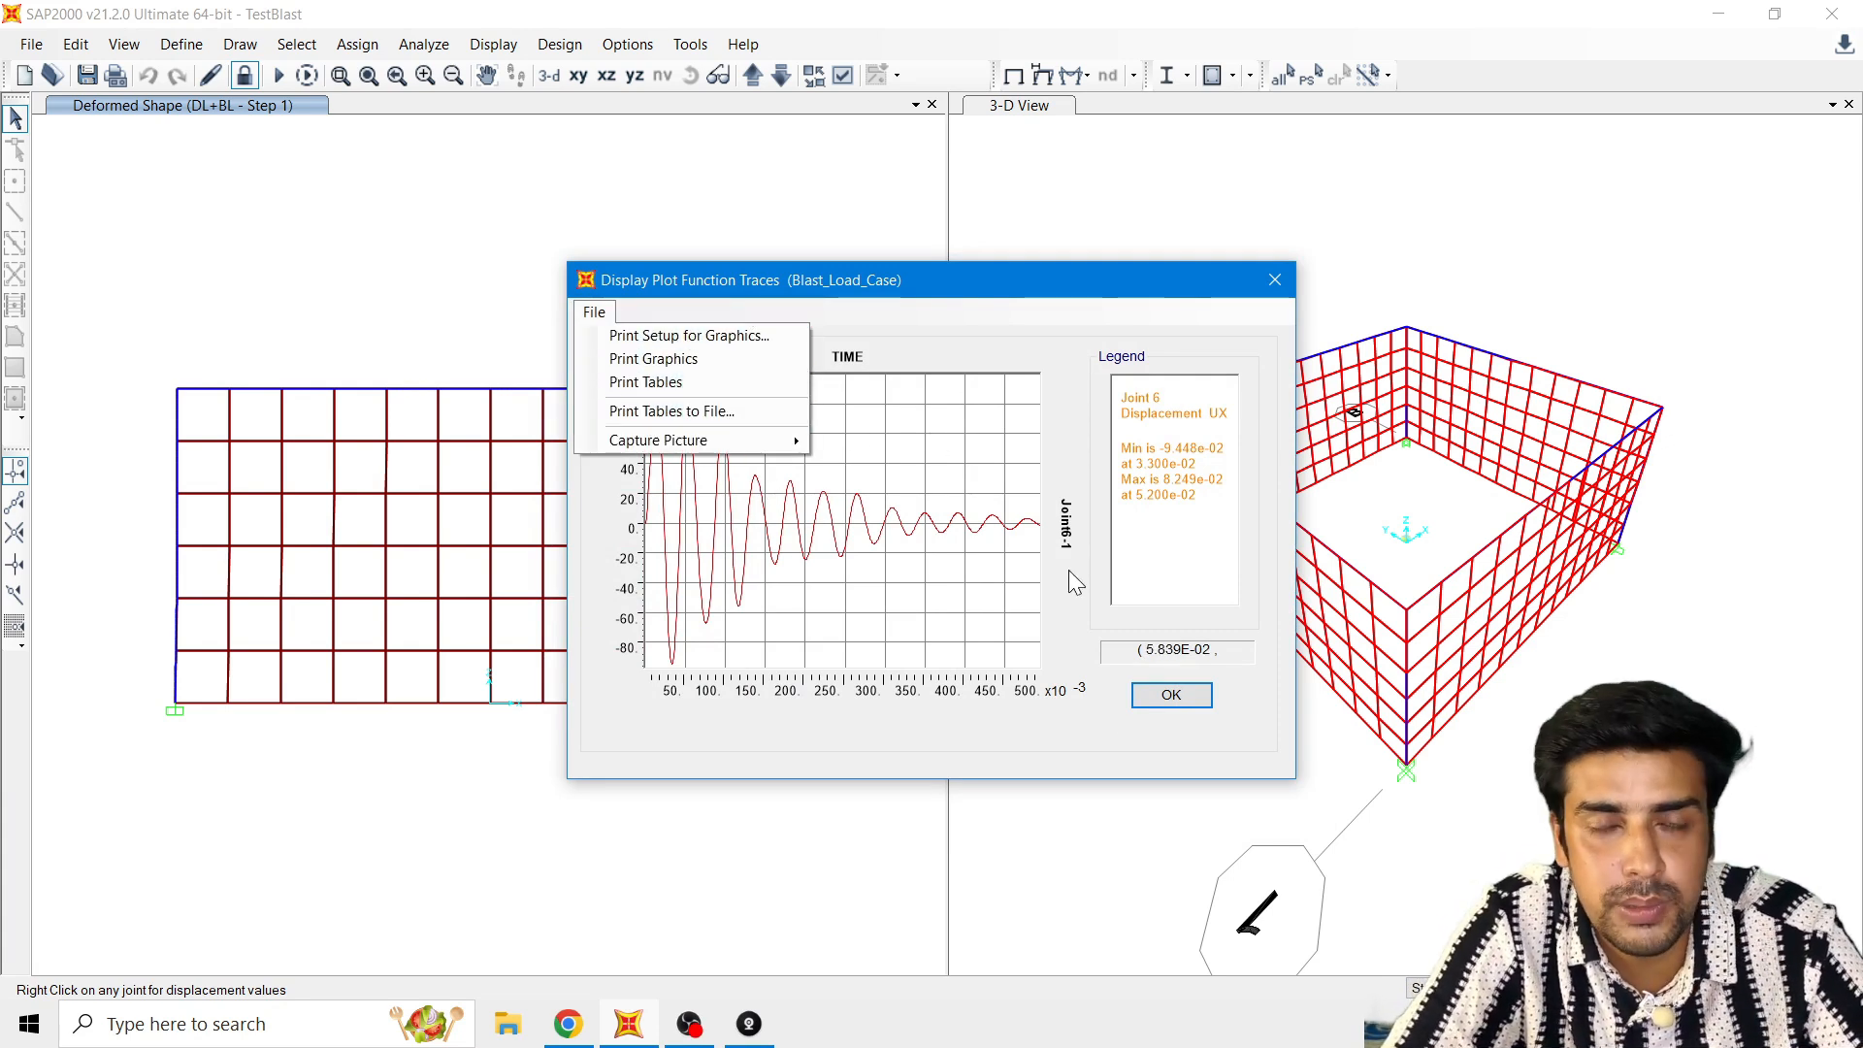
left_click(1155, 699)
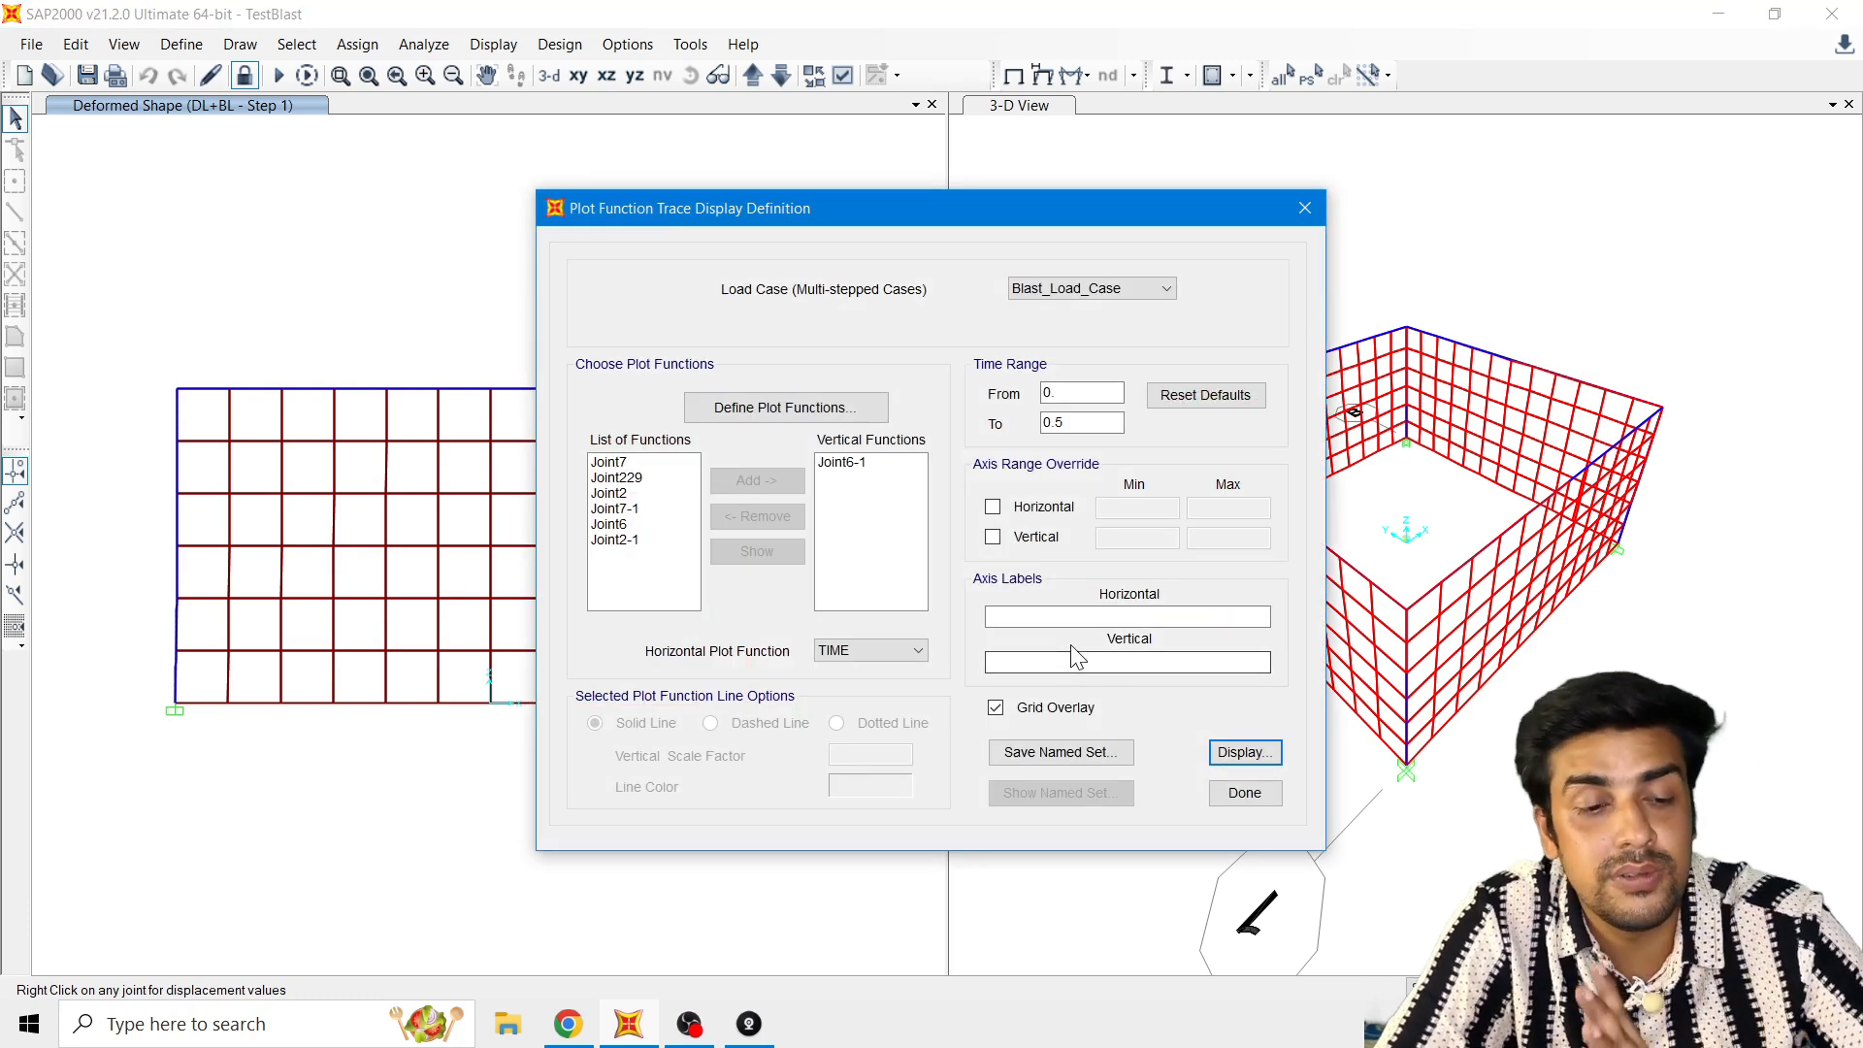
left_click(1252, 782)
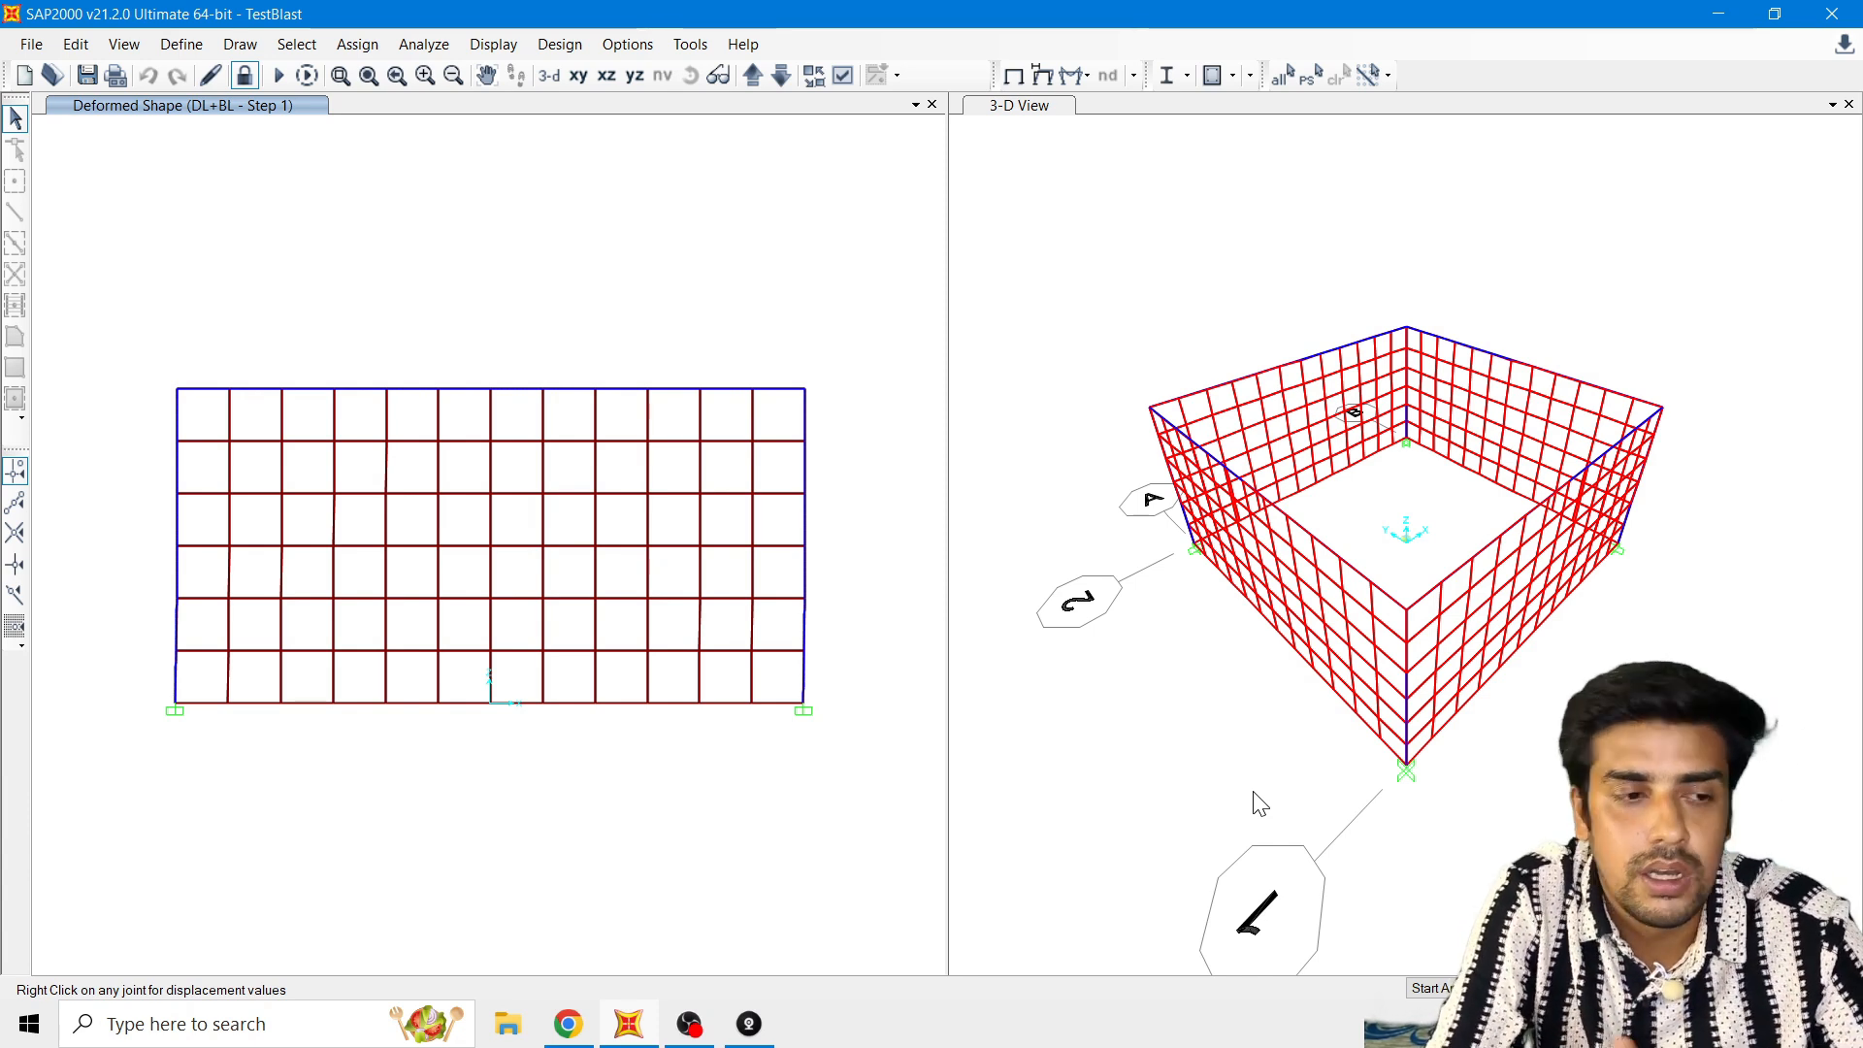
Step: Review the time and value definition of the Blast_Function time history function without changing it
left_click(175, 44)
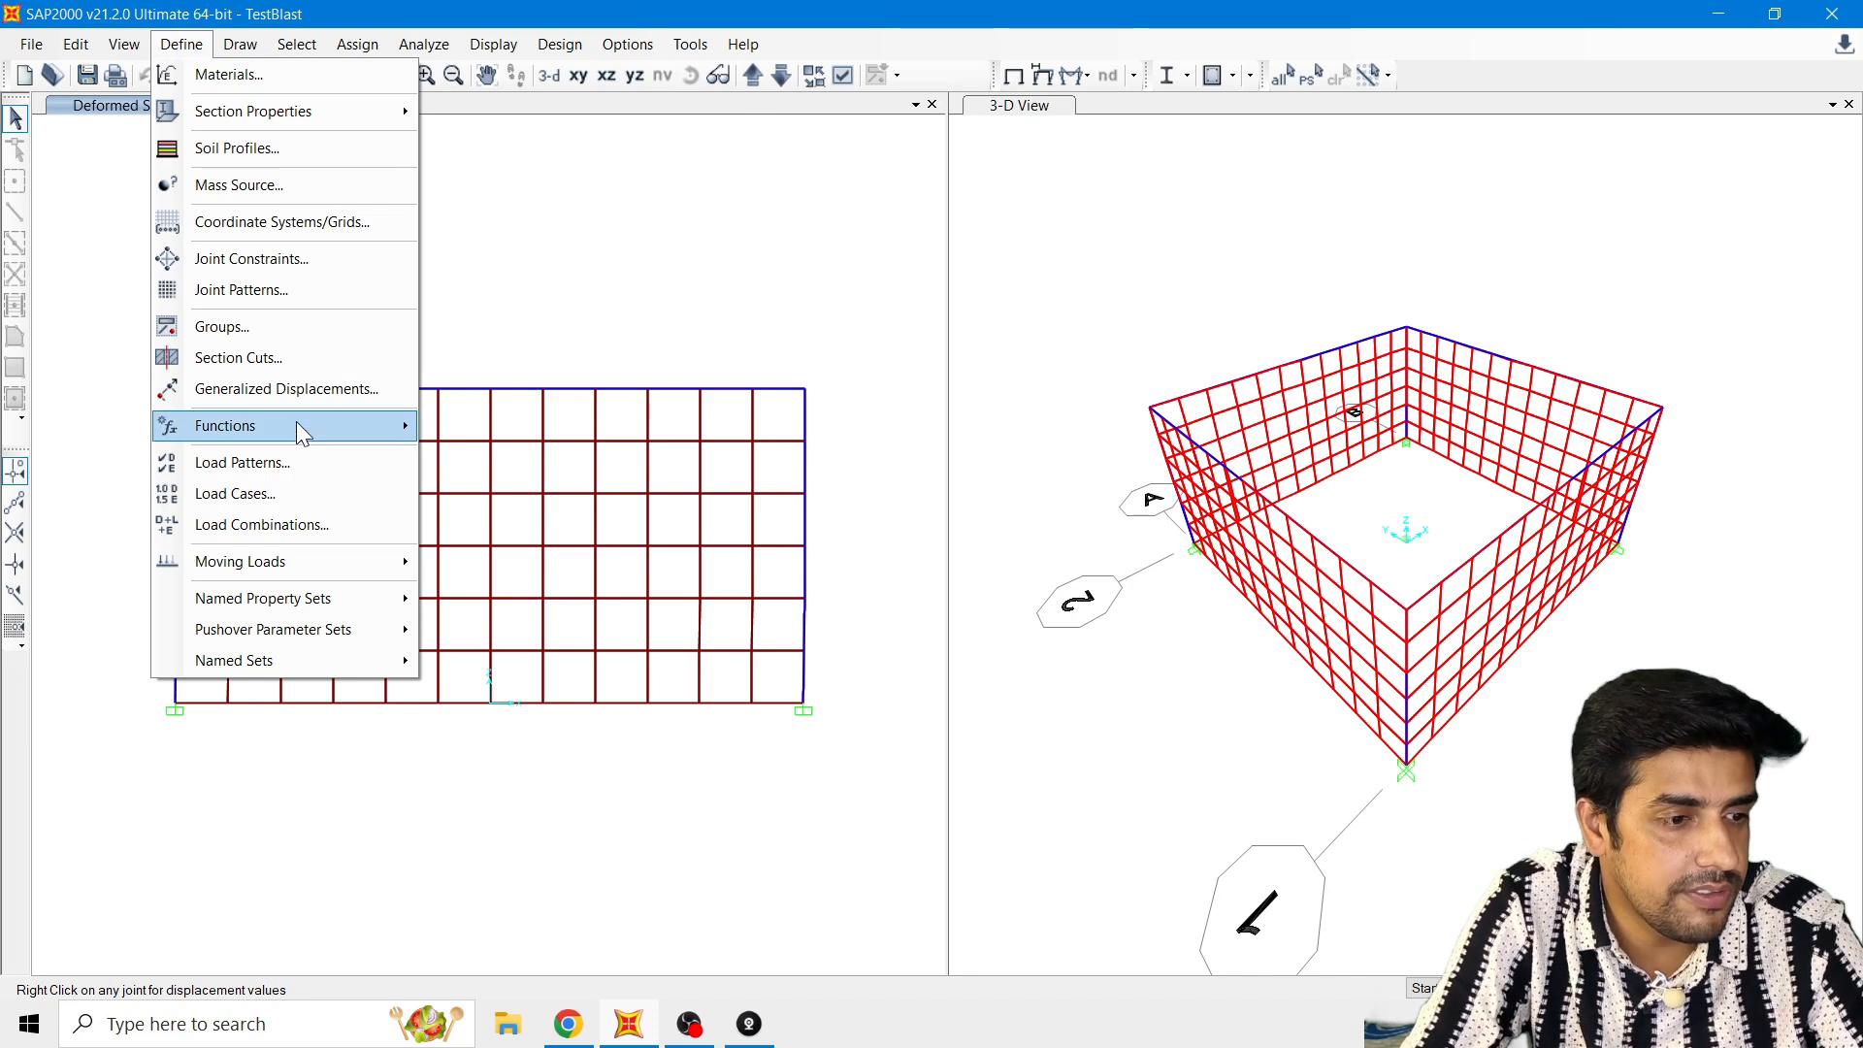
mouse_move(297, 424)
left_click(502, 460)
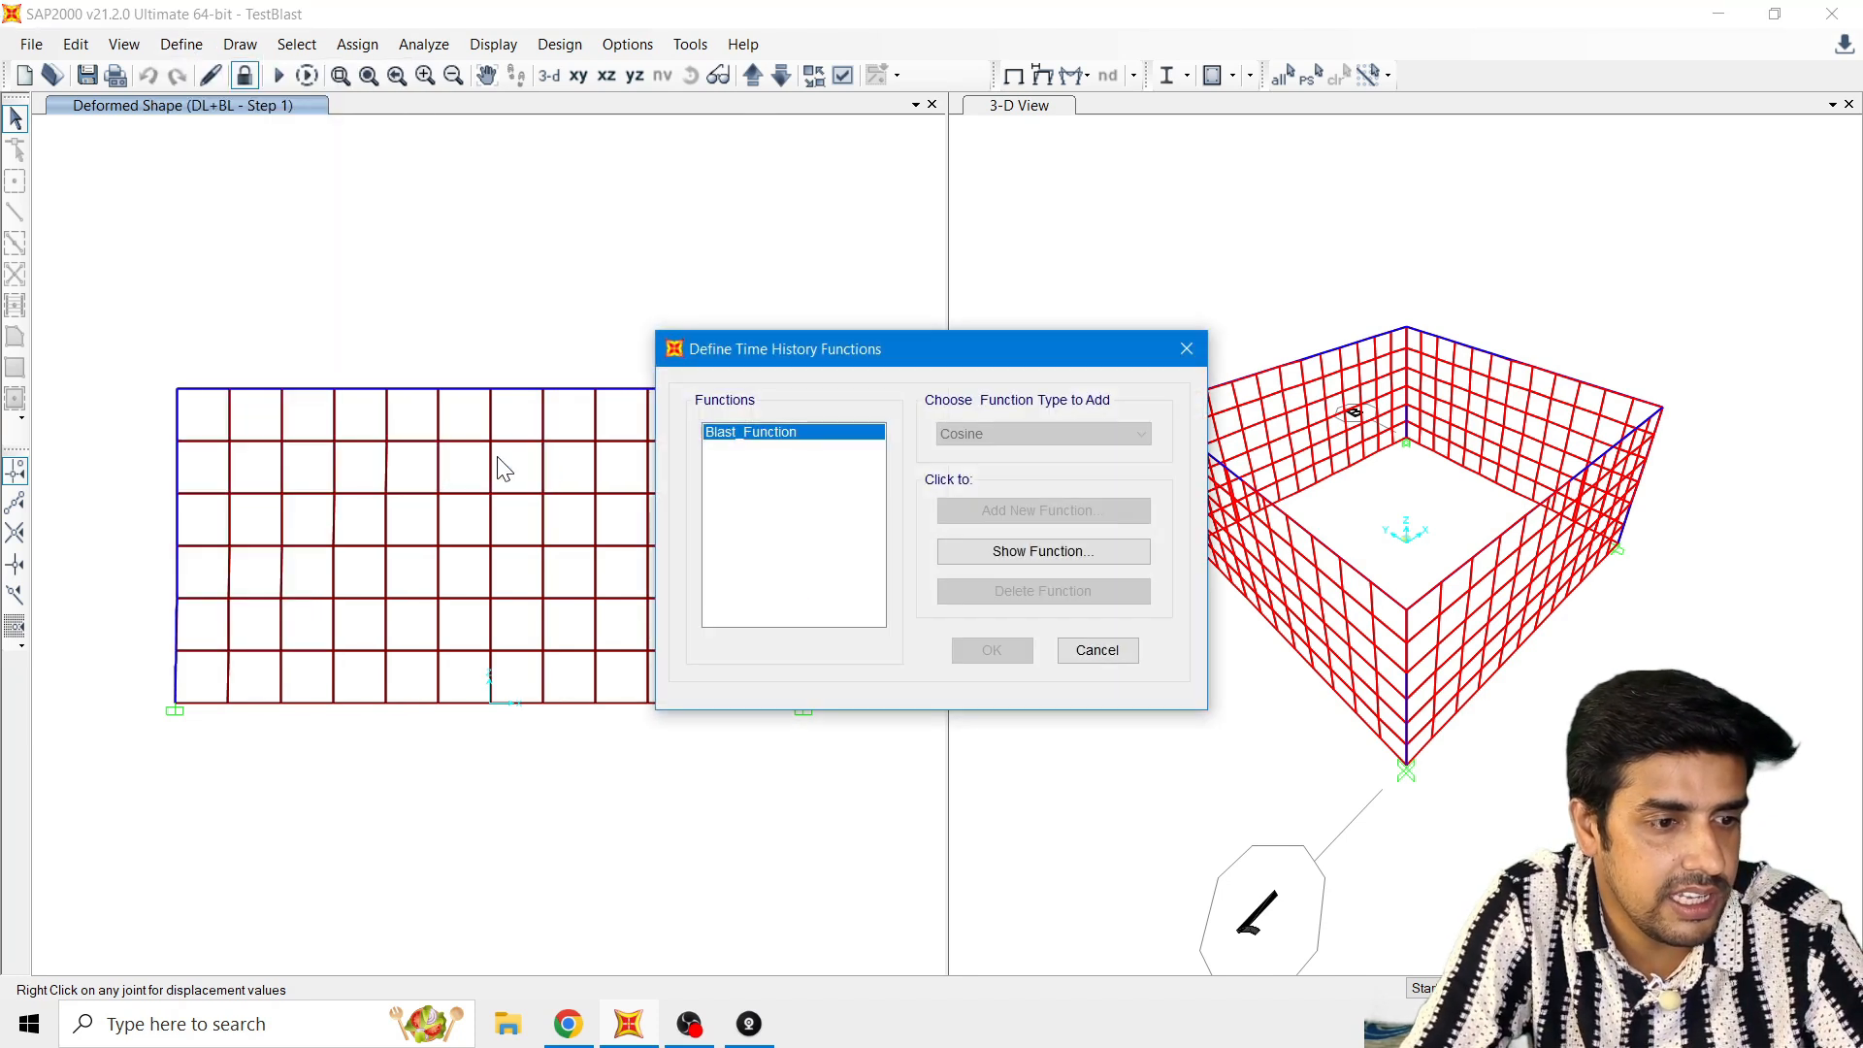
left_click(1034, 553)
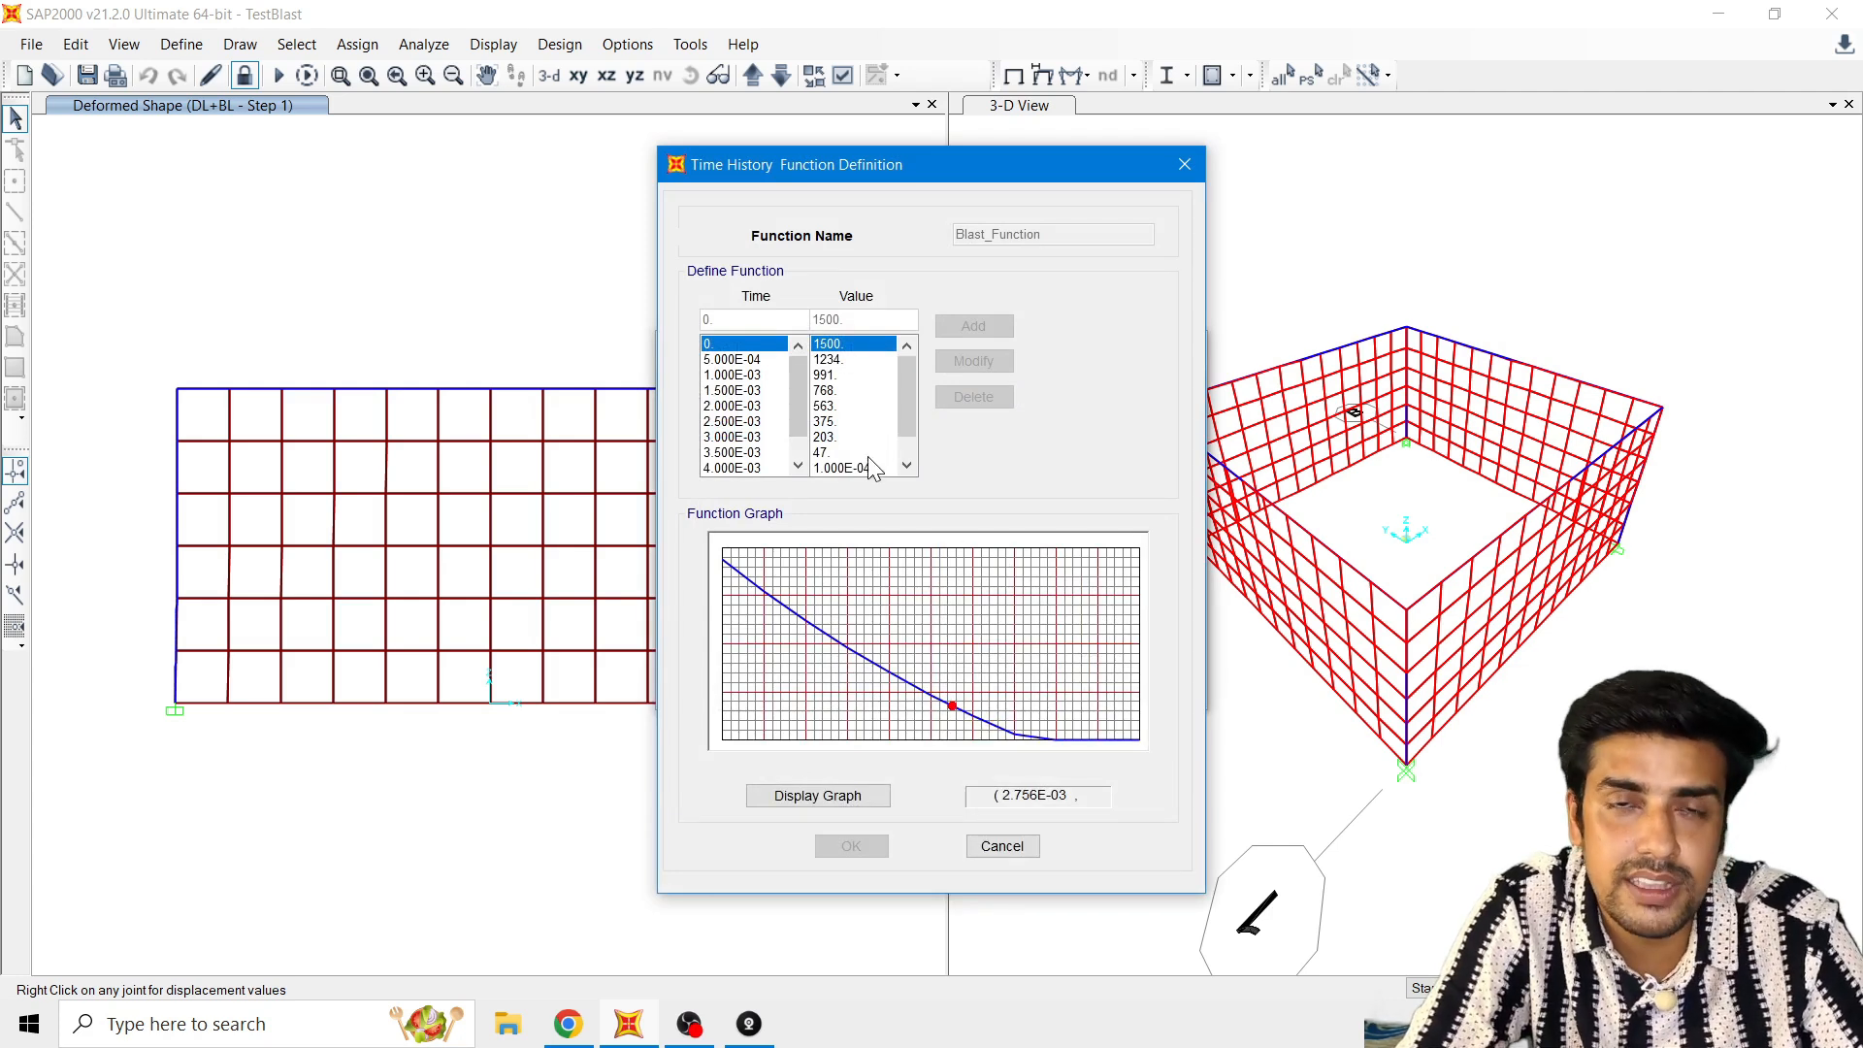
left_click(1003, 846)
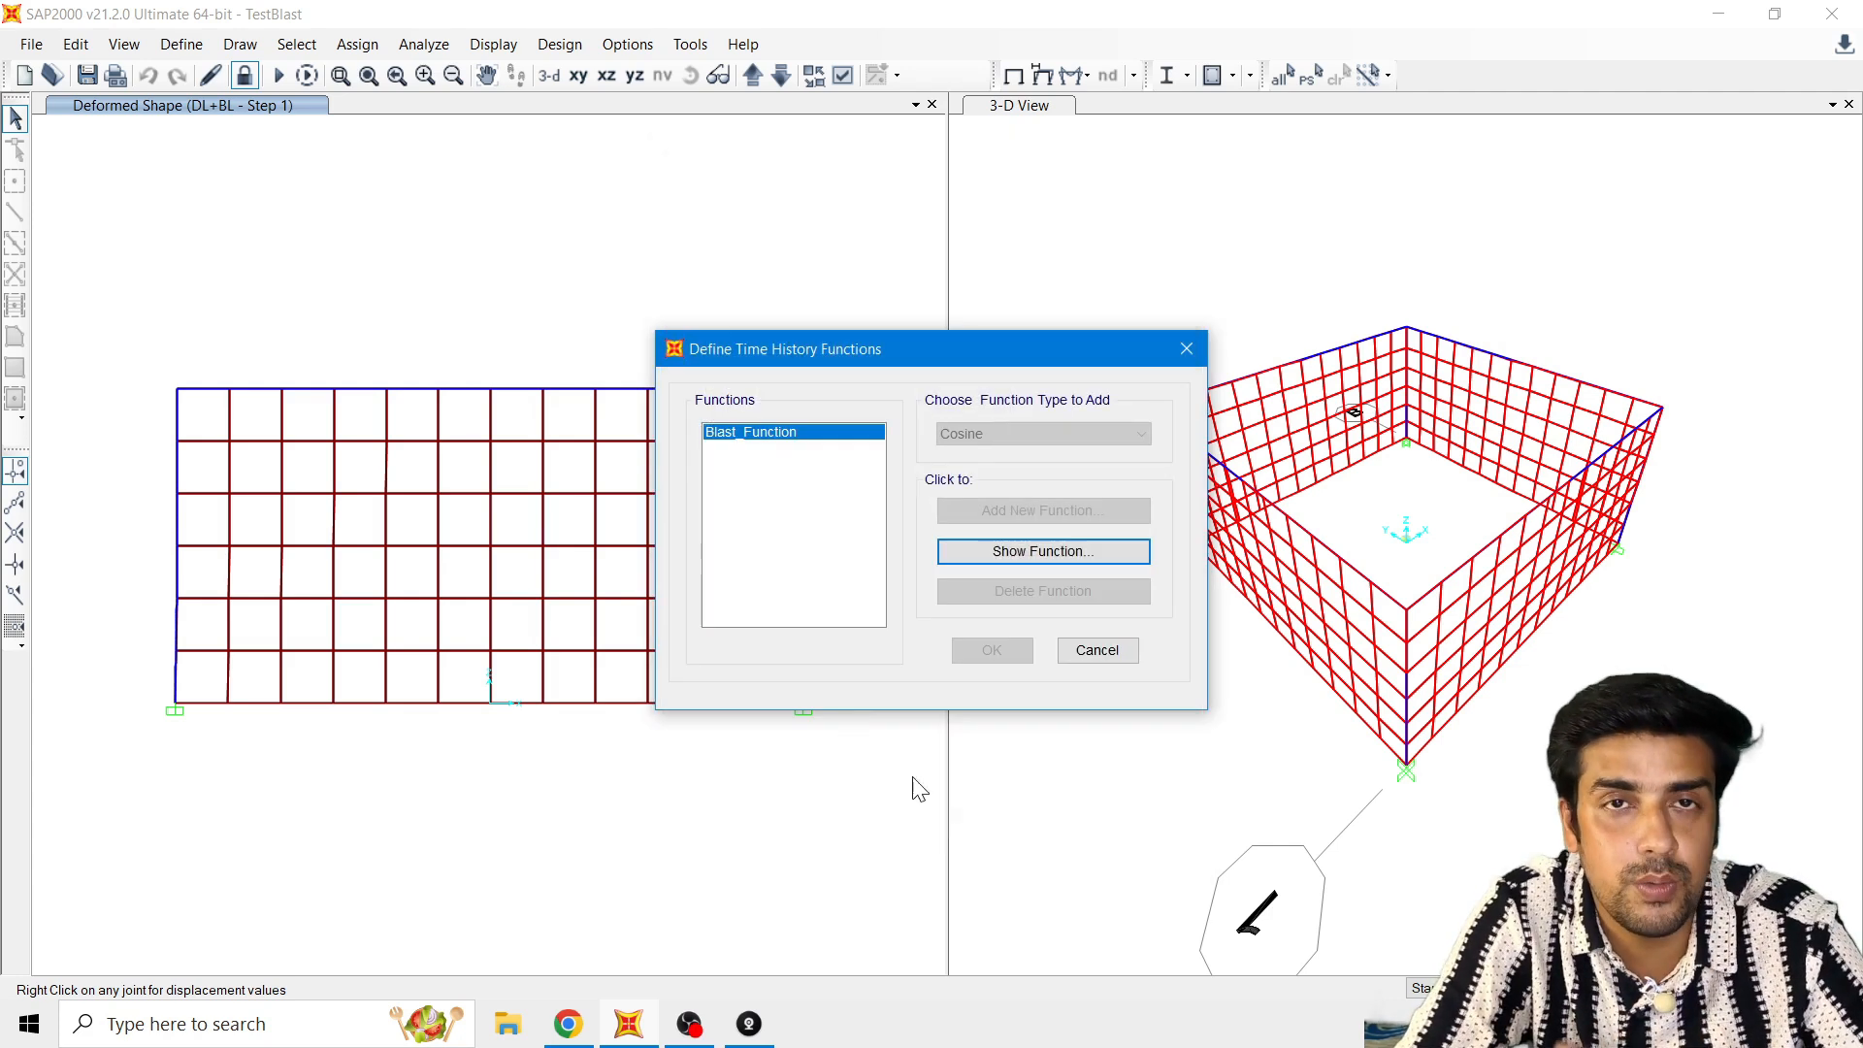
left_click(1127, 645)
Step: Review the Blast_Load_Case data with the advanced load parameters shown, including the coordinate system and angle, and discard any changes
left_click(194, 49)
left_click(193, 48)
left_click(193, 49)
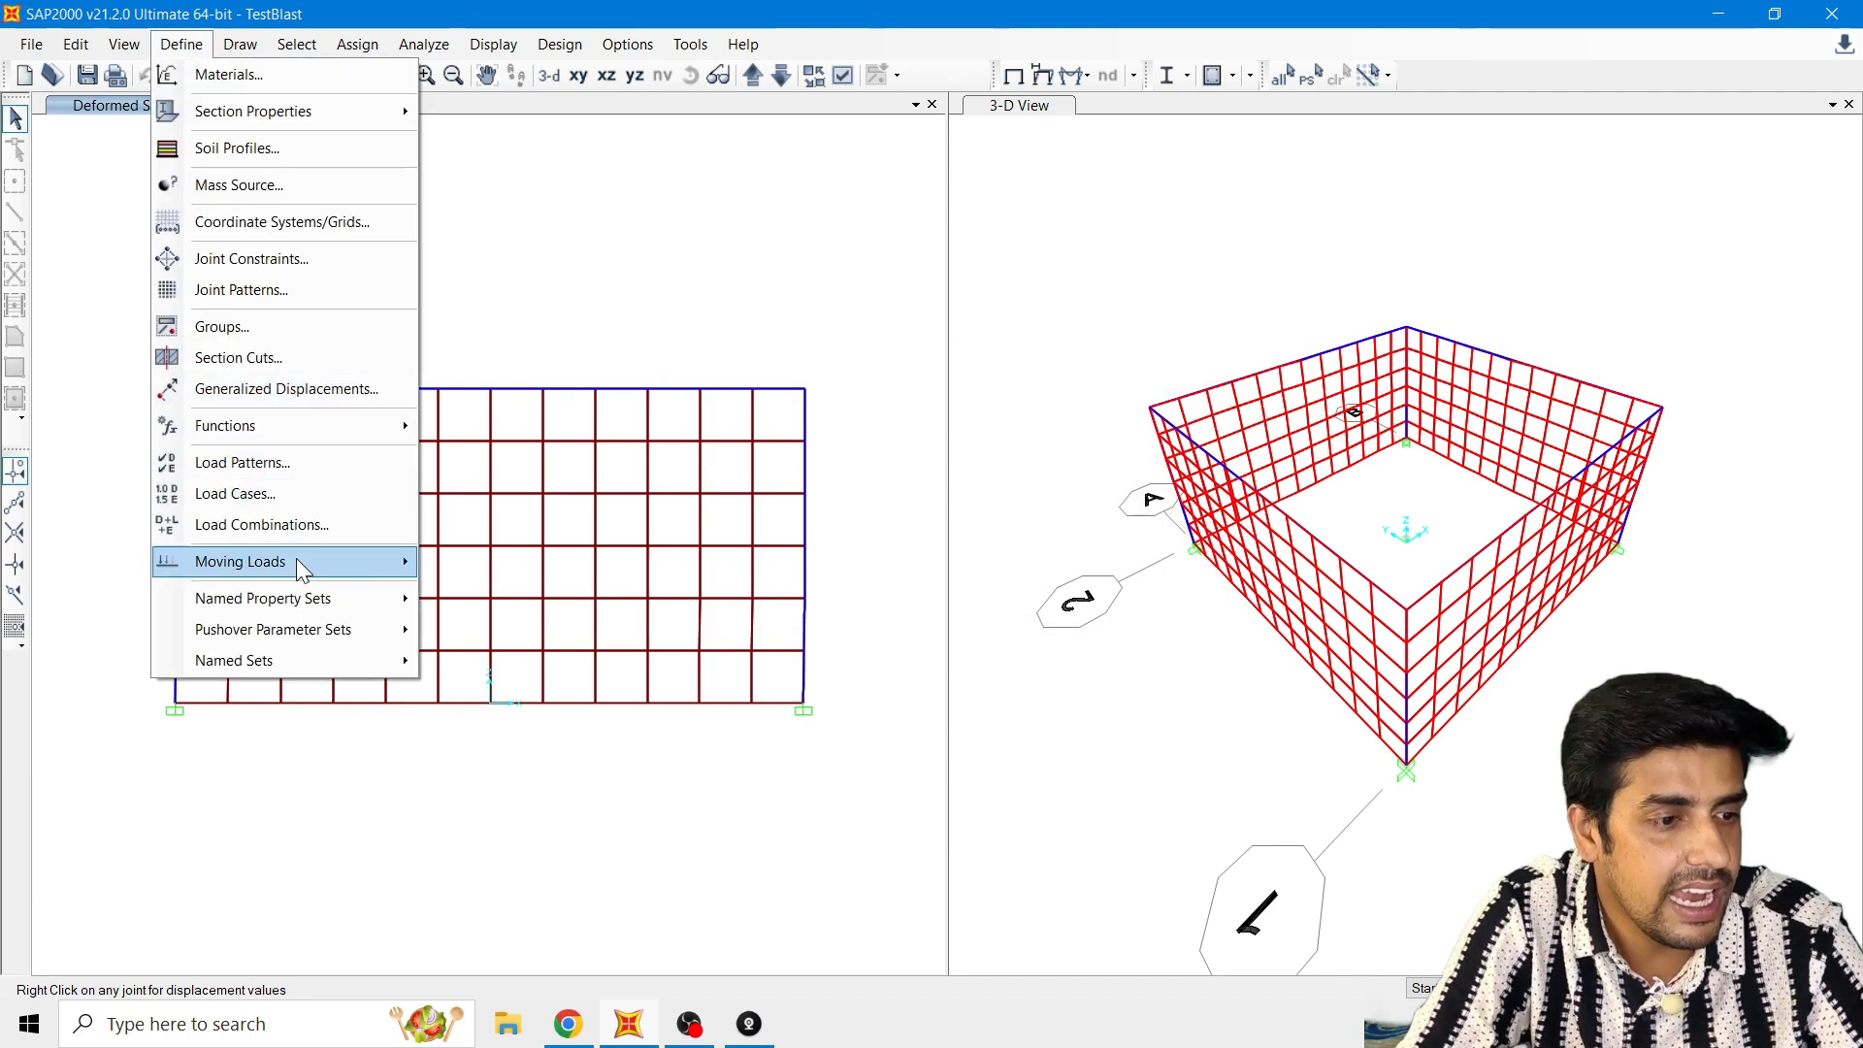
left_click(300, 501)
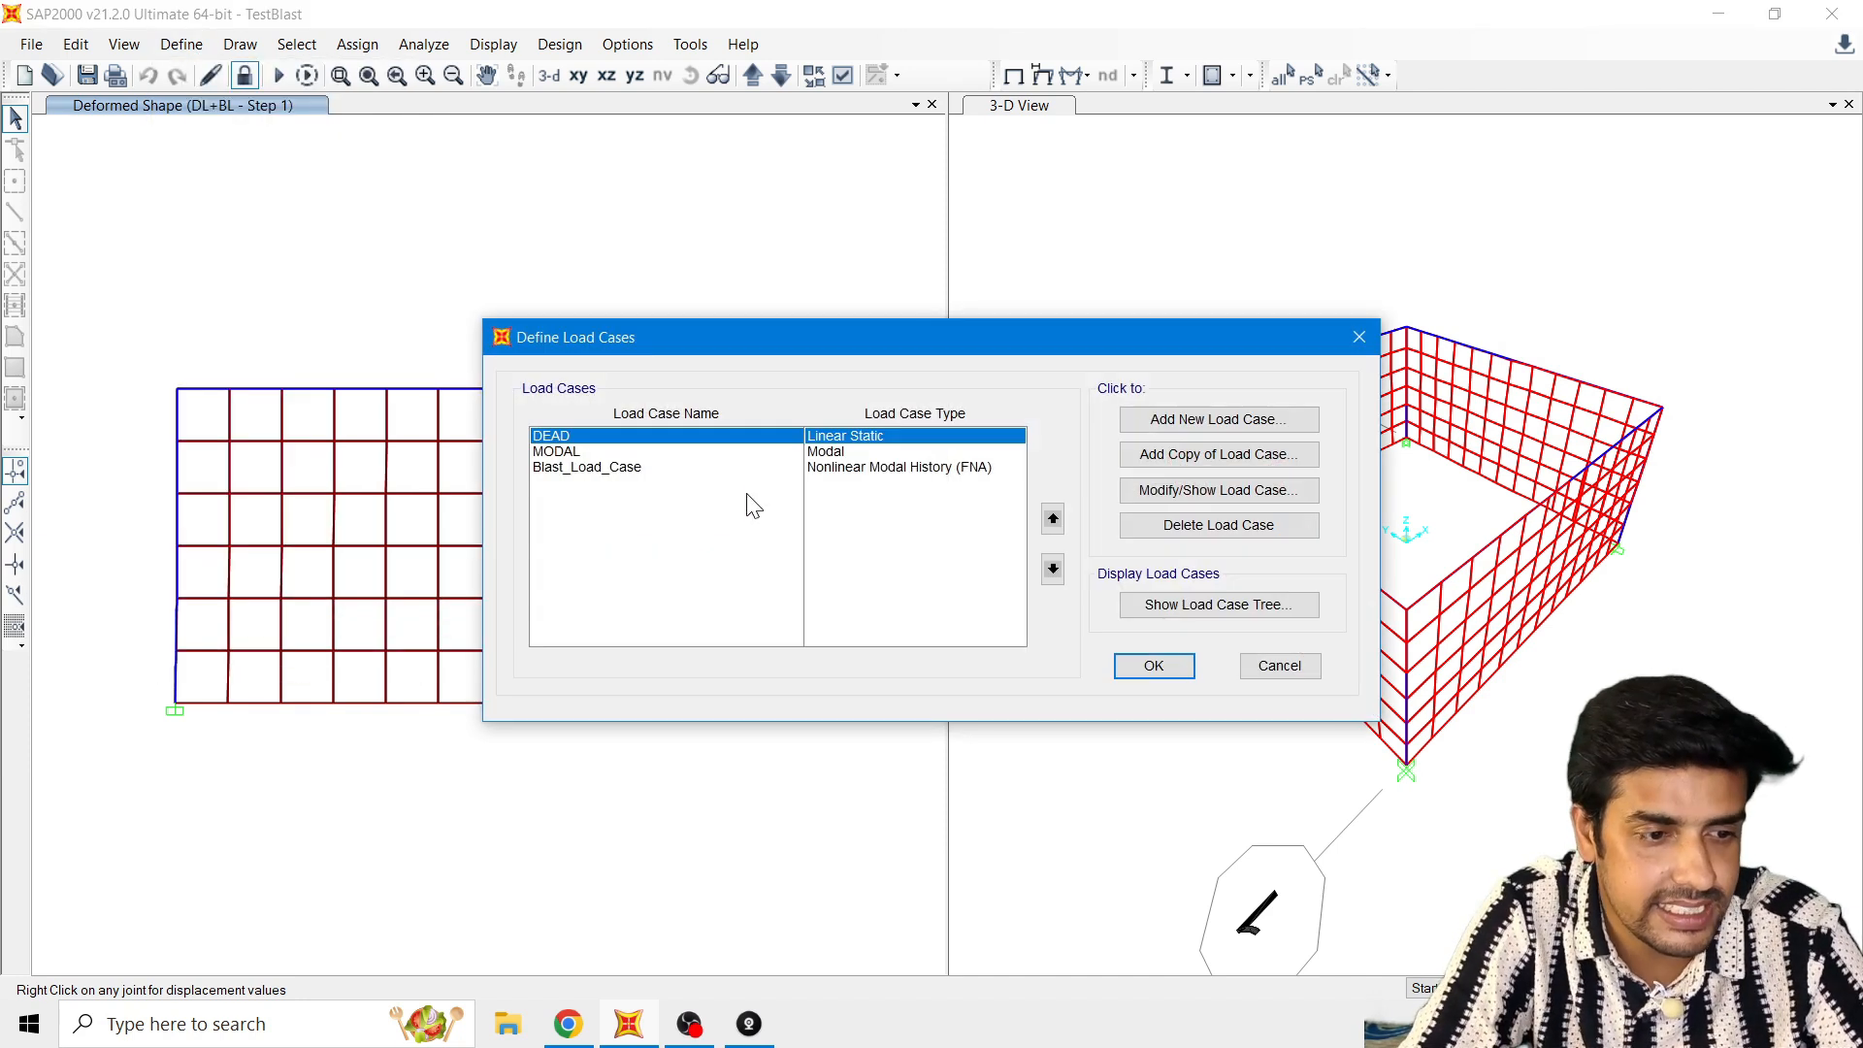
left_click(1176, 492)
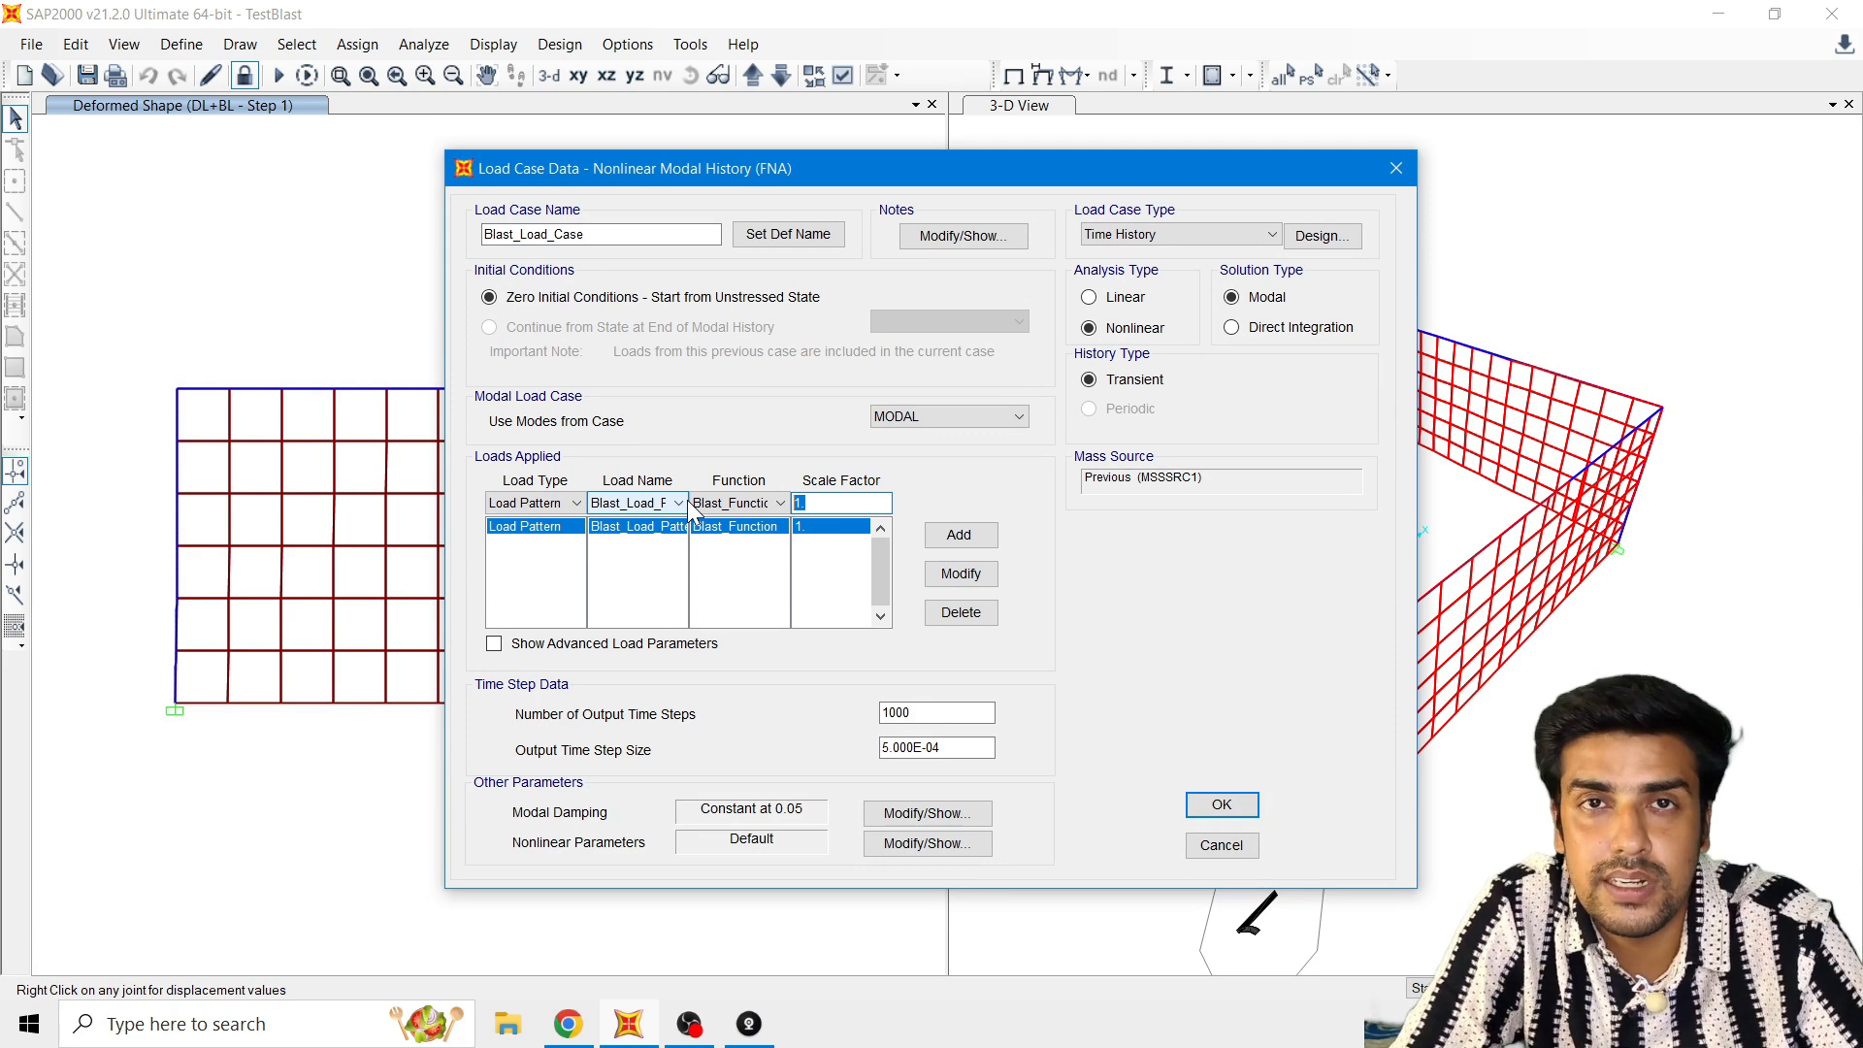
left_click(534, 646)
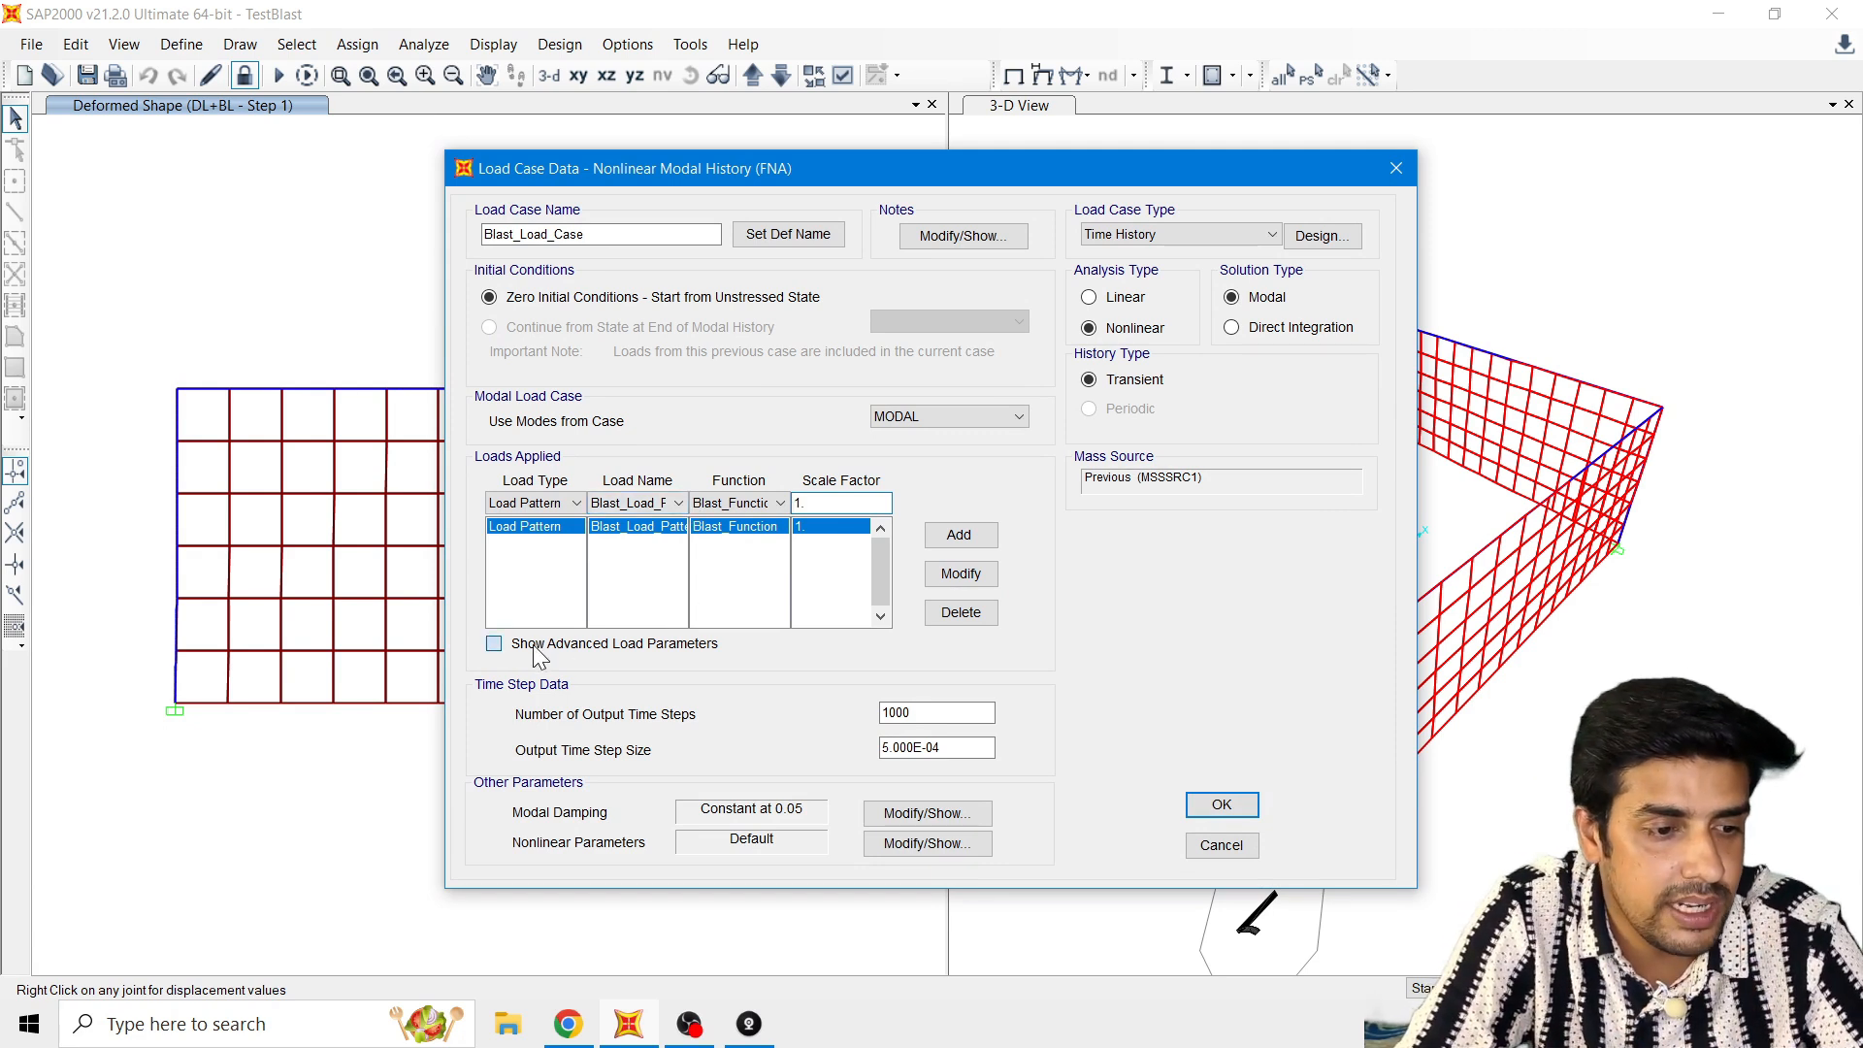
left_click(1312, 505)
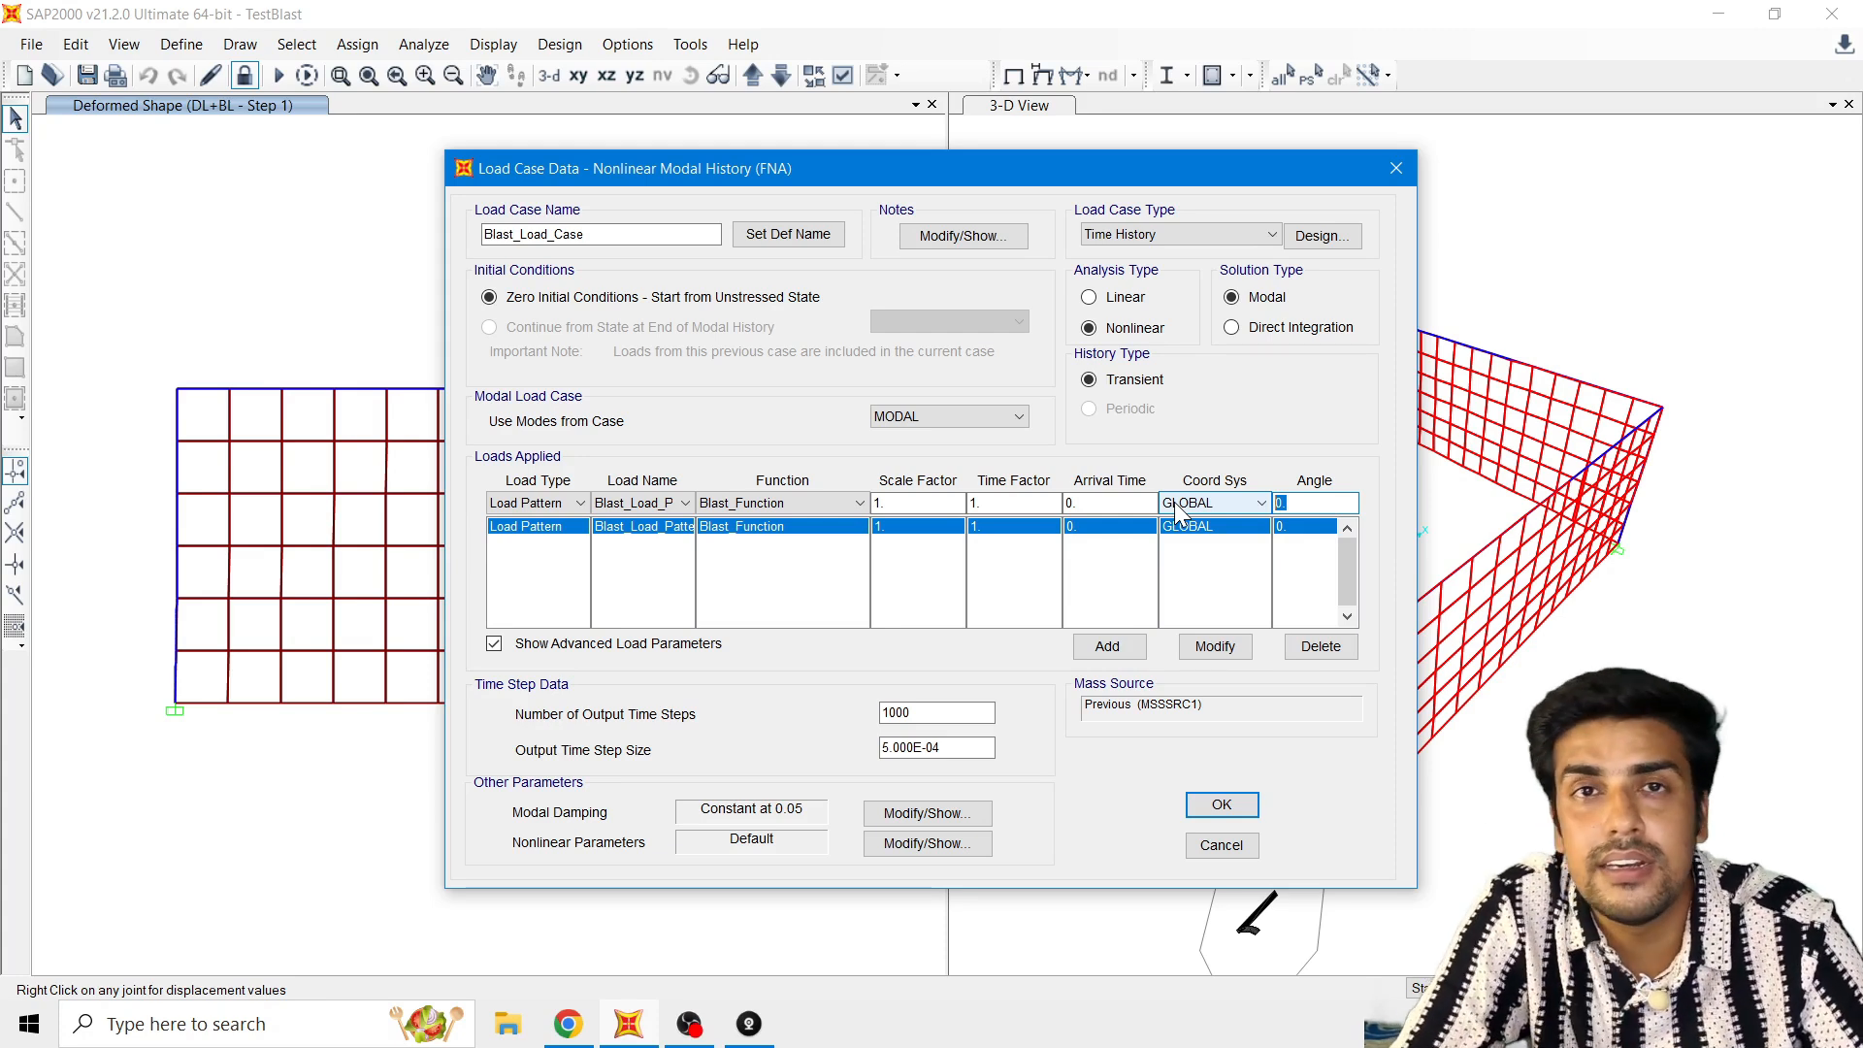
left_click(1220, 852)
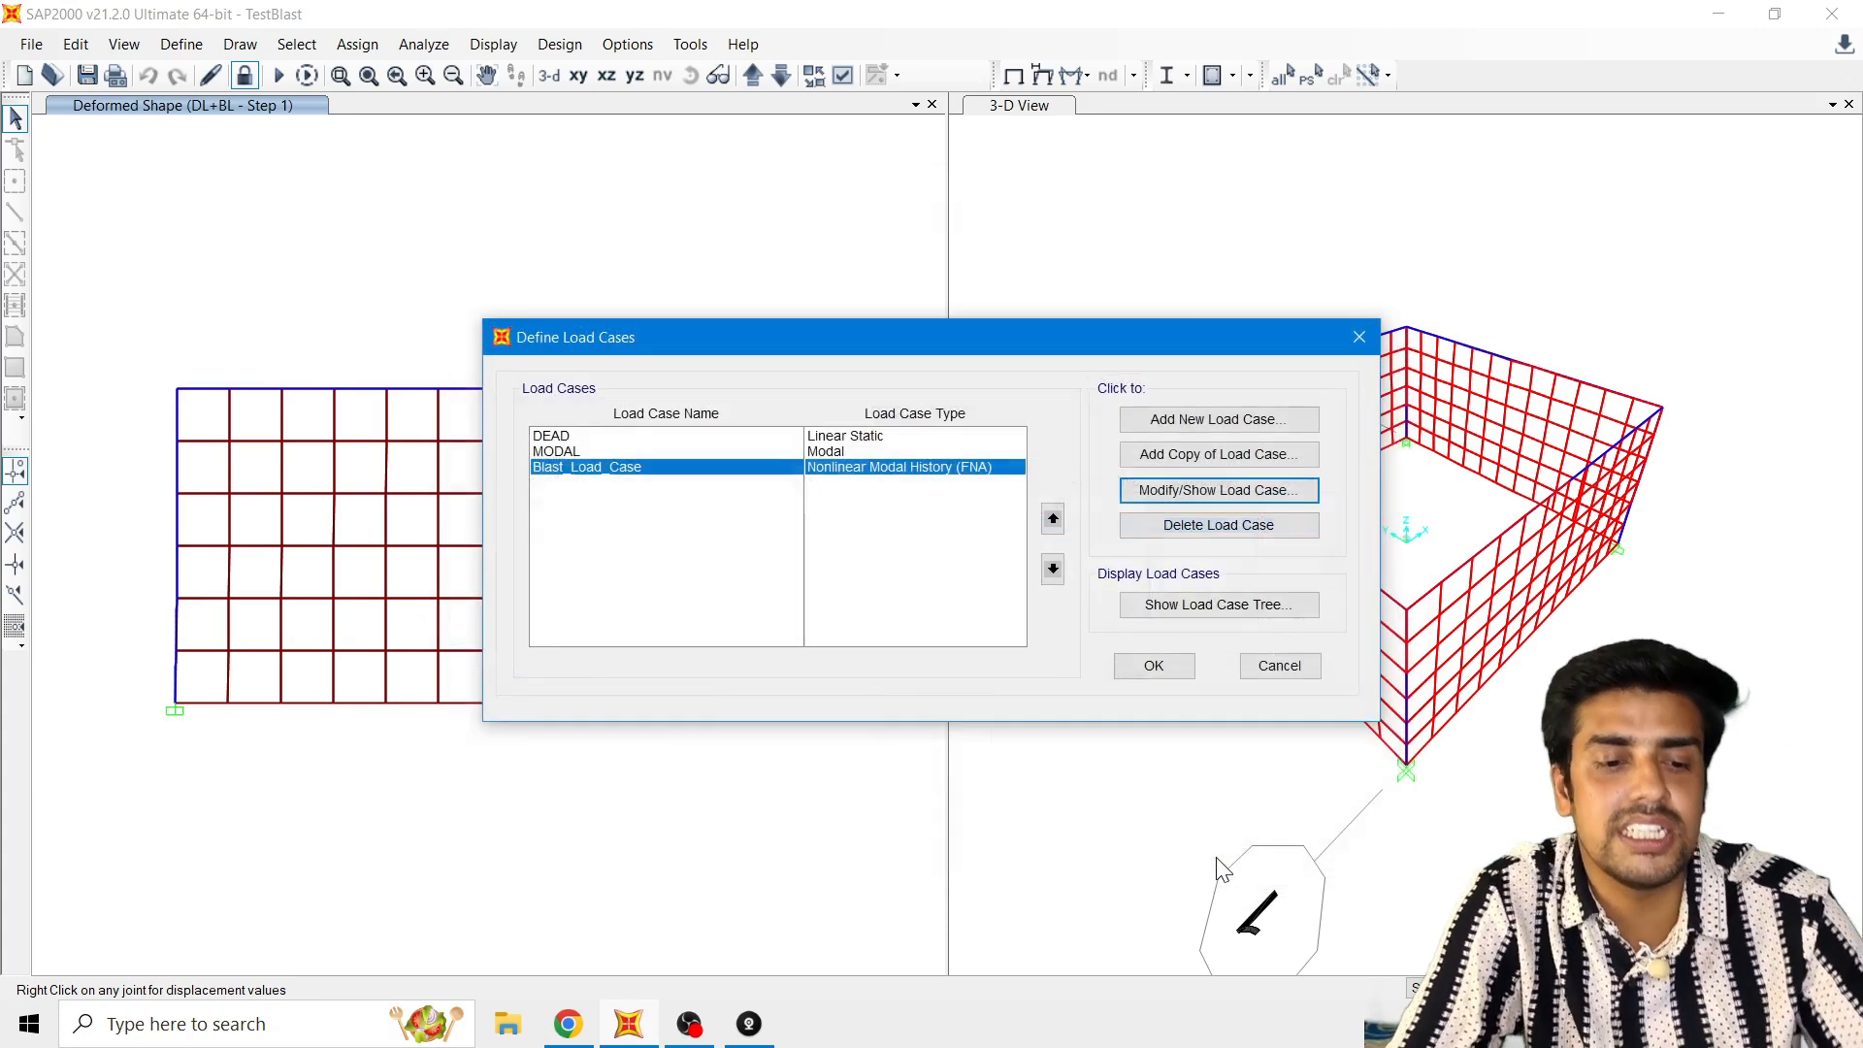